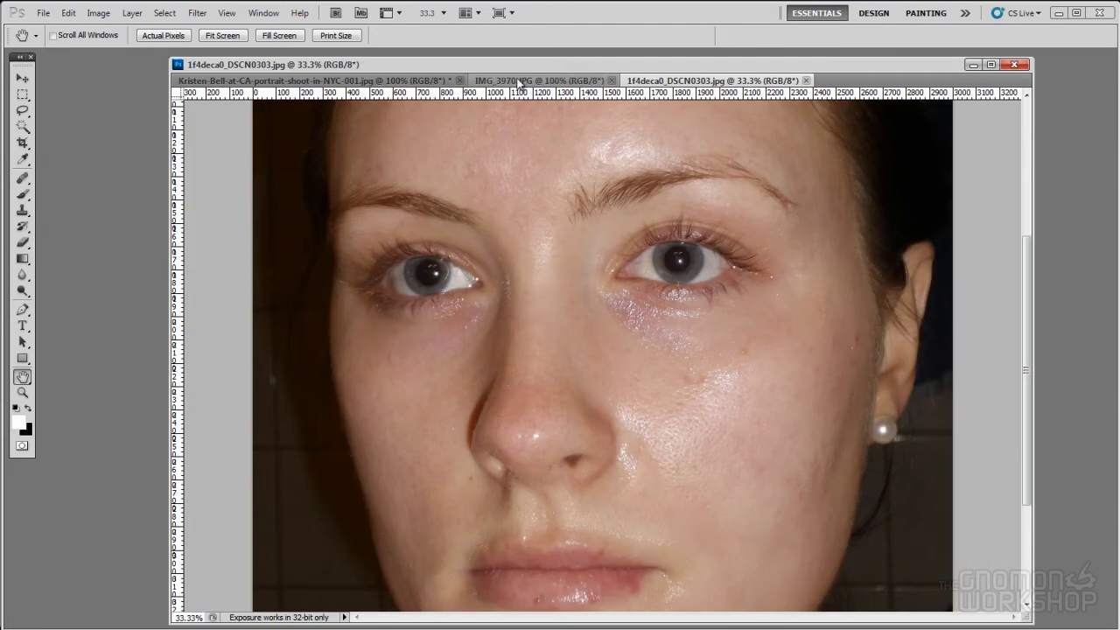
Compare the skin shine and surface detail across the three open portrait photos, including the smiling portrait's forehead
{"action": "left_click", "coordinate": [406, 82]}
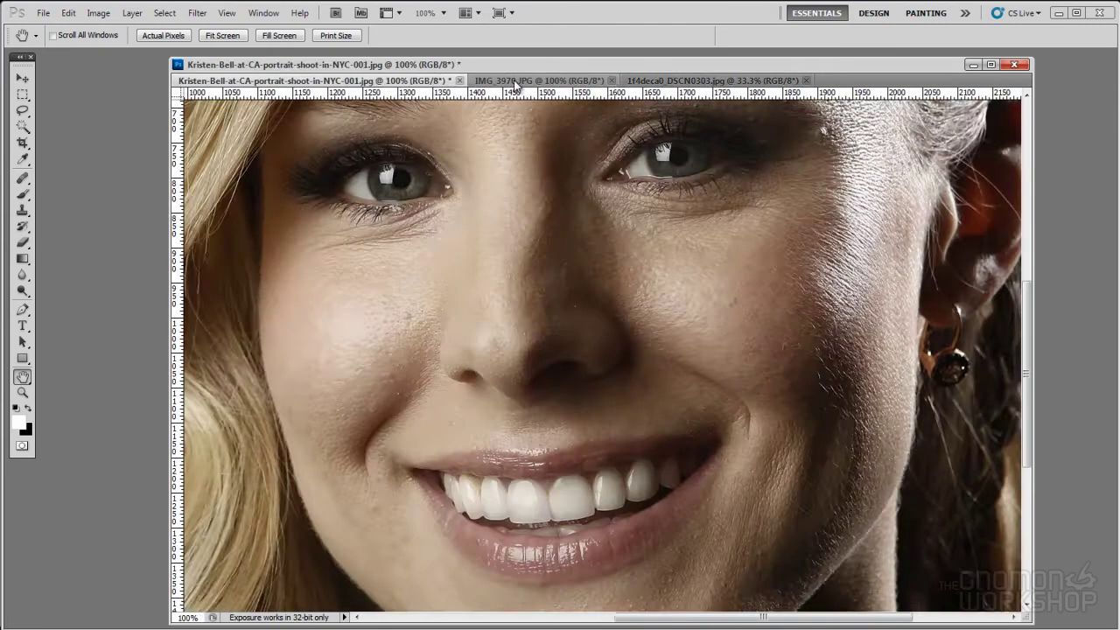
{"action": "left_click", "coordinate": [543, 80]}
{"action": "left_click", "coordinate": [669, 81]}
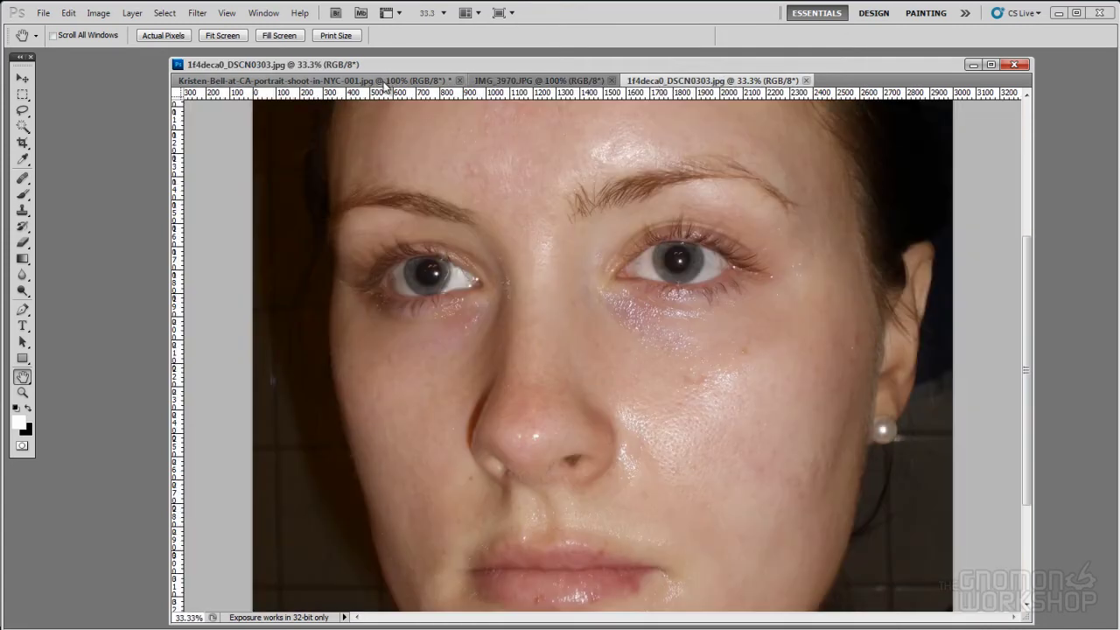
{"action": "left_click", "coordinate": [389, 80]}
{"action": "left_click_drag", "start_coordinate": [1025, 366], "coordinate": [1036, 242]}
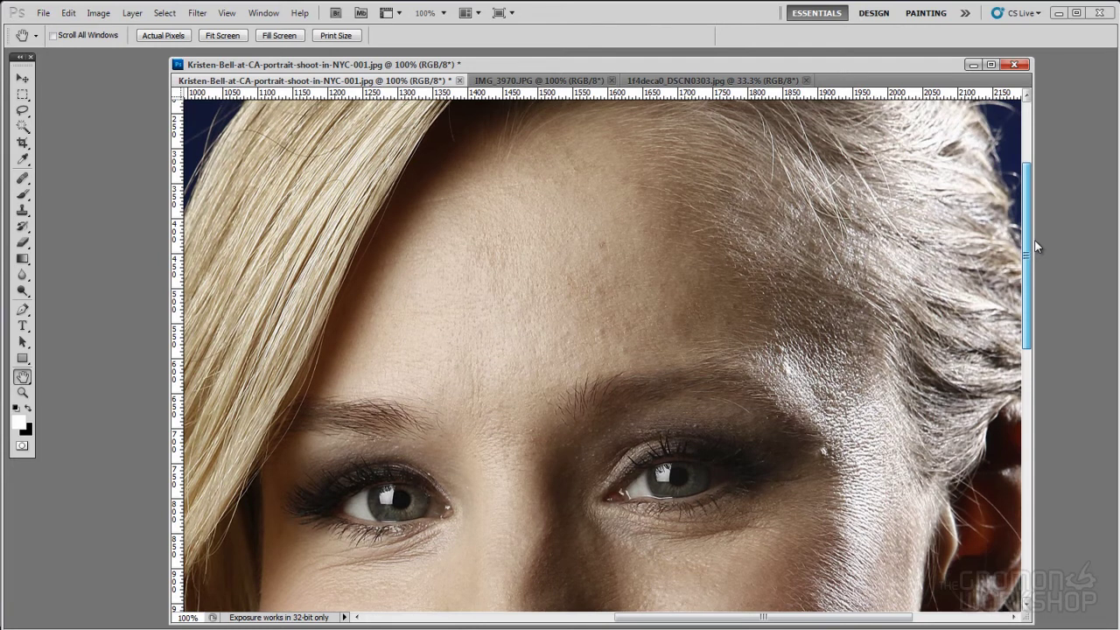
{"action": "left_click_drag", "start_coordinate": [1036, 246], "coordinate": [1026, 350]}
{"action": "left_click", "coordinate": [713, 80]}
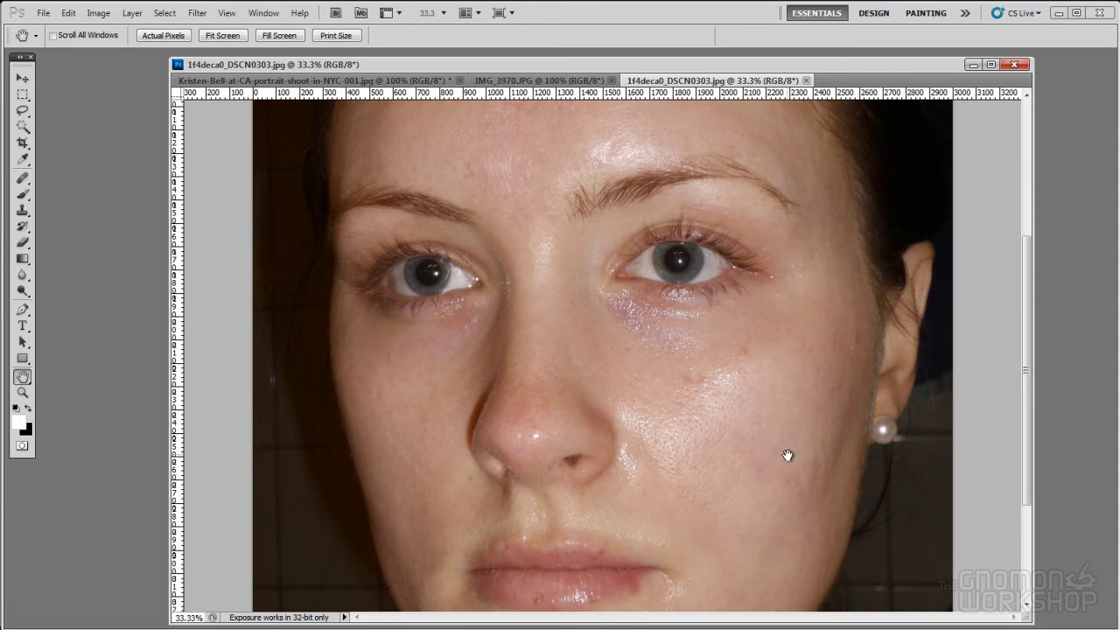
{"action": "left_click", "coordinate": [559, 82]}
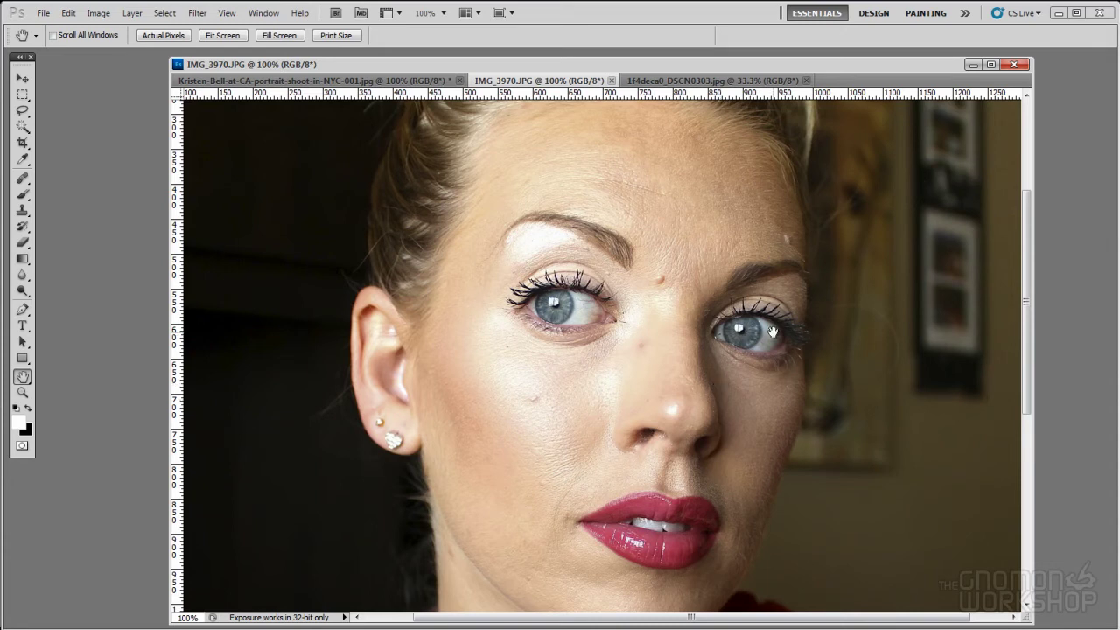
Examine the smiling portrait's skin texture and highlights from the forehead and temple down to the cheeks, mouth, chin and neck
{"action": "left_click", "coordinate": [408, 81]}
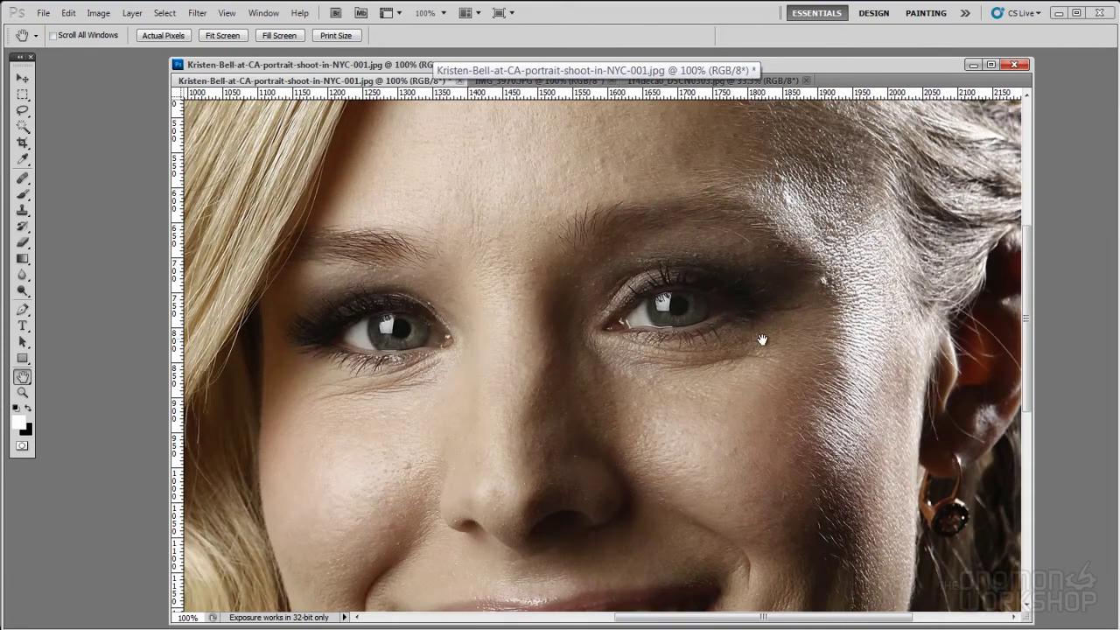
{"action": "left_click_drag", "start_coordinate": [1026, 306], "coordinate": [1026, 369]}
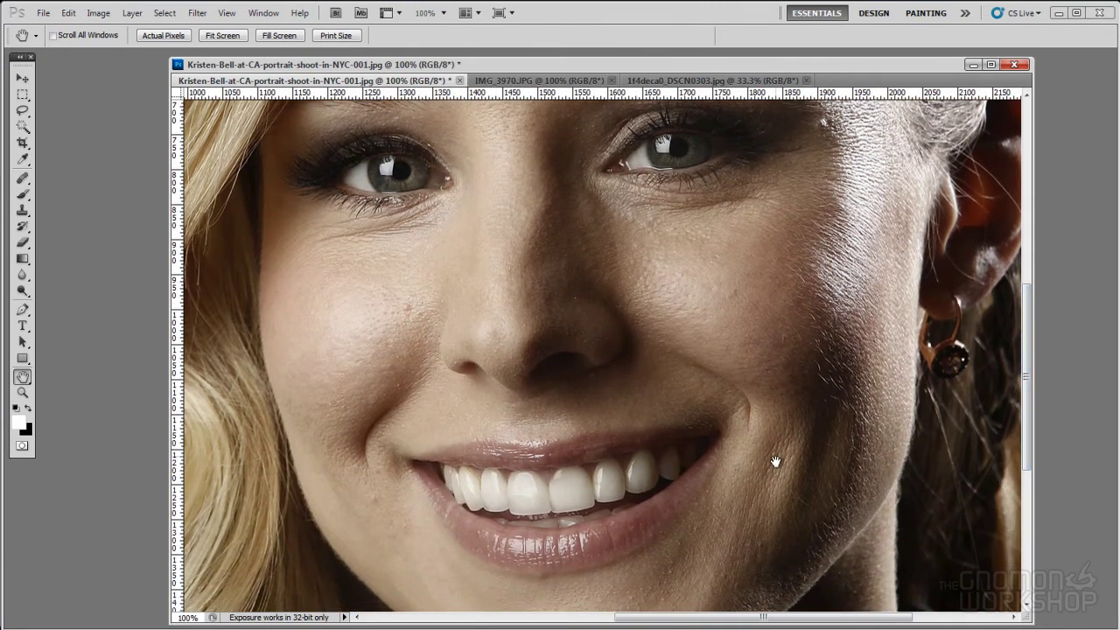
{"action": "left_click_drag", "start_coordinate": [1025, 393], "coordinate": [1027, 336]}
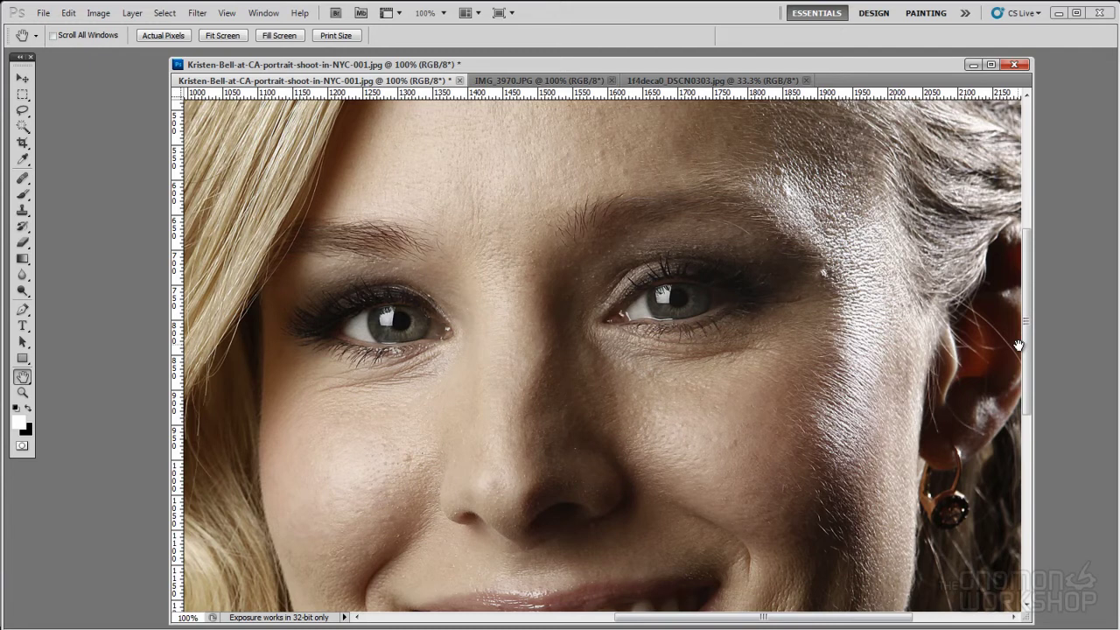
{"action": "left_click_drag", "start_coordinate": [1029, 401], "coordinate": [1030, 364]}
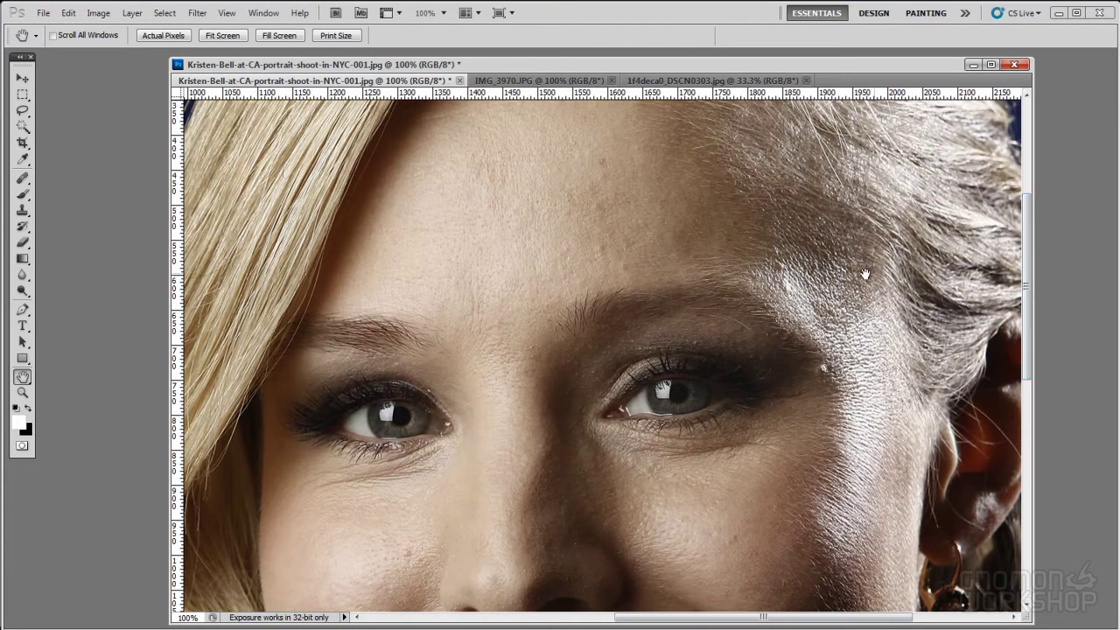
{"action": "left_click_drag", "start_coordinate": [1029, 300], "coordinate": [1028, 375]}
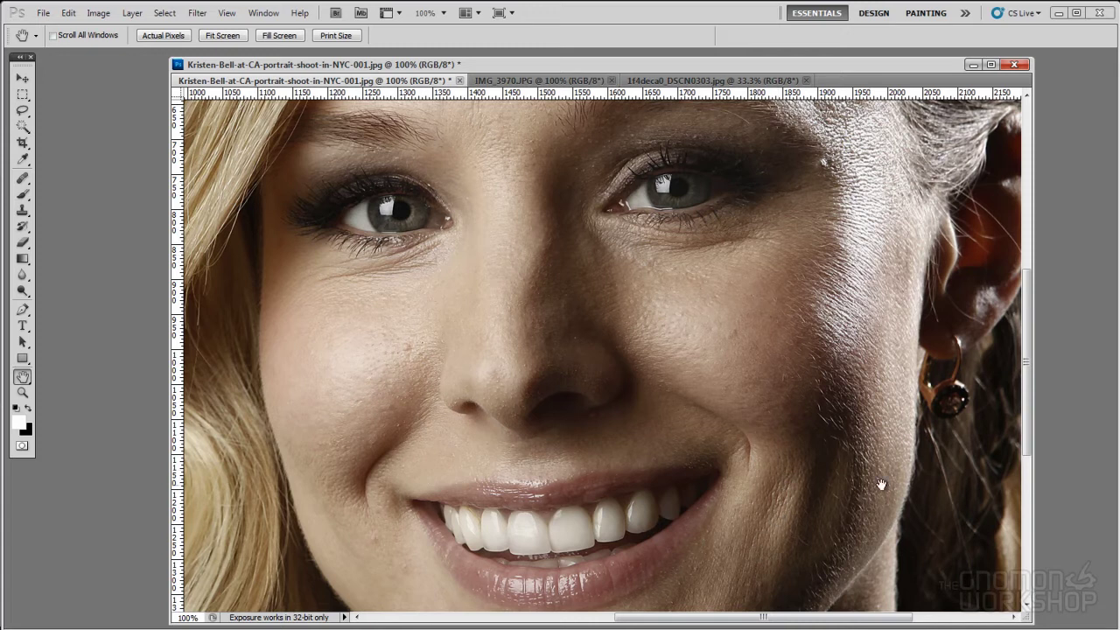
{"action": "left_click_drag", "start_coordinate": [1028, 441], "coordinate": [1037, 392]}
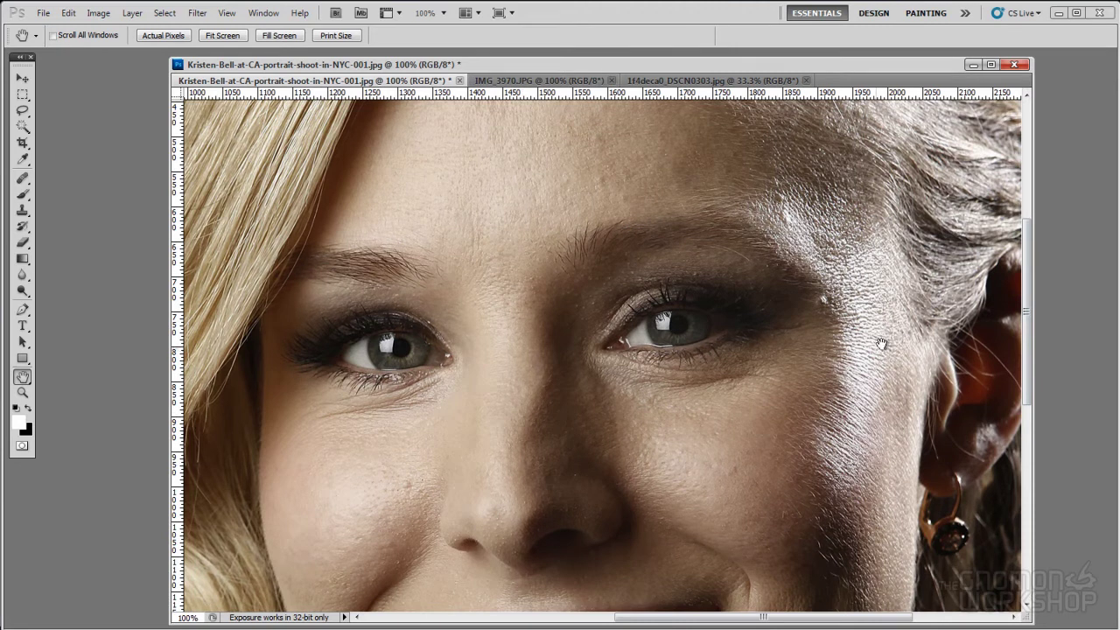
{"action": "mouse_move", "coordinate": [1027, 352]}
{"action": "left_mouse_down"}
{"action": "mouse_move", "coordinate": [1029, 400]}
{"action": "mouse_move", "coordinate": [1027, 343]}
{"action": "left_mouse_up"}
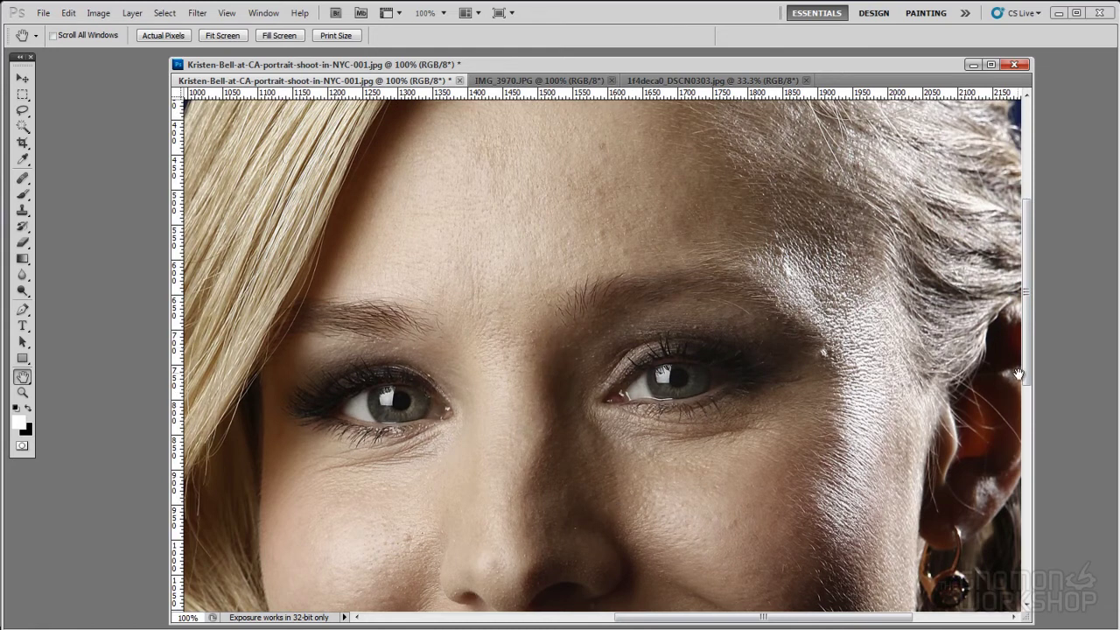
{"action": "left_click_drag", "start_coordinate": [1026, 369], "coordinate": [1028, 401]}
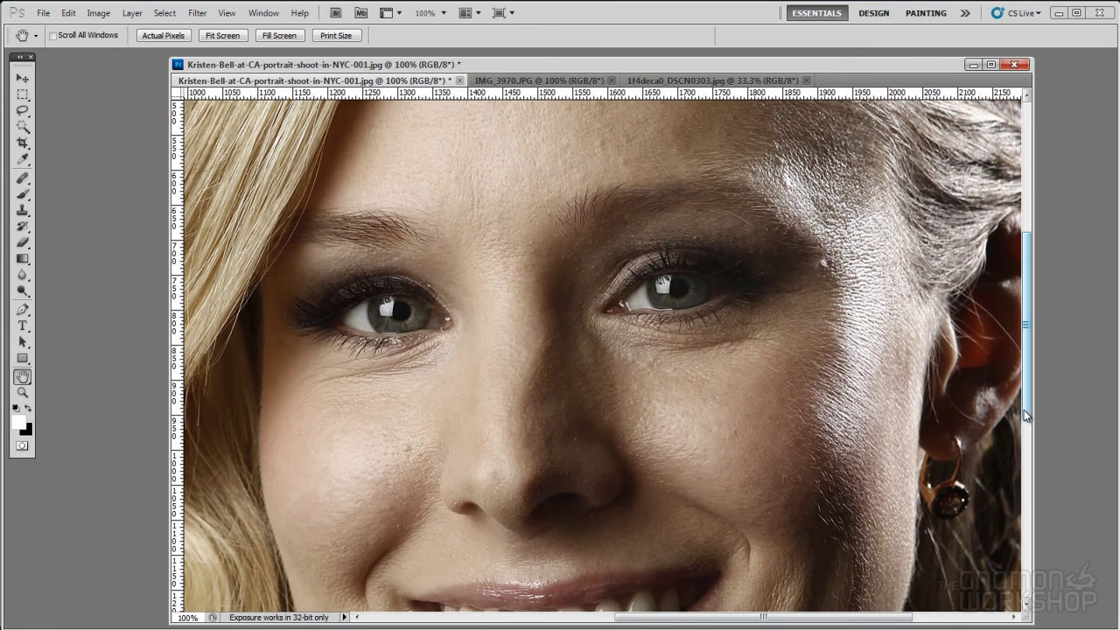
{"action": "left_click_drag", "start_coordinate": [1029, 400], "coordinate": [1028, 420]}
{"action": "left_click_drag", "start_coordinate": [1026, 432], "coordinate": [1023, 457]}
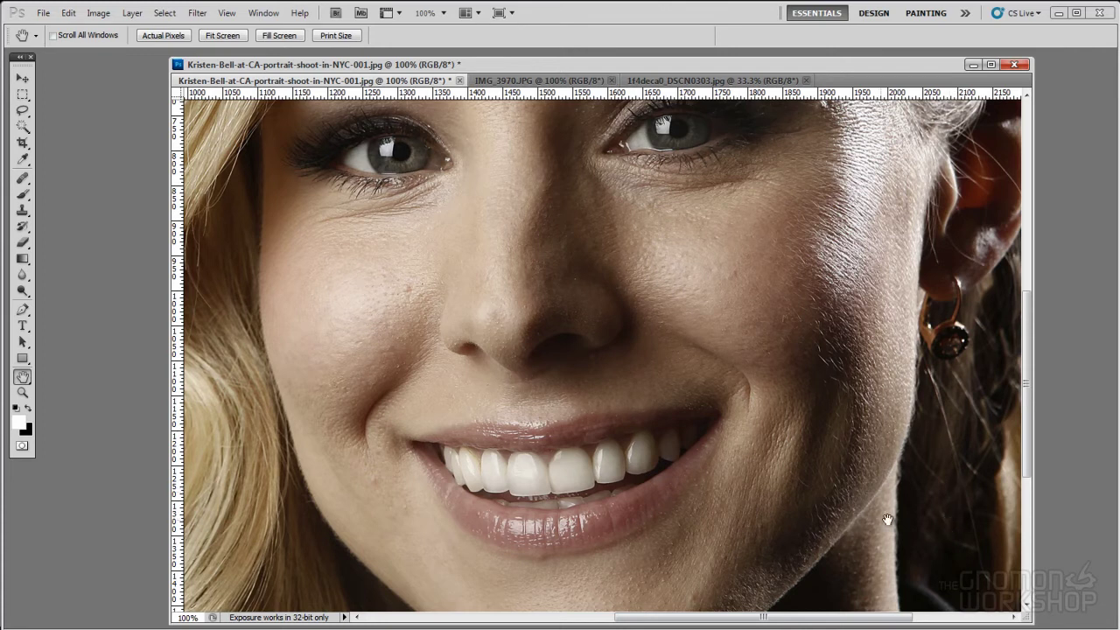
{"action": "left_click_drag", "start_coordinate": [1026, 451], "coordinate": [1026, 518]}
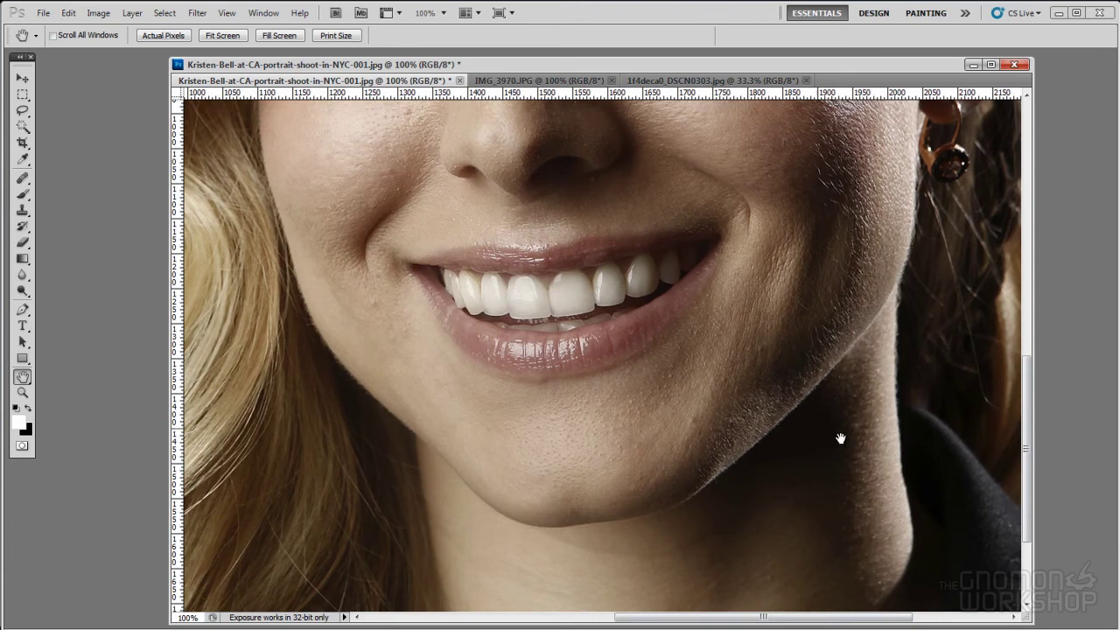
{"action": "left_click_drag", "start_coordinate": [1028, 475], "coordinate": [1032, 379]}
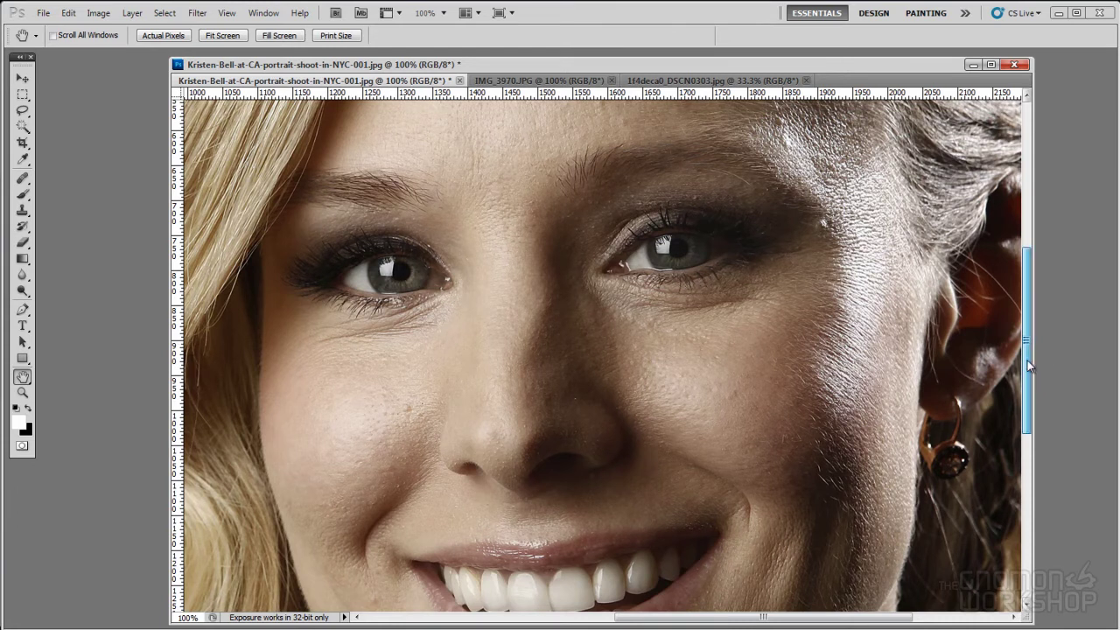
{"action": "left_click_drag", "start_coordinate": [1026, 358], "coordinate": [1028, 369]}
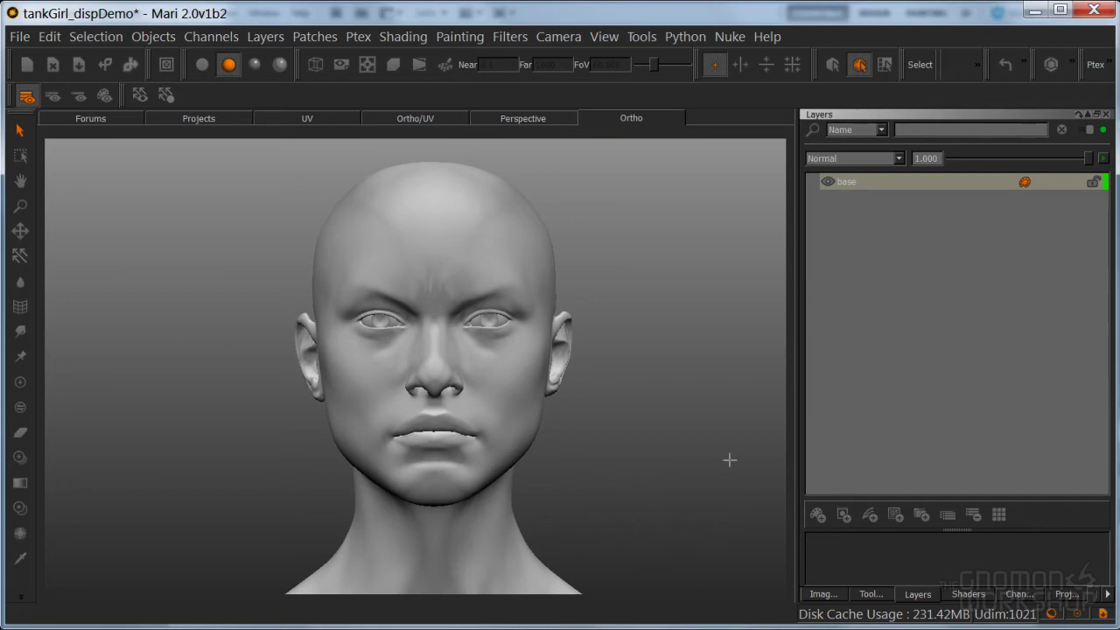
Switch to Mari and open the first Female_Face displacement image in an enlarged preview window
{"action": "scroll", "coordinate": [595, 437], "scroll_direction": "up", "scroll_amount": 3}
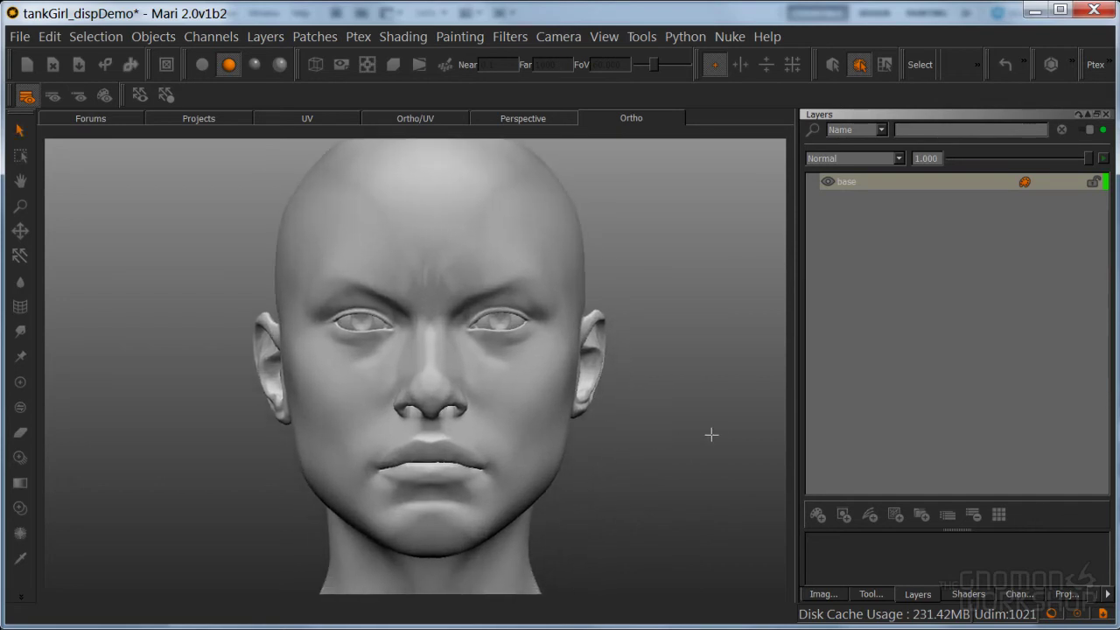
{"action": "left_click", "coordinate": [827, 595]}
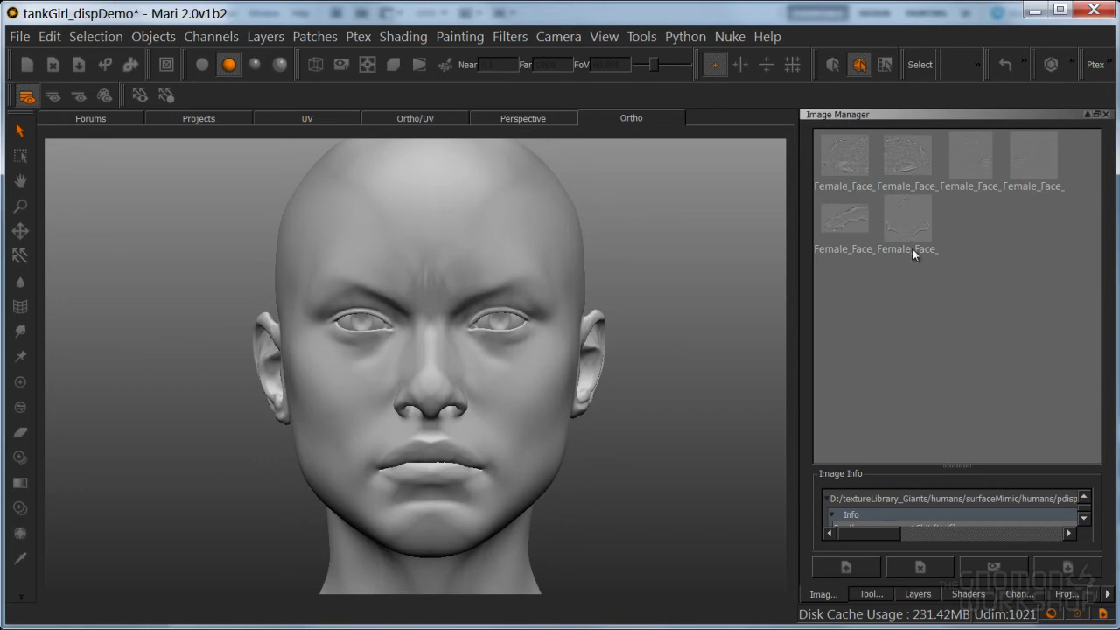
{"action": "double_click", "coordinate": [848, 162]}
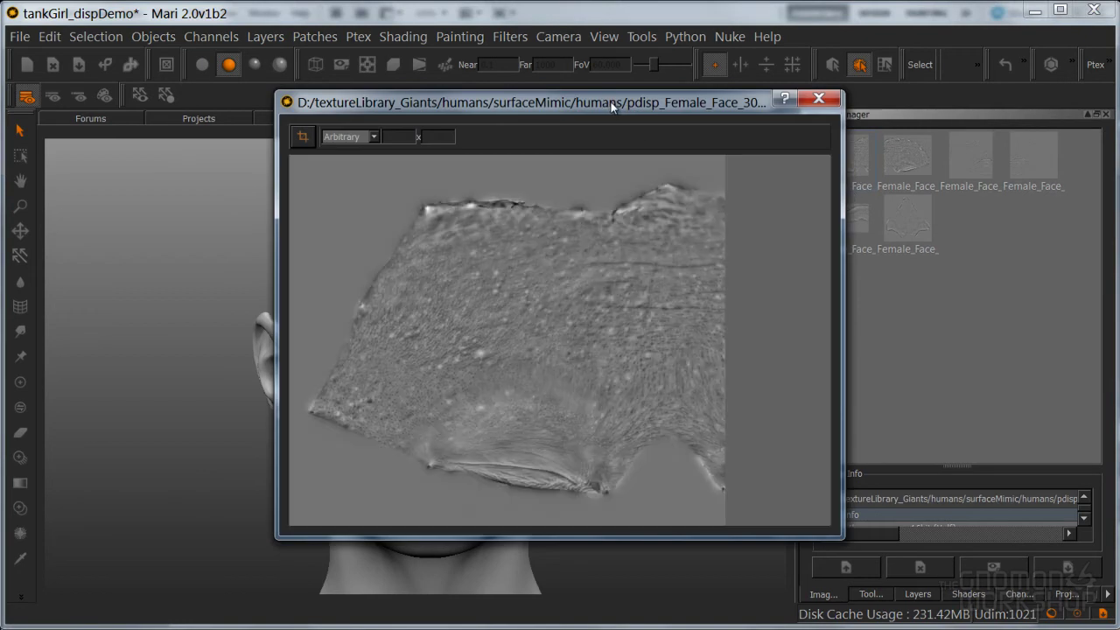
{"action": "left_click_drag", "start_coordinate": [610, 103], "coordinate": [499, 72]}
{"action": "left_click_drag", "start_coordinate": [735, 513], "coordinate": [923, 593]}
Examine the pores and wrinkle lines across the forehead area of the displacement image
{"action": "middle_click_drag", "start_coordinate": [468, 382], "coordinate": [540, 385], "text": "alt"}
{"action": "right_click_drag", "start_coordinate": [447, 363], "coordinate": [627, 371], "text": "alt"}
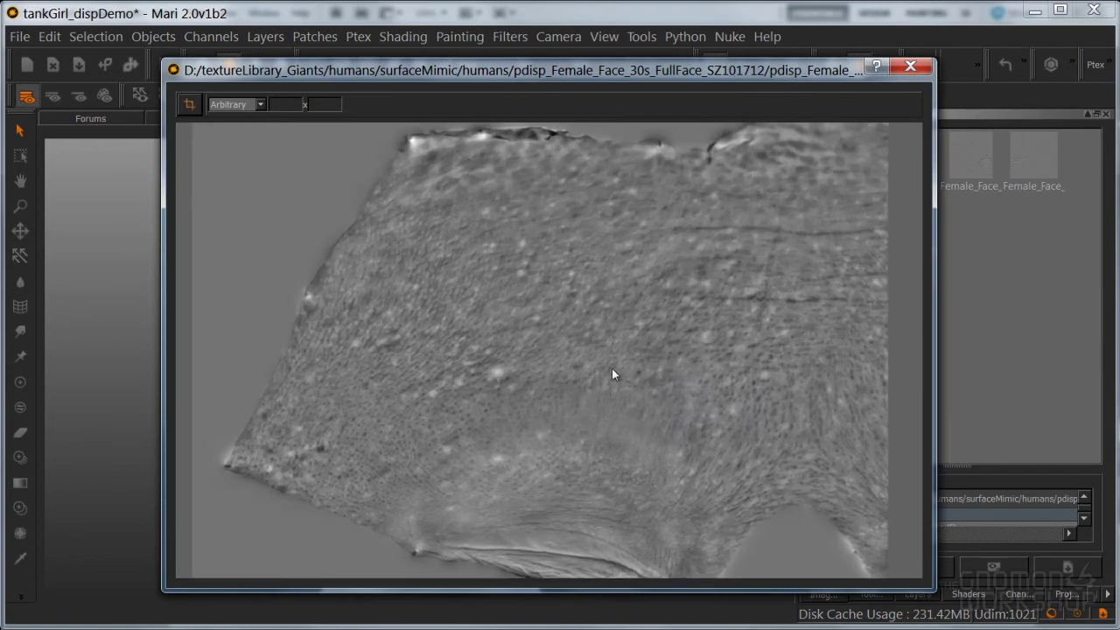
{"action": "scroll", "coordinate": [623, 371], "scroll_direction": "up", "scroll_amount": 3}
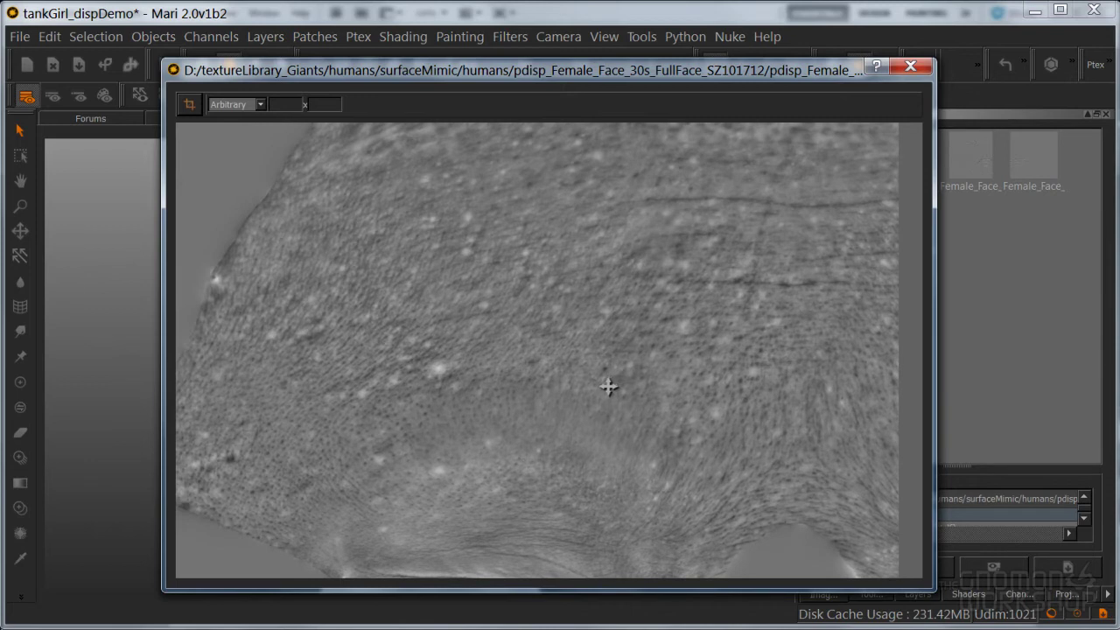
{"action": "middle_click_drag", "start_coordinate": [608, 385], "coordinate": [623, 401], "text": "alt"}
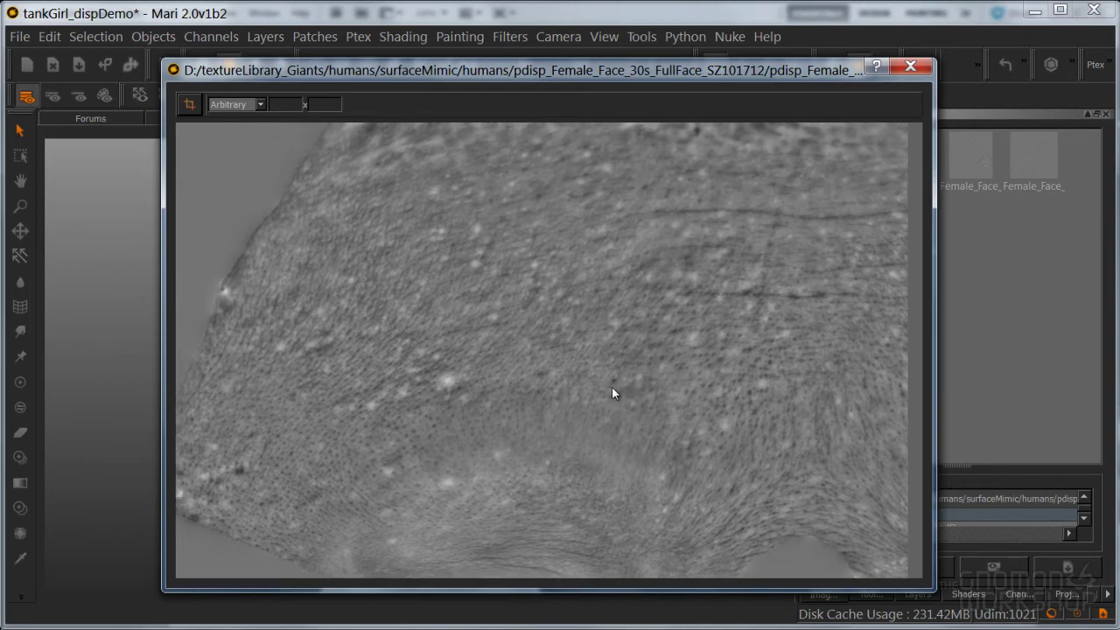
{"action": "middle_click_drag", "start_coordinate": [557, 380], "coordinate": [586, 386], "text": "alt"}
{"action": "right_click_drag", "start_coordinate": [586, 386], "coordinate": [702, 340], "text": "alt"}
{"action": "middle_click_drag", "start_coordinate": [657, 370], "coordinate": [602, 353], "text": "alt"}
{"action": "middle_click_drag", "start_coordinate": [550, 395], "coordinate": [503, 360], "text": "alt"}
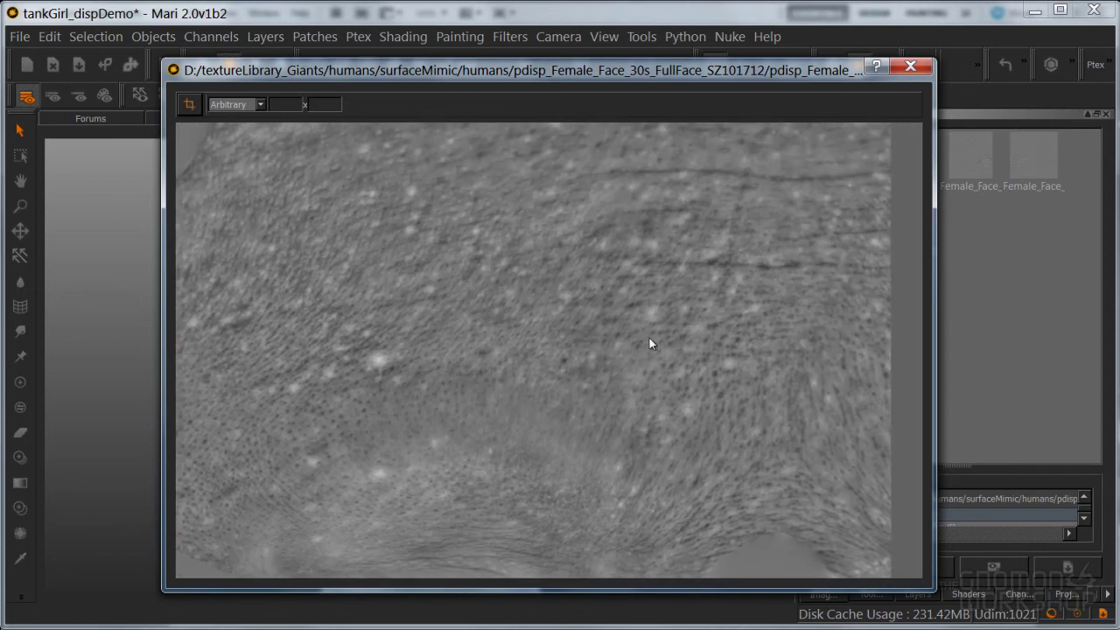
{"action": "right_click_drag", "start_coordinate": [641, 342], "coordinate": [291, 359], "text": "alt"}
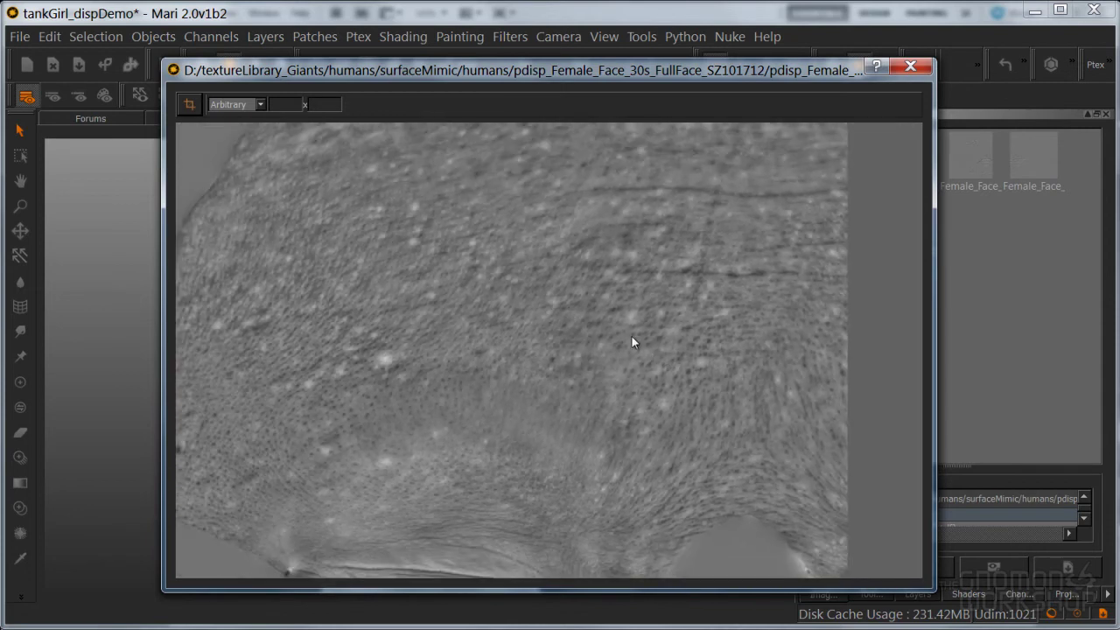
Inspect the fine pore detail and its direction between the brow and the nose area of the displacement image up close
{"action": "middle_click_drag", "start_coordinate": [674, 425], "coordinate": [541, 324], "text": "alt"}
{"action": "right_click_drag", "start_coordinate": [540, 325], "coordinate": [677, 394], "text": "alt"}
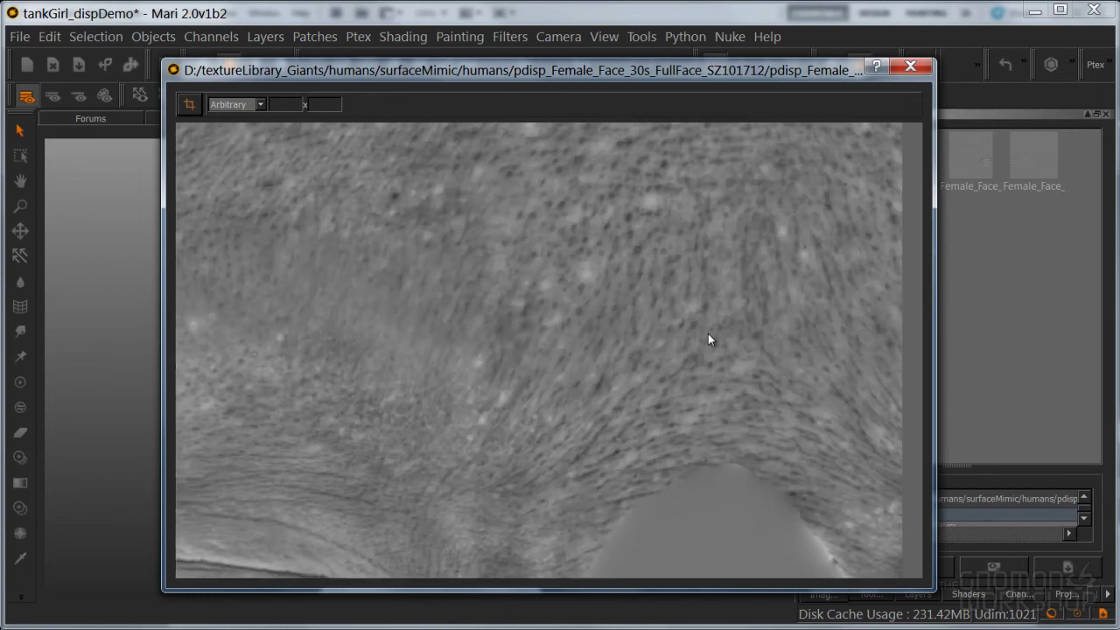
{"action": "middle_click_drag", "start_coordinate": [650, 375], "coordinate": [600, 383], "text": "alt"}
{"action": "right_click_drag", "start_coordinate": [577, 390], "coordinate": [654, 393], "text": "alt"}
{"action": "middle_click_drag", "start_coordinate": [681, 221], "coordinate": [624, 354], "text": "alt"}
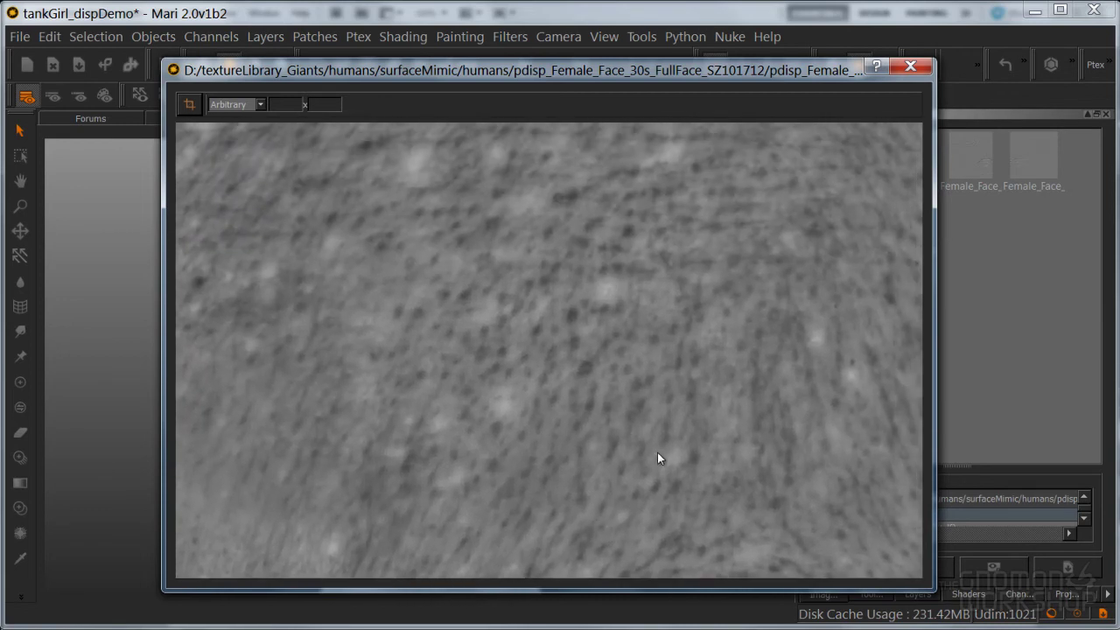
{"action": "middle_click_drag", "start_coordinate": [677, 361], "coordinate": [510, 347], "text": "alt"}
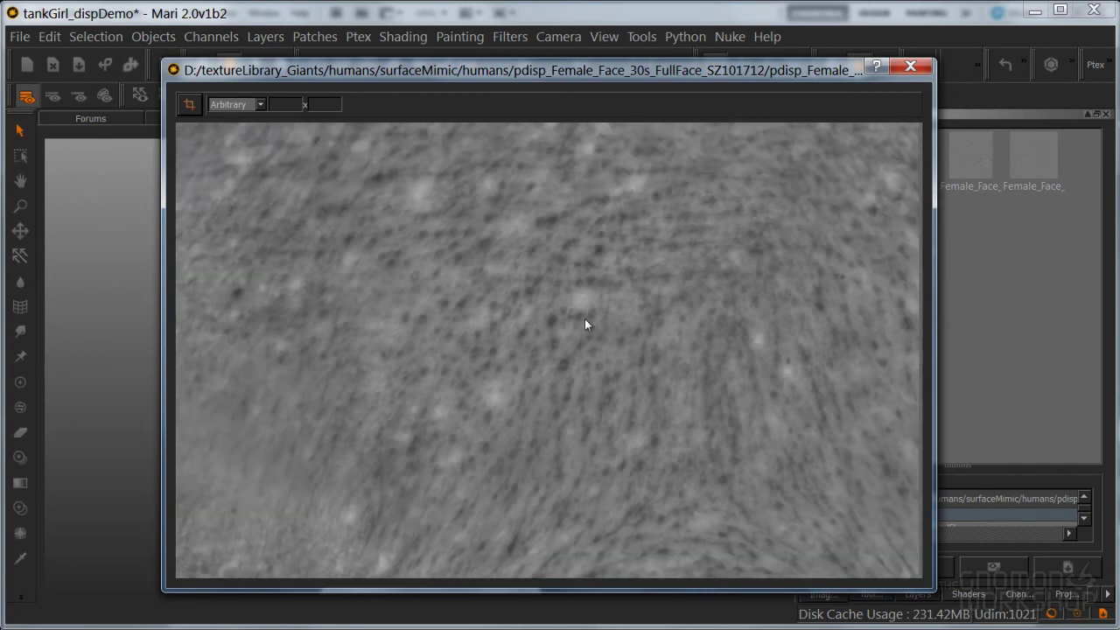
{"action": "right_click_drag", "start_coordinate": [510, 347], "coordinate": [530, 355], "text": "alt"}
{"action": "middle_click_drag", "start_coordinate": [530, 355], "coordinate": [705, 382], "text": "alt"}
{"action": "middle_click_drag", "start_coordinate": [693, 345], "coordinate": [670, 384], "text": "alt"}
Review the whole upper-face displacement image, then look closer at its horizontal forehead creases
{"action": "right_click_drag", "start_coordinate": [672, 386], "coordinate": [605, 387], "text": "alt"}
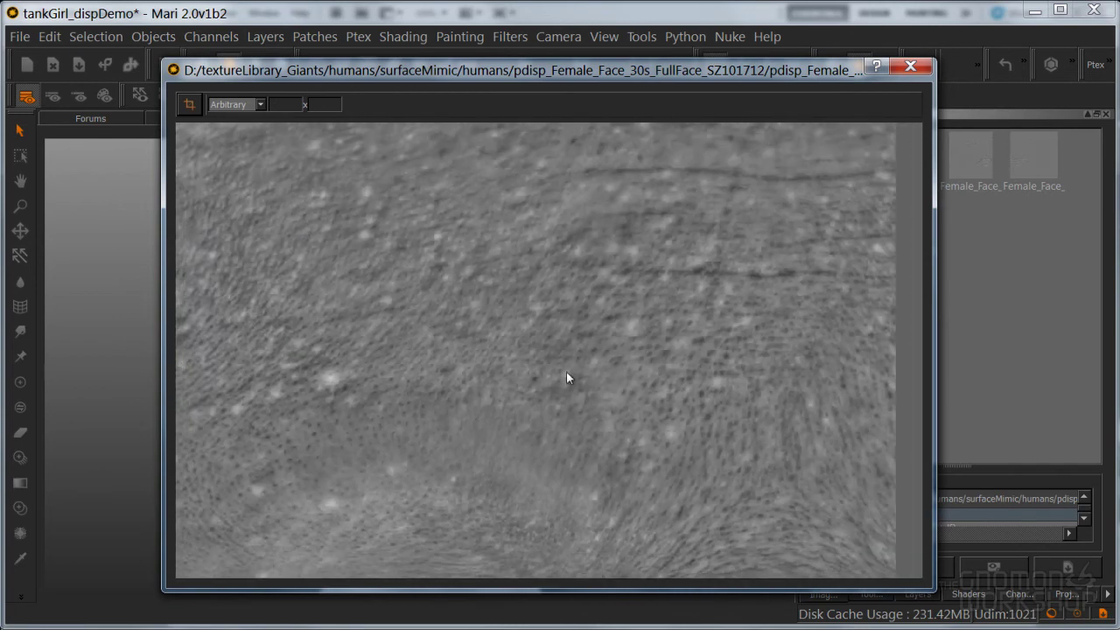
{"action": "middle_click_drag", "start_coordinate": [605, 388], "coordinate": [562, 376], "text": "alt"}
{"action": "right_click_drag", "start_coordinate": [561, 376], "coordinate": [541, 343], "text": "alt"}
{"action": "middle_click_drag", "start_coordinate": [540, 343], "coordinate": [642, 363], "text": "alt"}
{"action": "mouse_move", "coordinate": [642, 359]}
{"action": "right_mouse_down", "text": "alt"}
{"action": "mouse_move", "coordinate": [657, 363]}
{"action": "mouse_move", "coordinate": [642, 337]}
{"action": "right_mouse_up", "text": "alt"}
{"action": "middle_click_drag", "start_coordinate": [642, 337], "coordinate": [657, 350], "text": "alt"}
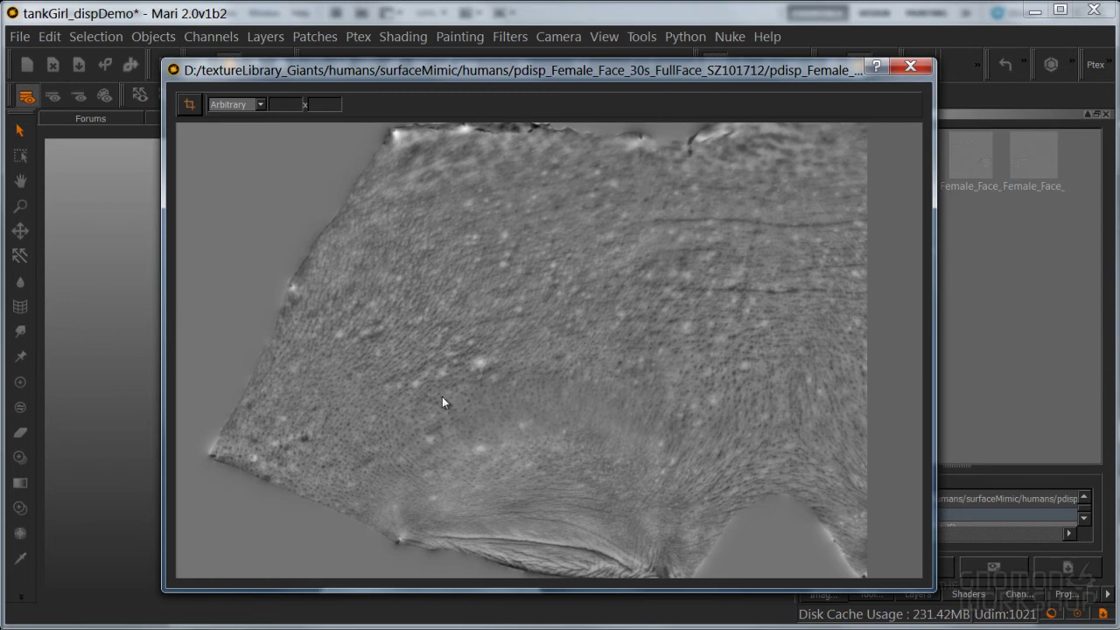
{"action": "scroll", "coordinate": [462, 366], "scroll_direction": "up", "scroll_amount": 2}
{"action": "middle_click_drag", "start_coordinate": [625, 301], "coordinate": [449, 350]}
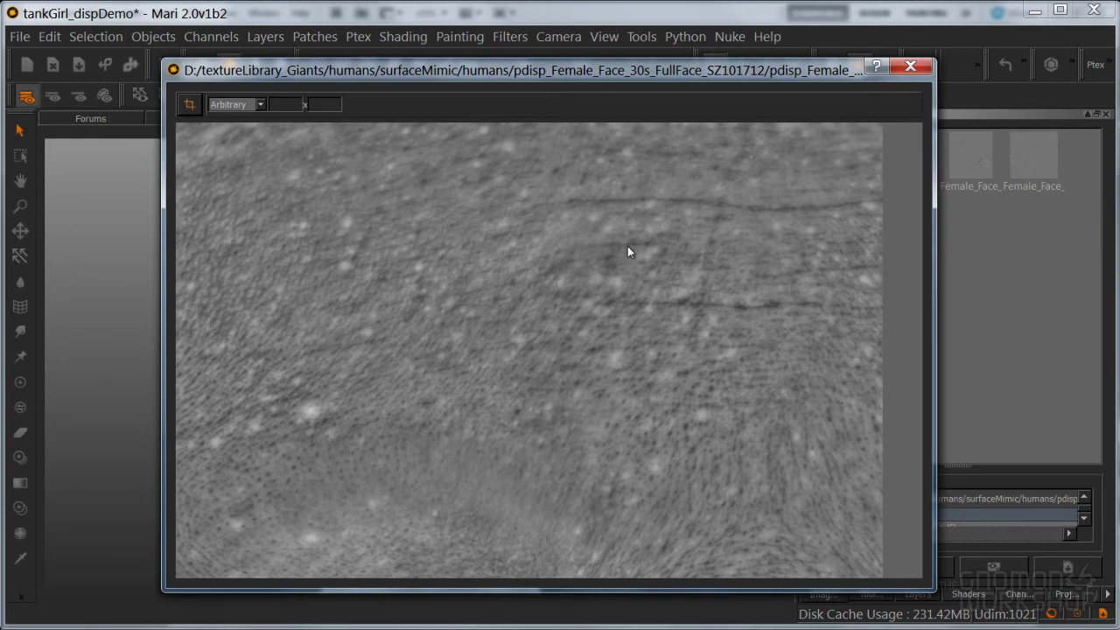
Close the upper-face preview and open the third Female_Face displacement image, showing the lower face, in an enlarged window
{"action": "left_click", "coordinate": [909, 66]}
{"action": "double_click", "coordinate": [968, 158]}
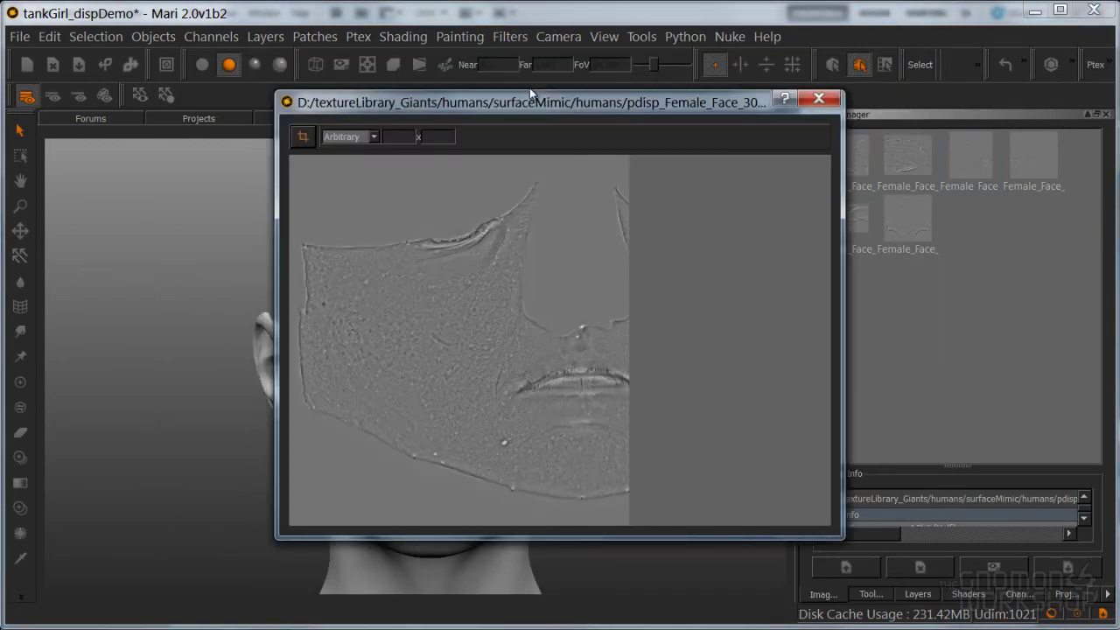
{"action": "left_click_drag", "start_coordinate": [529, 87], "coordinate": [435, 73]}
{"action": "left_click_drag", "start_coordinate": [750, 525], "coordinate": [934, 608]}
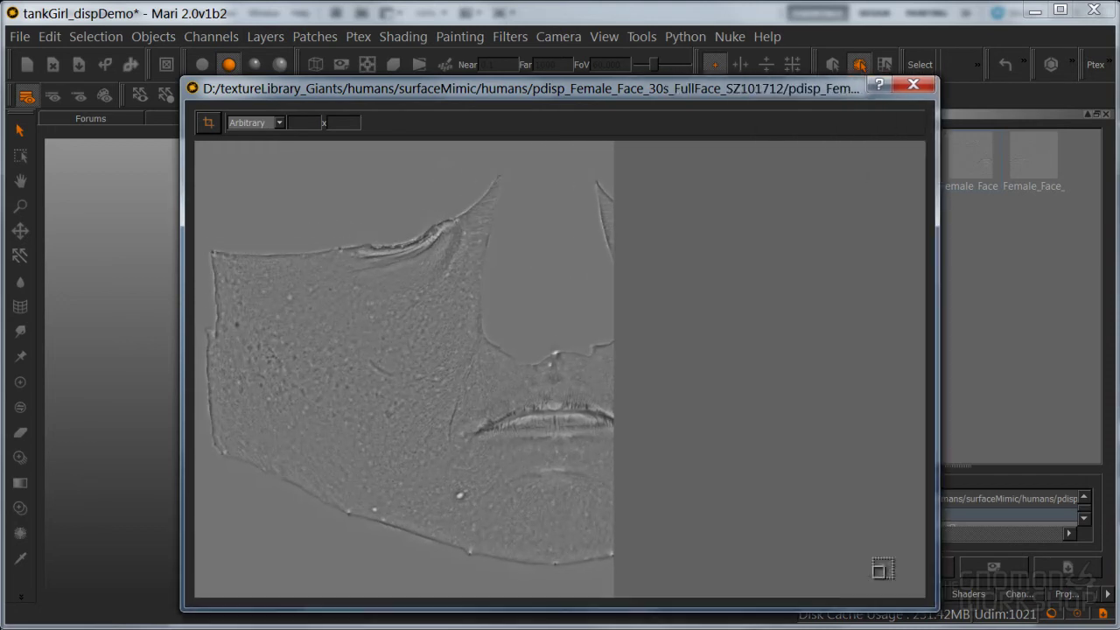
Examine the lip creases, cheek pores and under-eye folds in the lower-face displacement image
{"action": "scroll", "coordinate": [537, 367], "scroll_direction": "up", "scroll_amount": 6}
{"action": "scroll", "coordinate": [730, 336], "scroll_direction": "up", "scroll_amount": 2}
{"action": "middle_click_drag", "start_coordinate": [656, 344], "coordinate": [492, 331]}
{"action": "scroll", "coordinate": [547, 403], "scroll_direction": "down", "scroll_amount": 1}
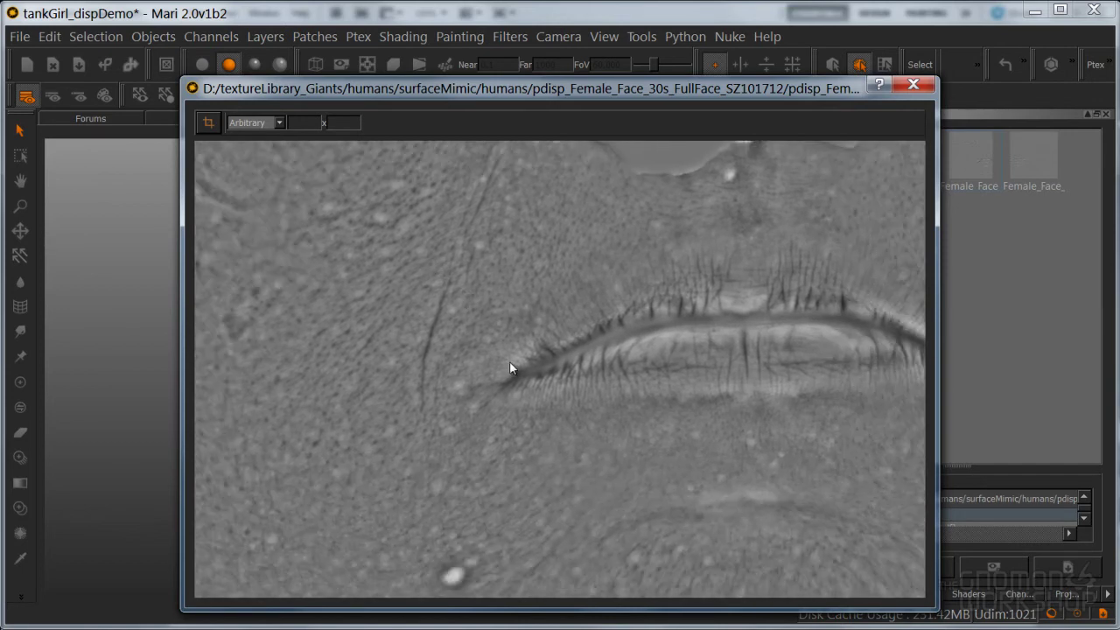
{"action": "middle_click_drag", "start_coordinate": [528, 365], "coordinate": [507, 542]}
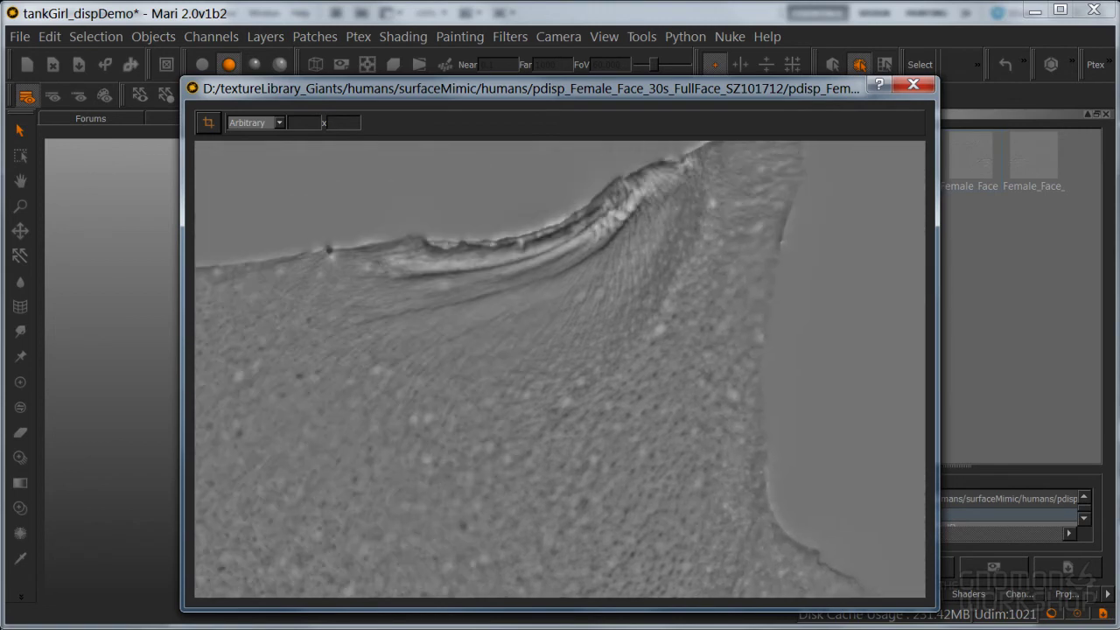
Close the lower-face image preview and turn the head to a three-quarter view of its left side
{"action": "key", "text": "Escape"}
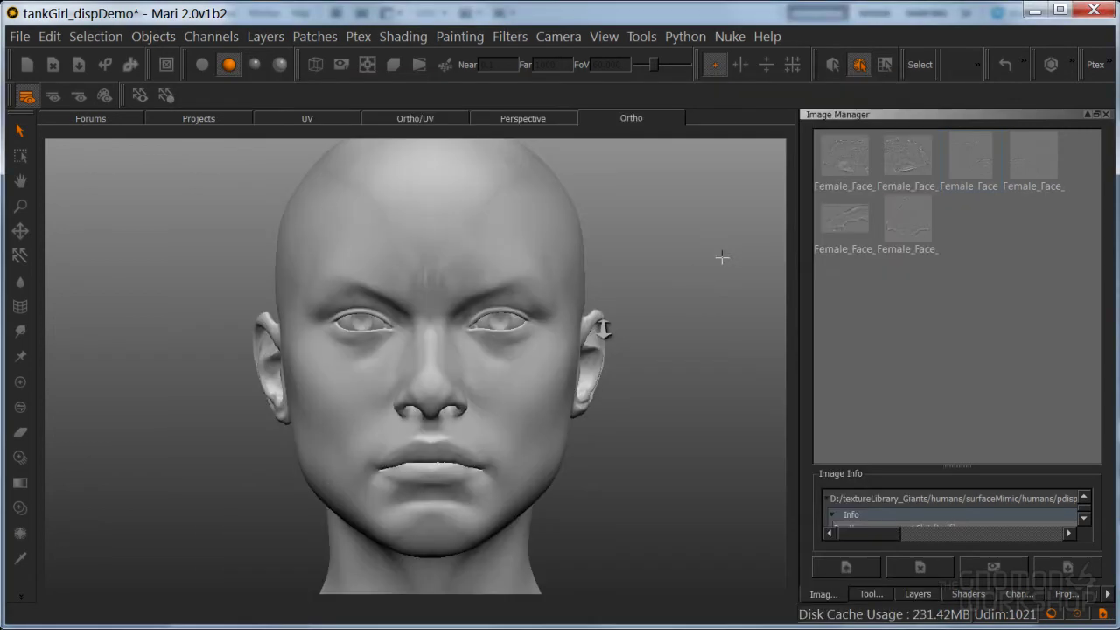
{"action": "middle_click_drag", "start_coordinate": [542, 381], "coordinate": [615, 405]}
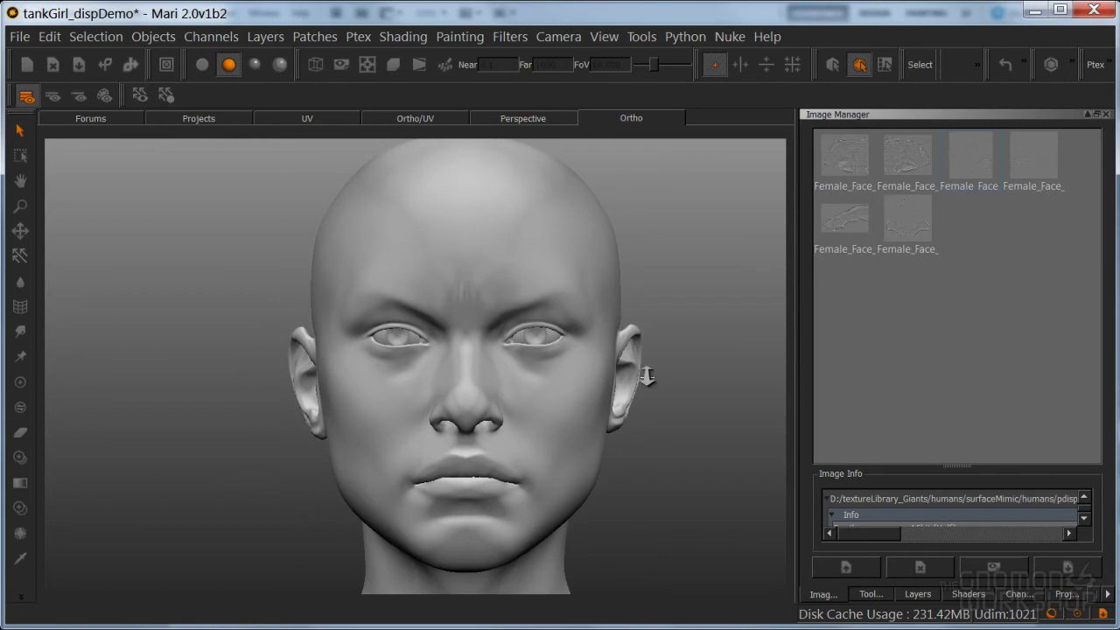
{"action": "key", "text": "Tab"}
{"action": "right_click_drag", "start_coordinate": [652, 423], "coordinate": [752, 408], "text": "alt"}
{"action": "middle_click_drag", "start_coordinate": [752, 407], "coordinate": [697, 396], "text": "alt"}
{"action": "left_click_drag", "start_coordinate": [727, 431], "coordinate": [638, 420], "text": "alt"}
{"action": "middle_click_drag", "start_coordinate": [638, 419], "coordinate": [554, 368], "text": "alt"}
{"action": "left_click_drag", "start_coordinate": [600, 405], "coordinate": [661, 418], "text": "alt"}
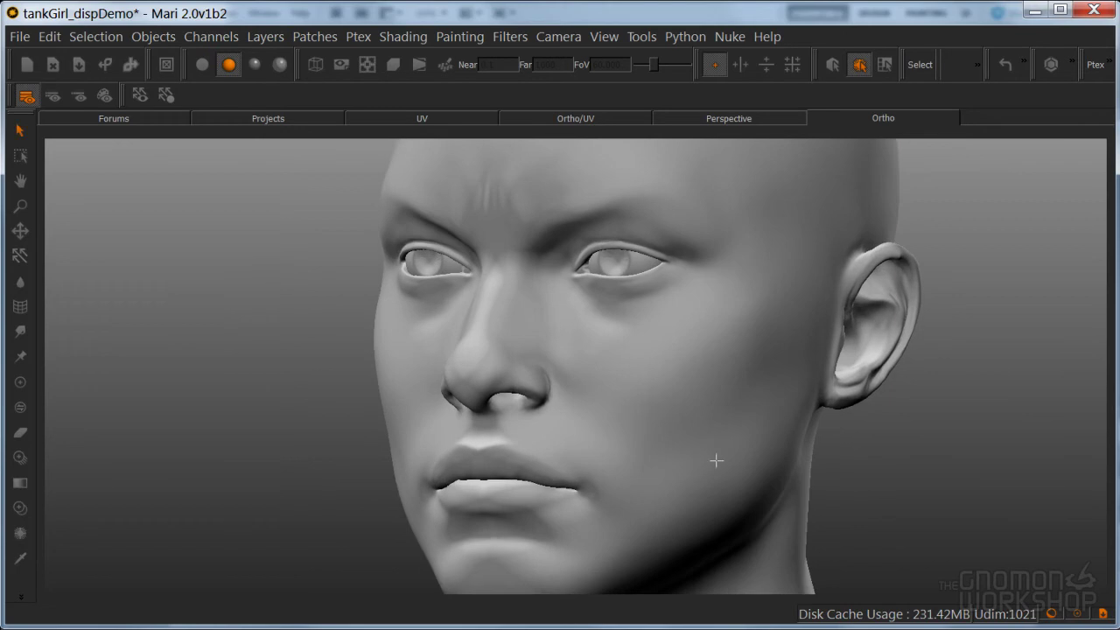
Rename the base layer as threeQuarterLeftProj
{"action": "key", "text": "Tab"}
{"action": "left_click", "coordinate": [915, 594]}
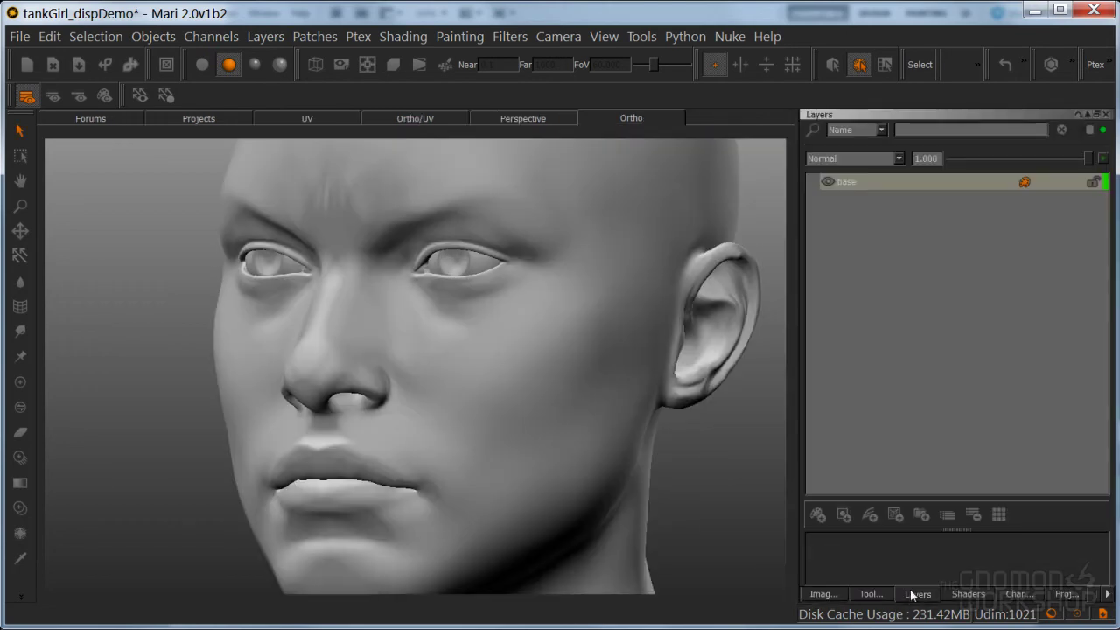
{"action": "double_click", "coordinate": [846, 181]}
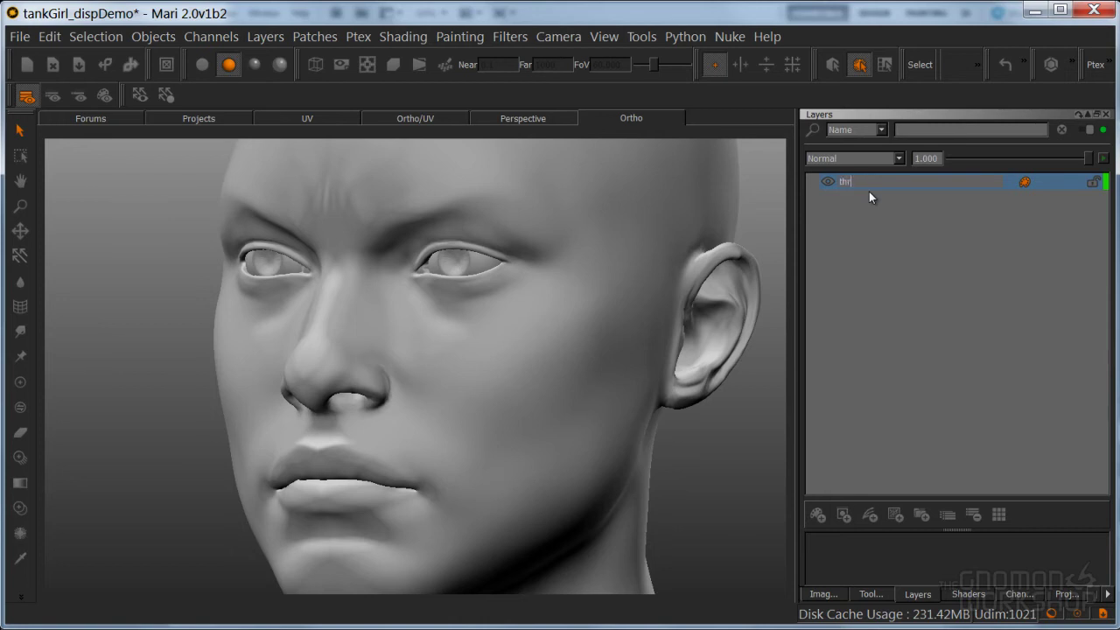
{"action": "type", "text": "rterLeftProj"}
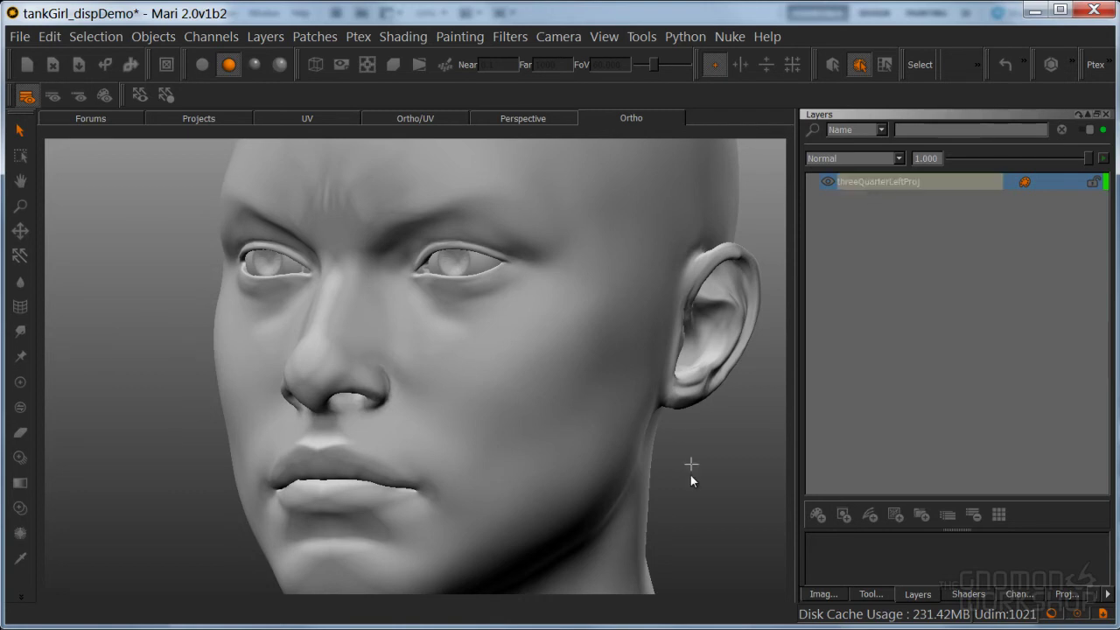
Load a Female_Face displacement image into Paint Through and scale it down to about the size of the head
{"action": "key", "text": "space"}
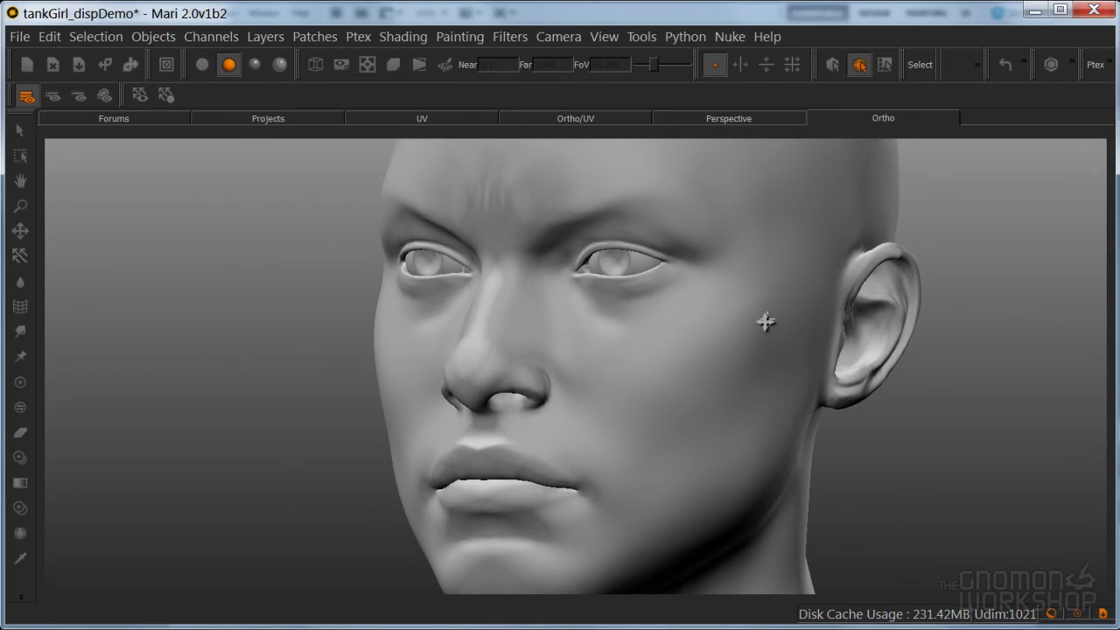
{"action": "middle_click_drag", "start_coordinate": [769, 288], "coordinate": [743, 309], "text": "alt"}
{"action": "key", "text": "apostrophe"}
{"action": "key", "text": "i"}
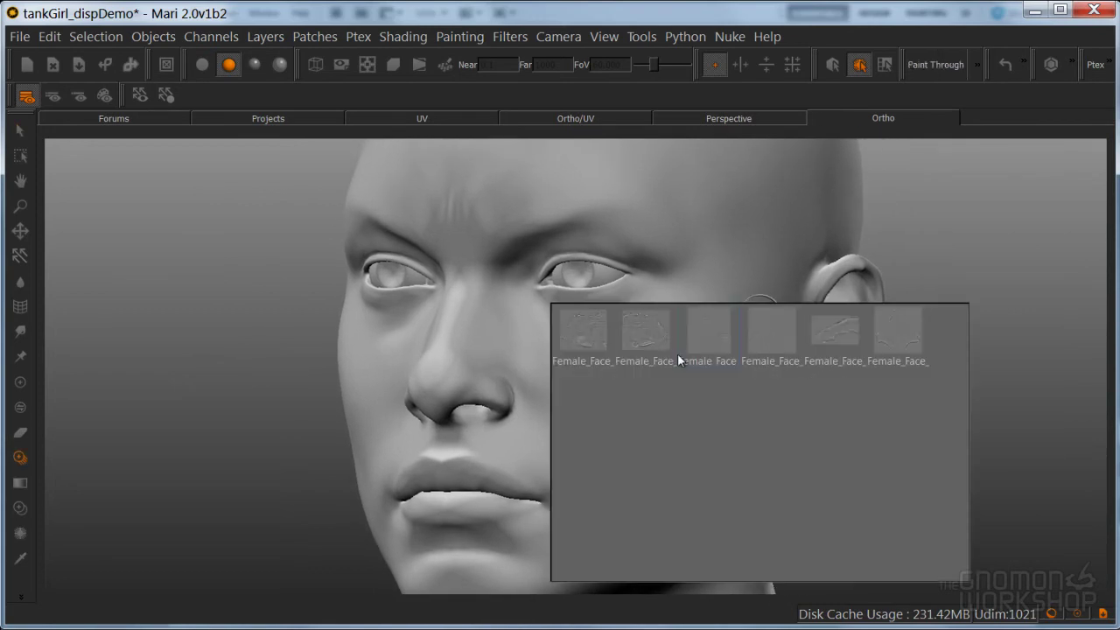
{"action": "left_click", "coordinate": [766, 313]}
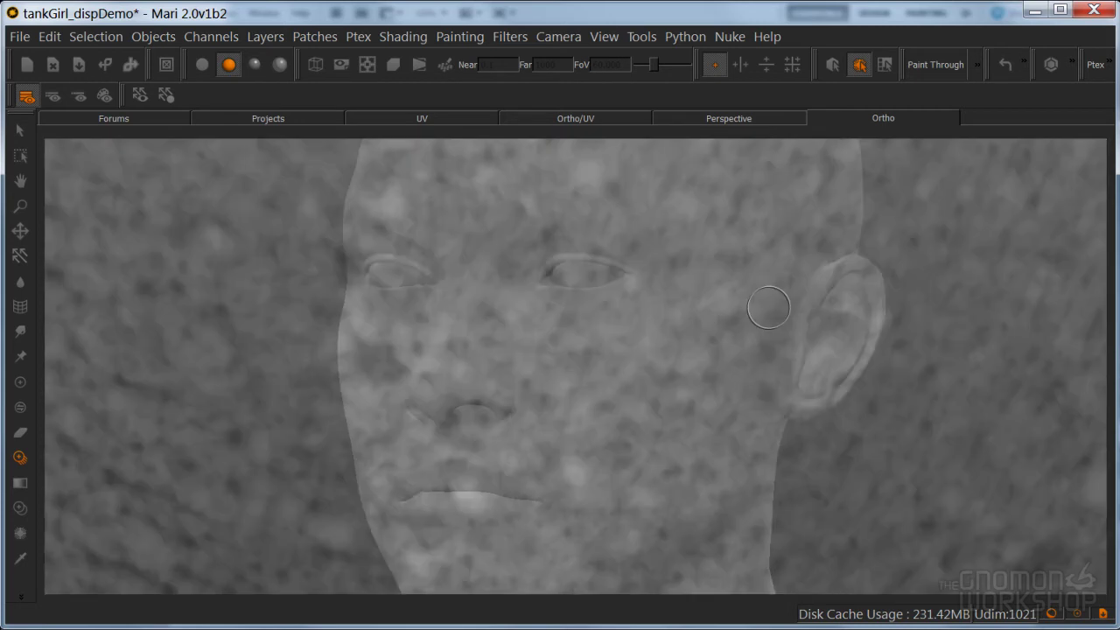
{"action": "mouse_move", "coordinate": [776, 362]}
{"action": "left_mouse_down"}
{"action": "mouse_move", "coordinate": [612, 375]}
{"action": "mouse_move", "coordinate": [414, 370]}
{"action": "mouse_move", "coordinate": [416, 355]}
{"action": "left_mouse_up"}
{"action": "mouse_move", "coordinate": [753, 306]}
{"action": "left_mouse_down", "text": "ctrl+shift"}
{"action": "mouse_move", "coordinate": [599, 296]}
{"action": "mouse_move", "coordinate": [467, 322]}
{"action": "mouse_move", "coordinate": [526, 313]}
{"action": "left_mouse_up", "text": "ctrl+shift"}
{"action": "middle_click_drag", "start_coordinate": [545, 376], "coordinate": [528, 328], "text": "alt"}
{"action": "left_click_drag", "start_coordinate": [528, 331], "coordinate": [560, 350], "text": "alt"}
Choose a ragged-edged organic brush for Paint Through
{"action": "key", "text": "k"}
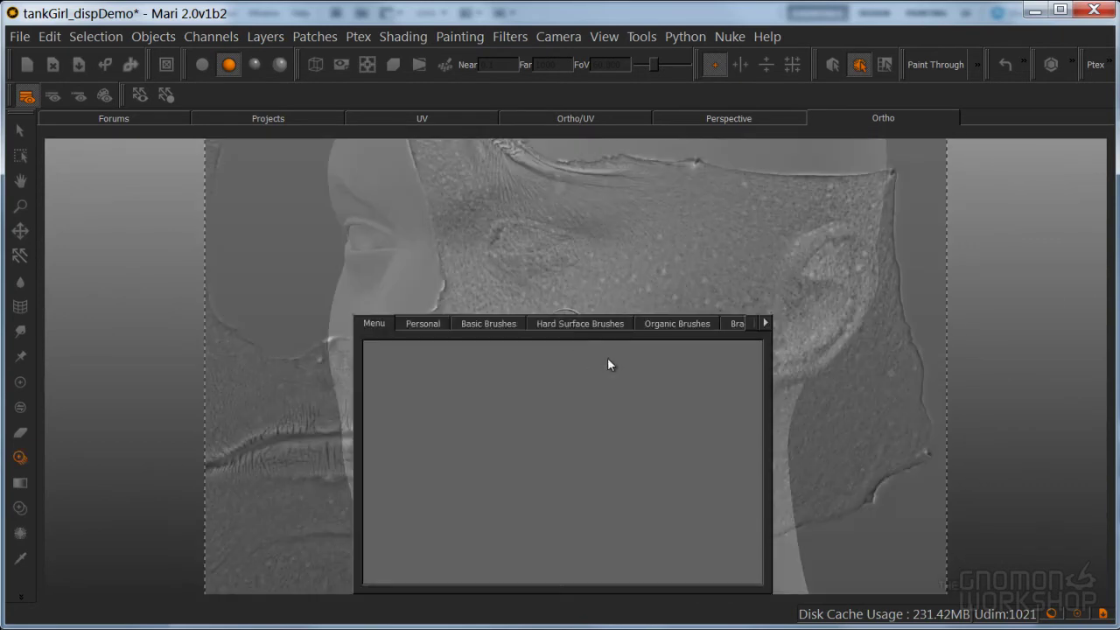
{"action": "left_click", "coordinate": [656, 321]}
{"action": "left_click", "coordinate": [571, 487]}
{"action": "key", "text": "e"}
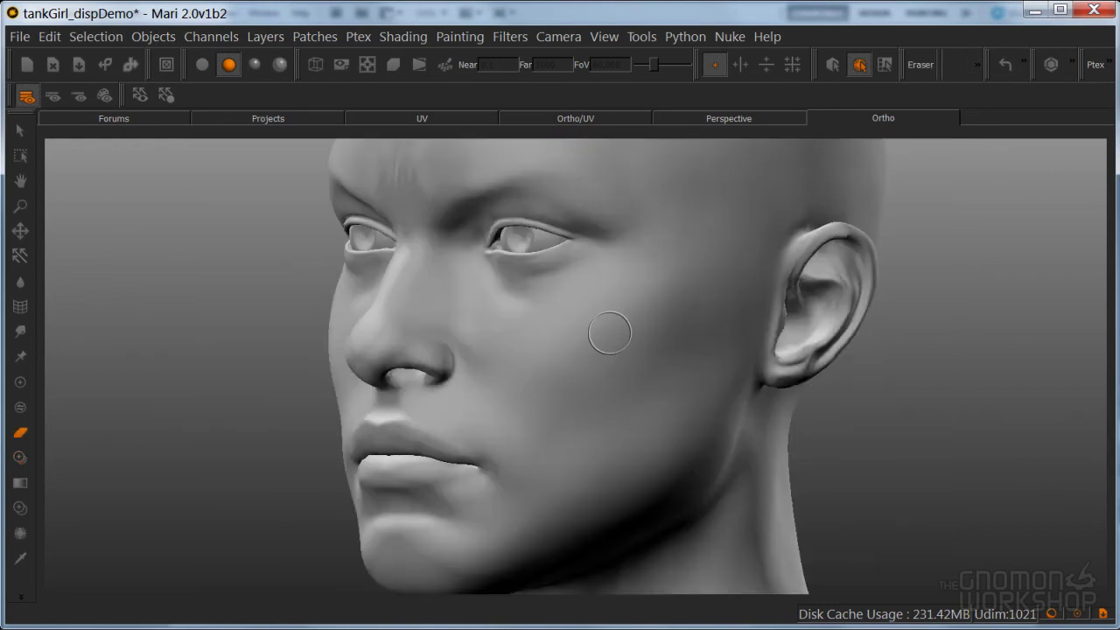
{"action": "key", "text": "k"}
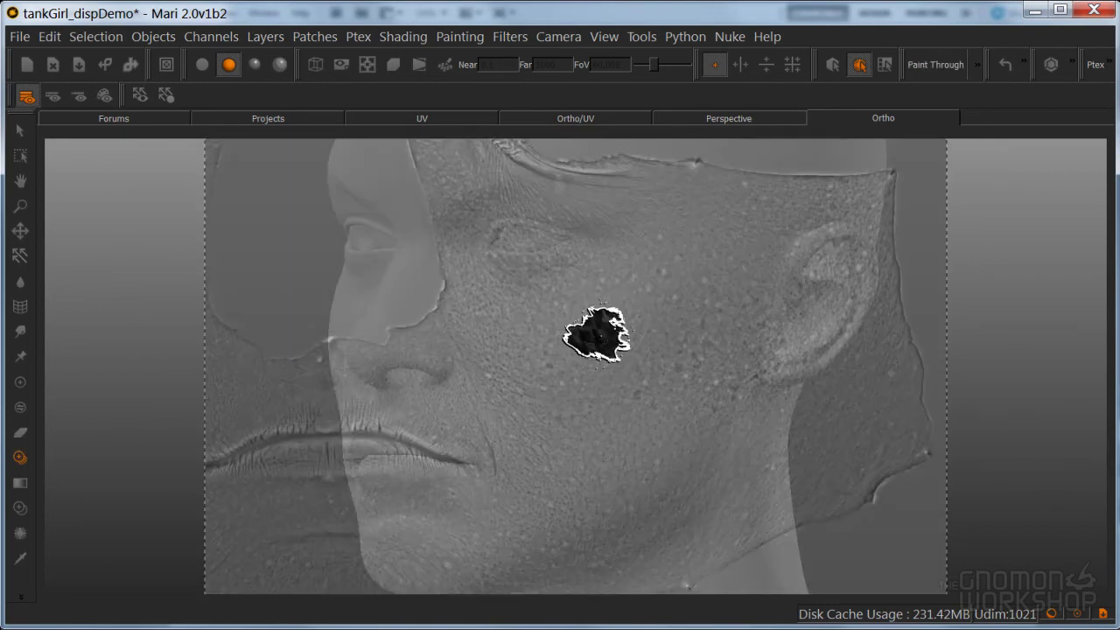
Rotate, scale and move the displacement image so its eye, cheek and mouth areas lie over the left side of the face
{"action": "mouse_move", "coordinate": [558, 375]}
{"action": "left_mouse_down", "text": "shift"}
{"action": "mouse_move", "coordinate": [591, 386]}
{"action": "mouse_move", "coordinate": [555, 392]}
{"action": "left_mouse_up", "text": "shift"}
{"action": "middle_click_drag", "start_coordinate": [607, 382], "coordinate": [575, 403], "text": "shift"}
{"action": "right_click_drag", "start_coordinate": [635, 395], "coordinate": [614, 400], "text": "shift"}
{"action": "mouse_move", "coordinate": [621, 406]}
{"action": "left_mouse_down", "text": "shift"}
{"action": "mouse_move", "coordinate": [639, 390]}
{"action": "mouse_move", "coordinate": [634, 404]}
{"action": "mouse_move", "coordinate": [605, 381]}
{"action": "left_mouse_up", "text": "shift"}
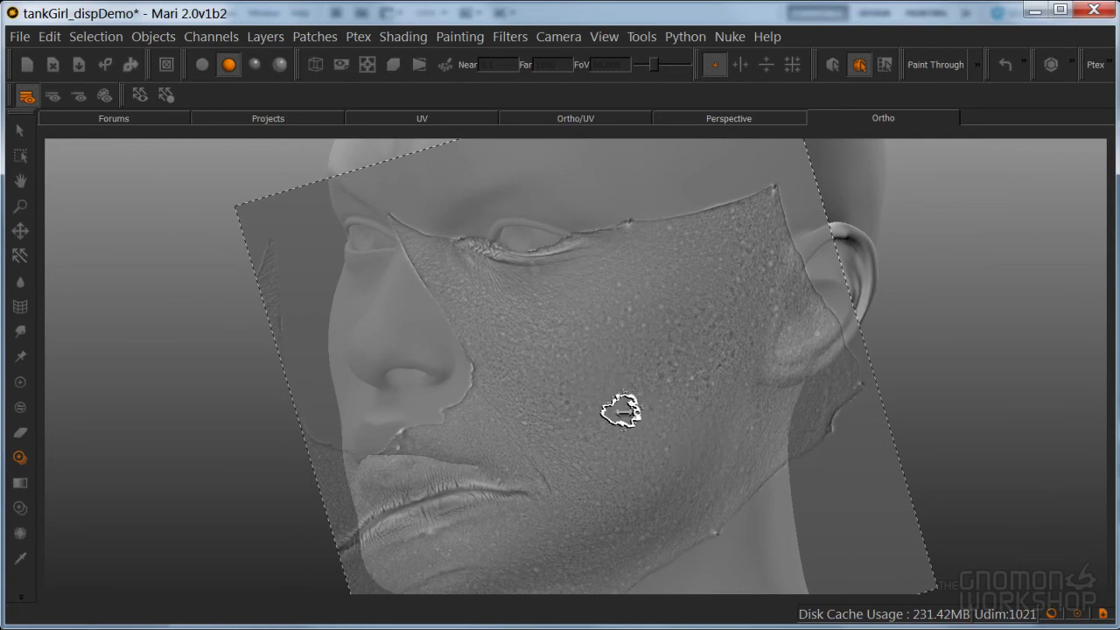
{"action": "right_click_drag", "start_coordinate": [636, 389], "coordinate": [637, 385], "text": "shift"}
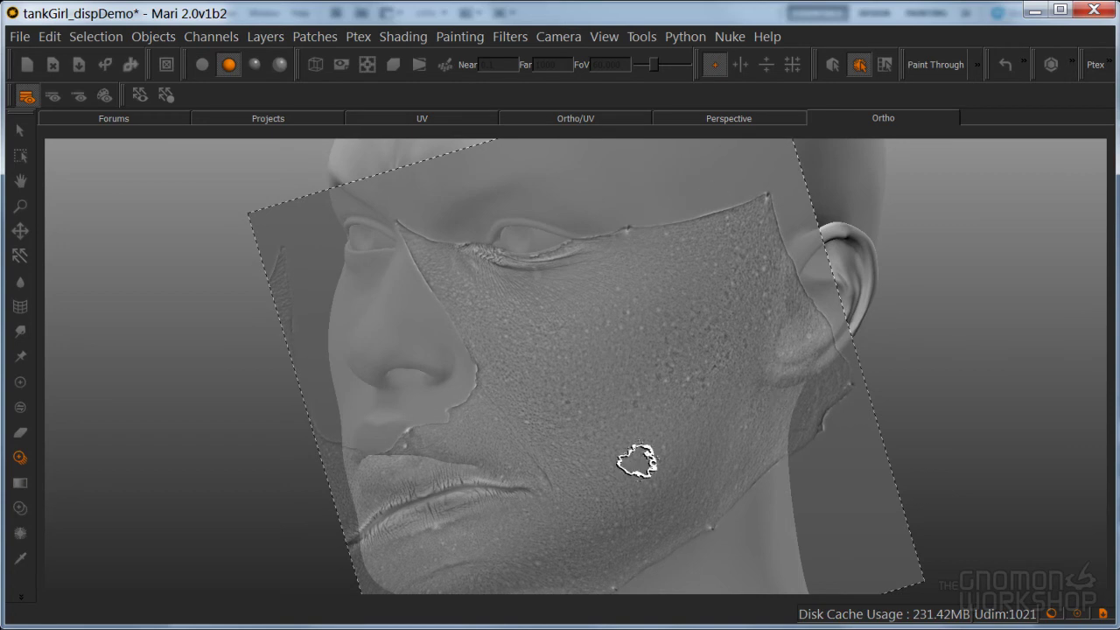
Compare the placement with the image overlay hidden and shown, and fine-tune the image by making it slightly smaller over the cheek
{"action": "key", "text": "apostrophe"}
{"action": "key", "text": "apostrophe"}
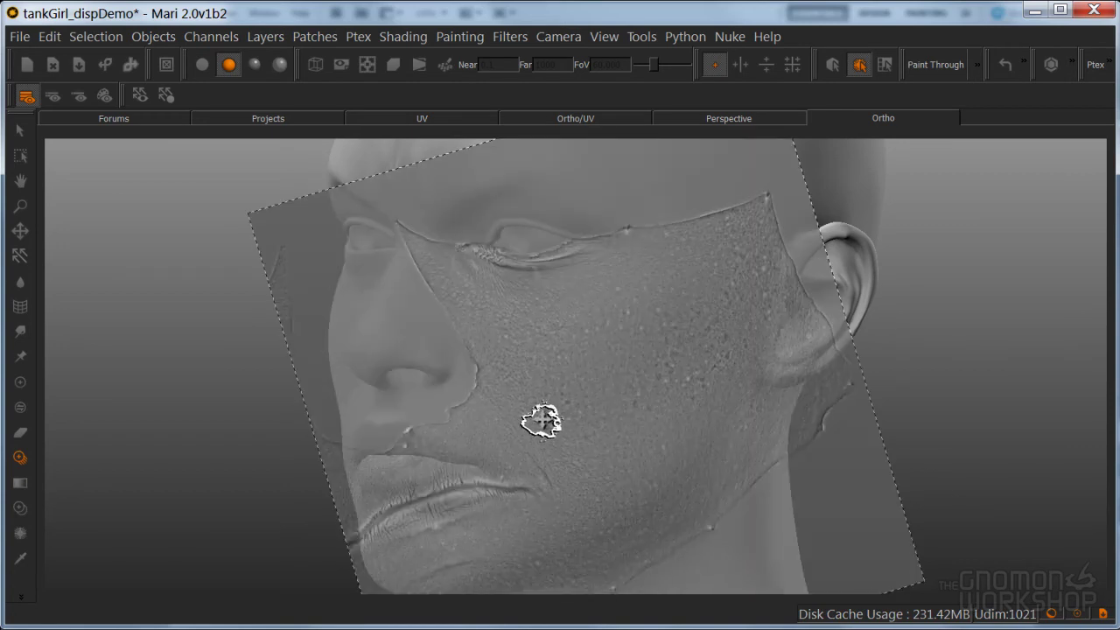
{"action": "mouse_move", "coordinate": [558, 398]}
{"action": "middle_mouse_down"}
{"action": "mouse_move", "coordinate": [607, 383]}
{"action": "mouse_move", "coordinate": [575, 396]}
{"action": "mouse_move", "coordinate": [587, 403]}
{"action": "middle_mouse_up"}
{"action": "mouse_move", "coordinate": [587, 403]}
{"action": "left_mouse_down", "text": "ctrl+shift"}
{"action": "mouse_move", "coordinate": [573, 398]}
{"action": "mouse_move", "coordinate": [582, 410]}
{"action": "left_mouse_up", "text": "ctrl+shift"}
{"action": "key", "text": "apostrophe"}
{"action": "key", "text": "apostrophe"}
{"action": "key", "text": "apostrophe"}
{"action": "key", "text": "apostrophe"}
{"action": "left_click_drag", "start_coordinate": [560, 437], "coordinate": [540, 444], "text": "ctrl"}
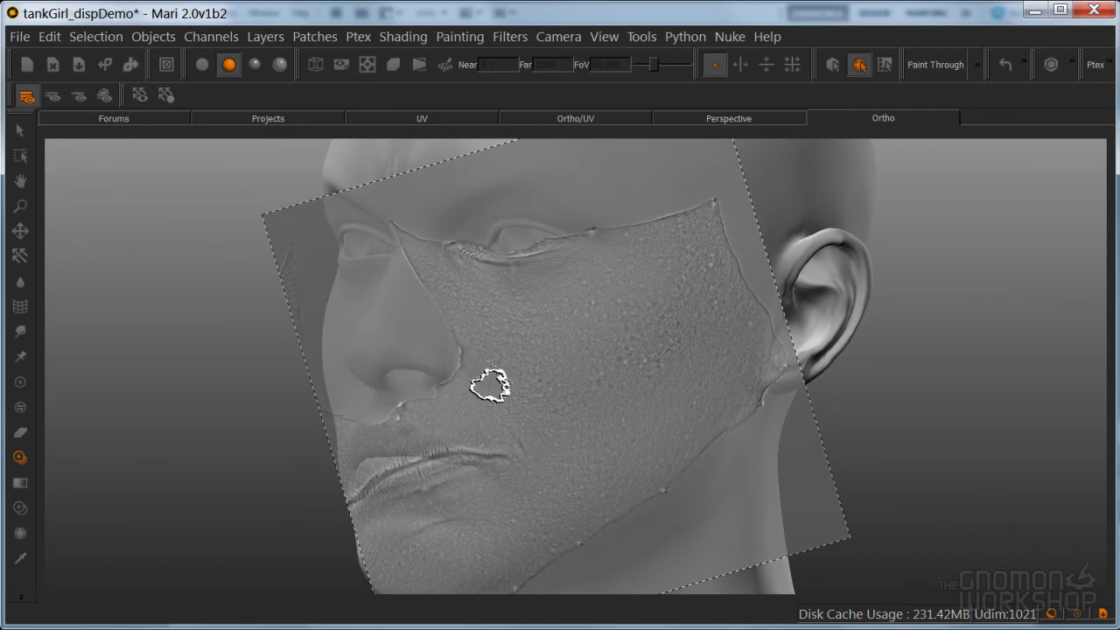
Paint the pore detail through onto the left cheek, down along the jaw and up towards the temple
{"action": "key", "text": "apostrophe"}
{"action": "mouse_move", "coordinate": [508, 411]}
{"action": "left_mouse_down"}
{"action": "mouse_move", "coordinate": [497, 395]}
{"action": "mouse_move", "coordinate": [528, 432]}
{"action": "mouse_move", "coordinate": [537, 370]}
{"action": "mouse_move", "coordinate": [507, 370]}
{"action": "mouse_move", "coordinate": [517, 330]}
{"action": "mouse_move", "coordinate": [480, 319]}
{"action": "mouse_move", "coordinate": [550, 406]}
{"action": "mouse_move", "coordinate": [518, 415]}
{"action": "mouse_move", "coordinate": [517, 365]}
{"action": "mouse_move", "coordinate": [600, 338]}
{"action": "mouse_move", "coordinate": [560, 305]}
{"action": "mouse_move", "coordinate": [560, 320]}
{"action": "mouse_move", "coordinate": [603, 353]}
{"action": "mouse_move", "coordinate": [559, 332]}
{"action": "mouse_move", "coordinate": [610, 317]}
{"action": "mouse_move", "coordinate": [634, 430]}
{"action": "mouse_move", "coordinate": [662, 325]}
{"action": "mouse_move", "coordinate": [697, 303]}
{"action": "mouse_move", "coordinate": [690, 412]}
{"action": "mouse_move", "coordinate": [721, 369]}
{"action": "left_mouse_up"}
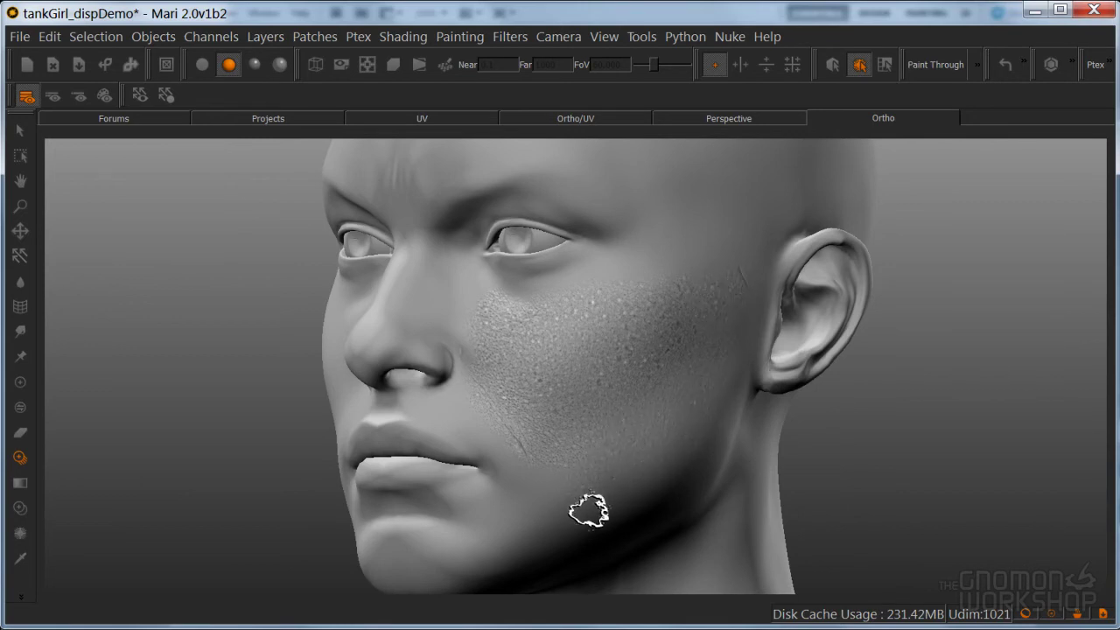
{"action": "mouse_move", "coordinate": [572, 469]}
{"action": "left_mouse_down"}
{"action": "mouse_move", "coordinate": [534, 480]}
{"action": "mouse_move", "coordinate": [546, 495]}
{"action": "mouse_move", "coordinate": [580, 462]}
{"action": "mouse_move", "coordinate": [511, 526]}
{"action": "left_mouse_up"}
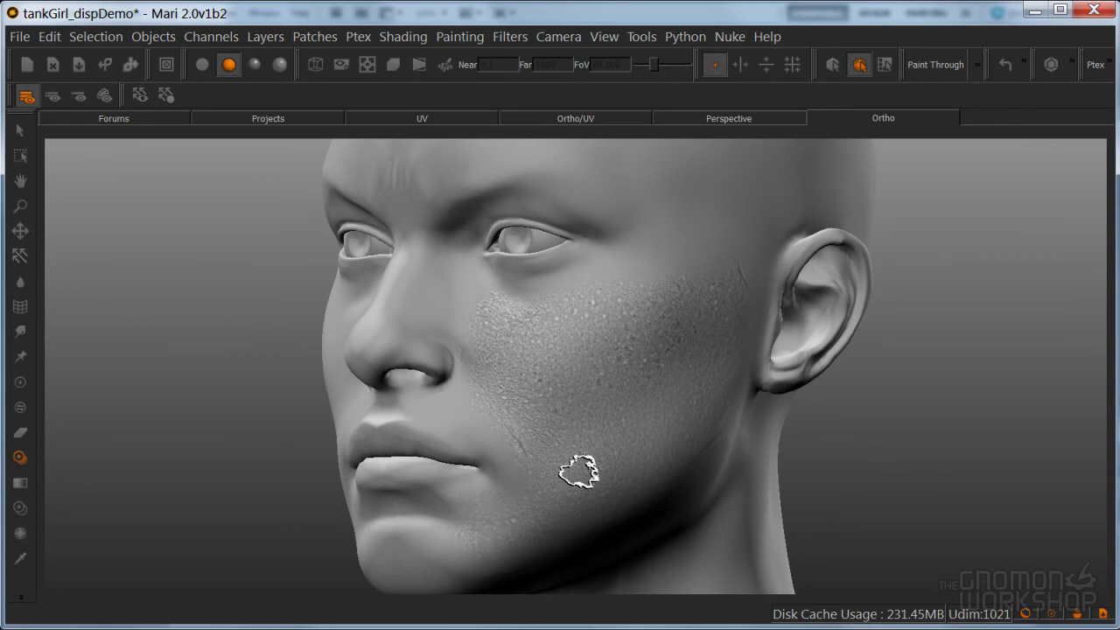
{"action": "mouse_move", "coordinate": [653, 448]}
{"action": "left_mouse_down"}
{"action": "mouse_move", "coordinate": [662, 463]}
{"action": "mouse_move", "coordinate": [691, 351]}
{"action": "left_mouse_up"}
{"action": "mouse_move", "coordinate": [666, 302]}
{"action": "left_mouse_down"}
{"action": "mouse_move", "coordinate": [625, 275]}
{"action": "mouse_move", "coordinate": [624, 287]}
{"action": "mouse_move", "coordinate": [612, 280]}
{"action": "mouse_move", "coordinate": [546, 299]}
{"action": "left_mouse_up"}
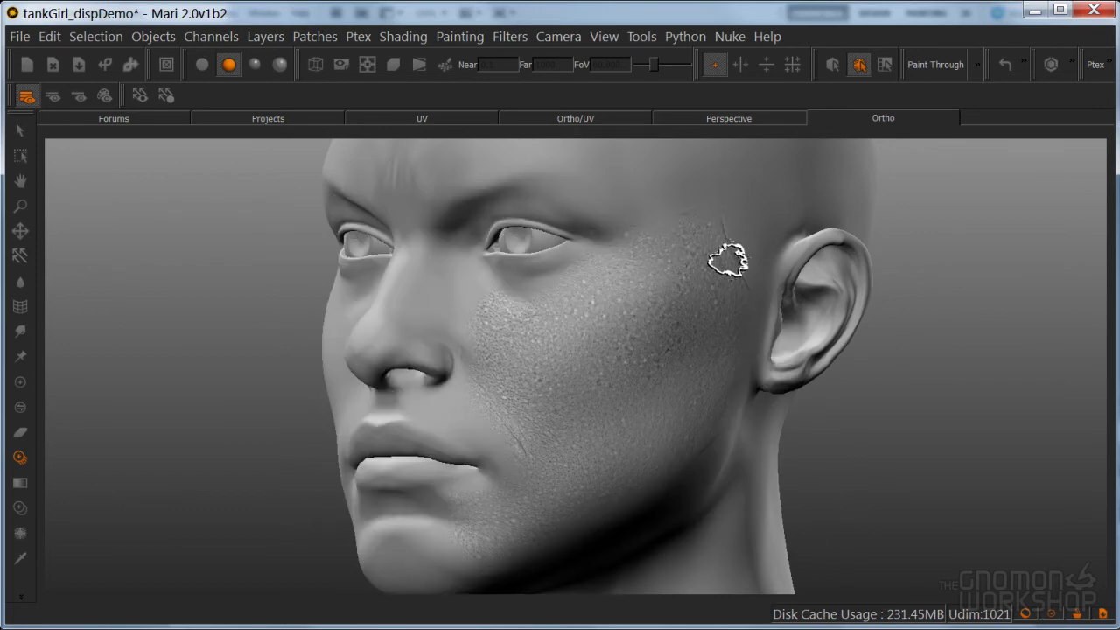
Extend the painted skin detail over the temple, beneath the left eye, beside the nose and above the mouth corner
{"action": "mouse_move", "coordinate": [691, 226]}
{"action": "left_mouse_down"}
{"action": "mouse_move", "coordinate": [612, 364]}
{"action": "mouse_move", "coordinate": [601, 360]}
{"action": "left_mouse_up"}
{"action": "mouse_move", "coordinate": [509, 347]}
{"action": "left_mouse_down"}
{"action": "mouse_move", "coordinate": [498, 336]}
{"action": "mouse_move", "coordinate": [487, 347]}
{"action": "left_mouse_up"}
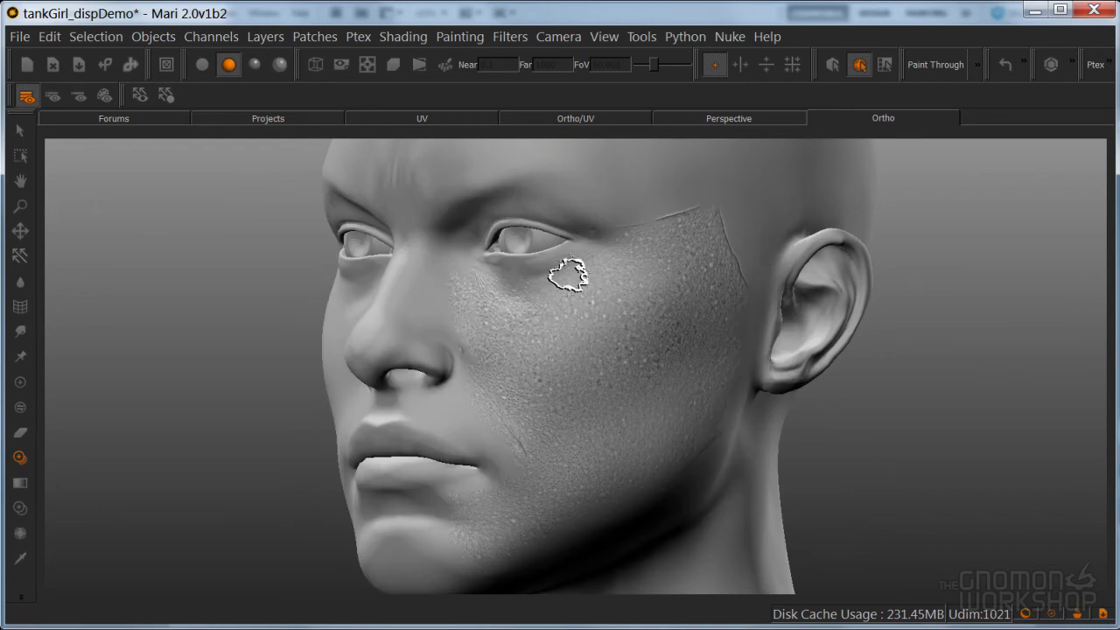
{"action": "mouse_move", "coordinate": [598, 286]}
{"action": "left_mouse_down"}
{"action": "mouse_move", "coordinate": [577, 350]}
{"action": "mouse_move", "coordinate": [560, 335]}
{"action": "mouse_move", "coordinate": [528, 346]}
{"action": "mouse_move", "coordinate": [530, 317]}
{"action": "left_mouse_up"}
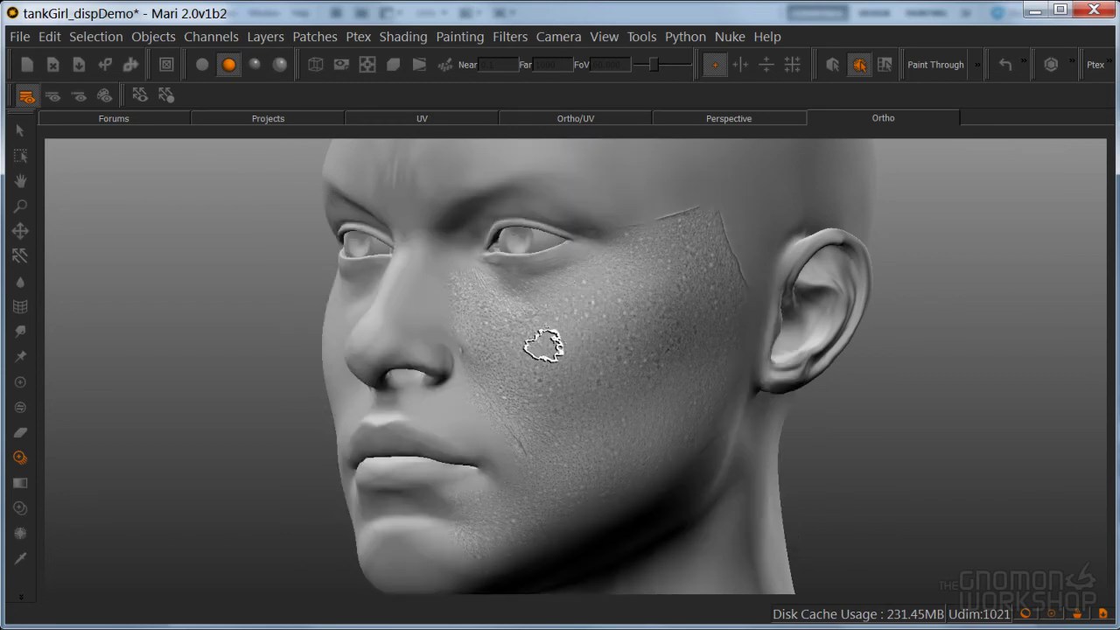
{"action": "left_click_drag", "start_coordinate": [476, 321], "coordinate": [507, 344]}
{"action": "mouse_move", "coordinate": [605, 368]}
{"action": "left_mouse_down"}
{"action": "mouse_move", "coordinate": [598, 391]}
{"action": "mouse_move", "coordinate": [508, 417]}
{"action": "mouse_move", "coordinate": [480, 408]}
{"action": "left_mouse_up"}
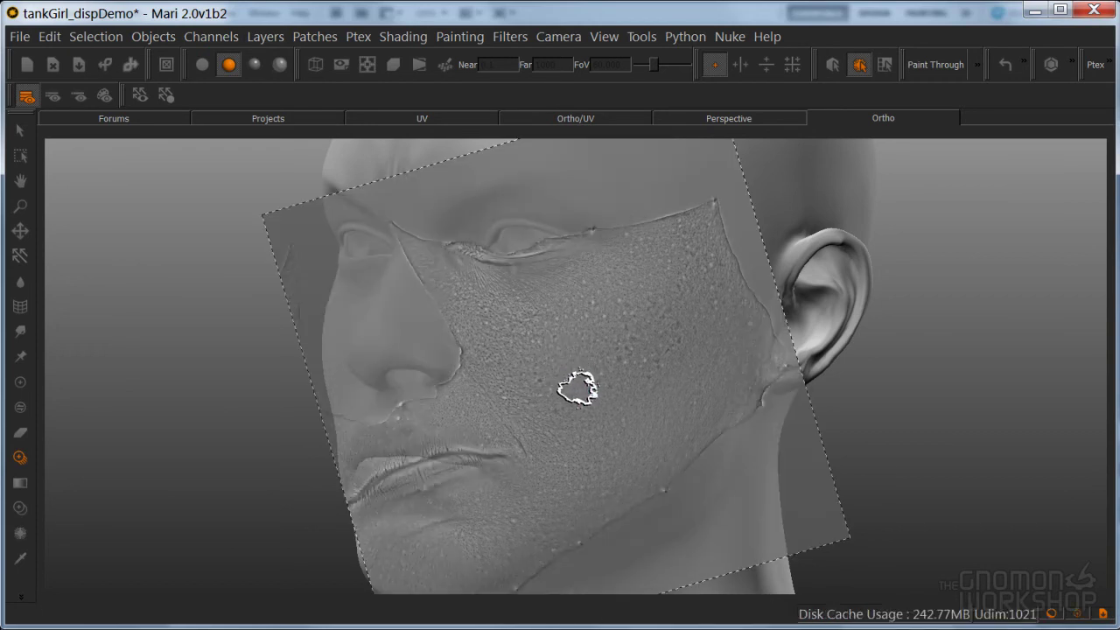
Examine the painted pores and creases on the left cheek, under the eye and around the mouth corner up close
{"action": "key", "text": "p"}
{"action": "scroll", "coordinate": [647, 359], "scroll_direction": "up", "scroll_amount": 5}
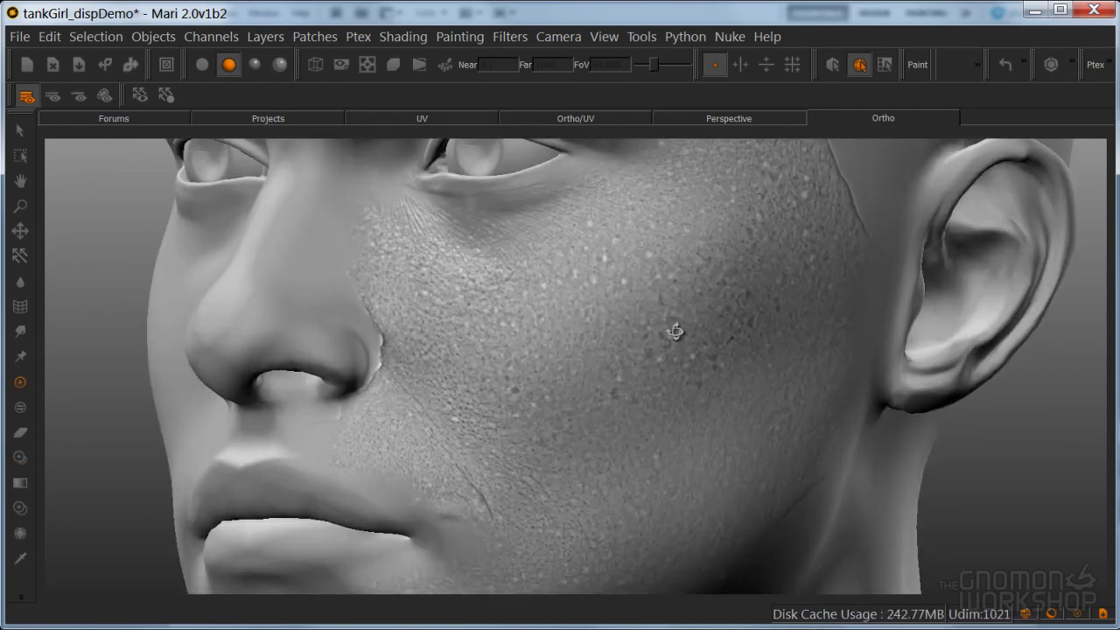
{"action": "scroll", "coordinate": [665, 359], "scroll_direction": "down", "scroll_amount": 4}
{"action": "middle_click_drag", "start_coordinate": [625, 375], "coordinate": [644, 417]}
{"action": "scroll", "coordinate": [595, 380], "scroll_direction": "up", "scroll_amount": 3}
{"action": "middle_click_drag", "start_coordinate": [594, 380], "coordinate": [640, 374]}
{"action": "left_click_drag", "start_coordinate": [641, 373], "coordinate": [578, 377], "text": "alt"}
{"action": "right_click_drag", "start_coordinate": [577, 376], "coordinate": [622, 343], "text": "alt"}
{"action": "mouse_move", "coordinate": [623, 343]}
{"action": "middle_mouse_down", "text": "alt"}
{"action": "mouse_move", "coordinate": [608, 330]}
{"action": "mouse_move", "coordinate": [560, 338]}
{"action": "middle_mouse_up", "text": "alt"}
{"action": "mouse_move", "coordinate": [560, 337]}
{"action": "left_mouse_down", "text": "alt"}
{"action": "mouse_move", "coordinate": [580, 363]}
{"action": "mouse_move", "coordinate": [601, 355]}
{"action": "mouse_move", "coordinate": [589, 330]}
{"action": "mouse_move", "coordinate": [538, 353]}
{"action": "mouse_move", "coordinate": [604, 347]}
{"action": "left_mouse_up", "text": "alt"}
{"action": "right_click_drag", "start_coordinate": [603, 345], "coordinate": [650, 353], "text": "alt"}
{"action": "middle_click_drag", "start_coordinate": [650, 352], "coordinate": [624, 417], "text": "alt"}
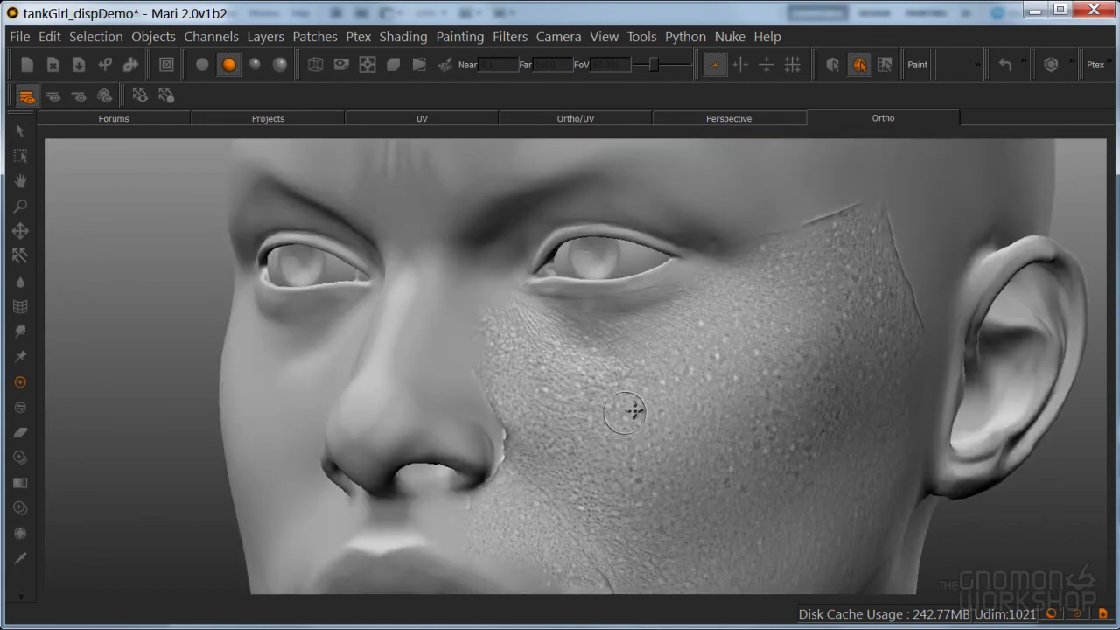
{"action": "left_click_drag", "start_coordinate": [624, 417], "coordinate": [618, 402], "text": "alt"}
{"action": "middle_click_drag", "start_coordinate": [617, 403], "coordinate": [662, 313], "text": "alt"}
{"action": "mouse_move", "coordinate": [661, 312]}
{"action": "left_mouse_down", "text": "alt"}
{"action": "mouse_move", "coordinate": [594, 289]}
{"action": "mouse_move", "coordinate": [578, 334]}
{"action": "left_mouse_up", "text": "alt"}
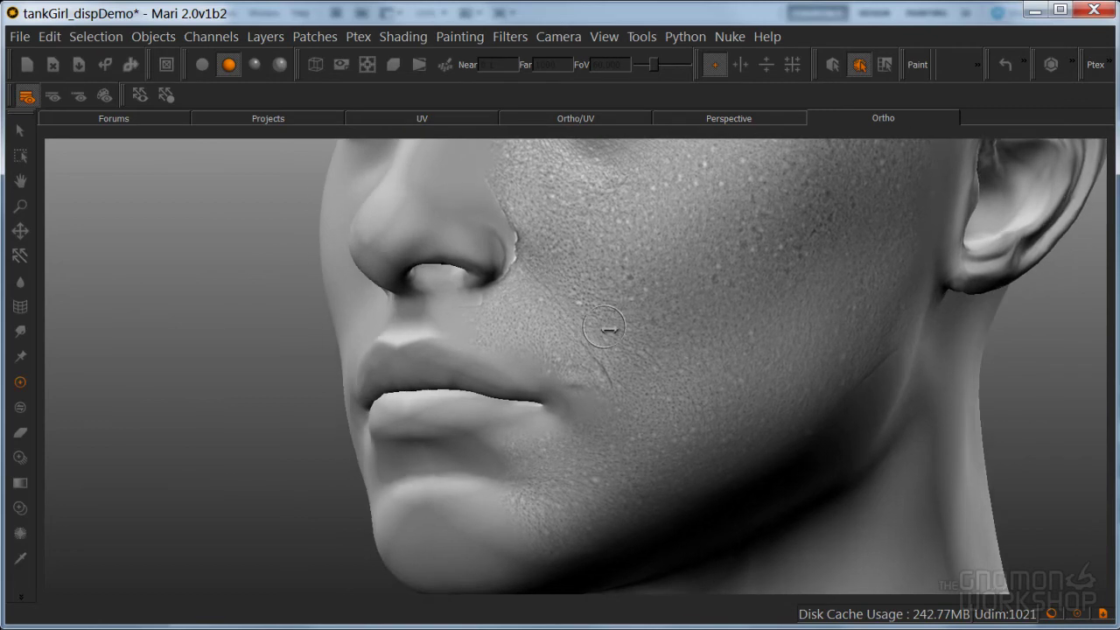
Return to Paint Through and scale, rotate and move the displacement image so its lips lie over the head's mouth
{"action": "key", "text": "o"}
{"action": "middle_click_drag", "start_coordinate": [560, 428], "coordinate": [604, 388], "text": "shift"}
{"action": "right_click_drag", "start_coordinate": [503, 402], "coordinate": [687, 357], "text": "shift"}
{"action": "middle_click_drag", "start_coordinate": [532, 408], "coordinate": [604, 293], "text": "shift"}
{"action": "left_click_drag", "start_coordinate": [647, 330], "coordinate": [645, 417], "text": "shift"}
{"action": "mouse_move", "coordinate": [603, 397]}
{"action": "middle_mouse_down", "text": "shift"}
{"action": "mouse_move", "coordinate": [578, 368]}
{"action": "mouse_move", "coordinate": [615, 390]}
{"action": "mouse_move", "coordinate": [611, 445]}
{"action": "middle_mouse_up", "text": "shift"}
{"action": "middle_click_drag", "start_coordinate": [603, 340], "coordinate": [611, 435], "text": "shift"}
{"action": "left_click_drag", "start_coordinate": [617, 445], "coordinate": [598, 420], "text": "shift"}
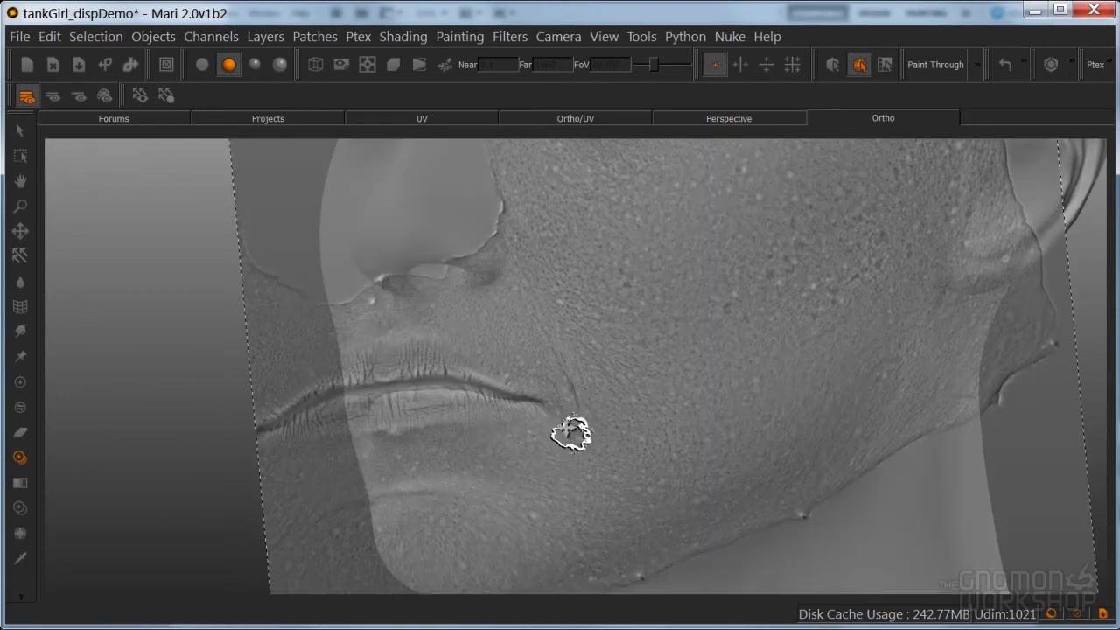
Fine-tune the image over the upper lip and paint its creases and the skin between the lip and the nose
{"action": "left_click_drag", "start_coordinate": [505, 305], "coordinate": [497, 310]}
{"action": "middle_click_drag", "start_coordinate": [475, 327], "coordinate": [483, 330], "text": "shift"}
{"action": "scroll", "coordinate": [453, 347], "scroll_direction": "up", "scroll_amount": 3}
{"action": "left_click_drag", "start_coordinate": [516, 339], "coordinate": [522, 335]}
{"action": "middle_click_drag", "start_coordinate": [513, 351], "coordinate": [520, 347], "text": "shift"}
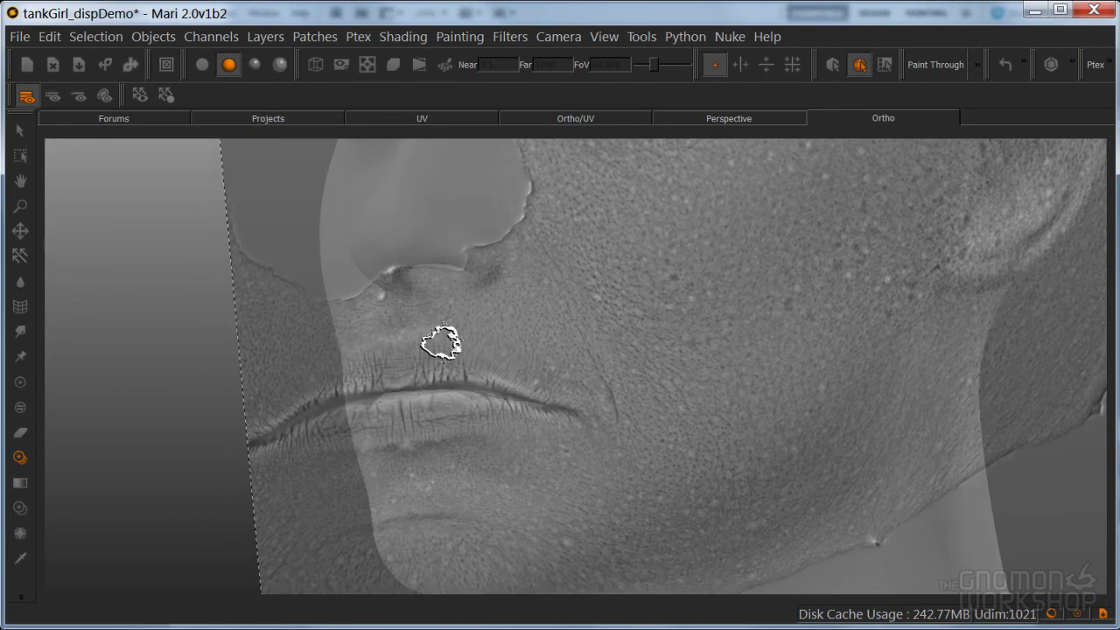
{"action": "left_click_drag", "start_coordinate": [441, 343], "coordinate": [460, 344]}
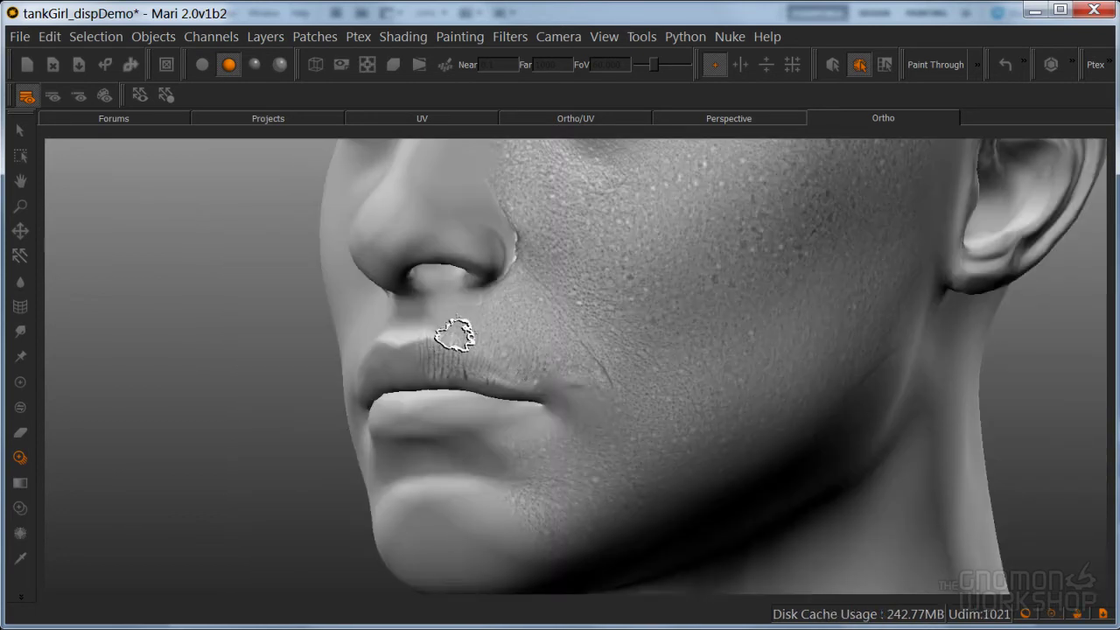
{"action": "mouse_move", "coordinate": [464, 306]}
{"action": "left_mouse_down"}
{"action": "mouse_move", "coordinate": [455, 325]}
{"action": "mouse_move", "coordinate": [470, 305]}
{"action": "left_mouse_up"}
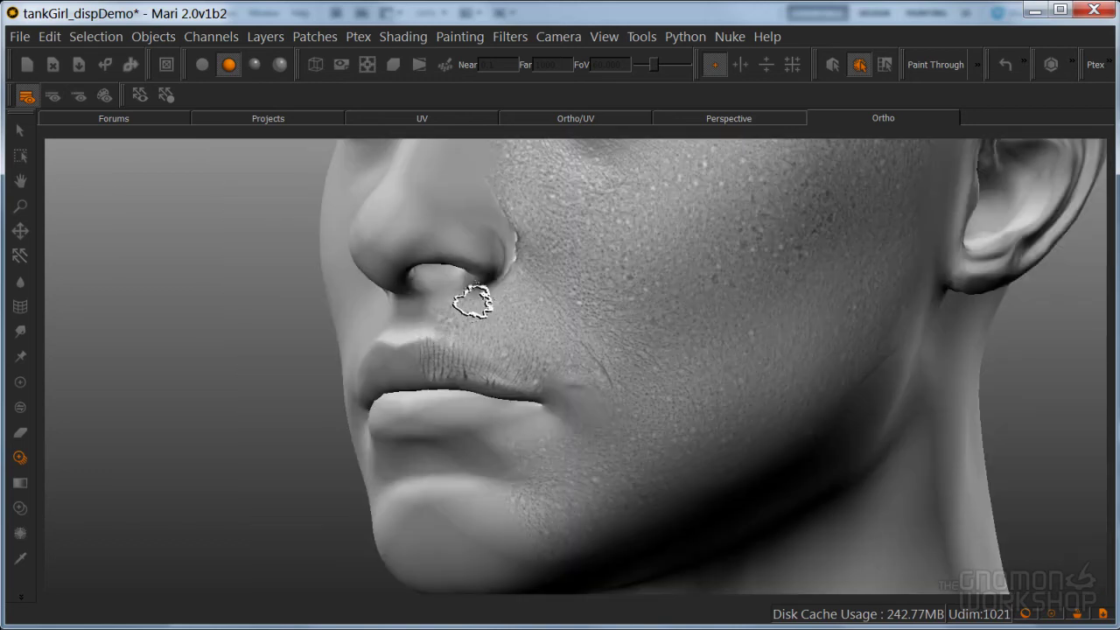
{"action": "mouse_move", "coordinate": [488, 374]}
{"action": "left_mouse_down"}
{"action": "mouse_move", "coordinate": [533, 370]}
{"action": "mouse_move", "coordinate": [568, 384]}
{"action": "mouse_move", "coordinate": [519, 374]}
{"action": "left_mouse_up"}
Shift the displacement image onto the lower lip and paint its creases and the skin beside the mouth corner
{"action": "mouse_move", "coordinate": [479, 458]}
{"action": "left_mouse_down"}
{"action": "mouse_move", "coordinate": [478, 440]}
{"action": "mouse_move", "coordinate": [460, 428]}
{"action": "mouse_move", "coordinate": [455, 464]}
{"action": "left_mouse_up"}
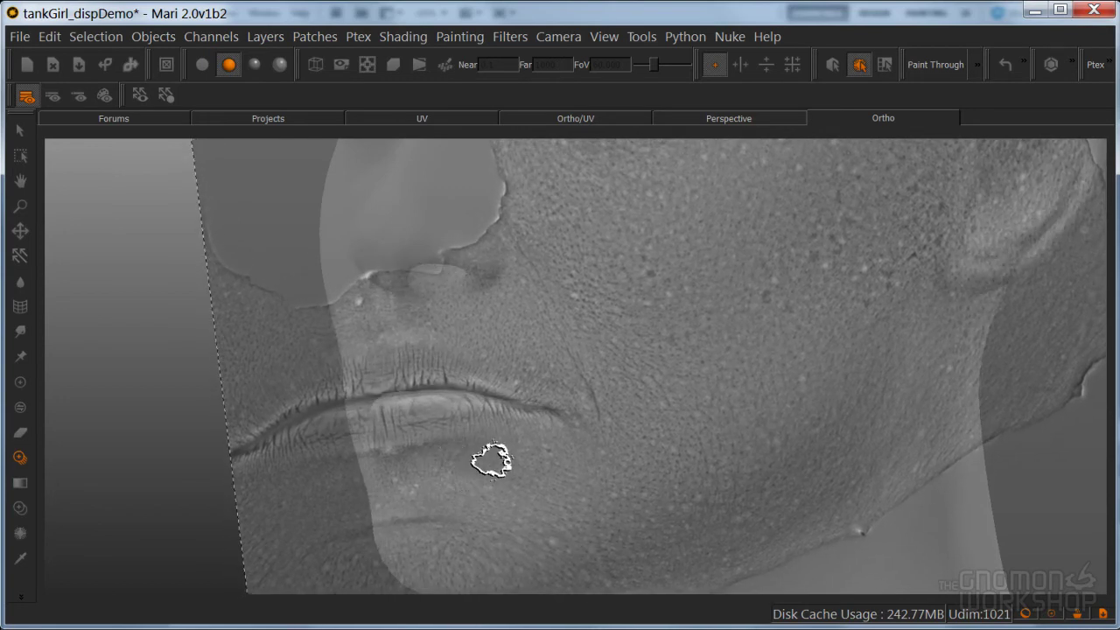
{"action": "middle_click_drag", "start_coordinate": [493, 460], "coordinate": [483, 451]}
{"action": "left_click_drag", "start_coordinate": [480, 472], "coordinate": [485, 475]}
{"action": "left_click_drag", "start_coordinate": [470, 429], "coordinate": [475, 426]}
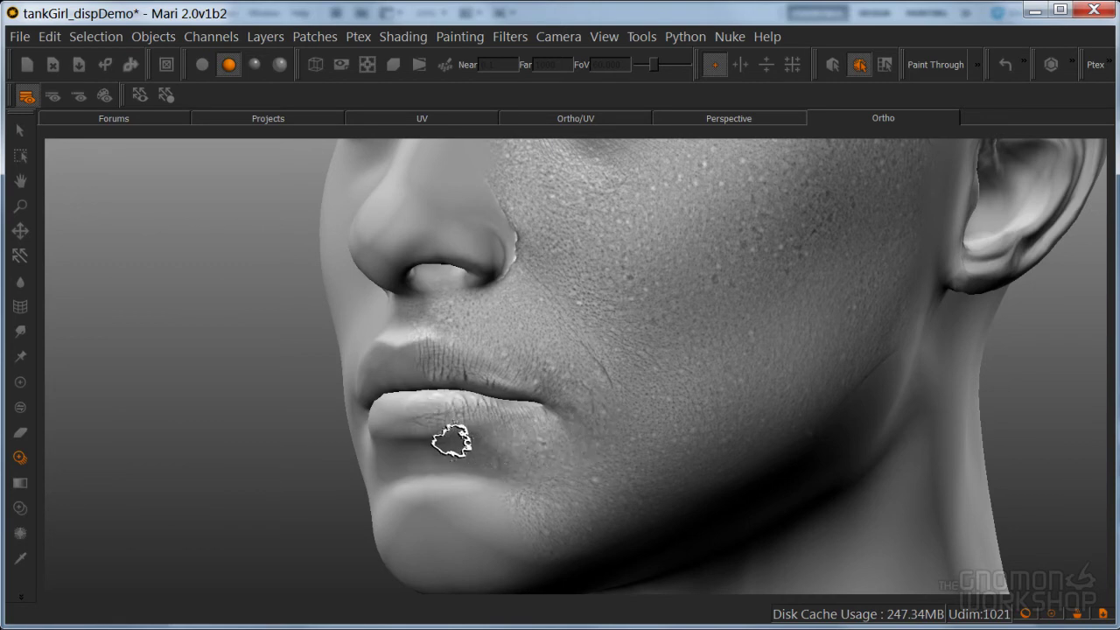
Reposition the displacement image over the chin and paint skin detail from below the lower lip onto the chin
{"action": "key", "text": "t"}
{"action": "mouse_move", "coordinate": [490, 484]}
{"action": "middle_mouse_down"}
{"action": "mouse_move", "coordinate": [482, 498]}
{"action": "mouse_move", "coordinate": [537, 443]}
{"action": "mouse_move", "coordinate": [517, 450]}
{"action": "mouse_move", "coordinate": [532, 445]}
{"action": "mouse_move", "coordinate": [489, 511]}
{"action": "middle_mouse_up"}
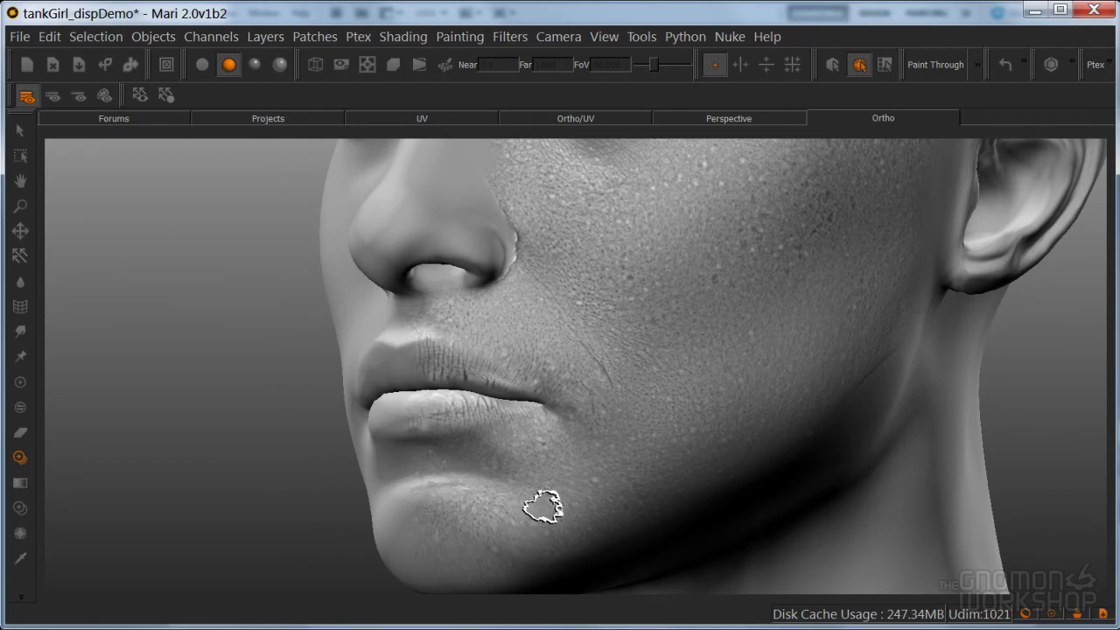
{"action": "key", "text": "apostrophe"}
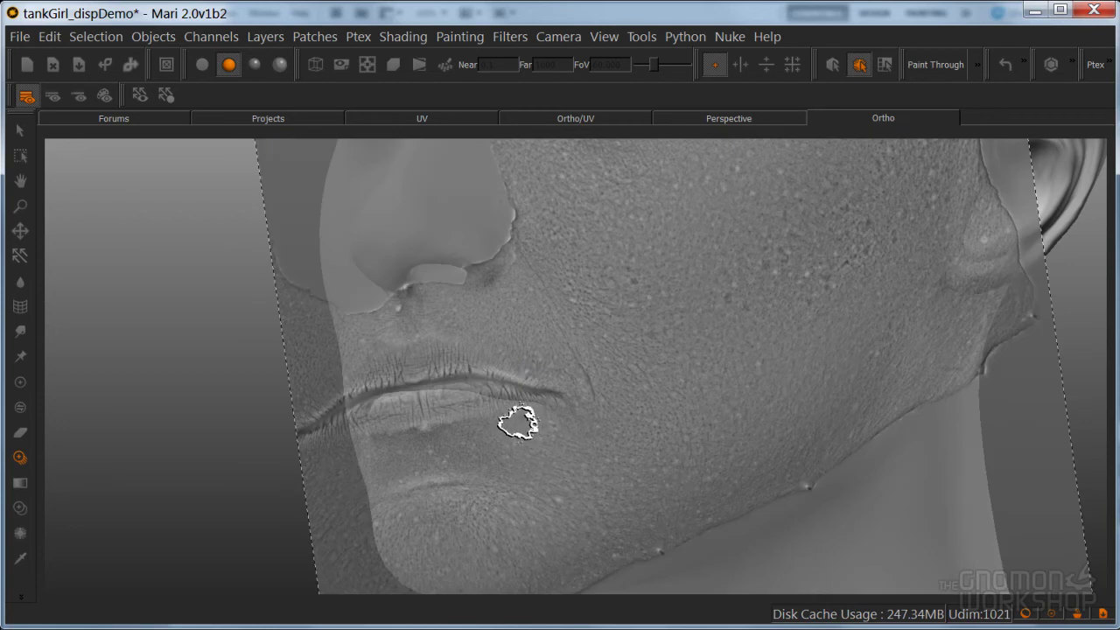
Examine the painted lips, chin and cheek up close and from a wider three-quarter view
{"action": "mouse_move", "coordinate": [691, 273]}
{"action": "middle_mouse_down"}
{"action": "mouse_move", "coordinate": [670, 257]}
{"action": "mouse_move", "coordinate": [547, 380]}
{"action": "mouse_move", "coordinate": [612, 376]}
{"action": "middle_mouse_up"}
{"action": "scroll", "coordinate": [744, 274], "scroll_direction": "up", "scroll_amount": 5}
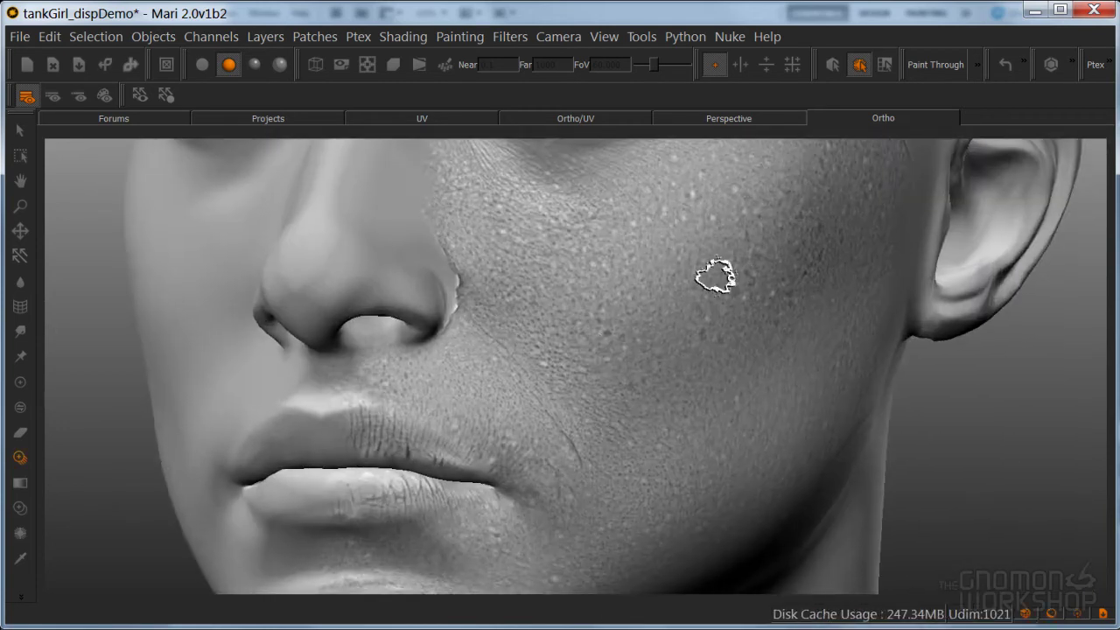
{"action": "middle_click_drag", "start_coordinate": [744, 275], "coordinate": [650, 332]}
{"action": "left_click_drag", "start_coordinate": [683, 345], "coordinate": [717, 298], "text": "alt"}
{"action": "scroll", "coordinate": [555, 319], "scroll_direction": "down", "scroll_amount": 5}
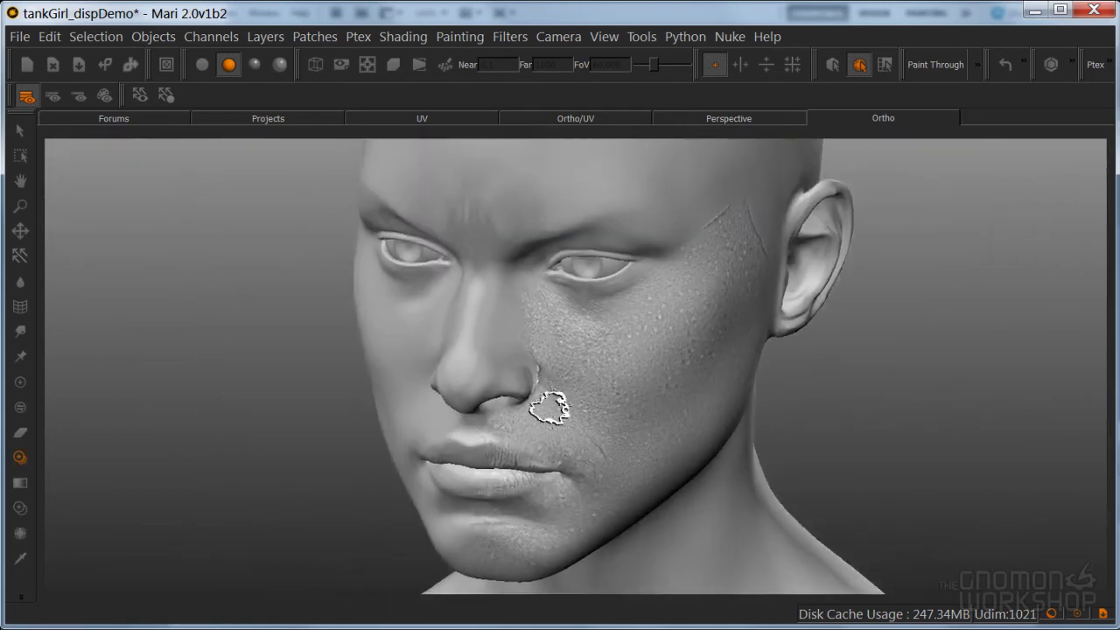
Rotate, scale and place the displacement image so its eyelid creases line up under the eye on the detailed side
{"action": "scroll", "coordinate": [555, 318], "scroll_direction": "up", "scroll_amount": 6}
{"action": "left_click_drag", "start_coordinate": [534, 337], "coordinate": [585, 350], "text": "alt"}
{"action": "right_click_drag", "start_coordinate": [585, 349], "coordinate": [565, 376], "text": "alt"}
{"action": "middle_click_drag", "start_coordinate": [565, 375], "coordinate": [542, 405], "text": "alt"}
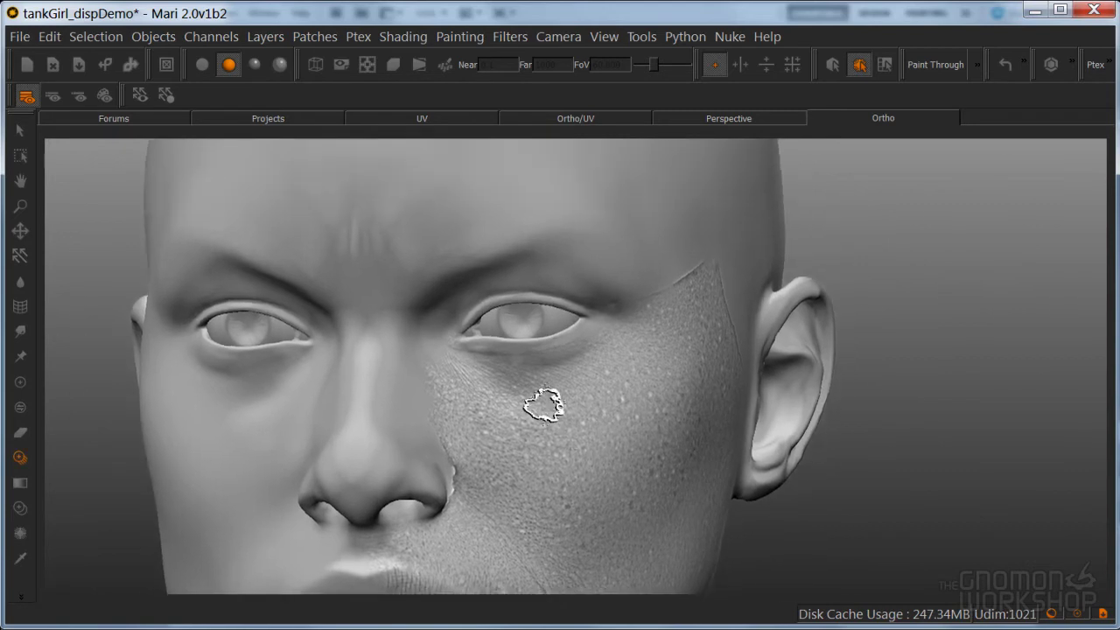
{"action": "right_click_drag", "start_coordinate": [543, 405], "coordinate": [560, 373], "text": "alt"}
{"action": "key", "text": "p"}
{"action": "mouse_move", "coordinate": [560, 372]}
{"action": "left_mouse_down", "text": "alt"}
{"action": "mouse_move", "coordinate": [572, 350]}
{"action": "mouse_move", "coordinate": [575, 373]}
{"action": "left_mouse_up", "text": "alt"}
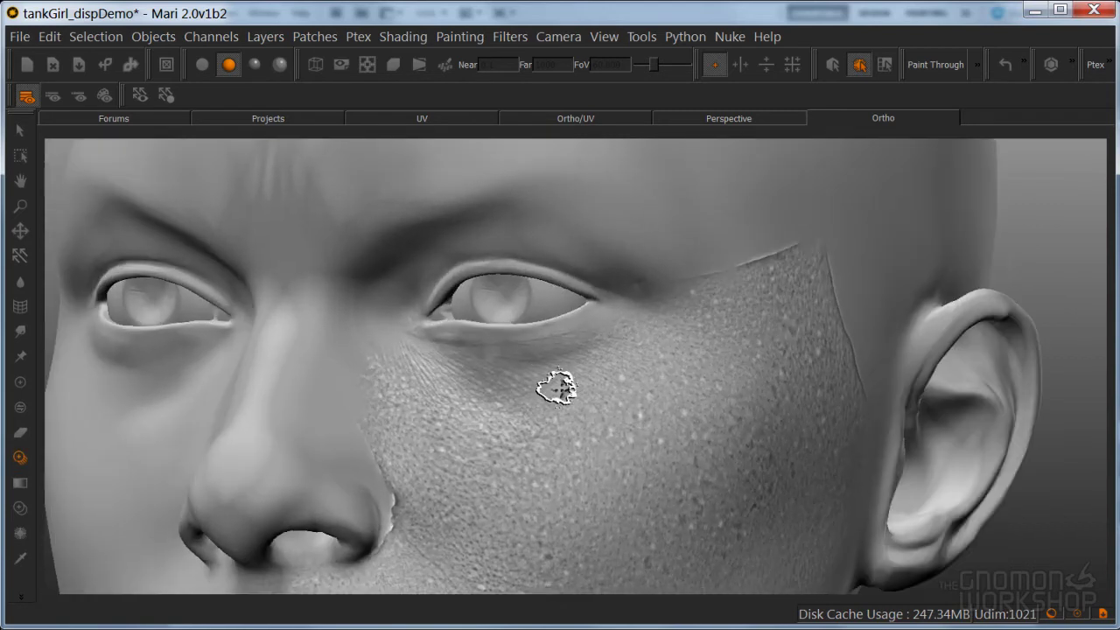
{"action": "left_click_drag", "start_coordinate": [587, 328], "coordinate": [568, 500], "text": "shift"}
{"action": "left_click_drag", "start_coordinate": [575, 350], "coordinate": [504, 449], "text": "shift"}
{"action": "mouse_move", "coordinate": [626, 424]}
{"action": "left_mouse_down", "text": "ctrl"}
{"action": "mouse_move", "coordinate": [595, 376]}
{"action": "mouse_move", "coordinate": [614, 354]}
{"action": "left_mouse_up", "text": "ctrl"}
{"action": "mouse_move", "coordinate": [528, 372]}
{"action": "left_mouse_down", "text": "ctrl+shift"}
{"action": "mouse_move", "coordinate": [580, 340]}
{"action": "mouse_move", "coordinate": [609, 385]}
{"action": "mouse_move", "coordinate": [453, 341]}
{"action": "left_mouse_up", "text": "ctrl+shift"}
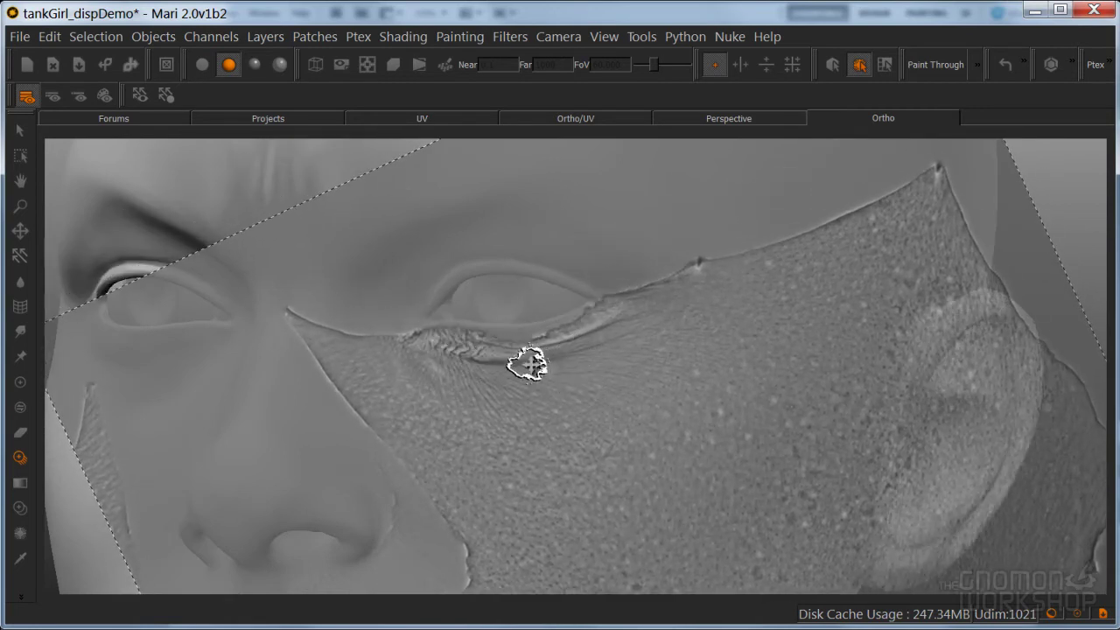
{"action": "mouse_move", "coordinate": [575, 411]}
{"action": "left_mouse_down", "text": "ctrl+shift"}
{"action": "mouse_move", "coordinate": [585, 350]}
{"action": "mouse_move", "coordinate": [580, 367]}
{"action": "mouse_move", "coordinate": [567, 359]}
{"action": "mouse_move", "coordinate": [584, 356]}
{"action": "mouse_move", "coordinate": [420, 344]}
{"action": "mouse_move", "coordinate": [450, 353]}
{"action": "mouse_move", "coordinate": [467, 342]}
{"action": "mouse_move", "coordinate": [533, 350]}
{"action": "mouse_move", "coordinate": [515, 347]}
{"action": "mouse_move", "coordinate": [584, 339]}
{"action": "mouse_move", "coordinate": [490, 367]}
{"action": "mouse_move", "coordinate": [530, 349]}
{"action": "left_mouse_up", "text": "ctrl+shift"}
Select the eyeball geometry in patch mode and lock the selected geometry against painting
{"action": "key", "text": "s"}
{"action": "left_click", "coordinate": [494, 299]}
{"action": "key", "text": "t"}
{"action": "right_click", "coordinate": [495, 300]}
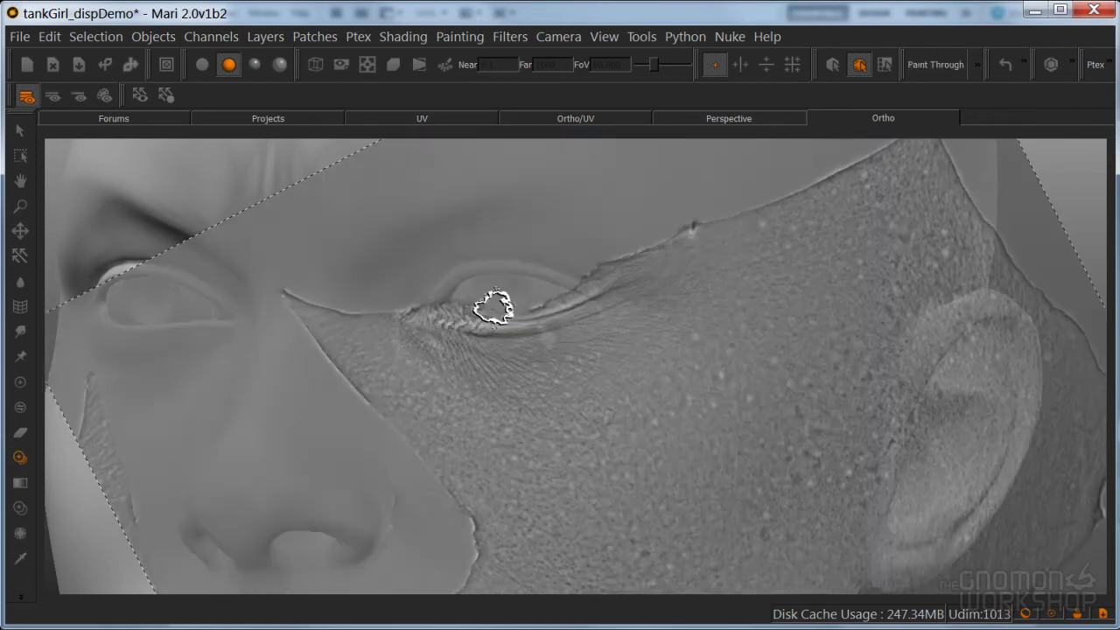
{"action": "mouse_move", "coordinate": [578, 445]}
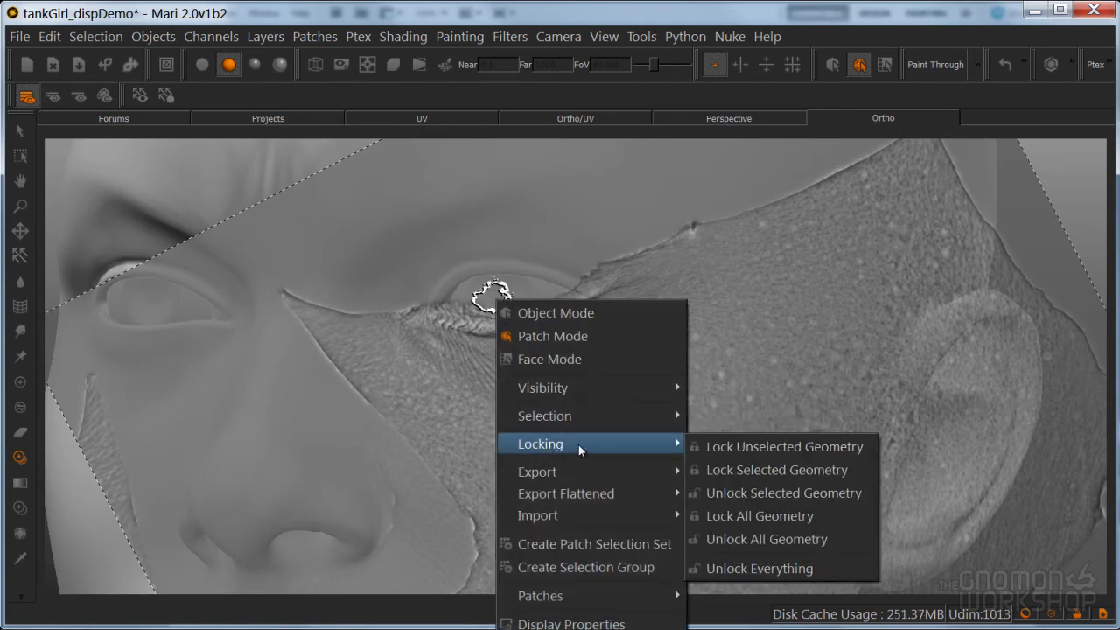
{"action": "left_click", "coordinate": [754, 470]}
Paint the lower-lid creases and fine skin detail under the eye, out toward its outer corner
{"action": "mouse_move", "coordinate": [503, 358]}
{"action": "left_mouse_down"}
{"action": "mouse_move", "coordinate": [545, 348]}
{"action": "mouse_move", "coordinate": [429, 342]}
{"action": "mouse_move", "coordinate": [480, 365]}
{"action": "mouse_move", "coordinate": [616, 385]}
{"action": "mouse_move", "coordinate": [653, 346]}
{"action": "mouse_move", "coordinate": [612, 328]}
{"action": "mouse_move", "coordinate": [644, 325]}
{"action": "mouse_move", "coordinate": [589, 357]}
{"action": "mouse_move", "coordinate": [650, 320]}
{"action": "mouse_move", "coordinate": [652, 329]}
{"action": "mouse_move", "coordinate": [493, 368]}
{"action": "mouse_move", "coordinate": [387, 354]}
{"action": "mouse_move", "coordinate": [521, 395]}
{"action": "mouse_move", "coordinate": [622, 371]}
{"action": "mouse_move", "coordinate": [511, 384]}
{"action": "mouse_move", "coordinate": [578, 403]}
{"action": "mouse_move", "coordinate": [528, 408]}
{"action": "mouse_move", "coordinate": [602, 409]}
{"action": "mouse_move", "coordinate": [654, 387]}
{"action": "left_mouse_up"}
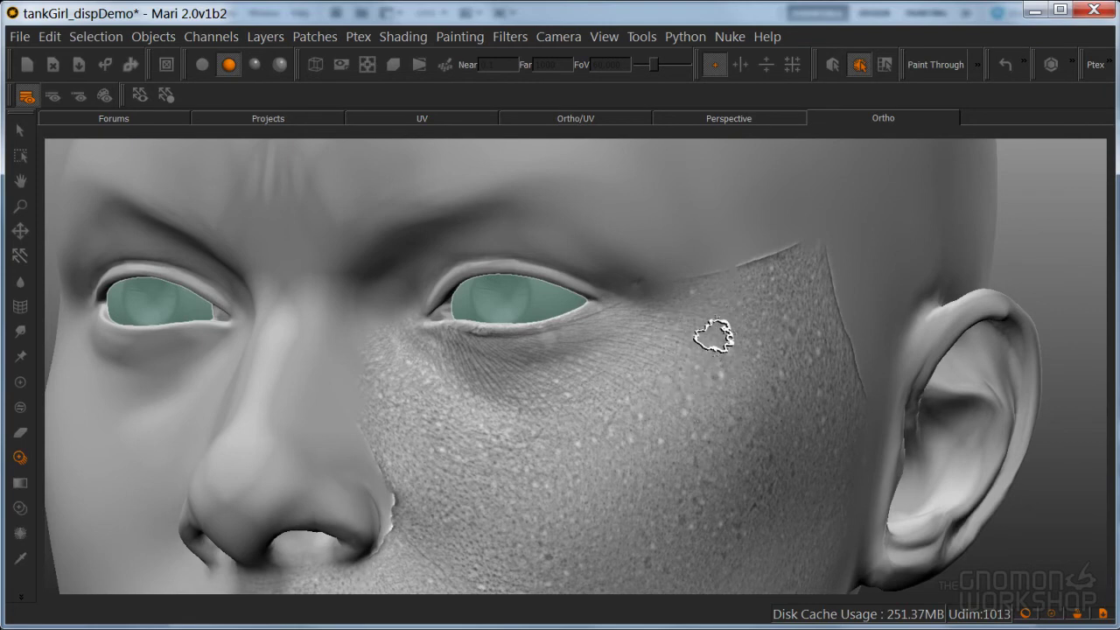
{"action": "left_click_drag", "start_coordinate": [716, 356], "coordinate": [690, 340]}
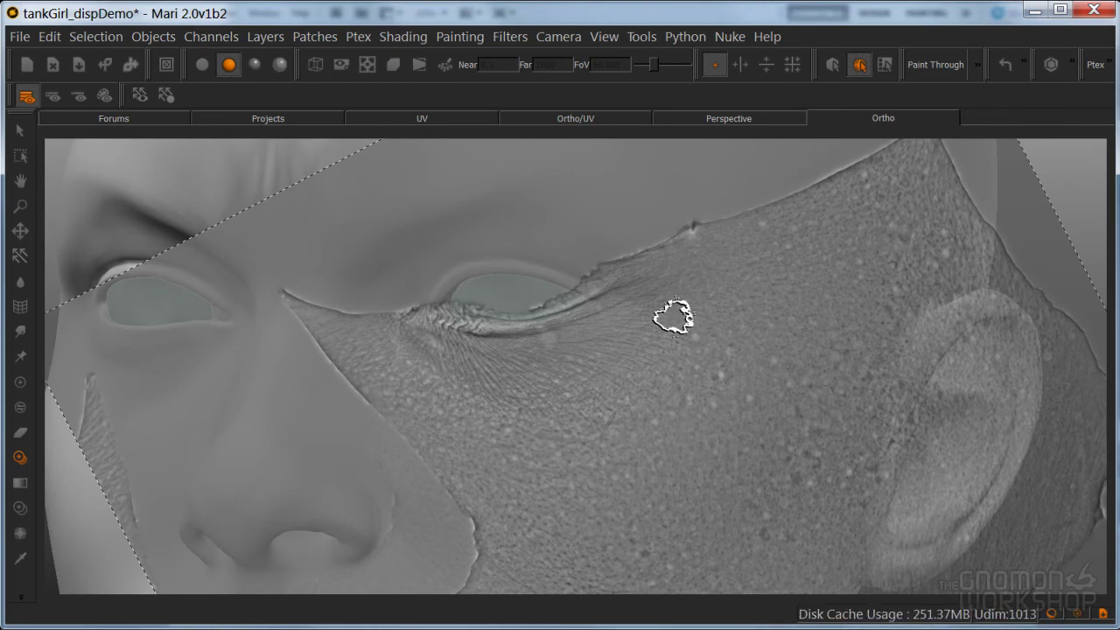
{"action": "key", "text": "p"}
Examine the painted eye area, cheek and mouth from a wider three-quarter view of the head
{"action": "scroll", "coordinate": [610, 357], "scroll_direction": "down", "scroll_amount": 5}
{"action": "mouse_move", "coordinate": [650, 350]}
{"action": "left_mouse_down", "text": "alt"}
{"action": "mouse_move", "coordinate": [720, 324]}
{"action": "mouse_move", "coordinate": [650, 399]}
{"action": "mouse_move", "coordinate": [612, 398]}
{"action": "mouse_move", "coordinate": [630, 395]}
{"action": "mouse_move", "coordinate": [707, 320]}
{"action": "mouse_move", "coordinate": [687, 370]}
{"action": "mouse_move", "coordinate": [546, 385]}
{"action": "mouse_move", "coordinate": [684, 350]}
{"action": "mouse_move", "coordinate": [583, 380]}
{"action": "mouse_move", "coordinate": [619, 364]}
{"action": "left_mouse_up", "text": "alt"}
{"action": "right_click_drag", "start_coordinate": [633, 354], "coordinate": [624, 380], "text": "alt"}
{"action": "mouse_move", "coordinate": [625, 379]}
{"action": "left_mouse_down", "text": "alt"}
{"action": "mouse_move", "coordinate": [648, 380]}
{"action": "mouse_move", "coordinate": [600, 399]}
{"action": "left_mouse_up", "text": "alt"}
{"action": "right_click_drag", "start_coordinate": [651, 336], "coordinate": [477, 368], "text": "alt"}
{"action": "middle_click_drag", "start_coordinate": [572, 383], "coordinate": [633, 300], "text": "alt"}
{"action": "left_click_drag", "start_coordinate": [609, 356], "coordinate": [551, 355], "text": "alt"}
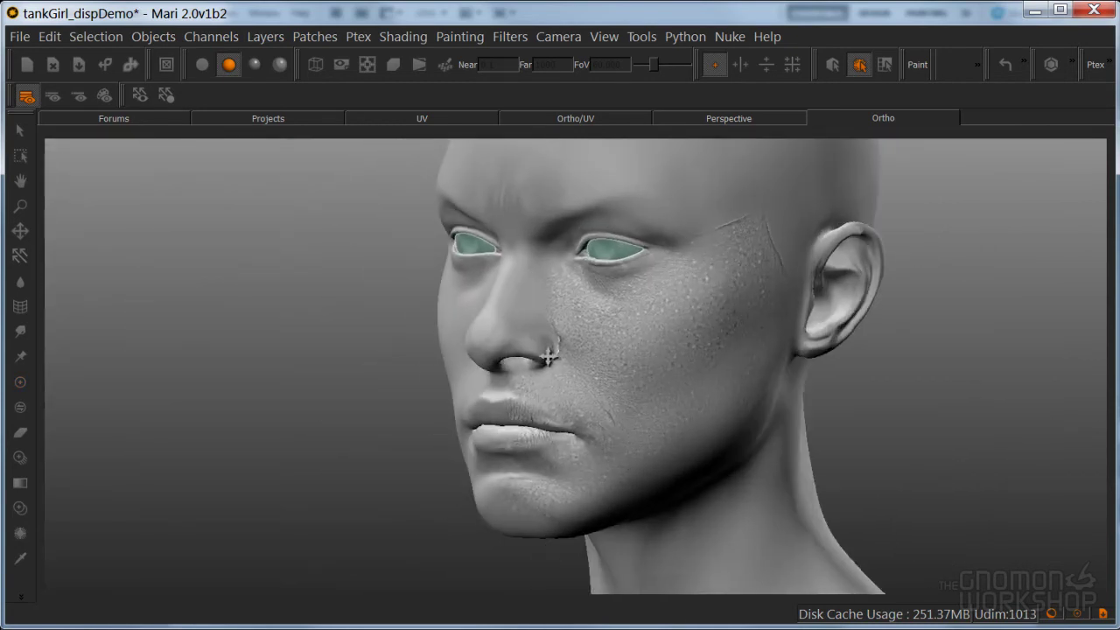
Switch the Paint Through image to the female nose displacement map for the side of the nose
{"action": "middle_click_drag", "start_coordinate": [551, 355], "coordinate": [567, 397], "text": "alt"}
{"action": "right_click_drag", "start_coordinate": [567, 397], "coordinate": [612, 394], "text": "alt"}
{"action": "middle_click_drag", "start_coordinate": [612, 394], "coordinate": [613, 362], "text": "alt"}
{"action": "left_click_drag", "start_coordinate": [612, 363], "coordinate": [630, 362], "text": "alt"}
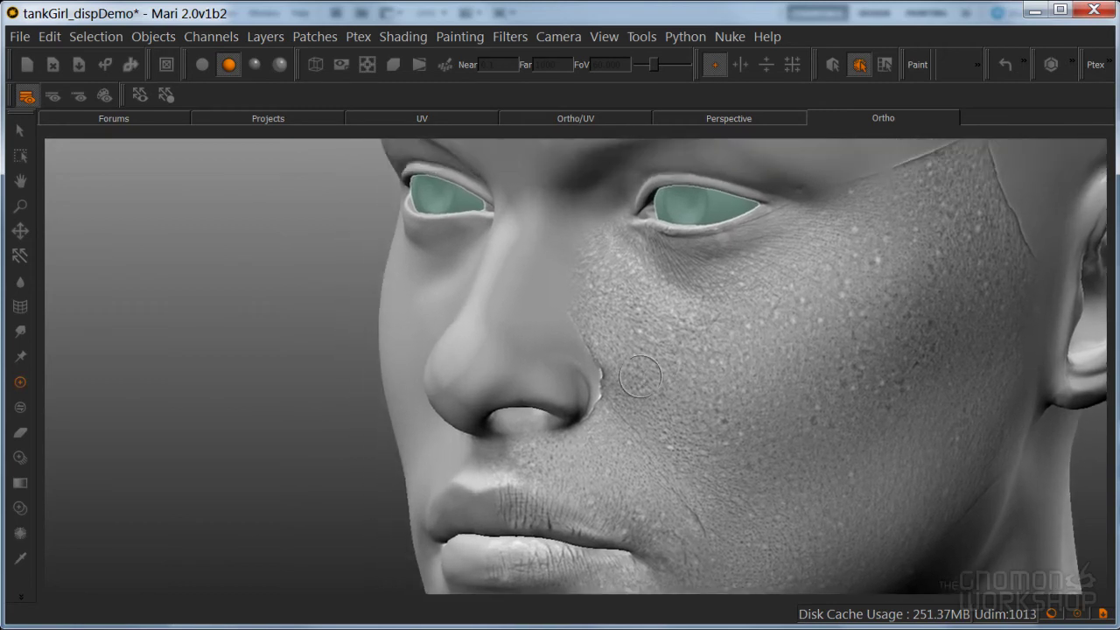
{"action": "right_click_drag", "start_coordinate": [630, 362], "coordinate": [664, 359], "text": "alt"}
{"action": "mouse_move", "coordinate": [619, 404]}
{"action": "right_mouse_down", "text": "alt"}
{"action": "mouse_move", "coordinate": [639, 389]}
{"action": "mouse_move", "coordinate": [635, 336]}
{"action": "right_mouse_up", "text": "alt"}
{"action": "key", "text": "apostrophe"}
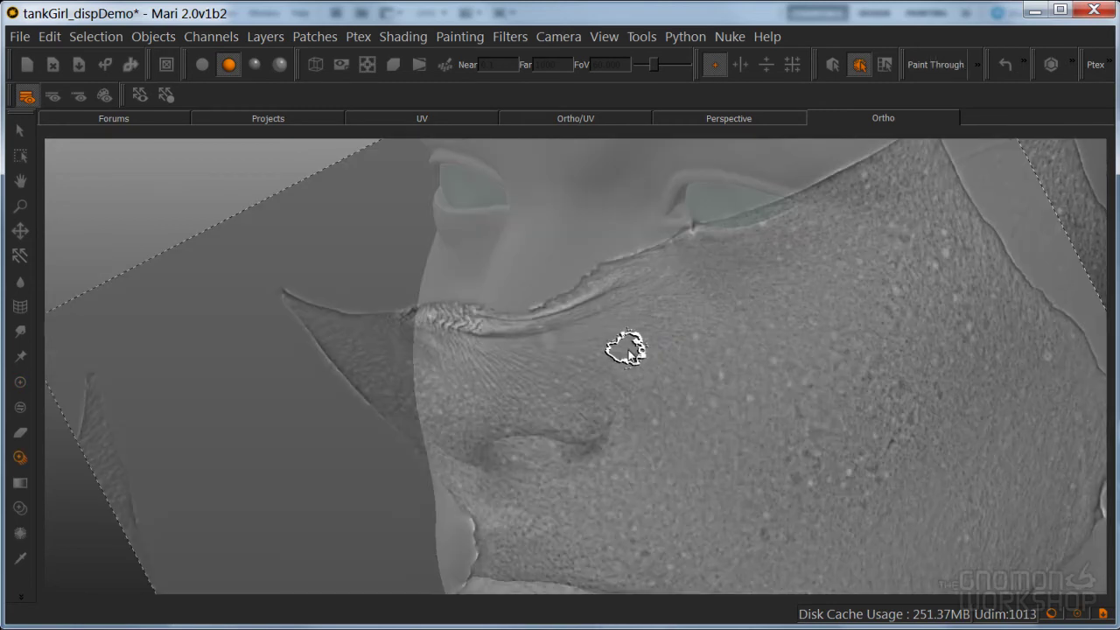
{"action": "key", "text": "i"}
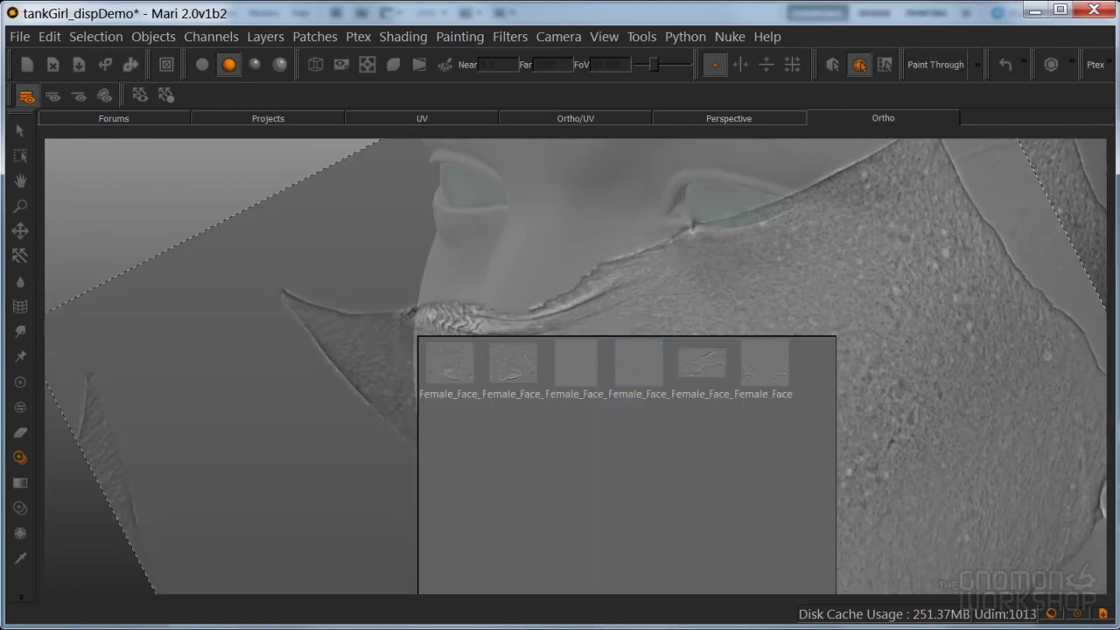
{"action": "left_click", "coordinate": [628, 371]}
Scale, rotate and fit the nose displacement image over the side of the nose and paint its pores from nostril to bridge
{"action": "mouse_move", "coordinate": [700, 525]}
{"action": "left_mouse_down", "text": "shift"}
{"action": "mouse_move", "coordinate": [592, 353]}
{"action": "mouse_move", "coordinate": [530, 328]}
{"action": "left_mouse_up", "text": "shift"}
{"action": "mouse_move", "coordinate": [655, 355]}
{"action": "left_mouse_down", "text": "ctrl"}
{"action": "mouse_move", "coordinate": [597, 493]}
{"action": "mouse_move", "coordinate": [560, 502]}
{"action": "mouse_move", "coordinate": [574, 460]}
{"action": "mouse_move", "coordinate": [558, 427]}
{"action": "mouse_move", "coordinate": [566, 432]}
{"action": "left_mouse_up", "text": "ctrl"}
{"action": "right_click_drag", "start_coordinate": [542, 440], "coordinate": [605, 415], "text": "alt"}
{"action": "left_click_drag", "start_coordinate": [558, 445], "coordinate": [643, 437], "text": "ctrl+shift"}
{"action": "mouse_move", "coordinate": [607, 453]}
{"action": "left_mouse_down", "text": "shift"}
{"action": "mouse_move", "coordinate": [576, 411]}
{"action": "mouse_move", "coordinate": [574, 394]}
{"action": "mouse_move", "coordinate": [592, 390]}
{"action": "mouse_move", "coordinate": [580, 348]}
{"action": "mouse_move", "coordinate": [591, 374]}
{"action": "mouse_move", "coordinate": [554, 325]}
{"action": "mouse_move", "coordinate": [516, 358]}
{"action": "mouse_move", "coordinate": [522, 305]}
{"action": "mouse_move", "coordinate": [440, 440]}
{"action": "mouse_move", "coordinate": [550, 417]}
{"action": "mouse_move", "coordinate": [508, 412]}
{"action": "mouse_move", "coordinate": [521, 356]}
{"action": "mouse_move", "coordinate": [490, 340]}
{"action": "mouse_move", "coordinate": [542, 300]}
{"action": "mouse_move", "coordinate": [550, 323]}
{"action": "mouse_move", "coordinate": [560, 274]}
{"action": "mouse_move", "coordinate": [556, 298]}
{"action": "mouse_move", "coordinate": [550, 175]}
{"action": "mouse_move", "coordinate": [506, 306]}
{"action": "mouse_move", "coordinate": [525, 250]}
{"action": "mouse_move", "coordinate": [497, 324]}
{"action": "mouse_move", "coordinate": [441, 404]}
{"action": "mouse_move", "coordinate": [497, 278]}
{"action": "left_mouse_up", "text": "shift"}
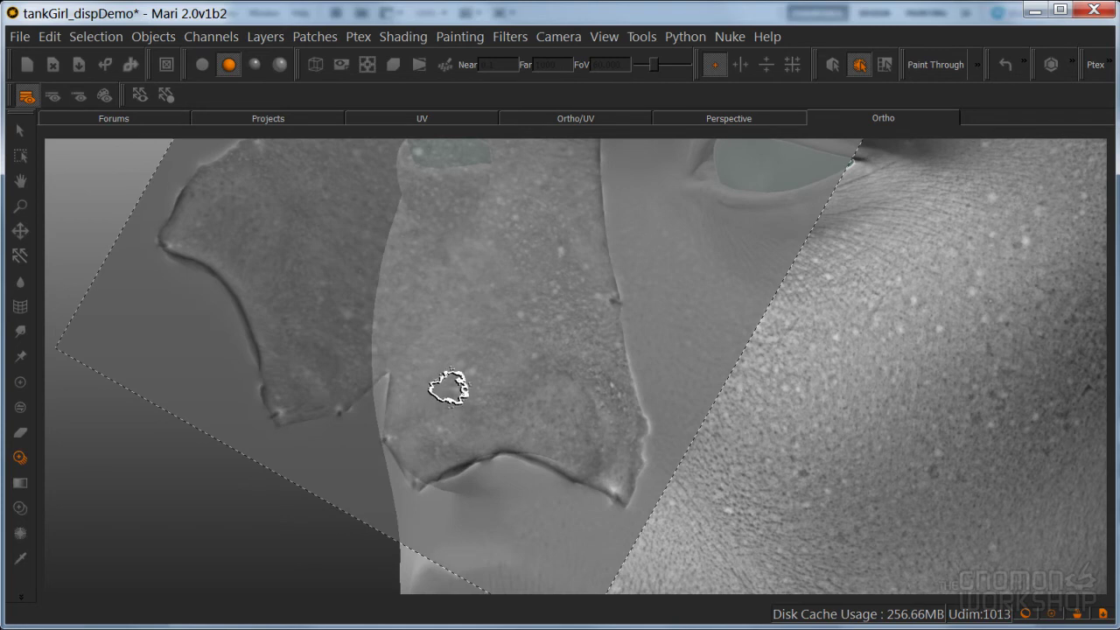
{"action": "mouse_move", "coordinate": [485, 345]}
{"action": "left_mouse_down"}
{"action": "mouse_move", "coordinate": [440, 416]}
{"action": "mouse_move", "coordinate": [438, 402]}
{"action": "mouse_move", "coordinate": [520, 320]}
{"action": "left_mouse_up"}
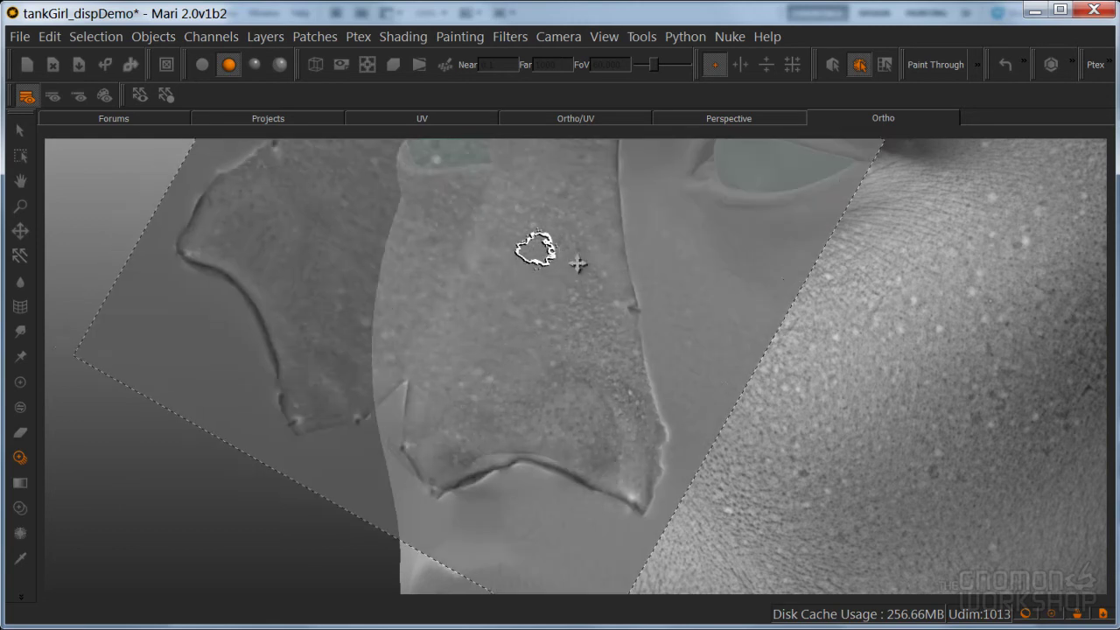
{"action": "mouse_move", "coordinate": [581, 198]}
{"action": "left_mouse_down"}
{"action": "mouse_move", "coordinate": [588, 285]}
{"action": "mouse_move", "coordinate": [584, 204]}
{"action": "left_mouse_up"}
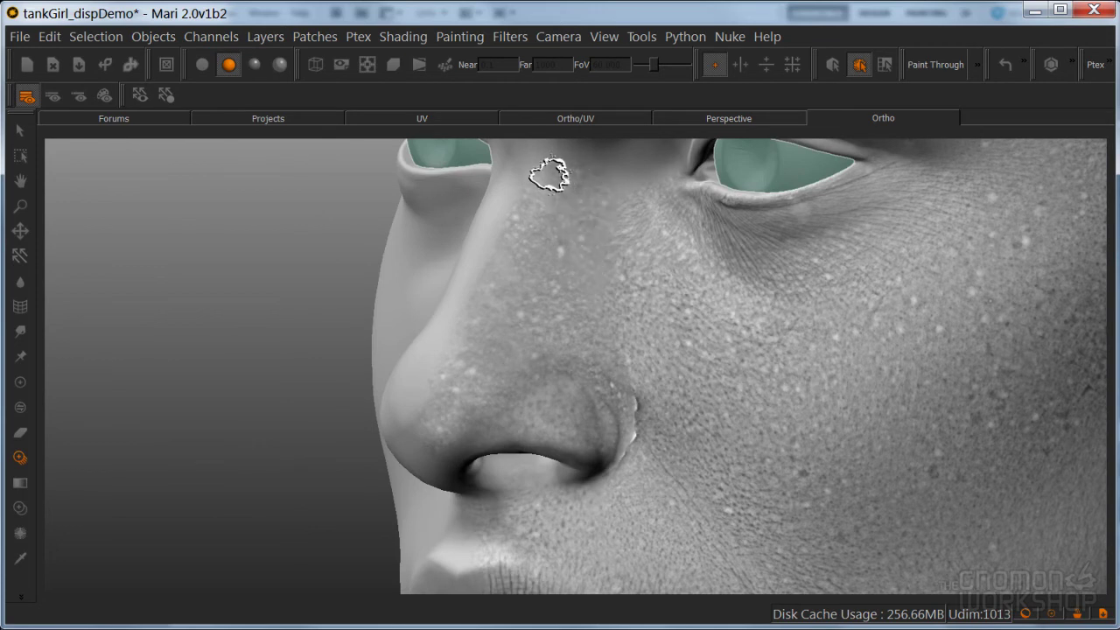
{"action": "left_click_drag", "start_coordinate": [540, 180], "coordinate": [564, 289]}
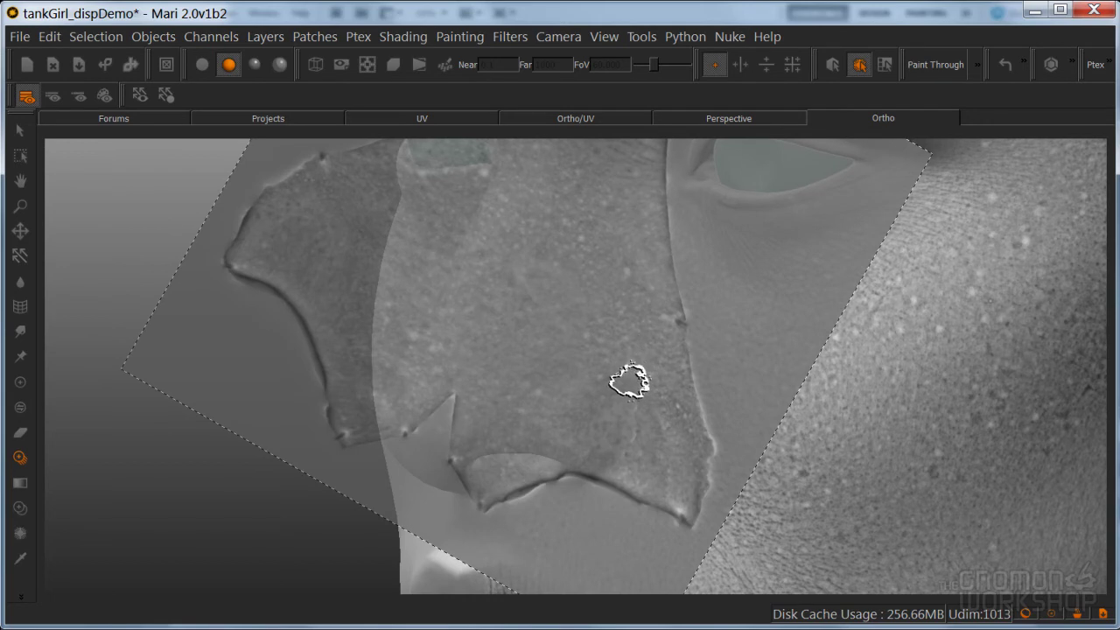
Switch back to the cheek displacement image and align it over the crease beside the nostril
{"action": "key", "text": "i"}
{"action": "left_click", "coordinate": [643, 409]}
{"action": "left_click_drag", "start_coordinate": [527, 387], "coordinate": [691, 440], "text": "shift"}
{"action": "mouse_move", "coordinate": [612, 405]}
{"action": "left_mouse_down", "text": "shift"}
{"action": "mouse_move", "coordinate": [689, 477]}
{"action": "mouse_move", "coordinate": [726, 538]}
{"action": "left_mouse_up", "text": "shift"}
{"action": "mouse_move", "coordinate": [669, 378]}
{"action": "left_mouse_down", "text": "shift"}
{"action": "mouse_move", "coordinate": [601, 509]}
{"action": "mouse_move", "coordinate": [510, 419]}
{"action": "left_mouse_up", "text": "shift"}
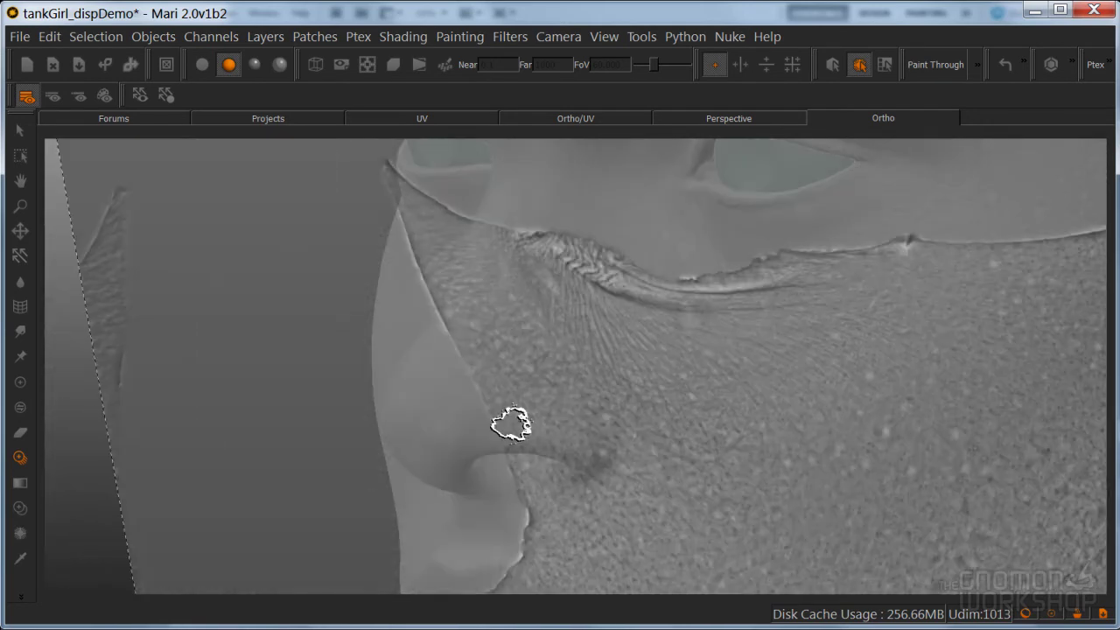
{"action": "mouse_move", "coordinate": [580, 467]}
{"action": "left_mouse_down", "text": "shift"}
{"action": "mouse_move", "coordinate": [681, 350]}
{"action": "mouse_move", "coordinate": [670, 344]}
{"action": "mouse_move", "coordinate": [700, 375]}
{"action": "mouse_move", "coordinate": [647, 381]}
{"action": "left_mouse_up", "text": "shift"}
Nudge the cheek image beside the nostril and paint over the rough seam around the nose wing
{"action": "key", "text": "apostrophe"}
{"action": "key", "text": "apostrophe"}
{"action": "mouse_move", "coordinate": [649, 421]}
{"action": "left_mouse_down", "text": "shift"}
{"action": "mouse_move", "coordinate": [678, 403]}
{"action": "mouse_move", "coordinate": [685, 375]}
{"action": "mouse_move", "coordinate": [650, 407]}
{"action": "mouse_move", "coordinate": [665, 401]}
{"action": "left_mouse_up", "text": "shift"}
{"action": "key", "text": "apostrophe"}
{"action": "key", "text": "apostrophe"}
{"action": "key", "text": "apostrophe"}
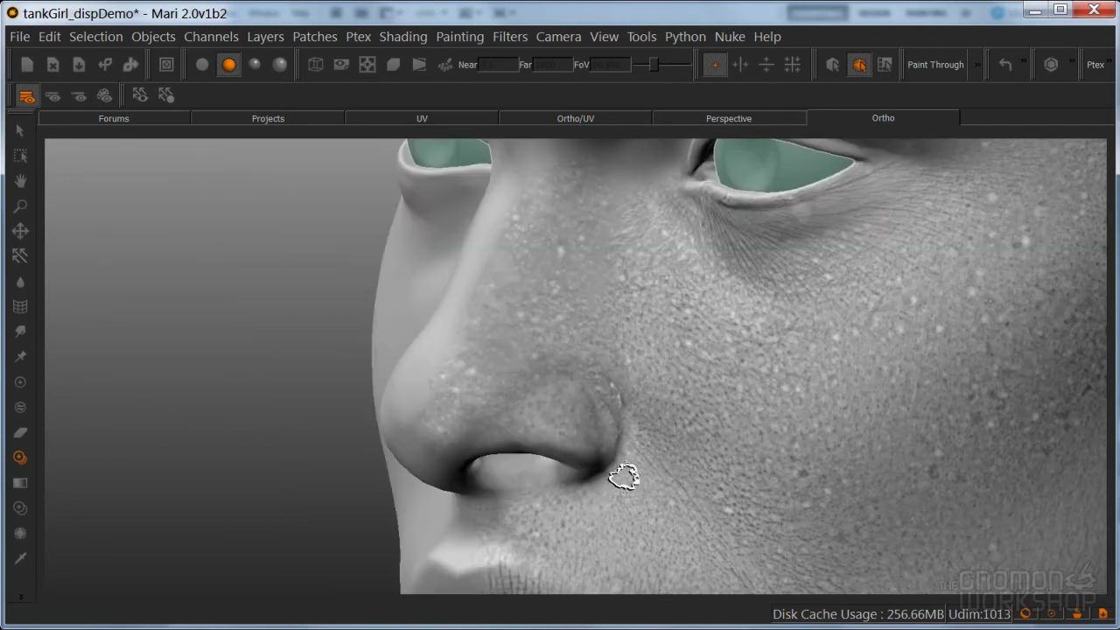
{"action": "key", "text": "apostrophe"}
{"action": "left_click_drag", "start_coordinate": [654, 395], "coordinate": [613, 407], "text": "shift"}
{"action": "key", "text": "apostrophe"}
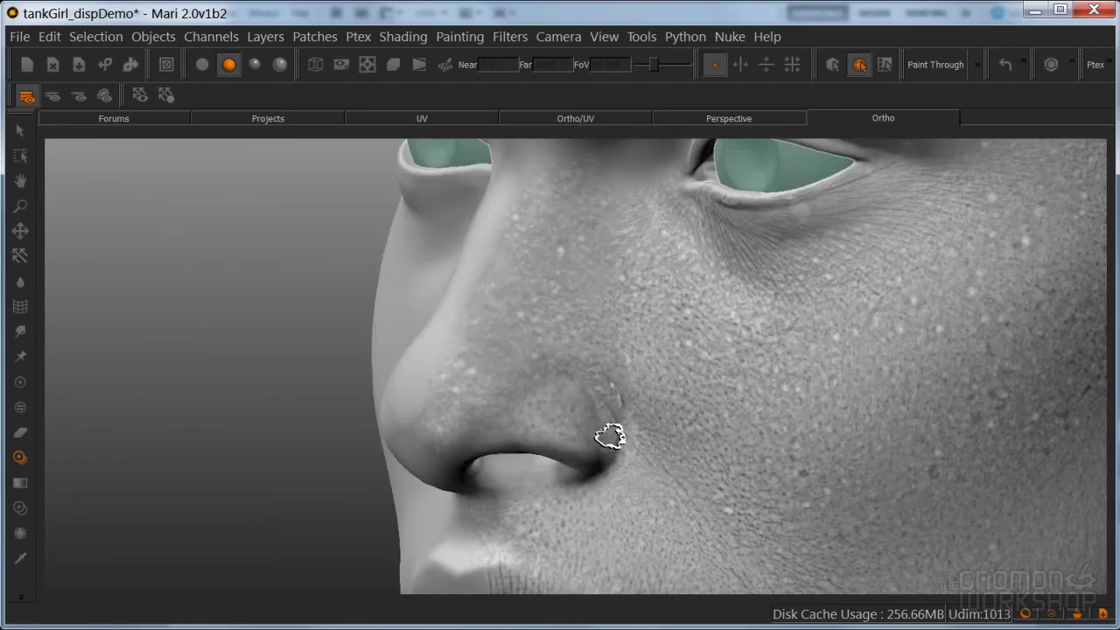
Reposition the cheek image and blend its skin texture into the upper nose wing and side of the nose
{"action": "key", "text": "apostrophe"}
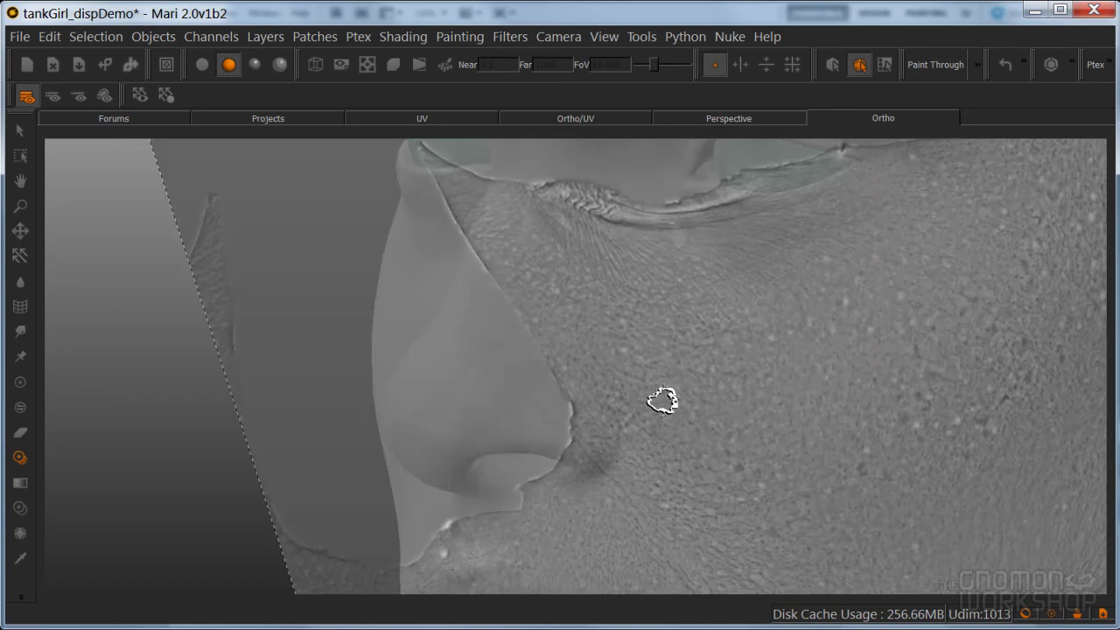
{"action": "key", "text": "apostrophe"}
{"action": "key", "text": "apostrophe"}
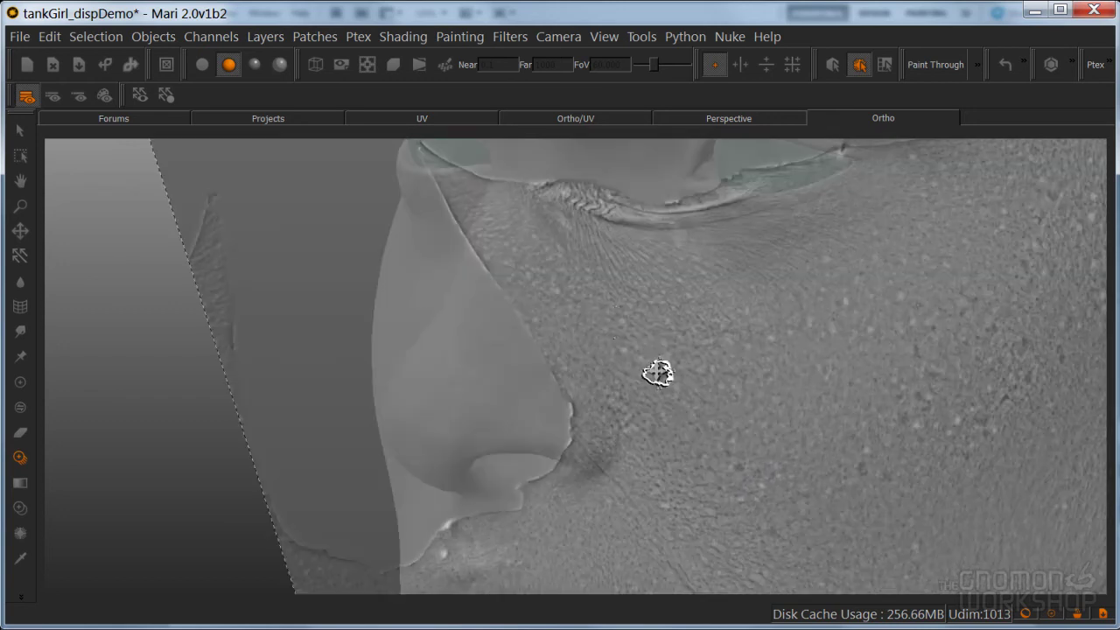
{"action": "mouse_move", "coordinate": [615, 323]}
{"action": "left_mouse_down", "text": "shift"}
{"action": "mouse_move", "coordinate": [592, 243]}
{"action": "mouse_move", "coordinate": [629, 317]}
{"action": "left_mouse_up", "text": "shift"}
{"action": "key", "text": "apostrophe"}
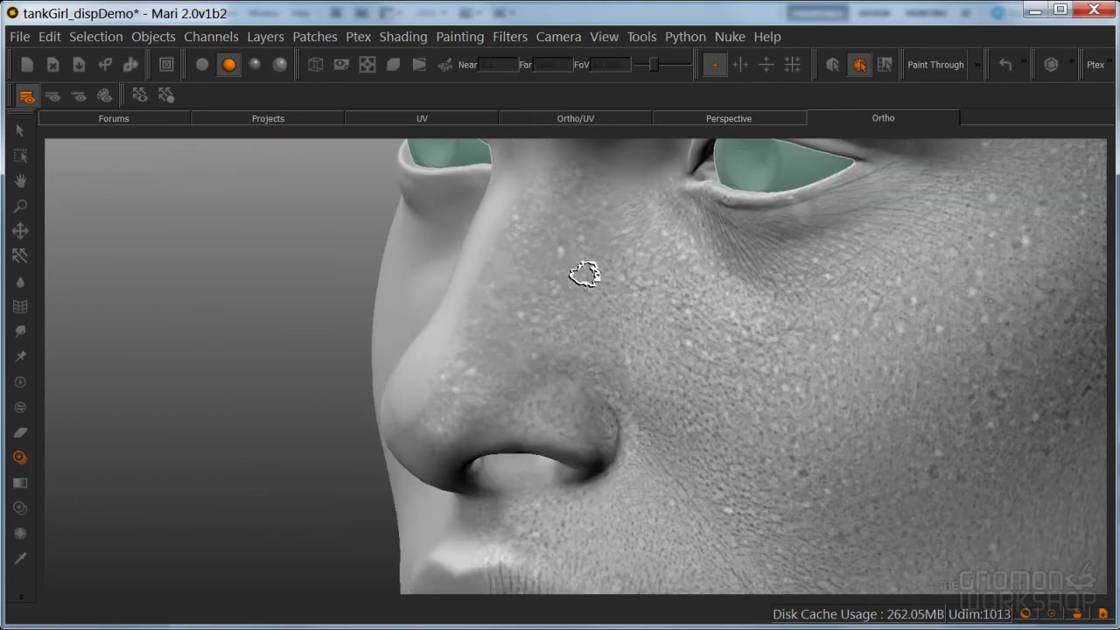
{"action": "key", "text": "apostrophe"}
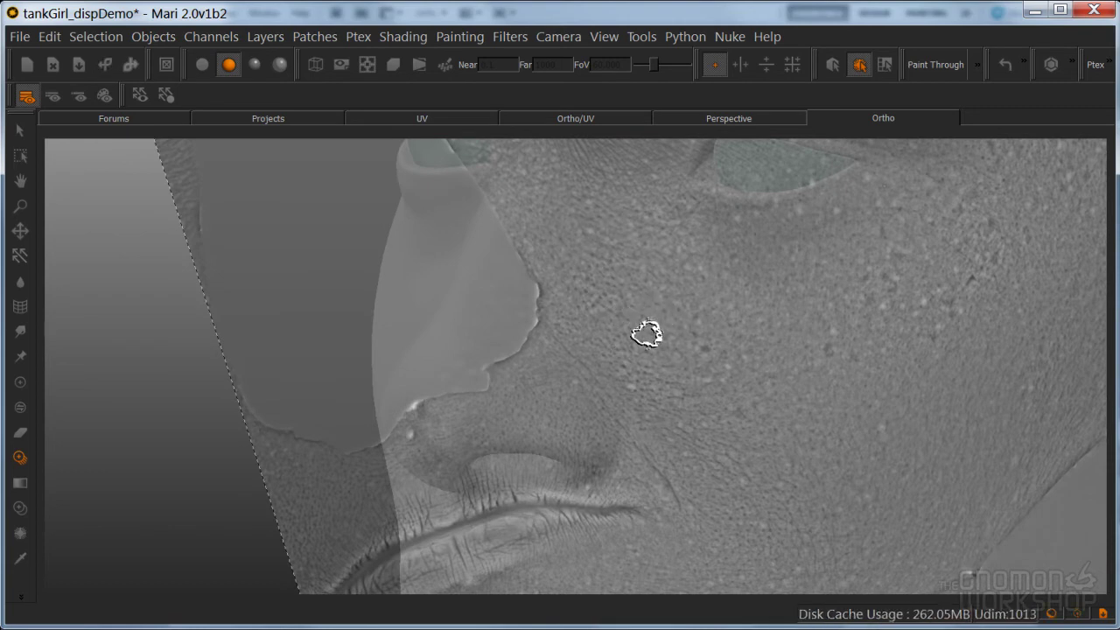
Examine the blend between the nose and cheek with the projected image hidden and shown
{"action": "key", "text": "apostrophe"}
{"action": "middle_click_drag", "start_coordinate": [660, 371], "coordinate": [644, 388], "text": "alt"}
{"action": "left_click_drag", "start_coordinate": [635, 378], "coordinate": [645, 360], "text": "alt"}
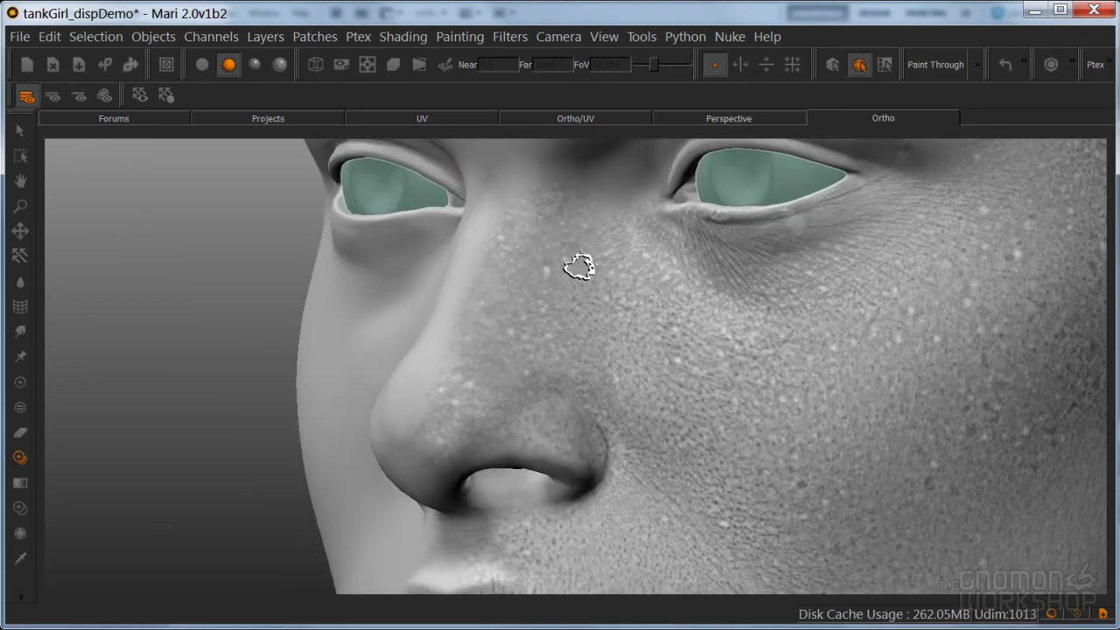
{"action": "middle_click_drag", "start_coordinate": [639, 323], "coordinate": [637, 320], "text": "alt"}
{"action": "key", "text": "apostrophe"}
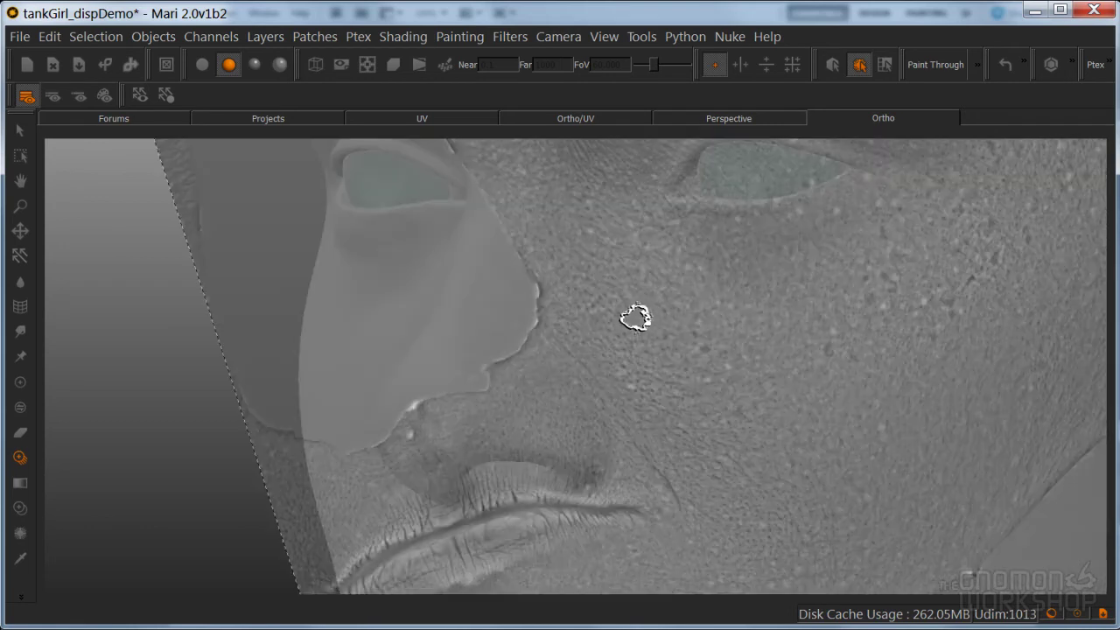
{"action": "key", "text": "apostrophe"}
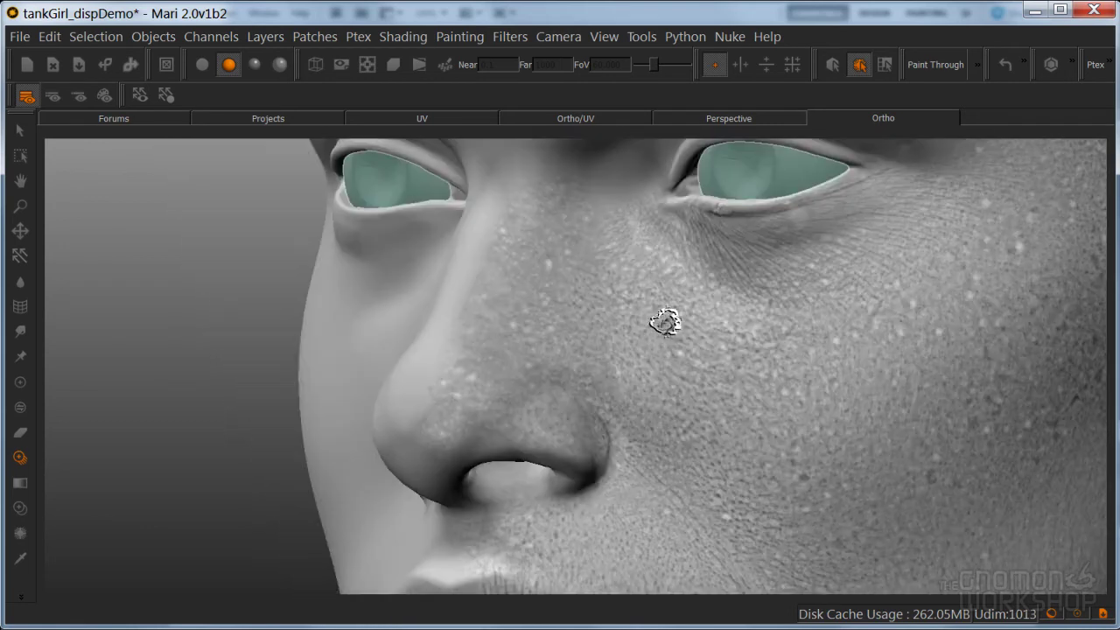
Load the nose displacement image in a front view and center it over the nose bridge and tip
{"action": "left_click_drag", "start_coordinate": [648, 330], "coordinate": [628, 342], "text": "alt"}
{"action": "mouse_move", "coordinate": [588, 368]}
{"action": "left_mouse_down", "text": "alt"}
{"action": "mouse_move", "coordinate": [692, 360]}
{"action": "mouse_move", "coordinate": [602, 369]}
{"action": "mouse_move", "coordinate": [681, 366]}
{"action": "mouse_move", "coordinate": [595, 355]}
{"action": "mouse_move", "coordinate": [621, 359]}
{"action": "mouse_move", "coordinate": [662, 327]}
{"action": "mouse_move", "coordinate": [624, 354]}
{"action": "mouse_move", "coordinate": [650, 399]}
{"action": "mouse_move", "coordinate": [696, 348]}
{"action": "mouse_move", "coordinate": [683, 306]}
{"action": "left_mouse_up", "text": "alt"}
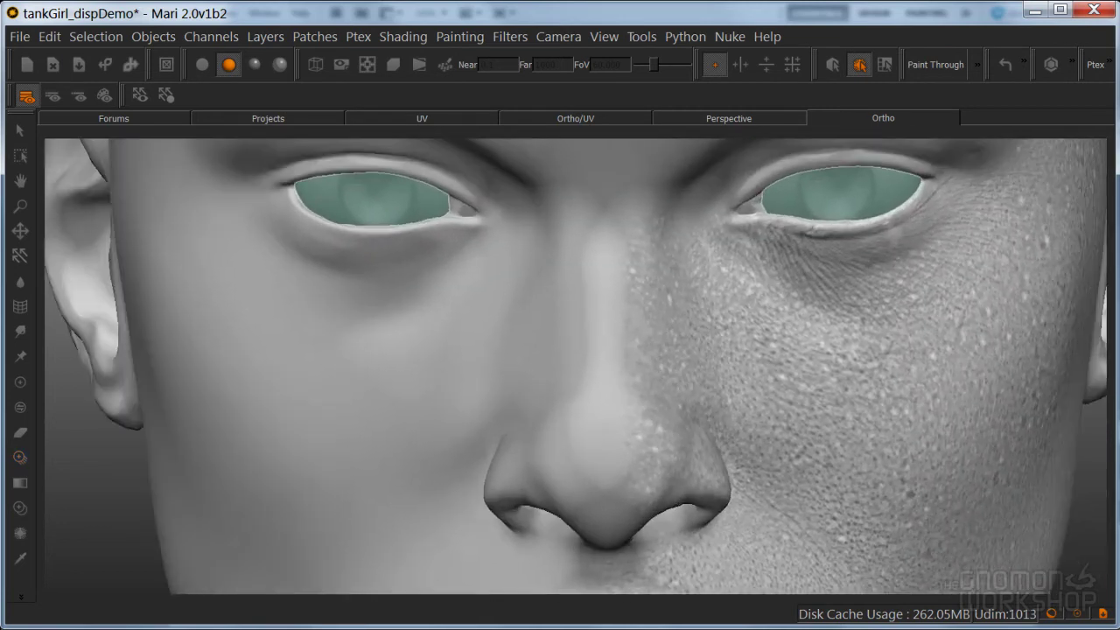
{"action": "key", "text": "o"}
{"action": "key", "text": "i"}
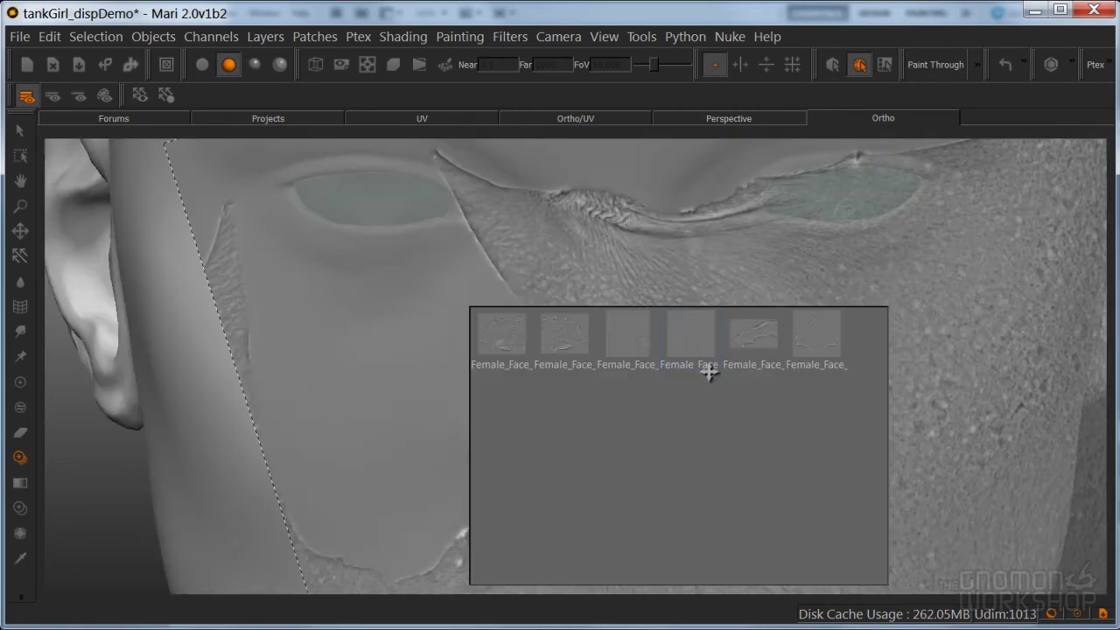
{"action": "left_click", "coordinate": [778, 344]}
{"action": "mouse_move", "coordinate": [712, 387]}
{"action": "left_mouse_down"}
{"action": "mouse_move", "coordinate": [704, 350]}
{"action": "mouse_move", "coordinate": [726, 376]}
{"action": "mouse_move", "coordinate": [714, 358]}
{"action": "mouse_move", "coordinate": [692, 358]}
{"action": "mouse_move", "coordinate": [742, 352]}
{"action": "left_mouse_up"}
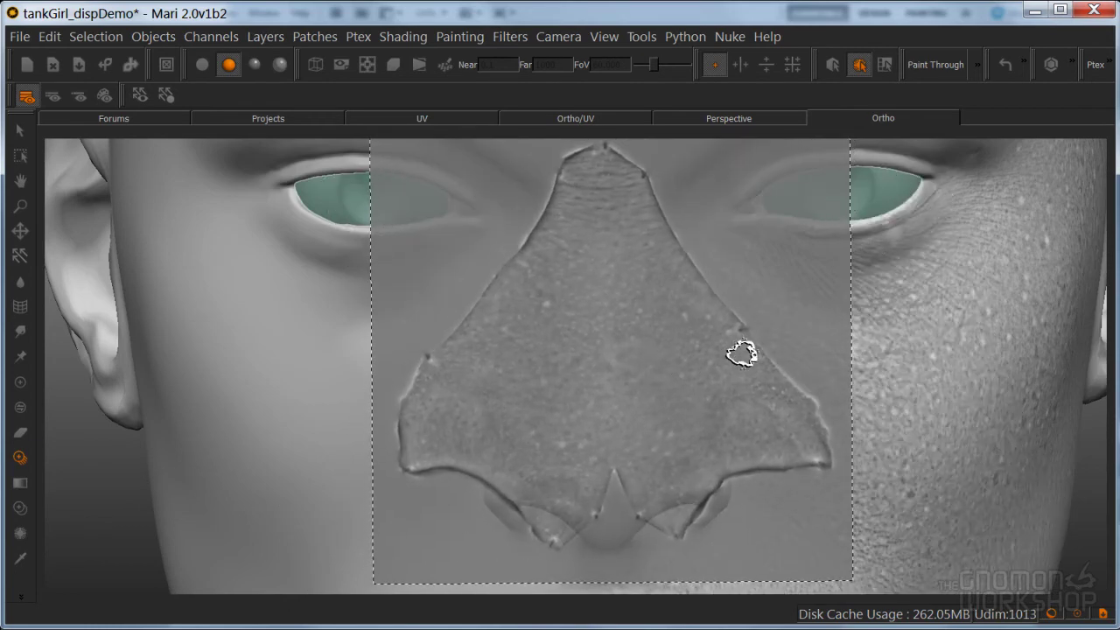
{"action": "key", "text": "o"}
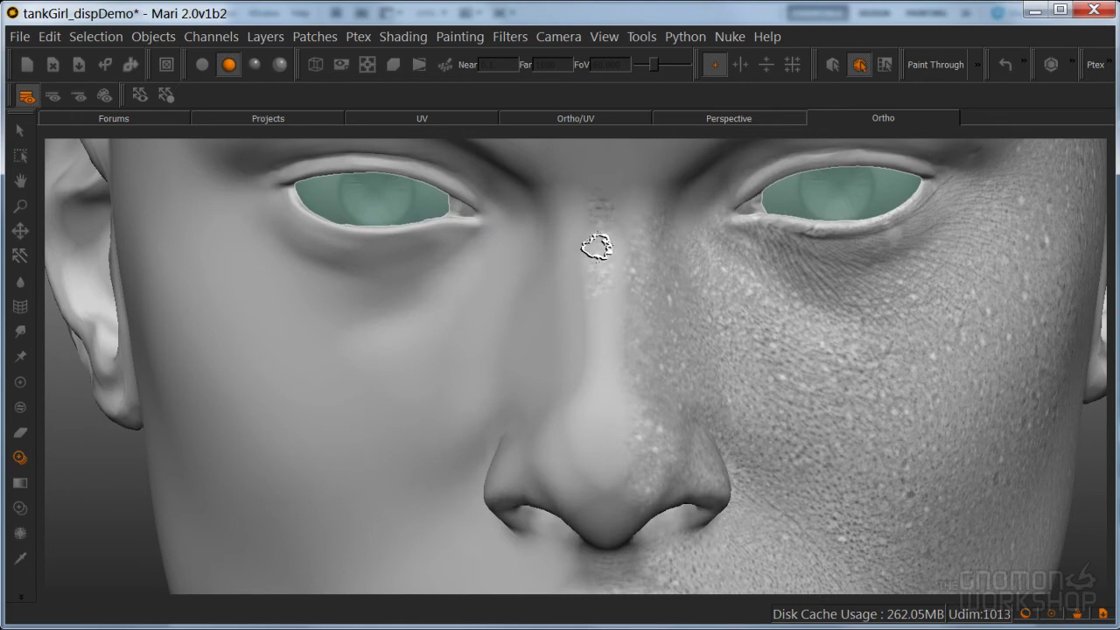
Paint pores along the nose bridge and shift the image downward to cover the tip with clean skin detail
{"action": "mouse_move", "coordinate": [602, 199]}
{"action": "left_mouse_down"}
{"action": "mouse_move", "coordinate": [620, 180]}
{"action": "mouse_move", "coordinate": [635, 207]}
{"action": "mouse_move", "coordinate": [580, 185]}
{"action": "mouse_move", "coordinate": [617, 387]}
{"action": "mouse_move", "coordinate": [589, 351]}
{"action": "mouse_move", "coordinate": [624, 300]}
{"action": "mouse_move", "coordinate": [590, 379]}
{"action": "mouse_move", "coordinate": [606, 465]}
{"action": "mouse_move", "coordinate": [628, 405]}
{"action": "mouse_move", "coordinate": [595, 445]}
{"action": "mouse_move", "coordinate": [572, 428]}
{"action": "left_mouse_up"}
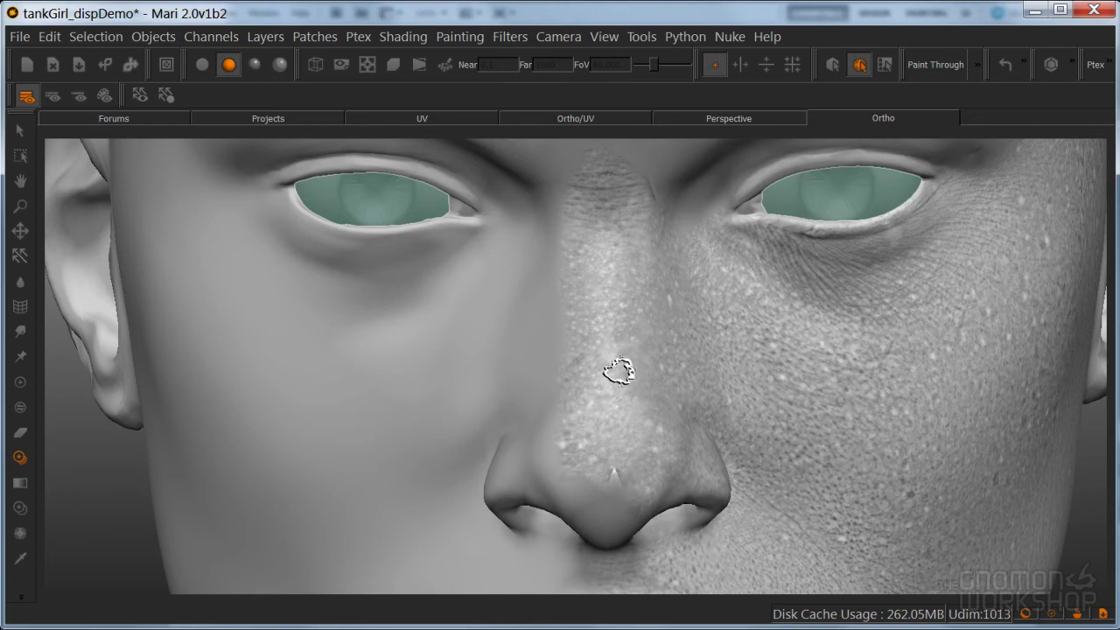
{"action": "left_click_drag", "start_coordinate": [635, 368], "coordinate": [628, 453], "text": "shift"}
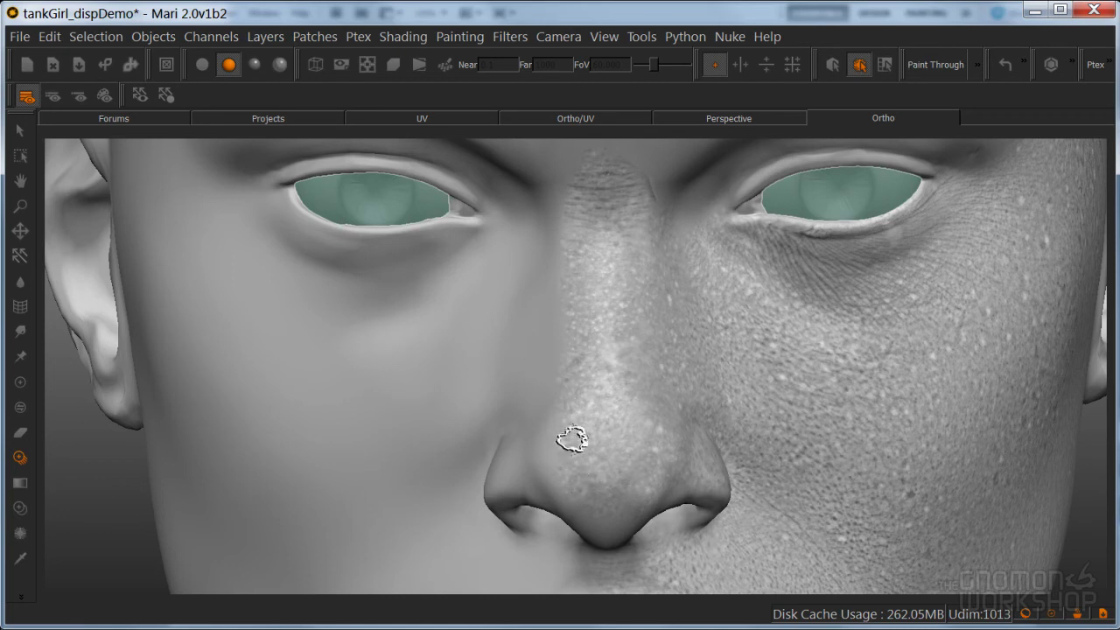
{"action": "left_click_drag", "start_coordinate": [605, 503], "coordinate": [597, 487]}
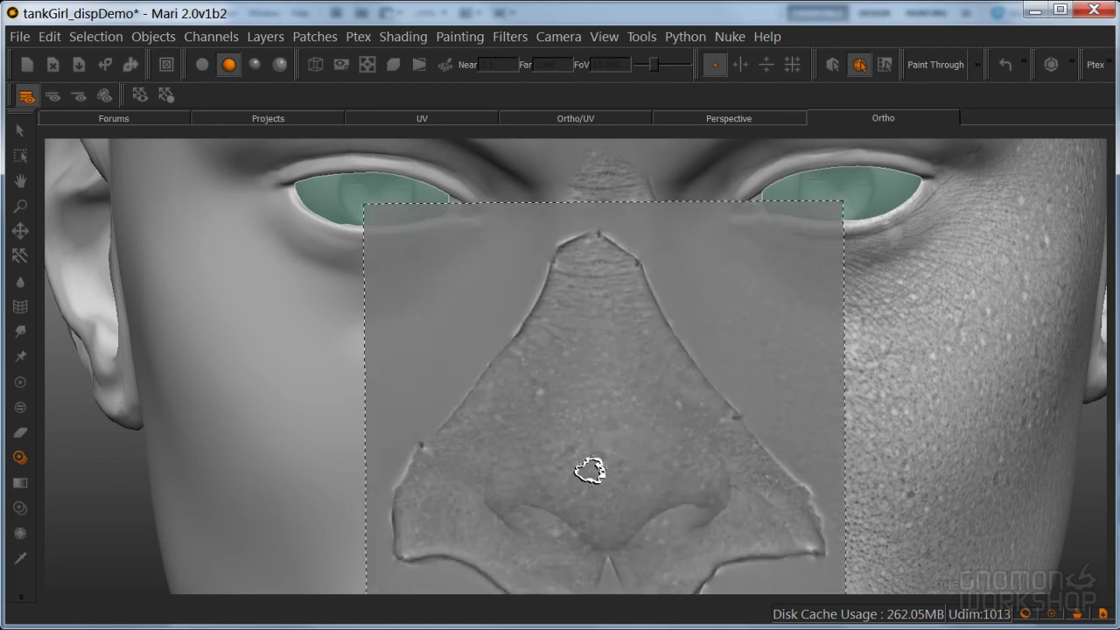
{"action": "key", "text": "b"}
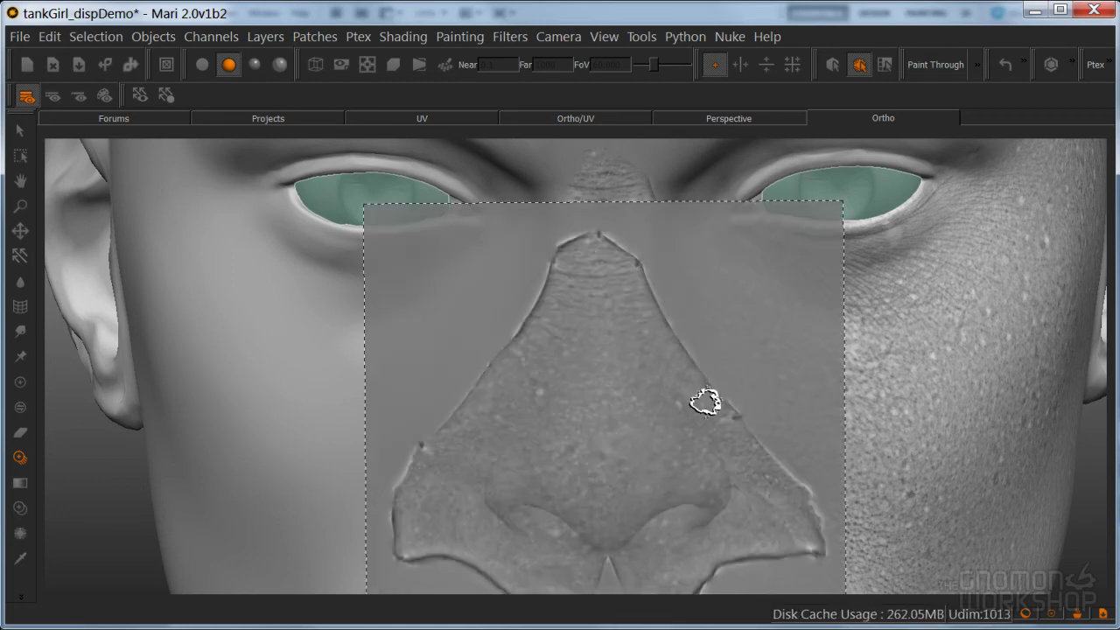
Restore the side panels in a three-quarter view of the face and activate the Select tool
{"action": "mouse_move", "coordinate": [740, 440]}
{"action": "middle_mouse_down"}
{"action": "mouse_move", "coordinate": [618, 306]}
{"action": "mouse_move", "coordinate": [726, 325]}
{"action": "middle_mouse_up"}
{"action": "scroll", "coordinate": [675, 365], "scroll_direction": "down", "scroll_amount": 5}
{"action": "mouse_move", "coordinate": [710, 420]}
{"action": "middle_mouse_down"}
{"action": "mouse_move", "coordinate": [632, 402]}
{"action": "mouse_move", "coordinate": [574, 422]}
{"action": "middle_mouse_up"}
{"action": "mouse_move", "coordinate": [577, 273]}
{"action": "left_mouse_down"}
{"action": "mouse_move", "coordinate": [569, 431]}
{"action": "mouse_move", "coordinate": [610, 330]}
{"action": "left_mouse_up"}
{"action": "mouse_move", "coordinate": [610, 330]}
{"action": "middle_mouse_down"}
{"action": "mouse_move", "coordinate": [679, 362]}
{"action": "mouse_move", "coordinate": [735, 367]}
{"action": "middle_mouse_up"}
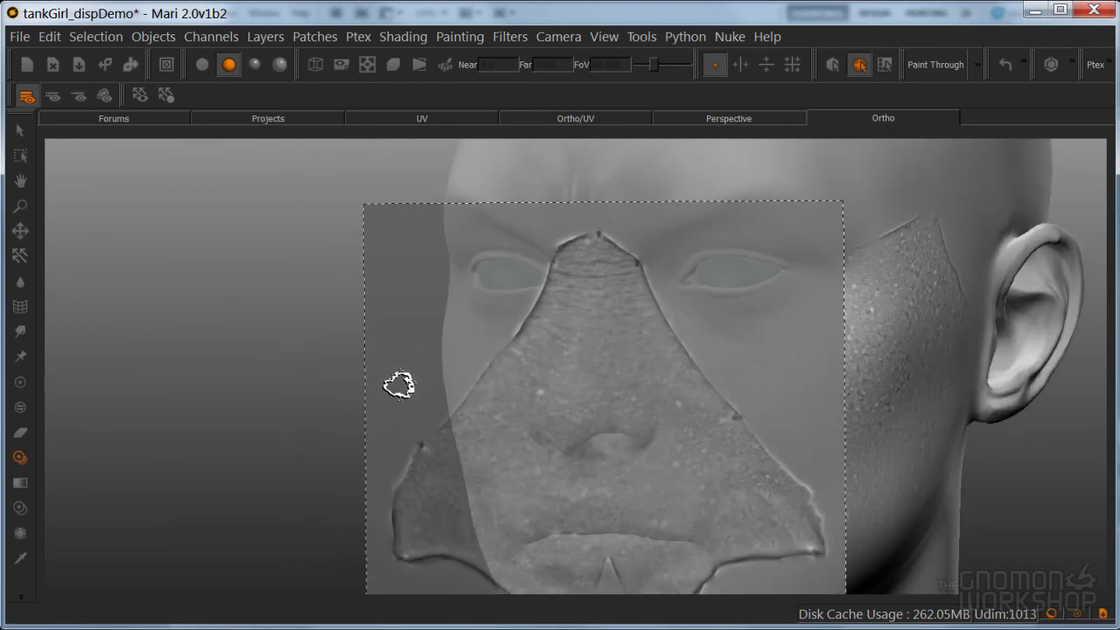
{"action": "key", "text": "space"}
{"action": "left_click", "coordinate": [16, 133]}
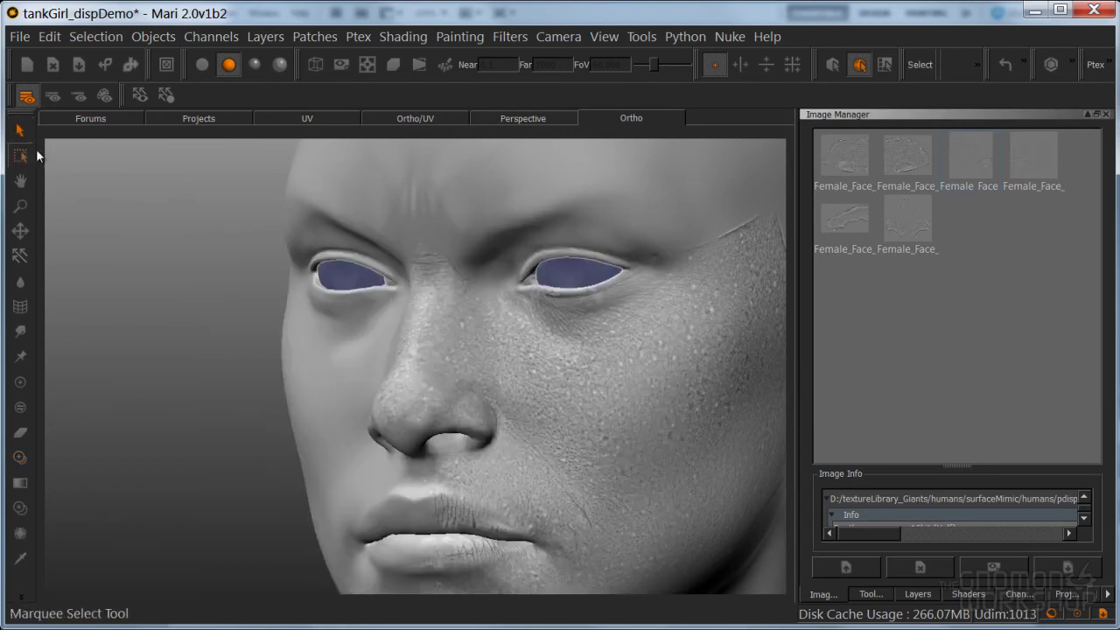
Bring up the layer list and examine the painted skin detail on the cheek, nose and lips from three-quarter and front views
{"action": "left_click", "coordinate": [917, 594]}
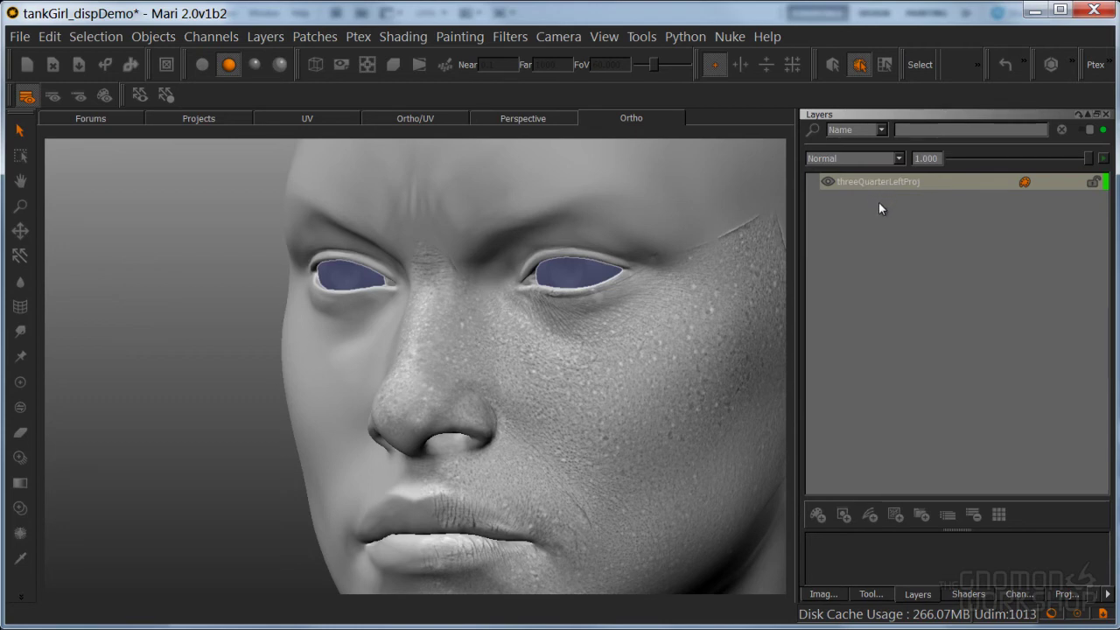
{"action": "middle_click_drag", "start_coordinate": [538, 374], "coordinate": [518, 364]}
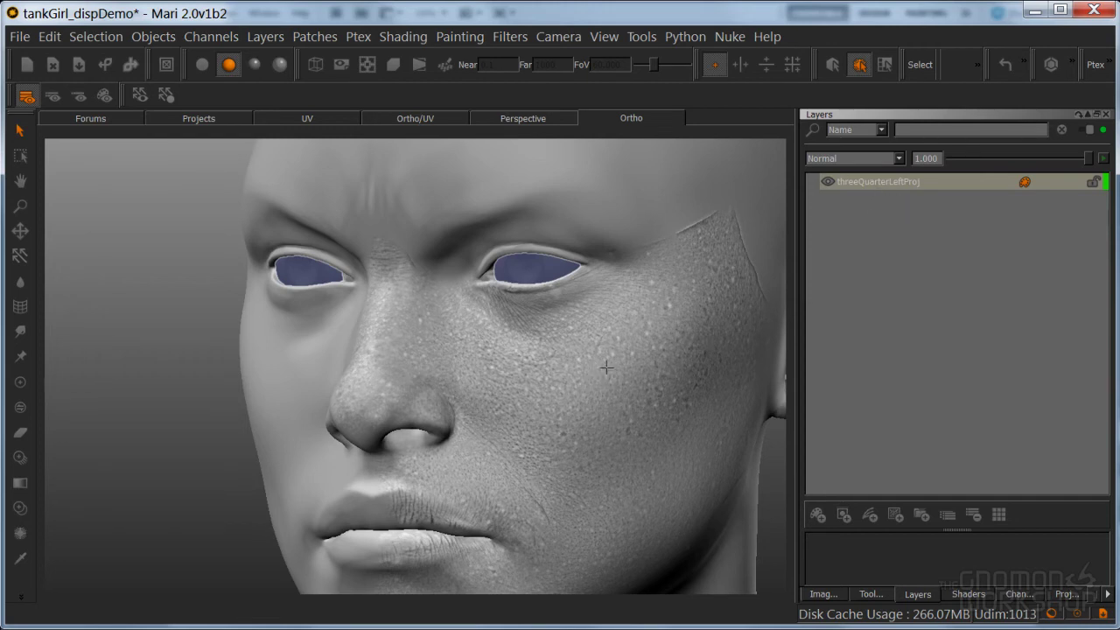
{"action": "right_click_drag", "start_coordinate": [591, 361], "coordinate": [589, 390]}
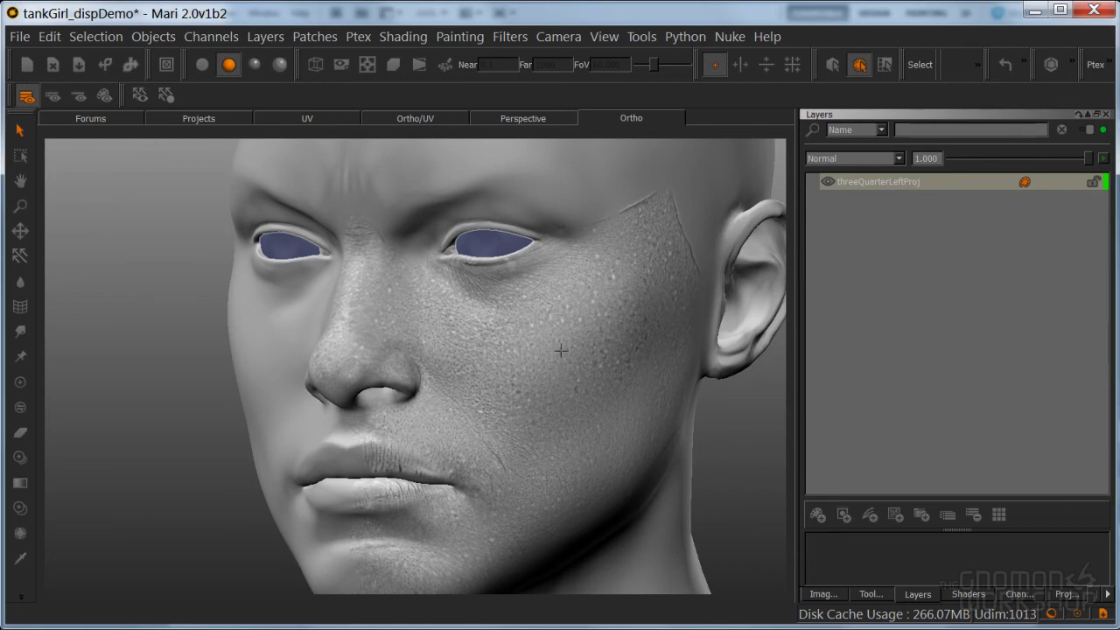
{"action": "key", "text": "i"}
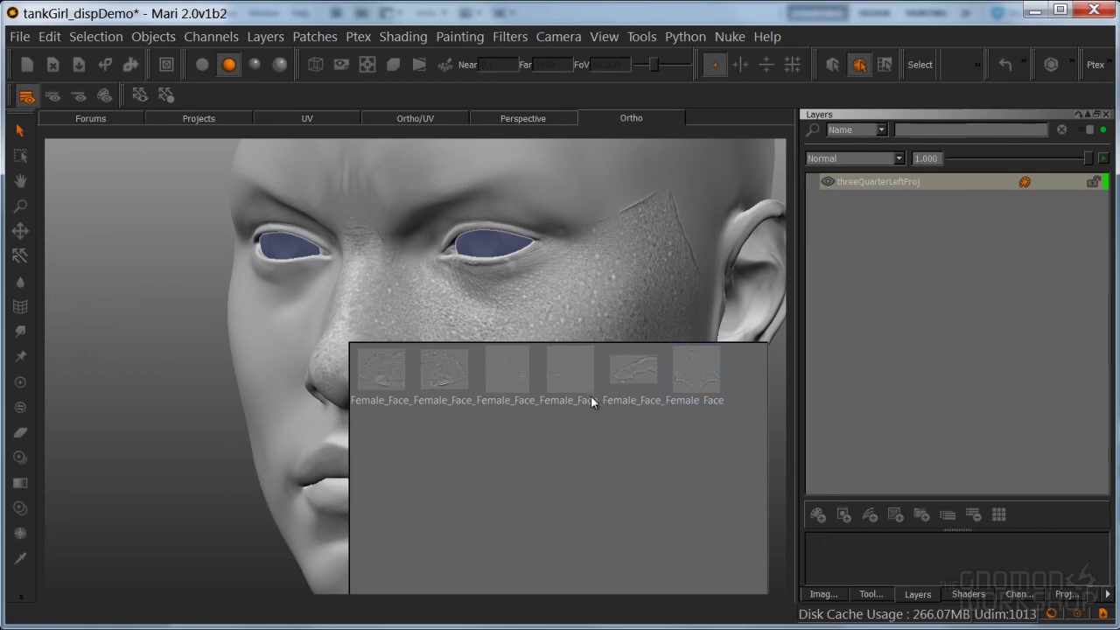
{"action": "key", "text": "i"}
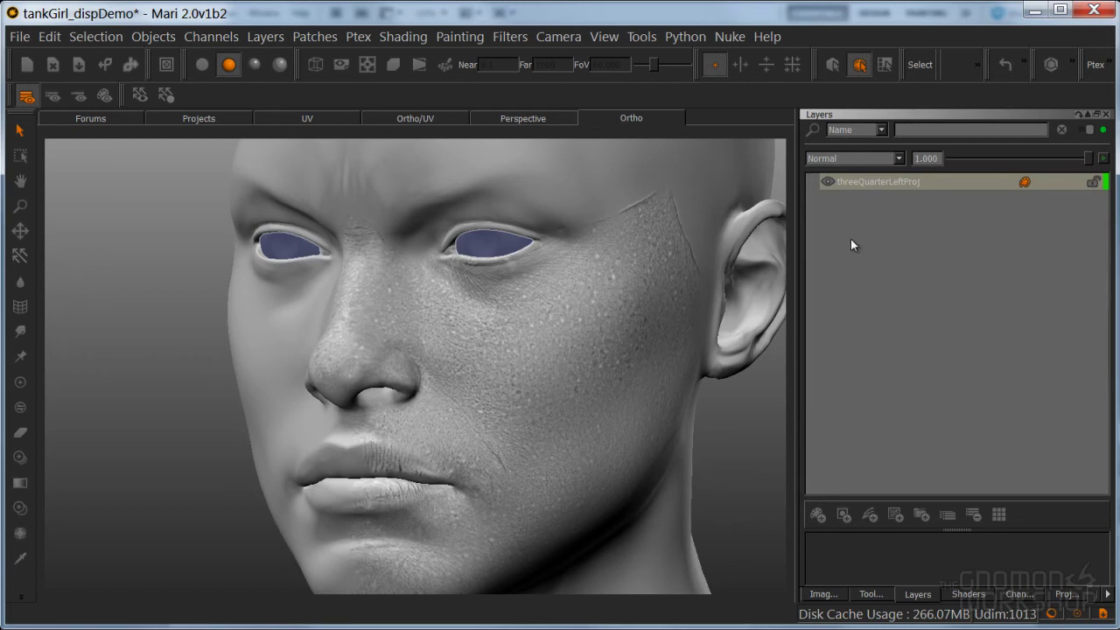
{"action": "scroll", "coordinate": [446, 356], "scroll_direction": "up", "scroll_amount": 5}
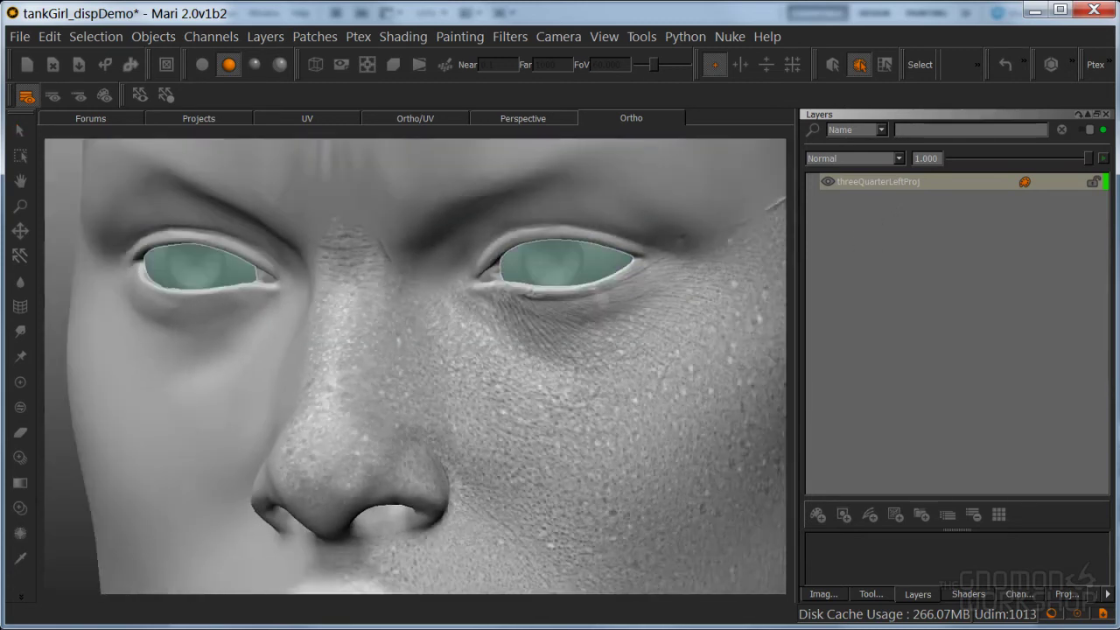
{"action": "right_click_drag", "start_coordinate": [517, 390], "coordinate": [429, 390], "text": "alt"}
{"action": "middle_click_drag", "start_coordinate": [429, 390], "coordinate": [451, 336], "text": "alt"}
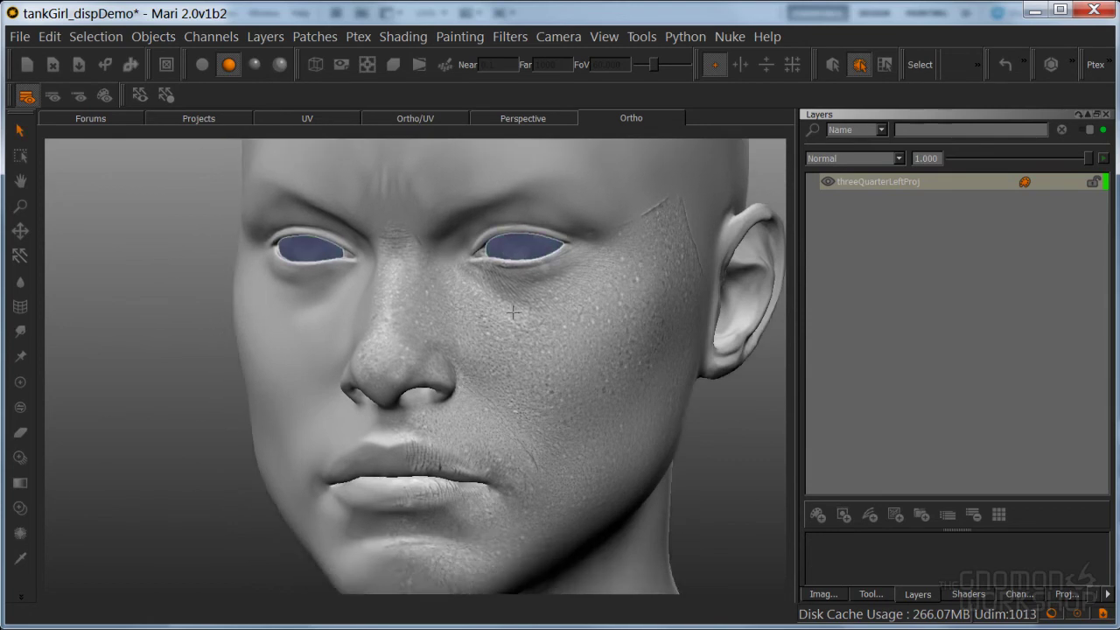
{"action": "right_click_drag", "start_coordinate": [490, 341], "coordinate": [438, 341], "text": "alt"}
{"action": "left_click_drag", "start_coordinate": [420, 350], "coordinate": [481, 350], "text": "alt"}
{"action": "right_click_drag", "start_coordinate": [481, 350], "coordinate": [518, 356], "text": "alt"}
{"action": "middle_click_drag", "start_coordinate": [517, 356], "coordinate": [542, 353], "text": "alt"}
{"action": "left_click_drag", "start_coordinate": [437, 360], "coordinate": [476, 348], "text": "alt"}
Rename the threeQuarterLeftProj layer as baseDisp
{"action": "double_click", "coordinate": [885, 179]}
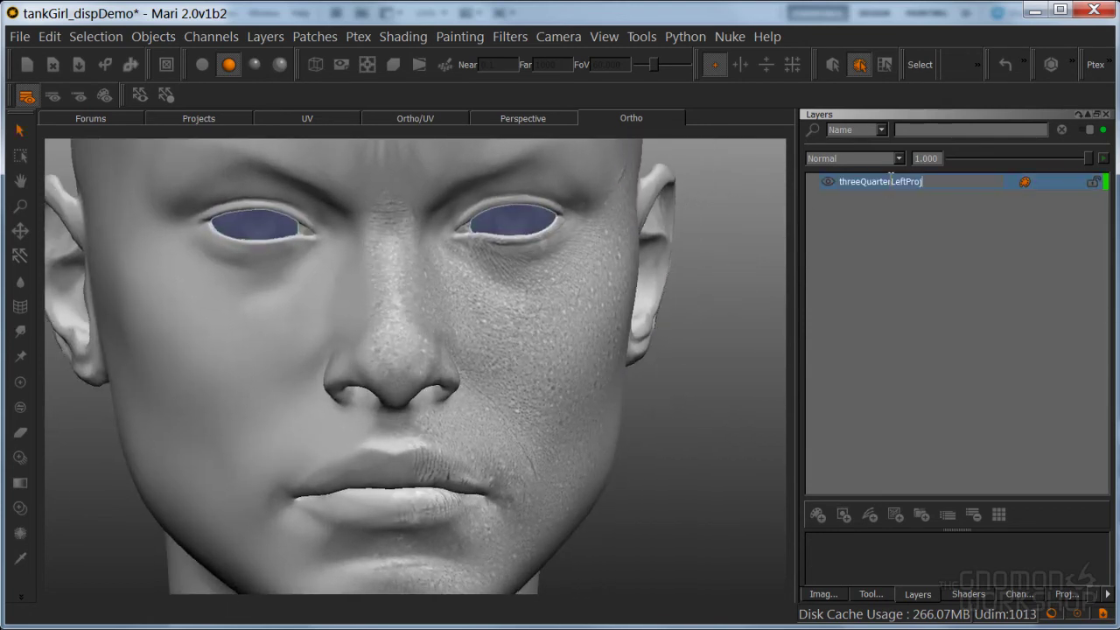
{"action": "type", "text": "baseDisp"}
{"action": "key", "text": "Return"}
{"action": "middle_click_drag", "start_coordinate": [358, 350], "coordinate": [419, 382], "text": "alt"}
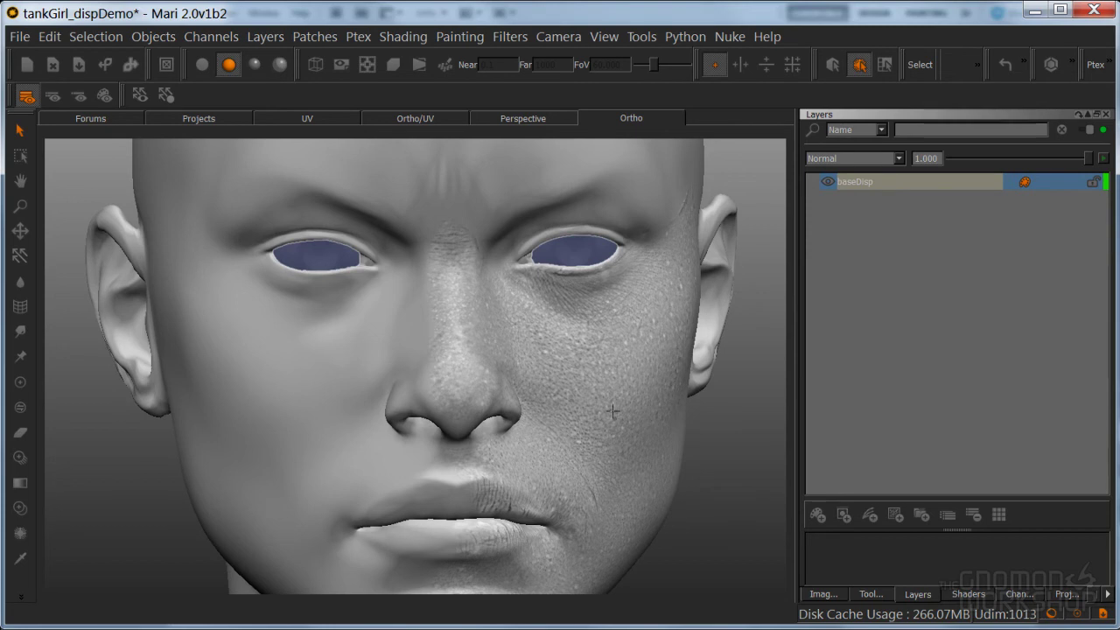
Hide the side panels, frame the nose bridge and inner eye closely, and load the cheek displacement image for Paint Through
{"action": "key", "text": "Tab"}
{"action": "left_click_drag", "start_coordinate": [612, 411], "coordinate": [654, 455], "text": "alt"}
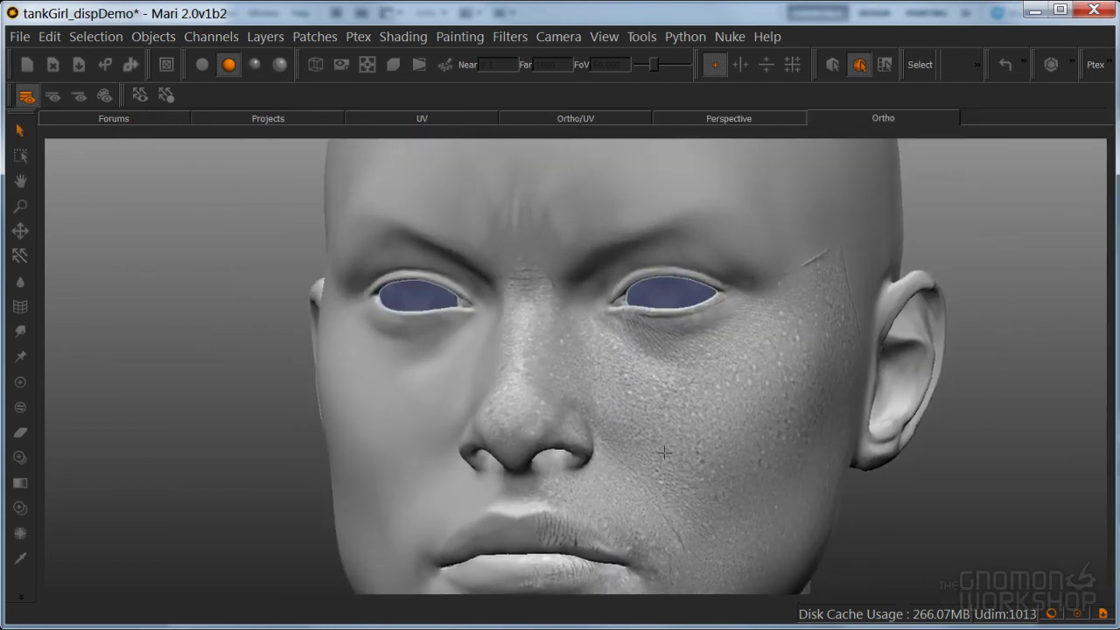
{"action": "left_click_drag", "start_coordinate": [716, 422], "coordinate": [662, 435], "text": "alt"}
{"action": "middle_click_drag", "start_coordinate": [727, 410], "coordinate": [759, 336], "text": "alt"}
{"action": "left_click_drag", "start_coordinate": [759, 336], "coordinate": [794, 339], "text": "alt"}
{"action": "left_click_drag", "start_coordinate": [647, 420], "coordinate": [695, 444], "text": "alt"}
{"action": "middle_click_drag", "start_coordinate": [696, 443], "coordinate": [726, 564], "text": "alt"}
{"action": "right_click_drag", "start_coordinate": [667, 472], "coordinate": [732, 377], "text": "alt"}
{"action": "mouse_move", "coordinate": [732, 377]}
{"action": "left_mouse_down", "text": "alt"}
{"action": "mouse_move", "coordinate": [777, 359]}
{"action": "mouse_move", "coordinate": [649, 362]}
{"action": "mouse_move", "coordinate": [605, 440]}
{"action": "mouse_move", "coordinate": [644, 408]}
{"action": "left_mouse_up", "text": "alt"}
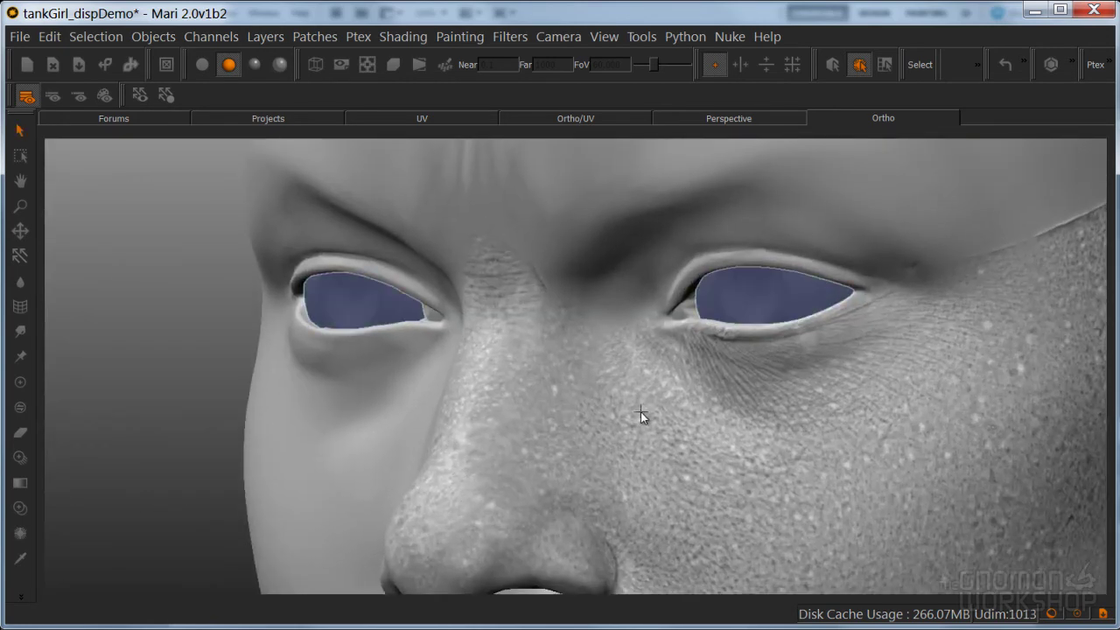
{"action": "key", "text": "t"}
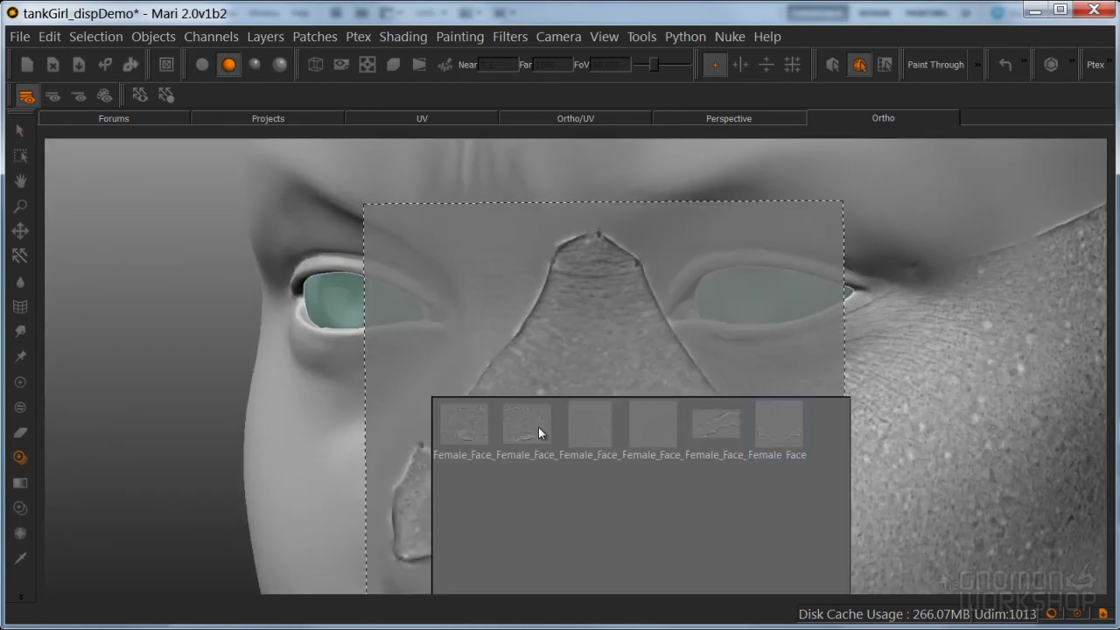
{"action": "left_click", "coordinate": [645, 430]}
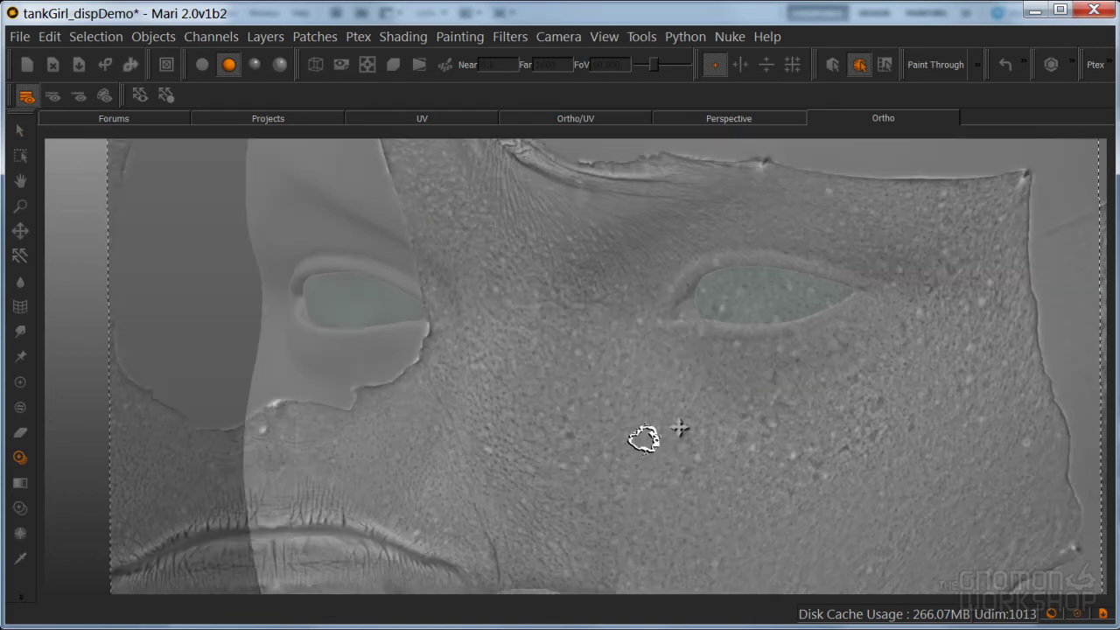
Rotate and position the cheek image over the gap between nose bridge and inner eye corner and begin painting its pores through
{"action": "mouse_move", "coordinate": [641, 314]}
{"action": "left_mouse_down", "text": "shift"}
{"action": "mouse_move", "coordinate": [773, 433]}
{"action": "mouse_move", "coordinate": [775, 379]}
{"action": "left_mouse_up", "text": "shift"}
{"action": "mouse_move", "coordinate": [750, 468]}
{"action": "left_mouse_down", "text": "ctrl"}
{"action": "mouse_move", "coordinate": [687, 475]}
{"action": "mouse_move", "coordinate": [737, 422]}
{"action": "mouse_move", "coordinate": [712, 480]}
{"action": "left_mouse_up", "text": "ctrl"}
{"action": "left_click_drag", "start_coordinate": [809, 408], "coordinate": [641, 503], "text": "shift"}
{"action": "mouse_move", "coordinate": [656, 453]}
{"action": "left_mouse_down"}
{"action": "mouse_move", "coordinate": [645, 377]}
{"action": "mouse_move", "coordinate": [639, 387]}
{"action": "mouse_move", "coordinate": [651, 355]}
{"action": "left_mouse_up"}
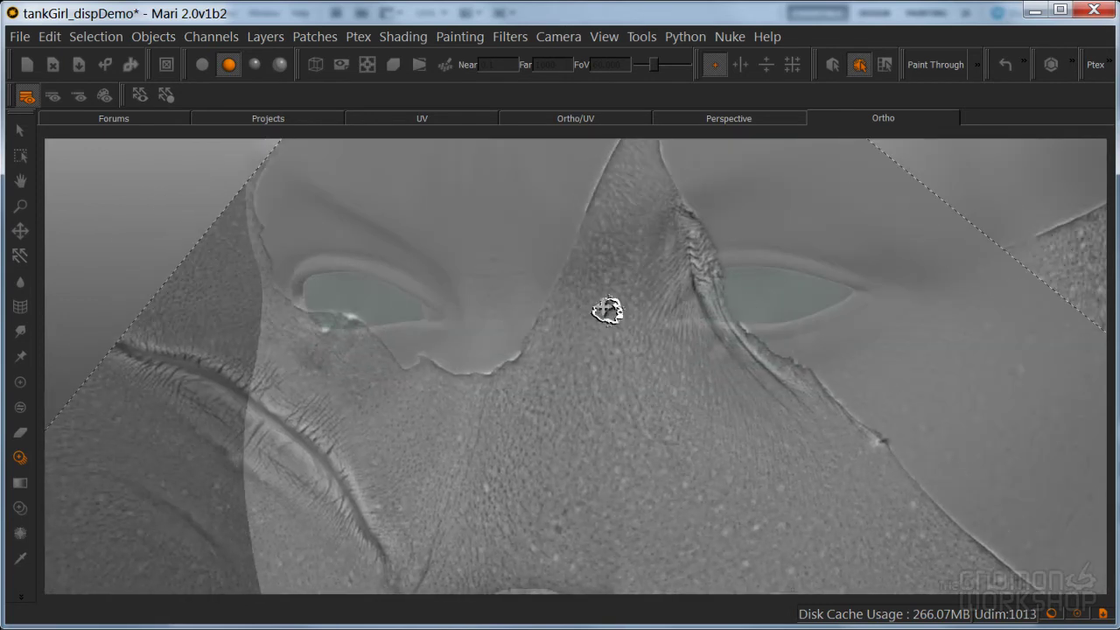
{"action": "left_click_drag", "start_coordinate": [607, 311], "coordinate": [613, 292]}
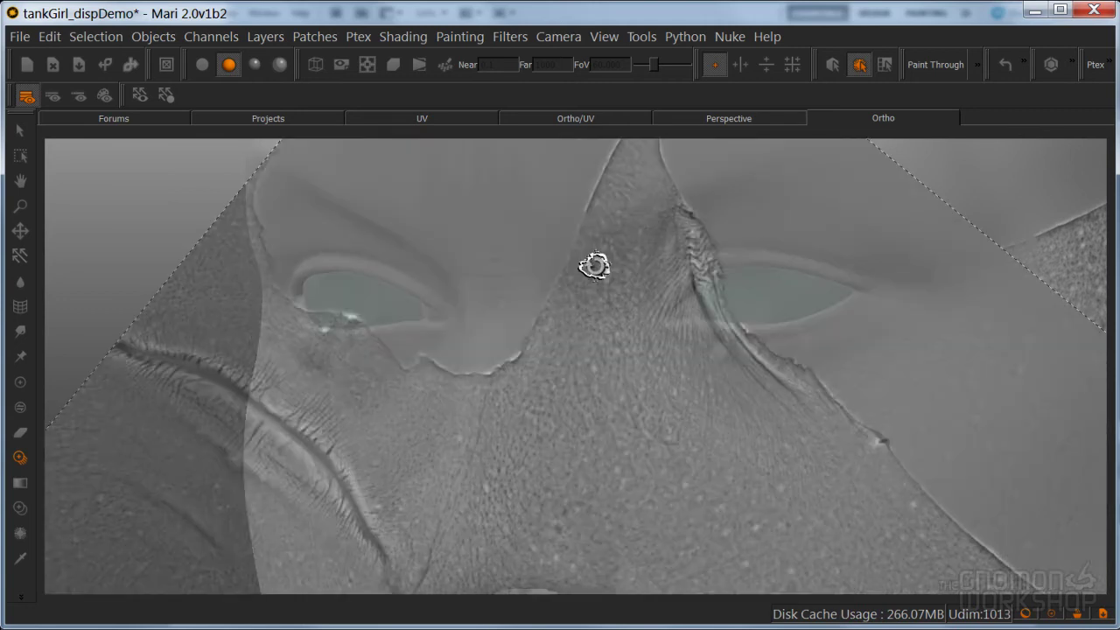
Realign the projected image around the inner brow and paint pore detail beside the upper nose bridge
{"action": "left_click_drag", "start_coordinate": [607, 257], "coordinate": [548, 287], "text": "shift"}
{"action": "left_click_drag", "start_coordinate": [565, 327], "coordinate": [570, 289], "text": "ctrl"}
{"action": "mouse_move", "coordinate": [570, 289]}
{"action": "left_mouse_down", "text": "shift"}
{"action": "mouse_move", "coordinate": [516, 336]}
{"action": "mouse_move", "coordinate": [520, 414]}
{"action": "mouse_move", "coordinate": [587, 379]}
{"action": "mouse_move", "coordinate": [708, 393]}
{"action": "left_mouse_up", "text": "shift"}
{"action": "mouse_move", "coordinate": [655, 335]}
{"action": "left_mouse_down", "text": "ctrl"}
{"action": "mouse_move", "coordinate": [649, 269]}
{"action": "mouse_move", "coordinate": [654, 333]}
{"action": "mouse_move", "coordinate": [644, 270]}
{"action": "mouse_move", "coordinate": [655, 332]}
{"action": "mouse_move", "coordinate": [688, 349]}
{"action": "mouse_move", "coordinate": [638, 344]}
{"action": "mouse_move", "coordinate": [607, 303]}
{"action": "mouse_move", "coordinate": [553, 291]}
{"action": "left_mouse_up", "text": "ctrl"}
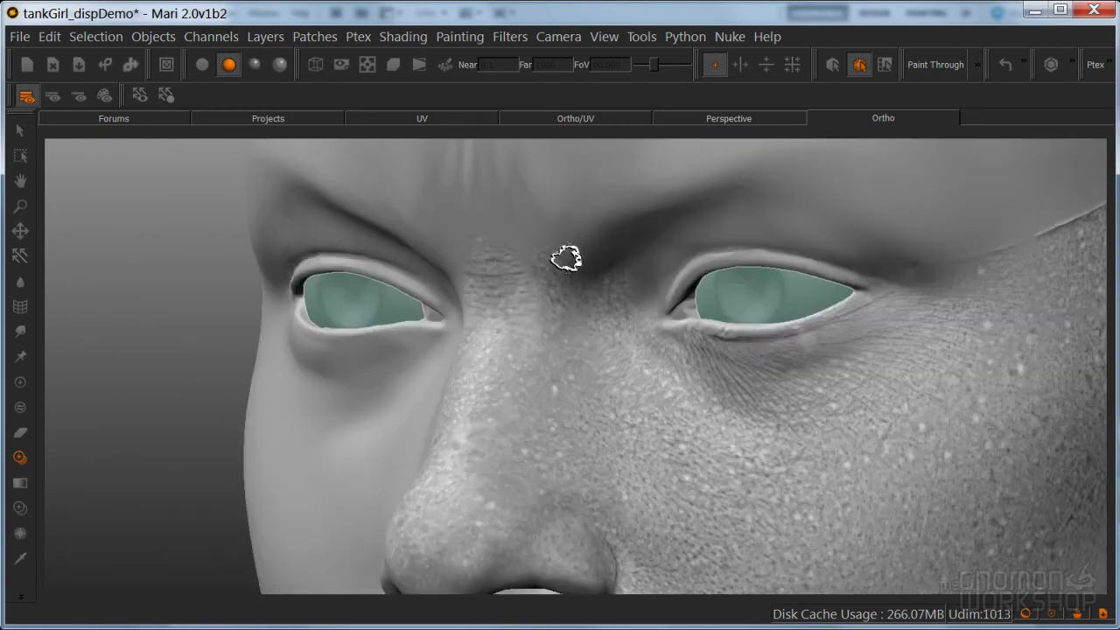
{"action": "left_click_drag", "start_coordinate": [577, 325], "coordinate": [569, 267], "text": "shift"}
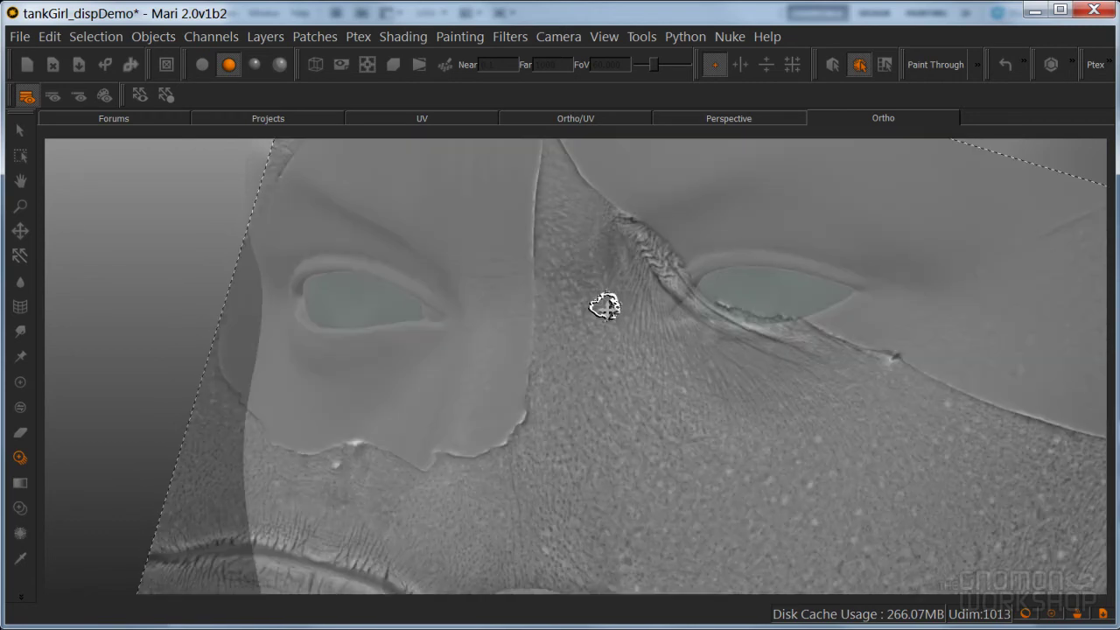
Shift the projected image and paint more pores into the side of the nose near the inner eye corner
{"action": "key", "text": "k"}
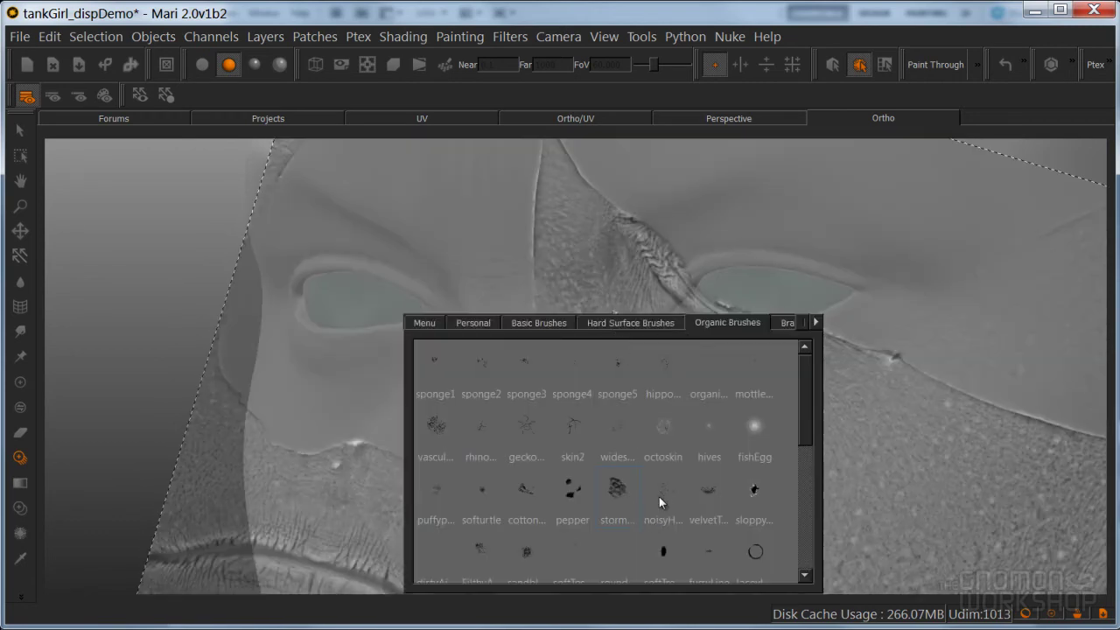
{"action": "key", "text": "r"}
{"action": "mouse_move", "coordinate": [610, 312]}
{"action": "left_mouse_down"}
{"action": "mouse_move", "coordinate": [542, 312]}
{"action": "mouse_move", "coordinate": [624, 348]}
{"action": "left_mouse_up"}
{"action": "mouse_move", "coordinate": [623, 333]}
{"action": "left_mouse_down", "text": "shift"}
{"action": "mouse_move", "coordinate": [589, 339]}
{"action": "mouse_move", "coordinate": [555, 320]}
{"action": "mouse_move", "coordinate": [674, 338]}
{"action": "mouse_move", "coordinate": [665, 356]}
{"action": "mouse_move", "coordinate": [596, 361]}
{"action": "mouse_move", "coordinate": [542, 320]}
{"action": "mouse_move", "coordinate": [662, 405]}
{"action": "mouse_move", "coordinate": [574, 354]}
{"action": "left_mouse_up", "text": "shift"}
{"action": "left_click_drag", "start_coordinate": [576, 353], "coordinate": [579, 353]}
Switch to the Eraser with the storm organic brush and project the painted eye-corner detail onto the head
{"action": "key", "text": "e"}
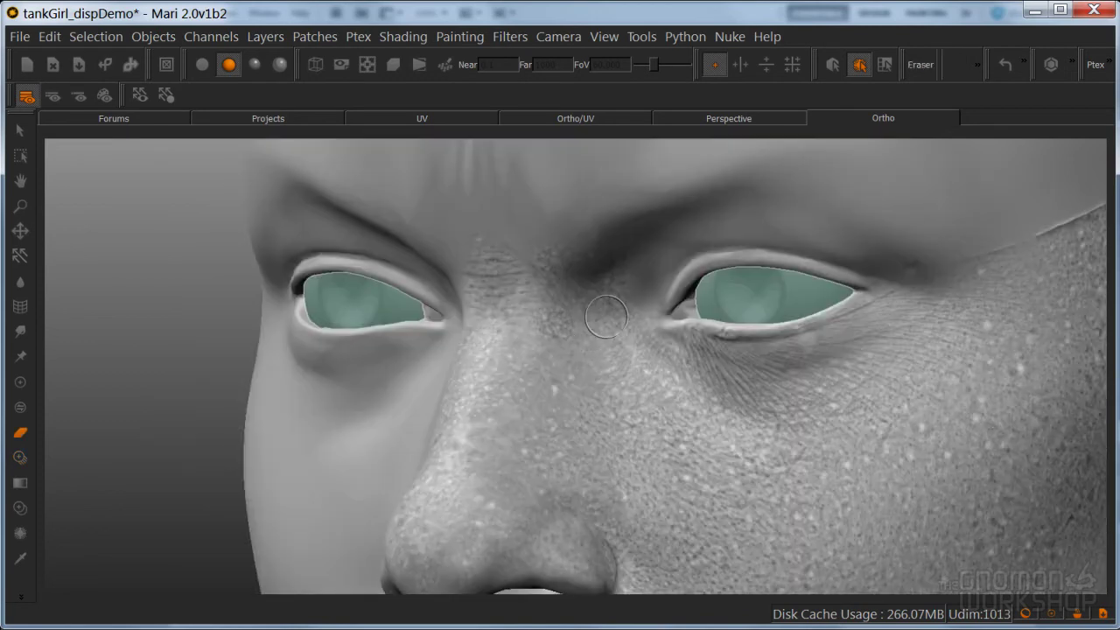
{"action": "key", "text": "b"}
{"action": "left_click", "coordinate": [620, 486]}
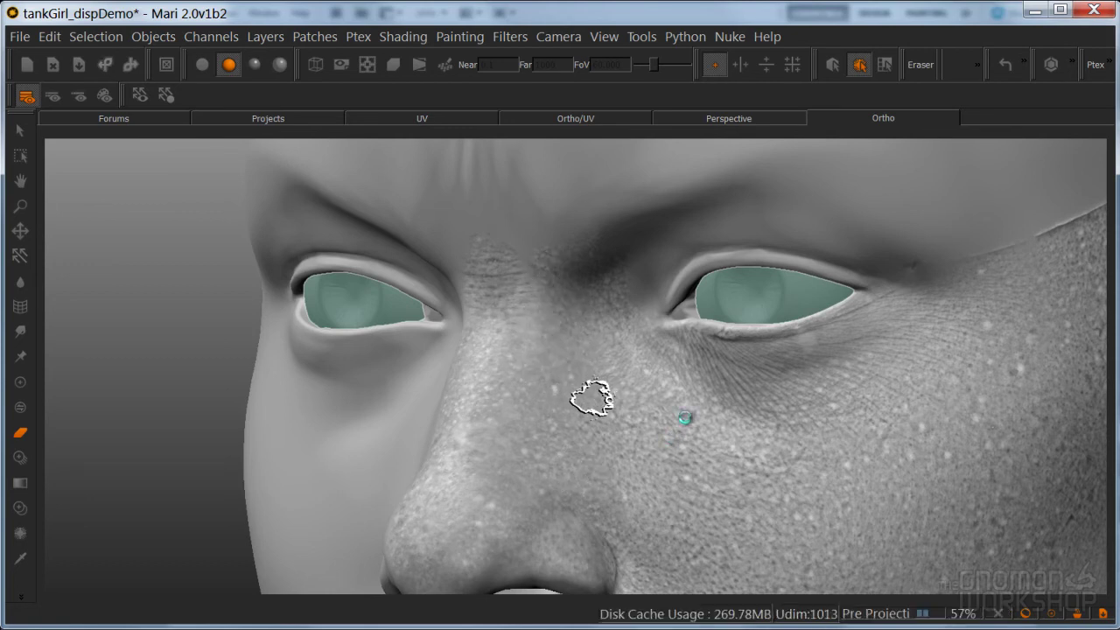
Return to a wider view of the face, activate the Select tool and save the project
{"action": "right_click_drag", "start_coordinate": [752, 382], "coordinate": [662, 365], "text": "alt"}
{"action": "middle_click_drag", "start_coordinate": [662, 365], "coordinate": [636, 320], "text": "alt"}
{"action": "left_click_drag", "start_coordinate": [647, 337], "coordinate": [787, 345], "text": "alt"}
{"action": "middle_click_drag", "start_coordinate": [710, 341], "coordinate": [775, 296], "text": "alt"}
{"action": "left_click_drag", "start_coordinate": [716, 343], "coordinate": [650, 389], "text": "alt"}
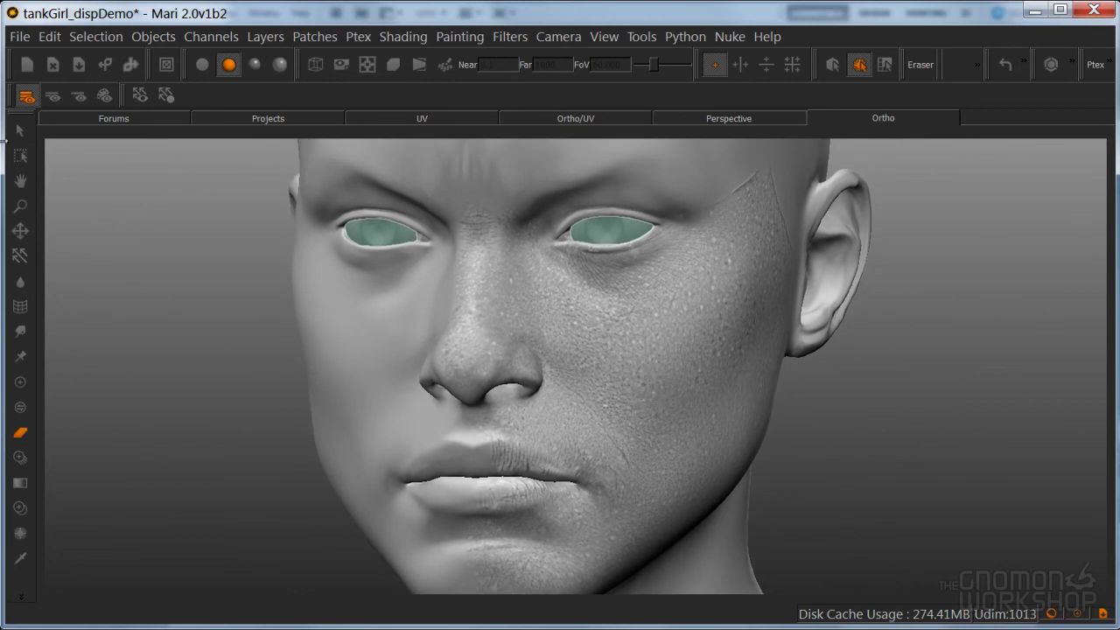
{"action": "left_click", "coordinate": [21, 133]}
{"action": "scroll", "coordinate": [619, 361], "scroll_direction": "down", "scroll_amount": 5}
{"action": "left_click_drag", "start_coordinate": [795, 417], "coordinate": [648, 356], "text": "alt"}
{"action": "key", "text": "ctrl+s"}
Examine the blended skin detail on the cheek, nose and mouth, close up and in a wider three-quarter view
{"action": "left_click_drag", "start_coordinate": [751, 359], "coordinate": [589, 405], "text": "alt"}
{"action": "scroll", "coordinate": [743, 293], "scroll_direction": "up", "scroll_amount": 3}
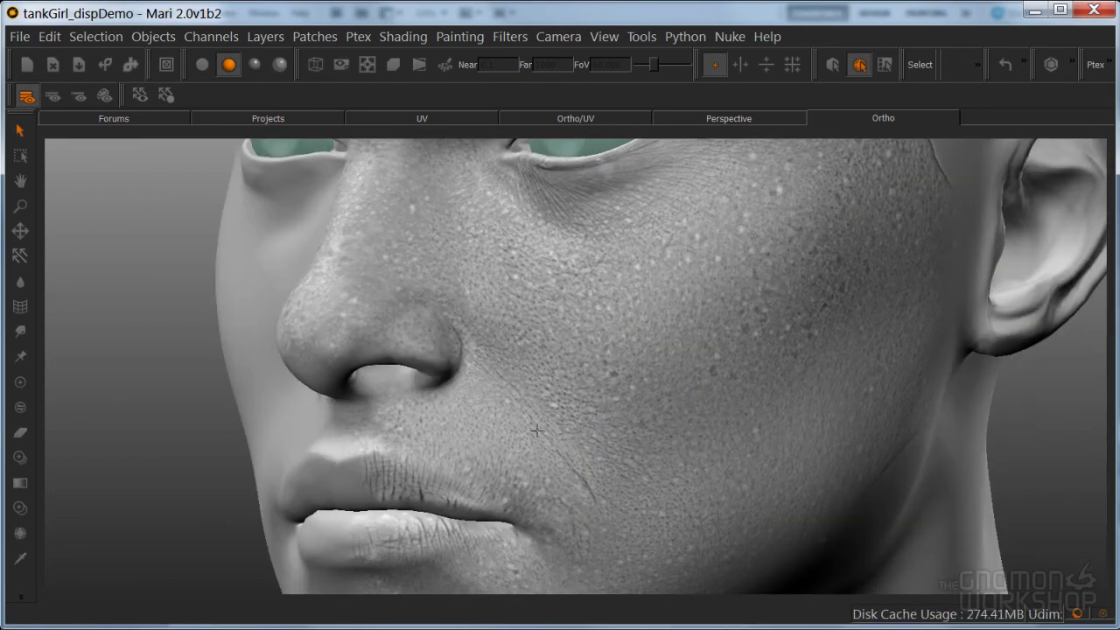
{"action": "left_click_drag", "start_coordinate": [497, 417], "coordinate": [684, 367], "text": "alt"}
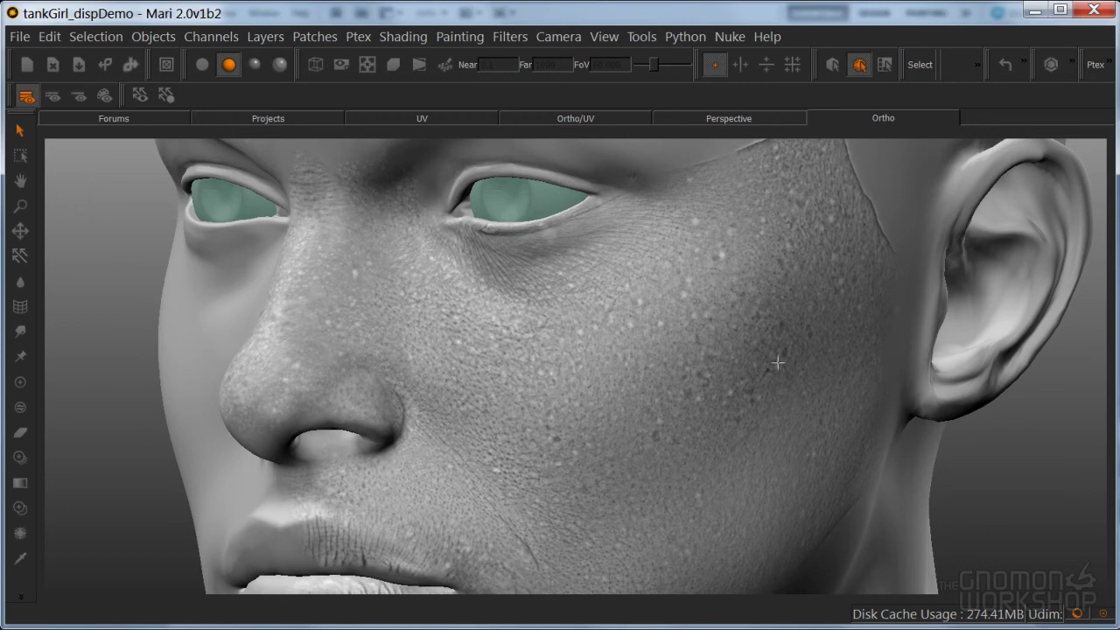
{"action": "middle_click_drag", "start_coordinate": [687, 394], "coordinate": [795, 352]}
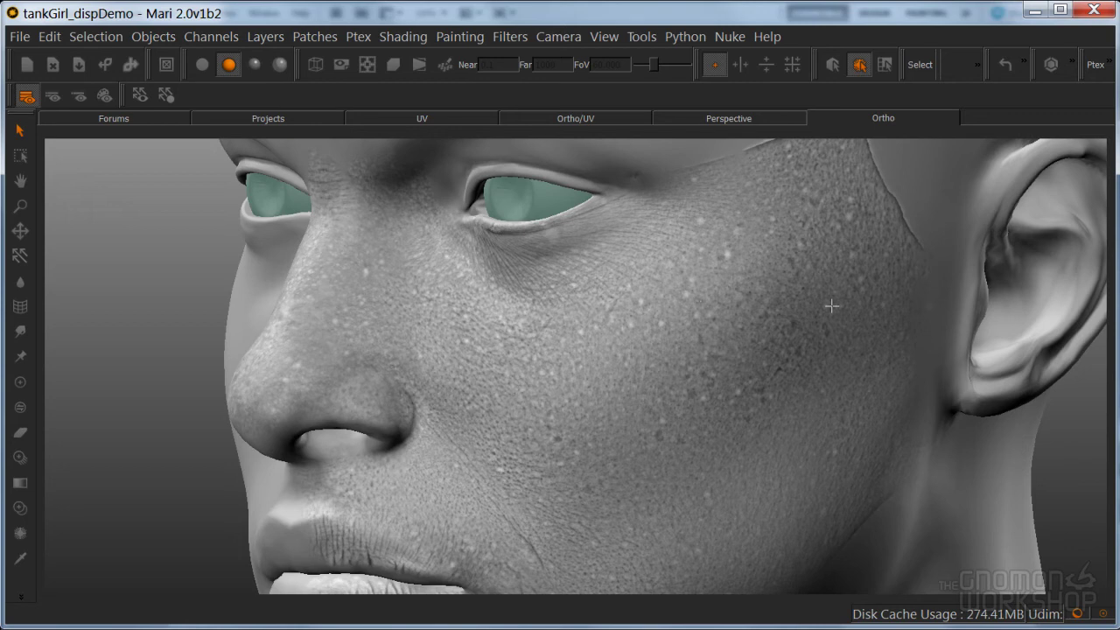
{"action": "middle_click_drag", "start_coordinate": [728, 424], "coordinate": [788, 350]}
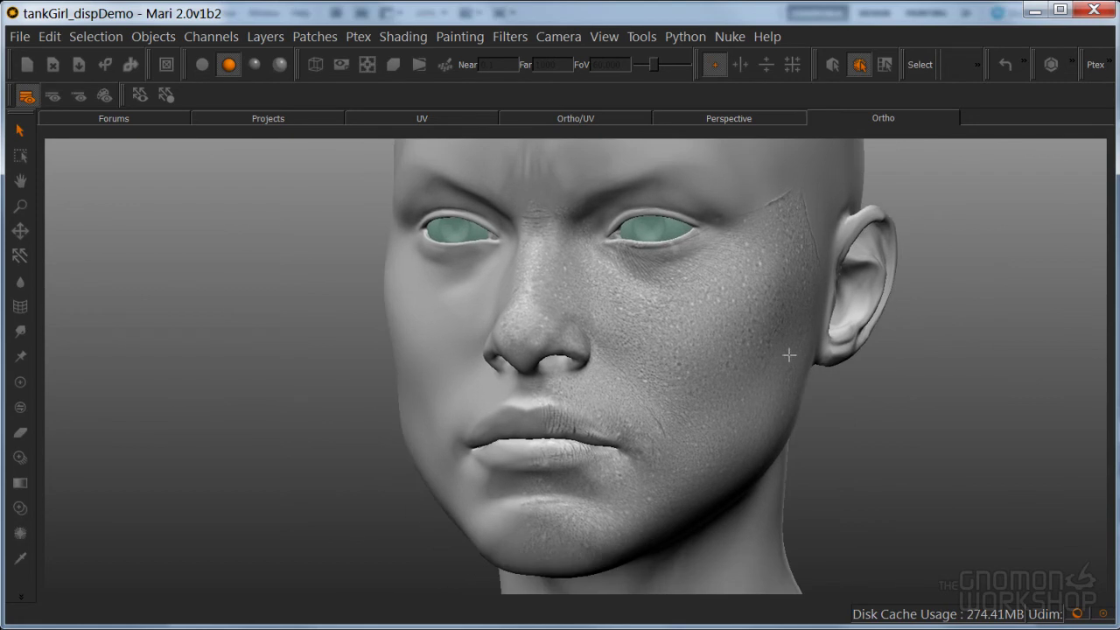
{"action": "middle_click_drag", "start_coordinate": [854, 403], "coordinate": [802, 411]}
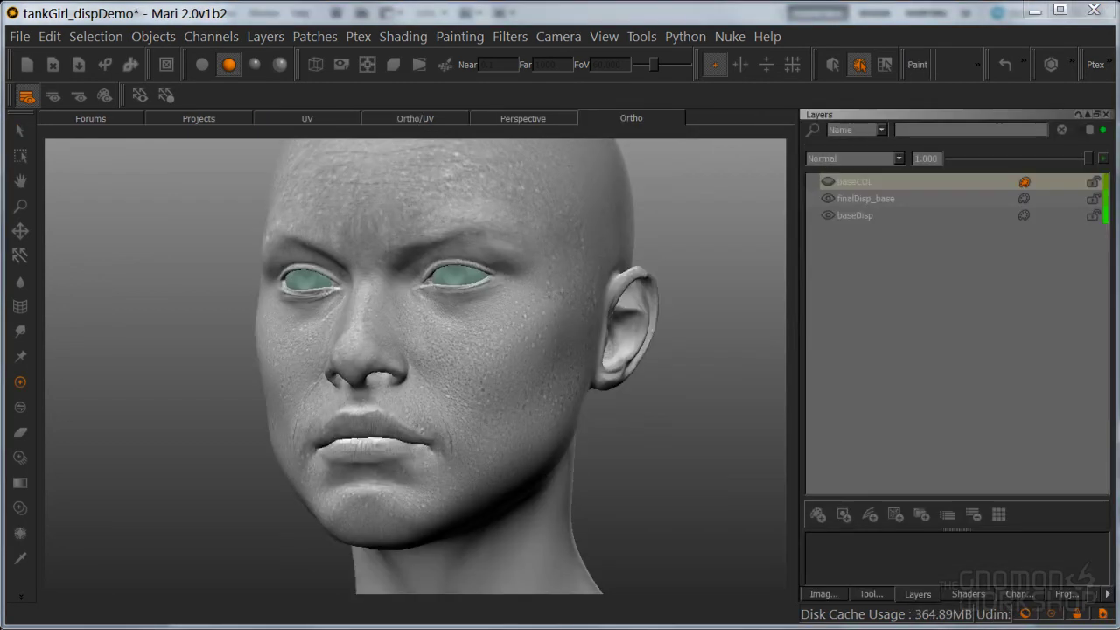
Examine the fully covered head from both sides, with the side panels hidden and the ear area framed closely
{"action": "left_click_drag", "start_coordinate": [611, 350], "coordinate": [632, 376], "text": "alt"}
{"action": "left_click_drag", "start_coordinate": [602, 320], "coordinate": [623, 366], "text": "alt"}
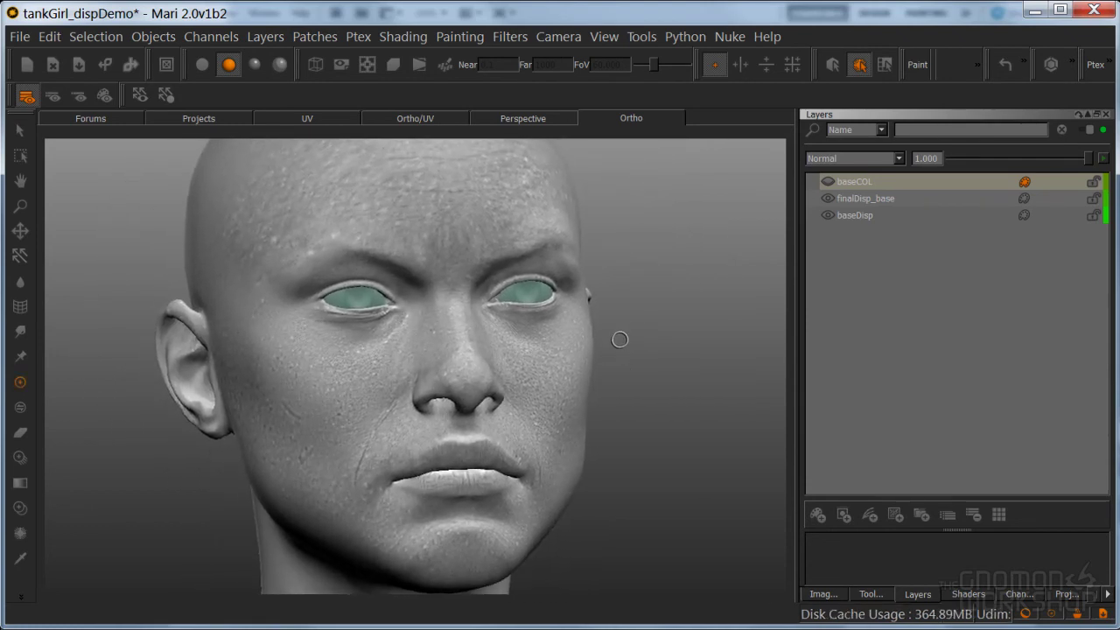
{"action": "key", "text": "Tab"}
{"action": "right_click_drag", "start_coordinate": [615, 368], "coordinate": [679, 392], "text": "alt"}
{"action": "mouse_move", "coordinate": [679, 392]}
{"action": "left_mouse_down", "text": "alt"}
{"action": "mouse_move", "coordinate": [661, 409]}
{"action": "mouse_move", "coordinate": [612, 363]}
{"action": "mouse_move", "coordinate": [581, 369]}
{"action": "mouse_move", "coordinate": [623, 437]}
{"action": "mouse_move", "coordinate": [679, 392]}
{"action": "mouse_move", "coordinate": [612, 395]}
{"action": "mouse_move", "coordinate": [685, 412]}
{"action": "mouse_move", "coordinate": [537, 399]}
{"action": "mouse_move", "coordinate": [595, 352]}
{"action": "mouse_move", "coordinate": [585, 381]}
{"action": "left_mouse_up", "text": "alt"}
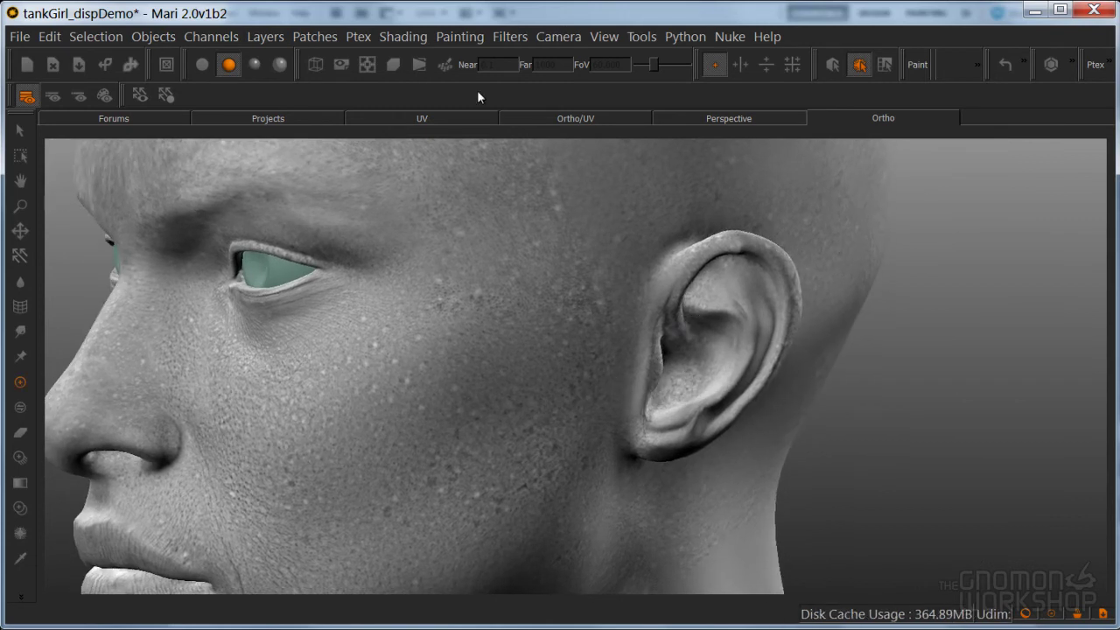
Examine the painted displacement on the face and head patches in the UV view
{"action": "left_click", "coordinate": [455, 118]}
{"action": "scroll", "coordinate": [612, 370], "scroll_direction": "up", "scroll_amount": 4}
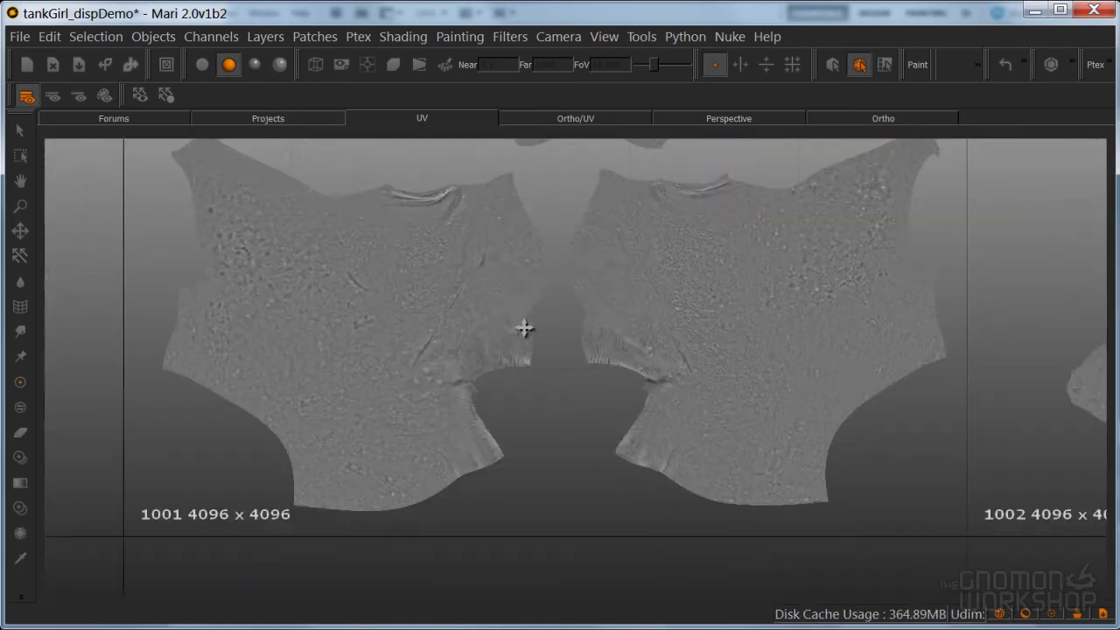
{"action": "scroll", "coordinate": [656, 461], "scroll_direction": "down", "scroll_amount": 5}
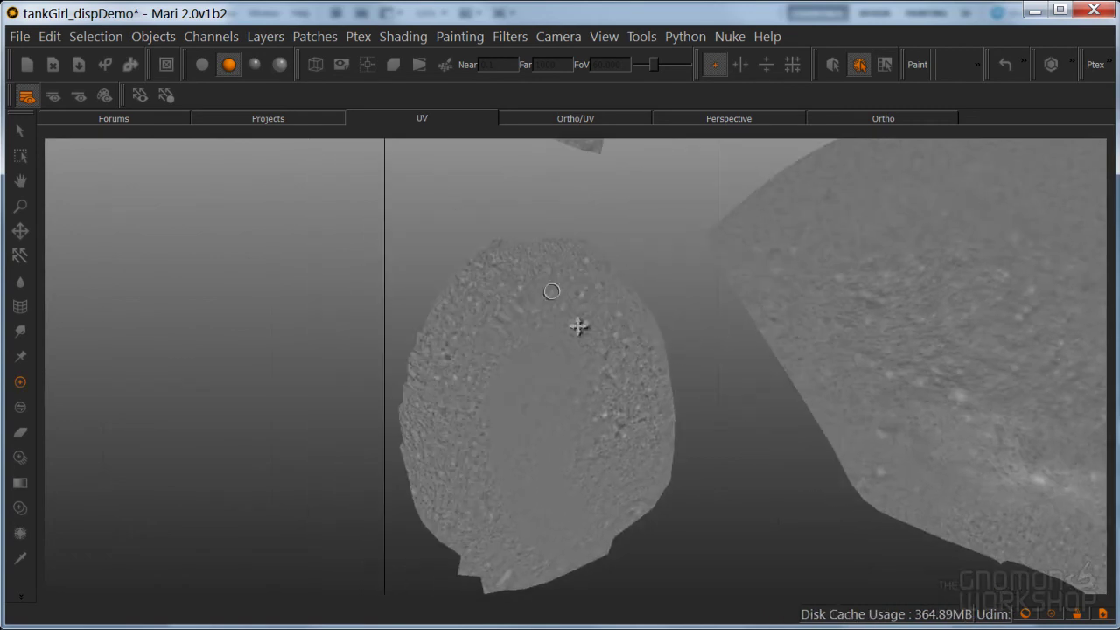
{"action": "middle_click_drag", "start_coordinate": [614, 383], "coordinate": [590, 625], "text": "alt"}
{"action": "middle_click_drag", "start_coordinate": [581, 370], "coordinate": [592, 499], "text": "alt"}
{"action": "scroll", "coordinate": [541, 410], "scroll_direction": "up", "scroll_amount": 2}
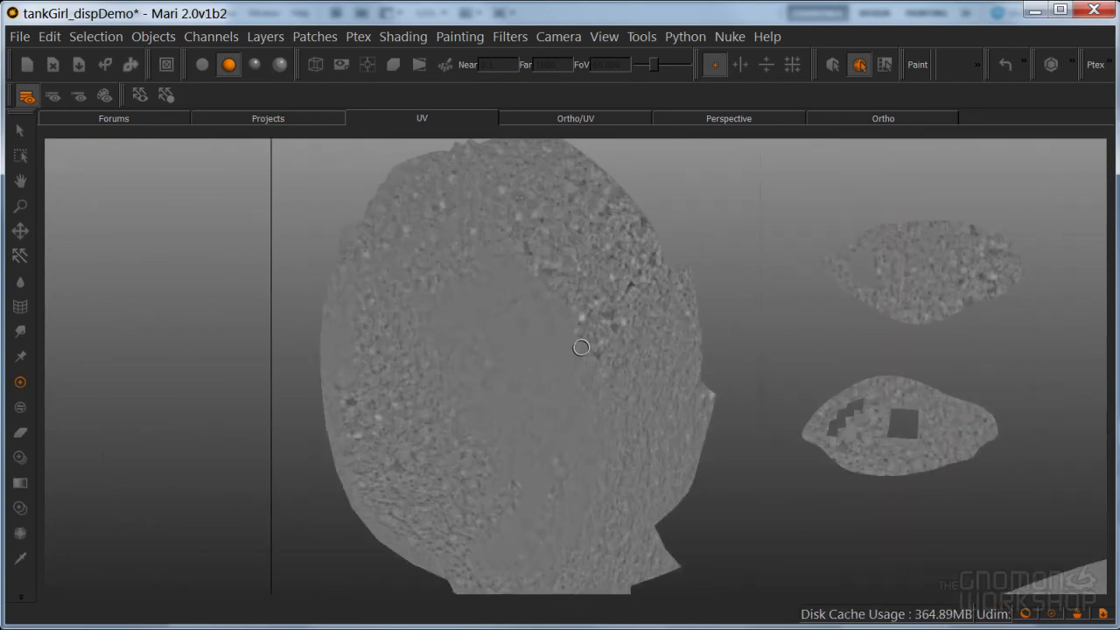
Return to the Ortho view and examine the displacement detail around the ear, cheek and forehead from several angles
{"action": "left_click", "coordinate": [860, 118]}
{"action": "middle_click_drag", "start_coordinate": [763, 290], "coordinate": [712, 345], "text": "alt"}
{"action": "right_click_drag", "start_coordinate": [712, 345], "coordinate": [813, 338], "text": "alt"}
{"action": "left_click_drag", "start_coordinate": [813, 338], "coordinate": [835, 338], "text": "alt"}
{"action": "right_click_drag", "start_coordinate": [835, 337], "coordinate": [734, 341], "text": "alt"}
{"action": "left_click_drag", "start_coordinate": [735, 341], "coordinate": [782, 310], "text": "alt"}
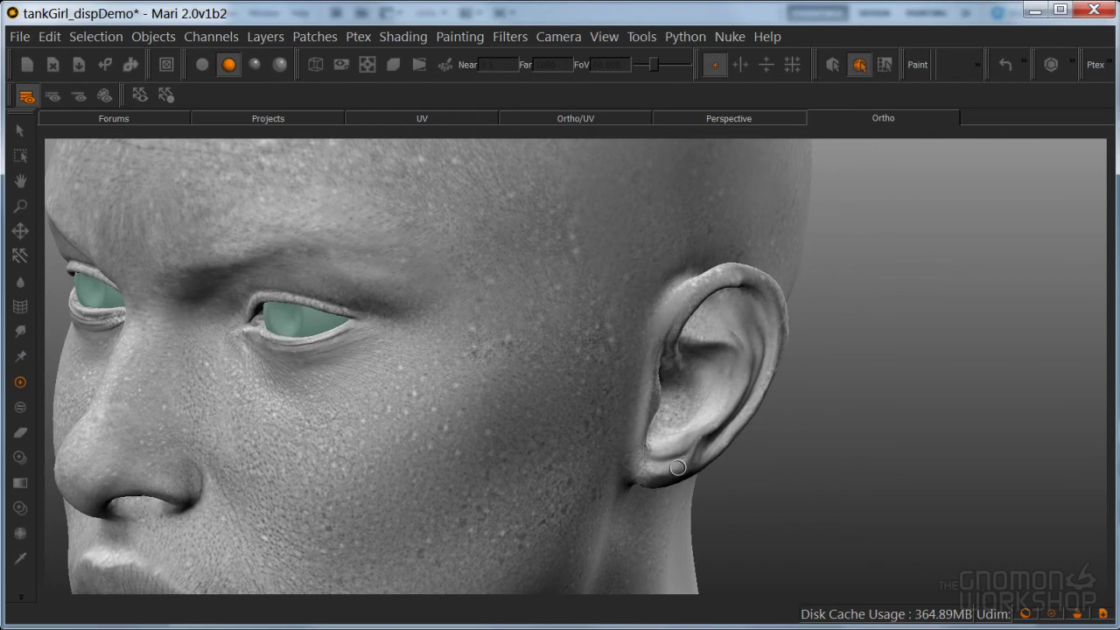
{"action": "mouse_move", "coordinate": [681, 354]}
{"action": "left_mouse_down", "text": "alt"}
{"action": "mouse_move", "coordinate": [715, 364]}
{"action": "mouse_move", "coordinate": [668, 360]}
{"action": "left_mouse_up", "text": "alt"}
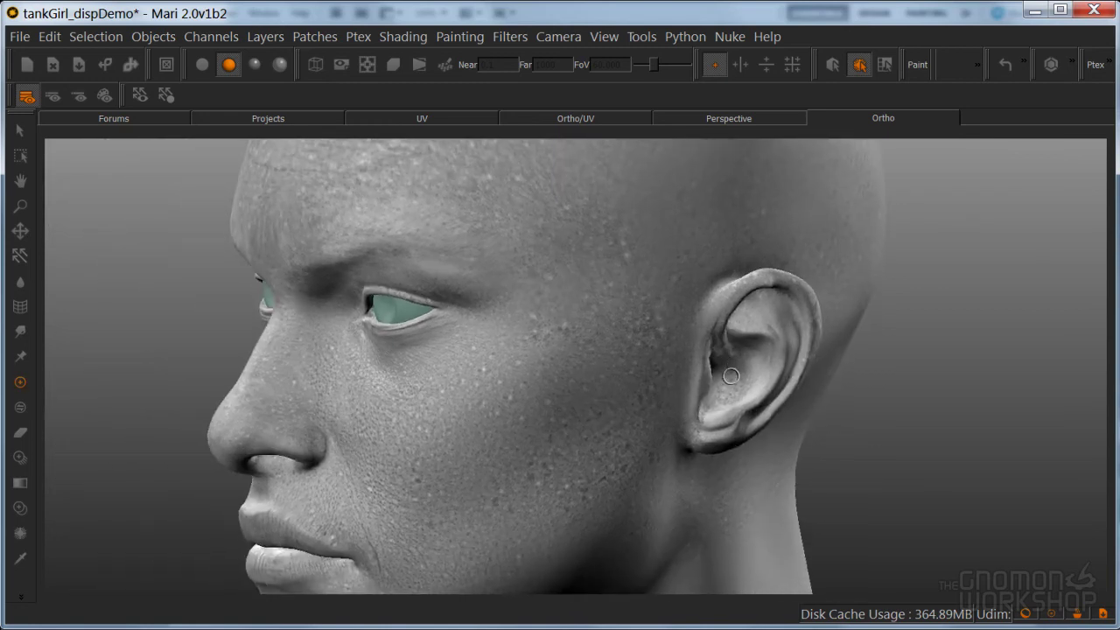
{"action": "mouse_move", "coordinate": [537, 385]}
{"action": "left_mouse_down", "text": "alt"}
{"action": "mouse_move", "coordinate": [612, 376]}
{"action": "mouse_move", "coordinate": [718, 313]}
{"action": "left_mouse_up", "text": "alt"}
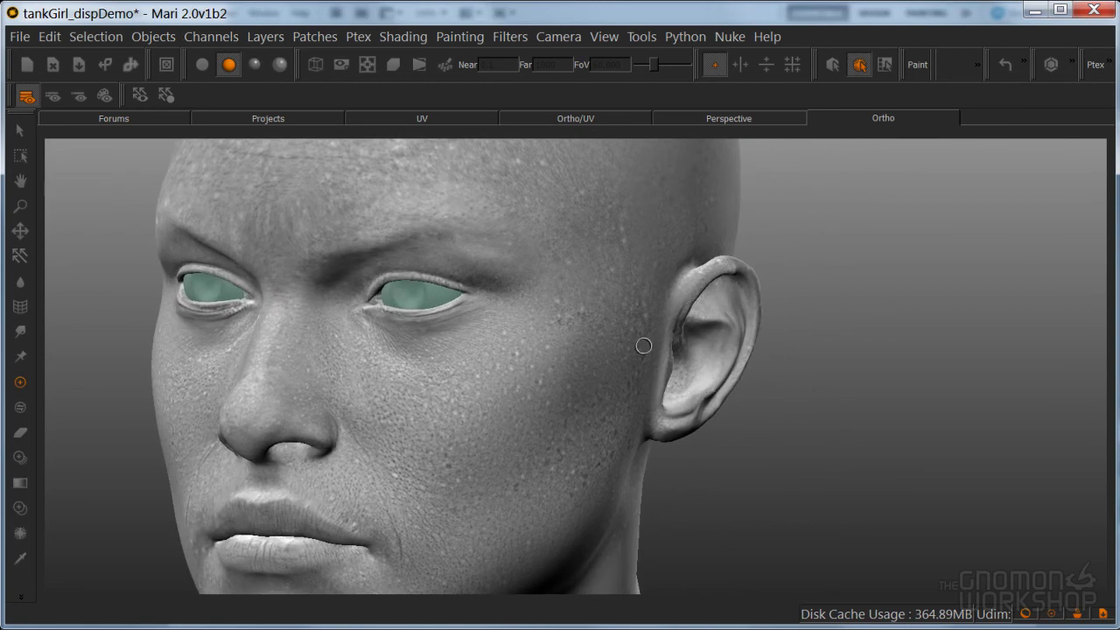
{"action": "left_click_drag", "start_coordinate": [642, 393], "coordinate": [709, 389], "text": "alt"}
{"action": "mouse_move", "coordinate": [617, 377]}
{"action": "left_mouse_down", "text": "alt"}
{"action": "mouse_move", "coordinate": [727, 377]}
{"action": "mouse_move", "coordinate": [742, 414]}
{"action": "mouse_move", "coordinate": [723, 405]}
{"action": "left_mouse_up", "text": "alt"}
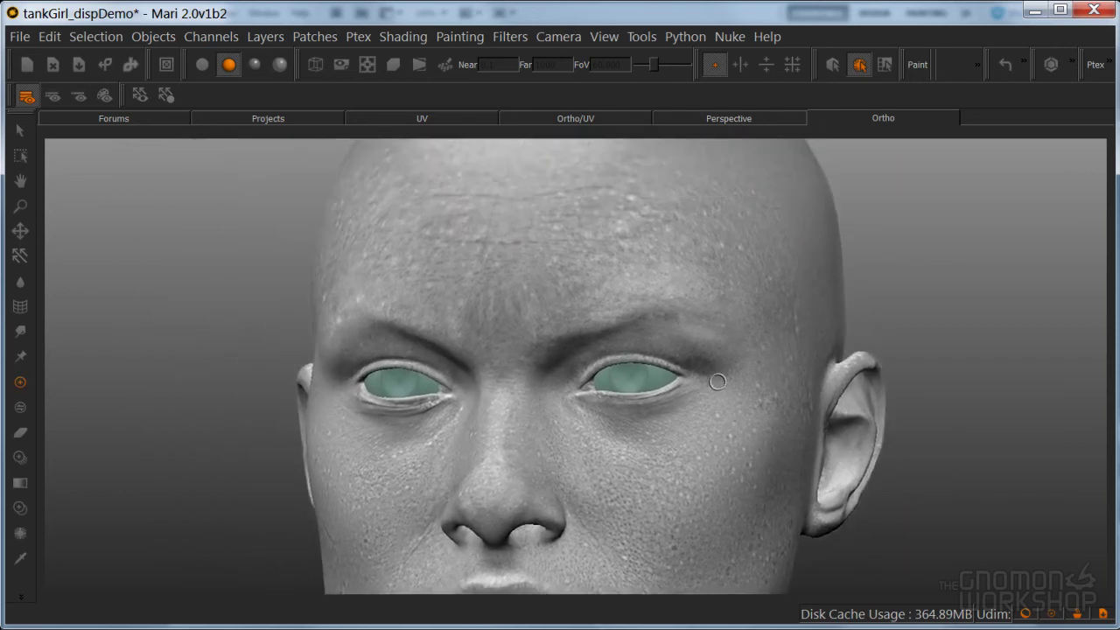
Examine the displacement on the forehead, cheek, jaw and neck, comparing flat and basic lighting
{"action": "right_click_drag", "start_coordinate": [723, 405], "coordinate": [652, 375], "text": "alt"}
{"action": "middle_click_drag", "start_coordinate": [653, 375], "coordinate": [604, 256], "text": "alt"}
{"action": "left_click_drag", "start_coordinate": [634, 339], "coordinate": [690, 471], "text": "alt"}
{"action": "left_click", "coordinate": [202, 64]}
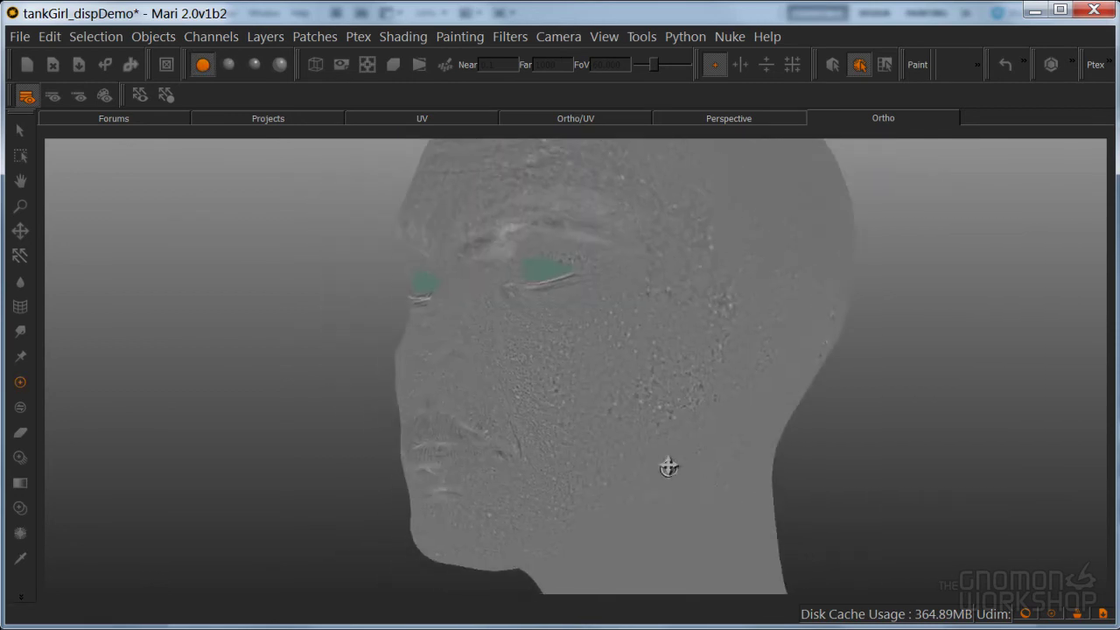
{"action": "left_click", "coordinate": [228, 63]}
{"action": "mouse_move", "coordinate": [563, 514]}
{"action": "middle_mouse_down", "text": "alt"}
{"action": "mouse_move", "coordinate": [570, 447]}
{"action": "mouse_move", "coordinate": [598, 432]}
{"action": "middle_mouse_up", "text": "alt"}
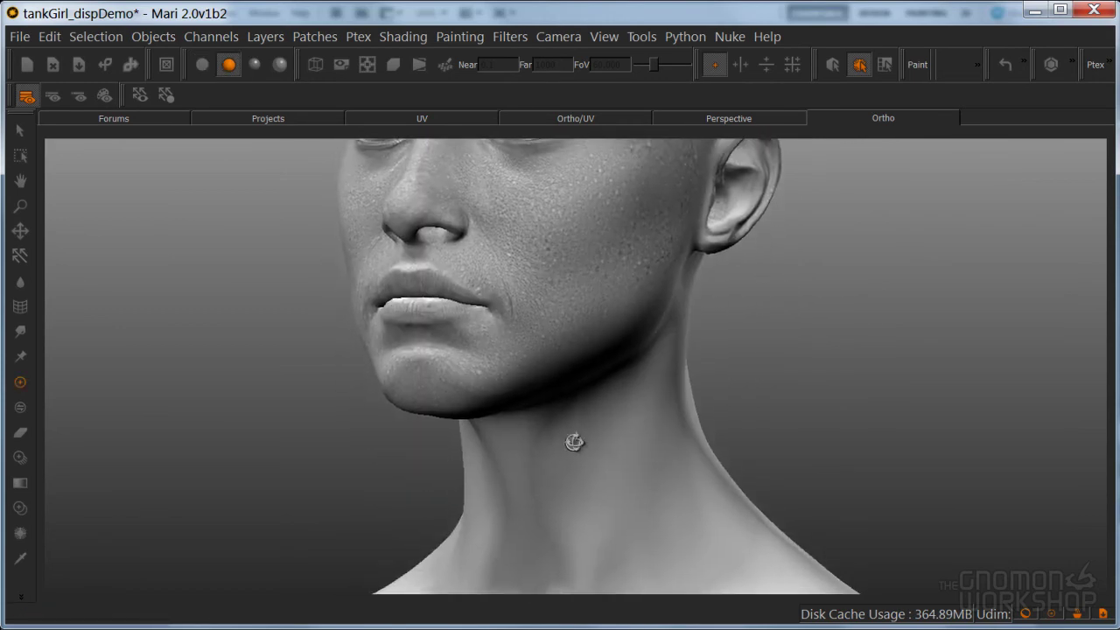
{"action": "left_click_drag", "start_coordinate": [581, 432], "coordinate": [610, 437], "text": "alt"}
{"action": "middle_click_drag", "start_coordinate": [614, 371], "coordinate": [644, 452], "text": "alt"}
{"action": "left_click_drag", "start_coordinate": [625, 442], "coordinate": [650, 459], "text": "alt"}
{"action": "mouse_move", "coordinate": [583, 418]}
{"action": "middle_mouse_down", "text": "alt"}
{"action": "mouse_move", "coordinate": [650, 455]}
{"action": "mouse_move", "coordinate": [639, 480]}
{"action": "middle_mouse_up", "text": "alt"}
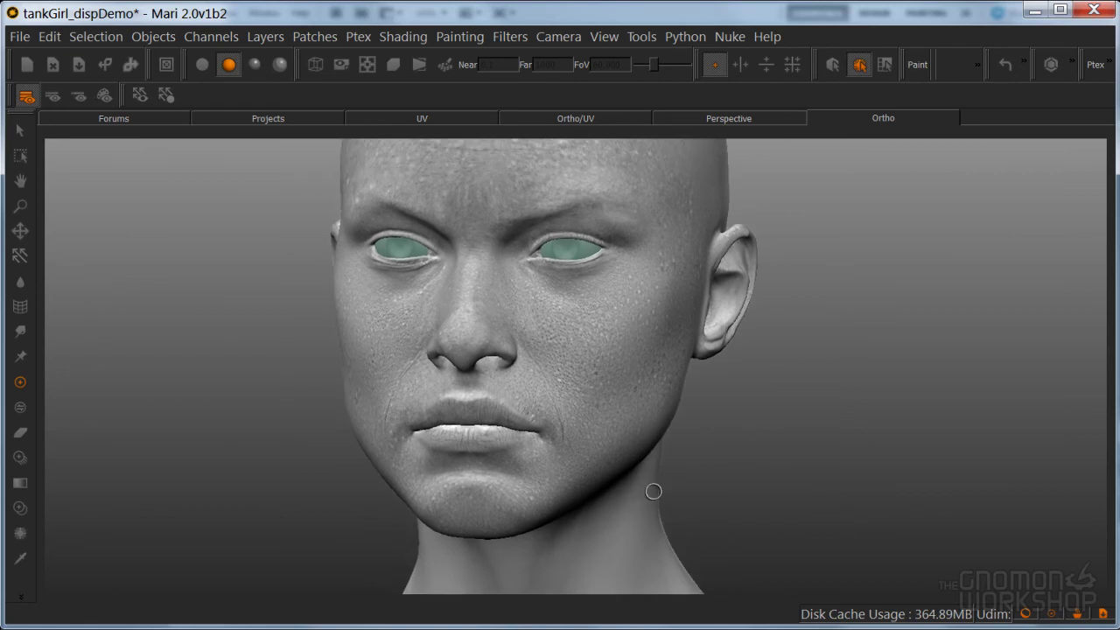
Examine the face and bare neck from farther out and in a closer three-quarter view
{"action": "scroll", "coordinate": [640, 477], "scroll_direction": "down", "scroll_amount": 4}
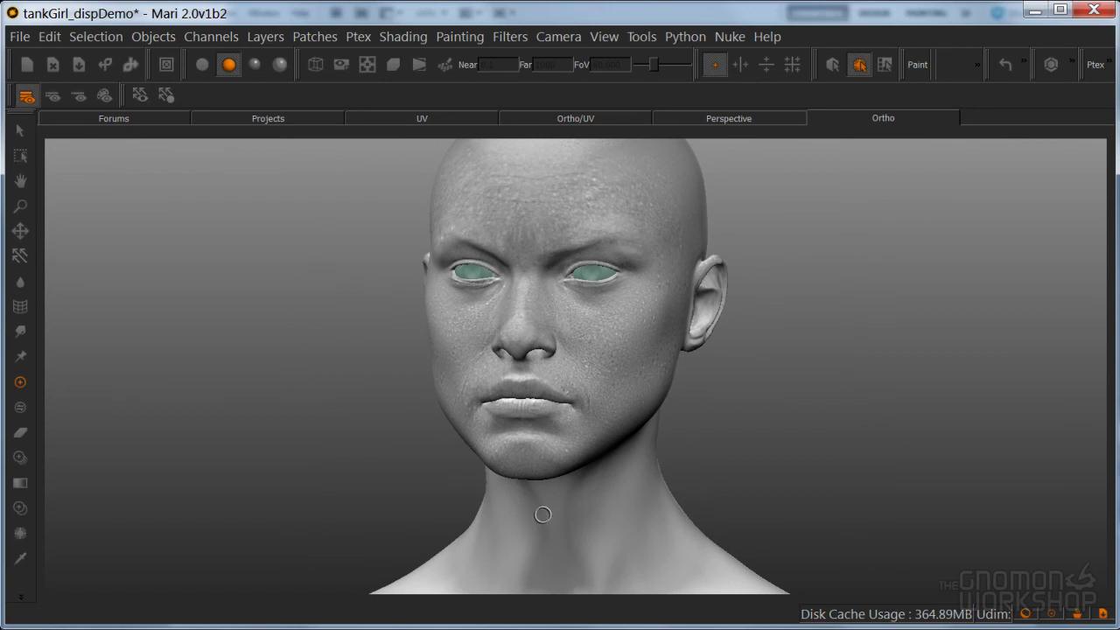
{"action": "scroll", "coordinate": [488, 520], "scroll_direction": "down", "scroll_amount": 3}
{"action": "scroll", "coordinate": [667, 422], "scroll_direction": "up", "scroll_amount": 5}
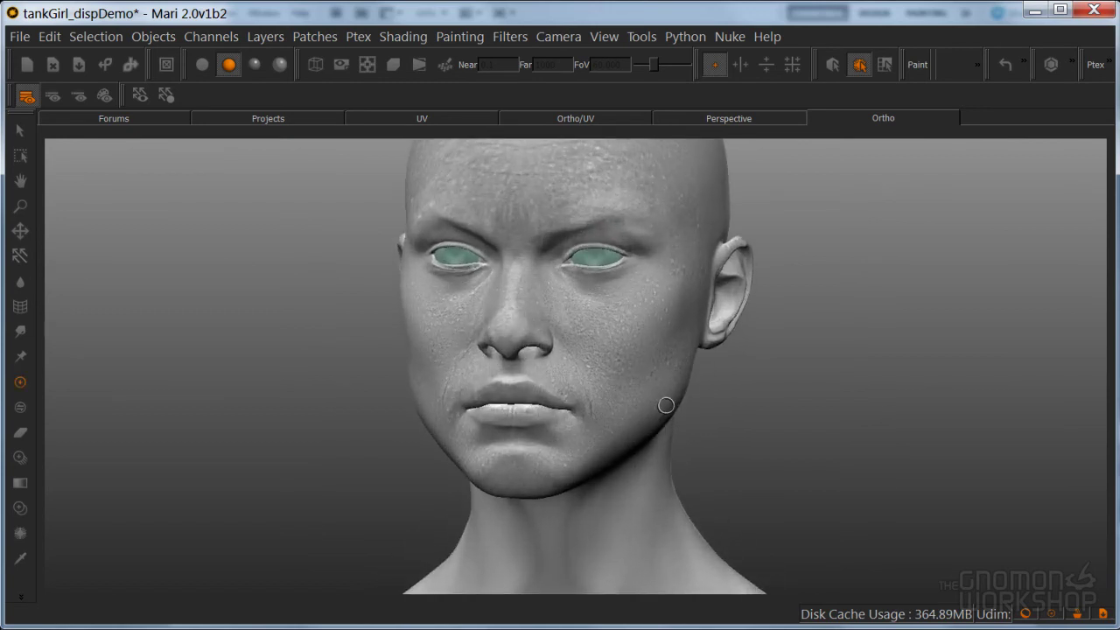
{"action": "mouse_move", "coordinate": [609, 368]}
{"action": "middle_mouse_down"}
{"action": "mouse_move", "coordinate": [603, 420]}
{"action": "mouse_move", "coordinate": [560, 467]}
{"action": "mouse_move", "coordinate": [570, 467]}
{"action": "mouse_move", "coordinate": [561, 486]}
{"action": "mouse_move", "coordinate": [628, 422]}
{"action": "mouse_move", "coordinate": [600, 429]}
{"action": "mouse_move", "coordinate": [709, 446]}
{"action": "middle_mouse_up"}
{"action": "left_click_drag", "start_coordinate": [710, 445], "coordinate": [613, 449], "text": "alt"}
{"action": "right_click_drag", "start_coordinate": [695, 418], "coordinate": [612, 418], "text": "alt"}
{"action": "left_click_drag", "start_coordinate": [612, 418], "coordinate": [595, 411], "text": "alt"}
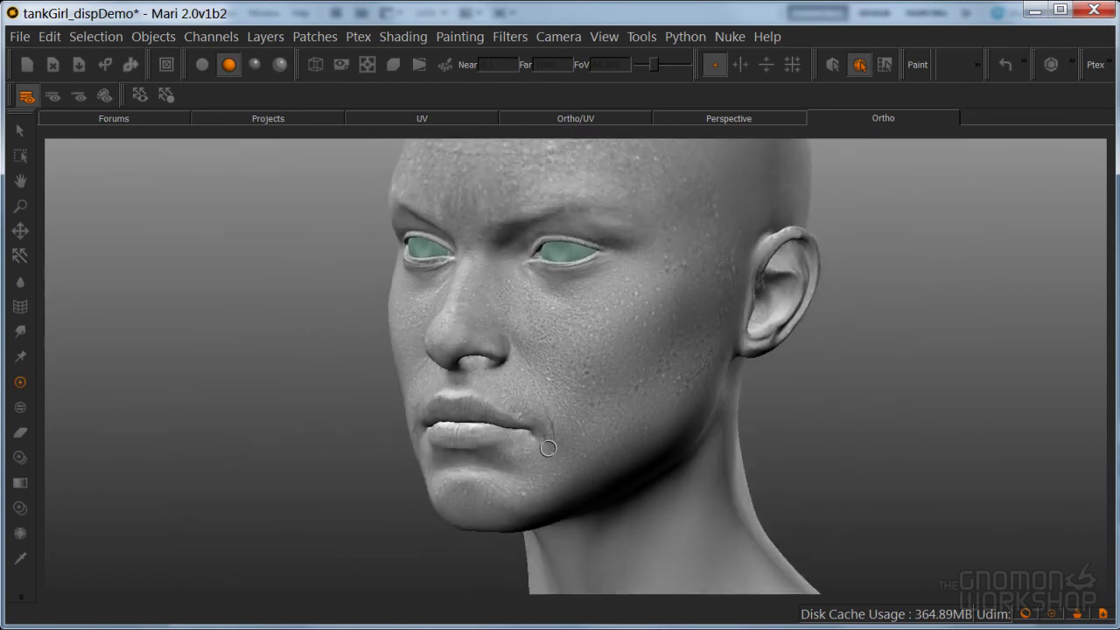
{"action": "middle_click_drag", "start_coordinate": [569, 437], "coordinate": [522, 387], "text": "alt"}
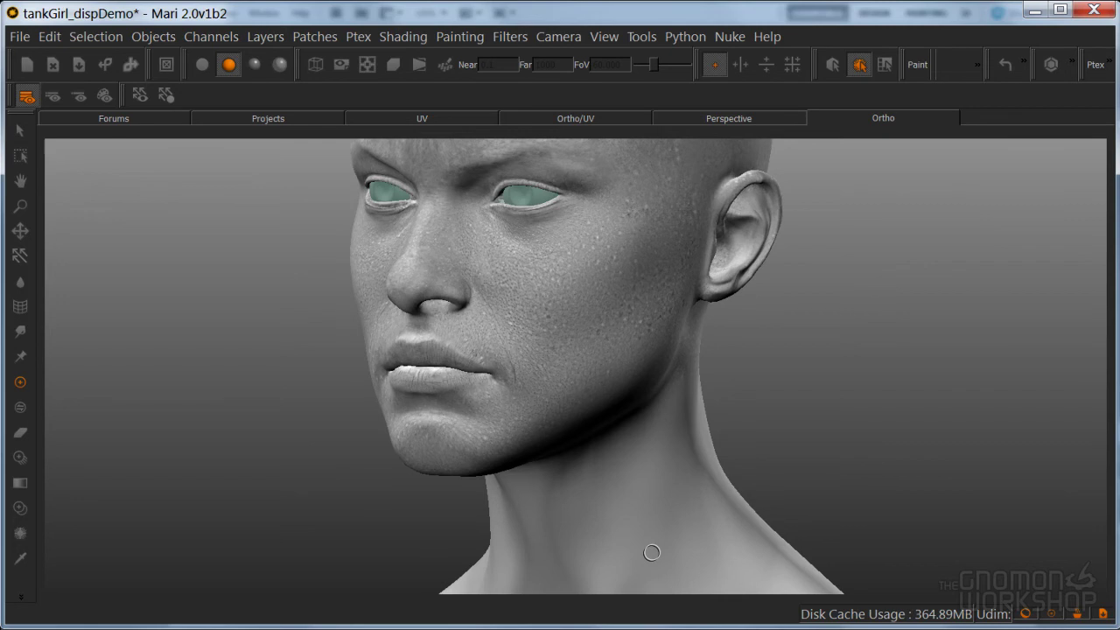
{"action": "middle_click_drag", "start_coordinate": [825, 414], "coordinate": [833, 416], "text": "alt"}
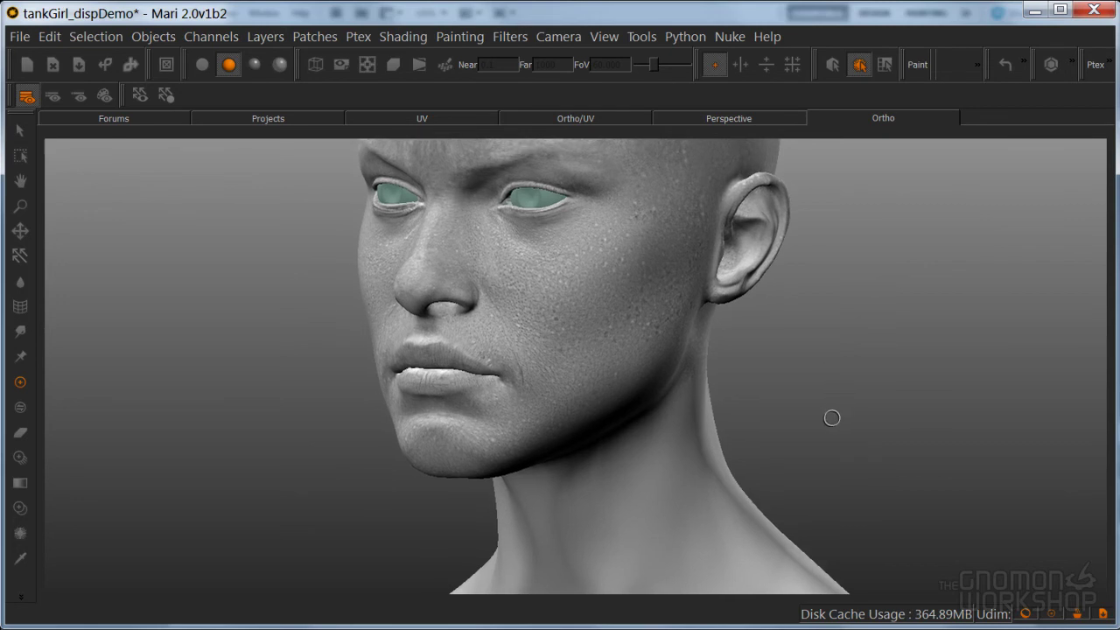
Bring back the hidden palettes, make the baseCOL layer visible and view the coloured head without lighting
{"action": "key", "text": "Tab"}
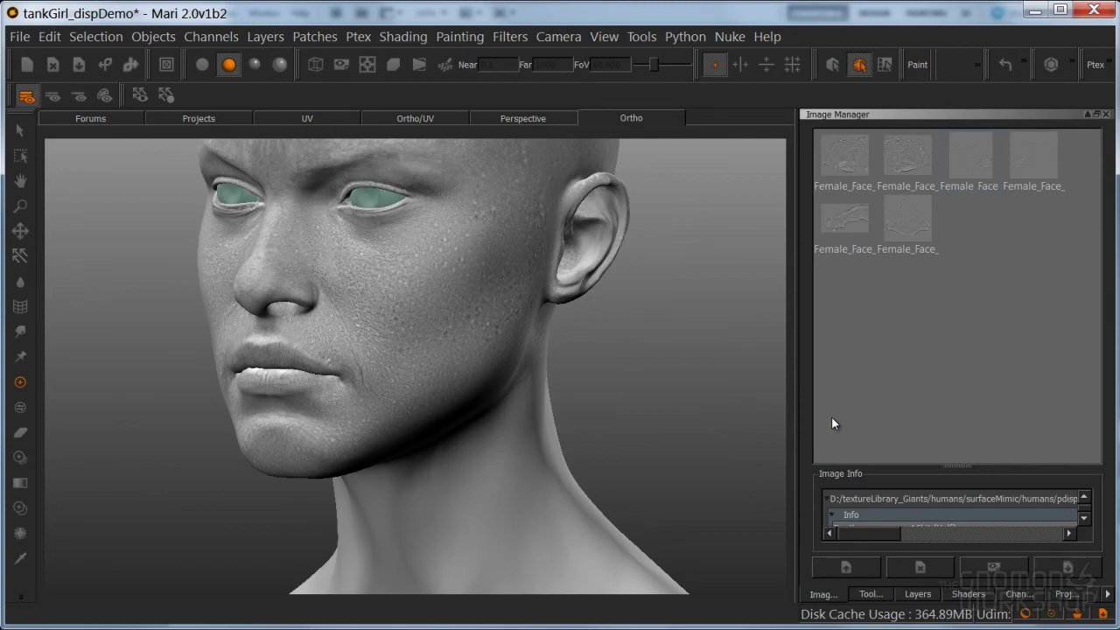
{"action": "left_click", "coordinate": [910, 596]}
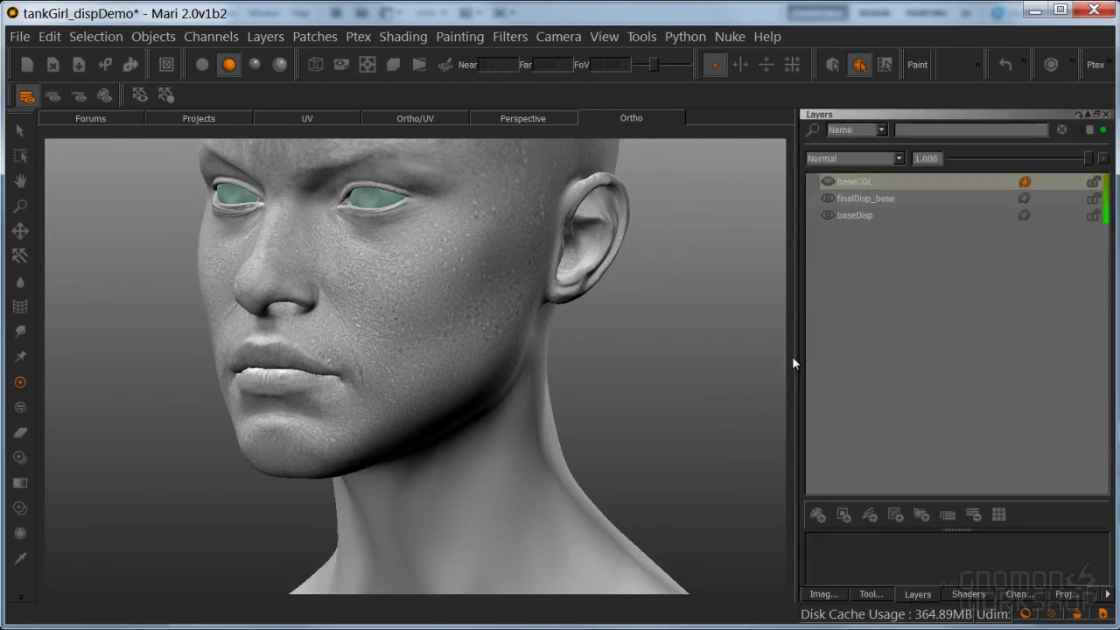
{"action": "left_click", "coordinate": [826, 180]}
{"action": "middle_click_drag", "start_coordinate": [601, 380], "coordinate": [426, 277]}
{"action": "key", "text": "l"}
{"action": "left_click_drag", "start_coordinate": [493, 312], "coordinate": [482, 311], "text": "alt"}
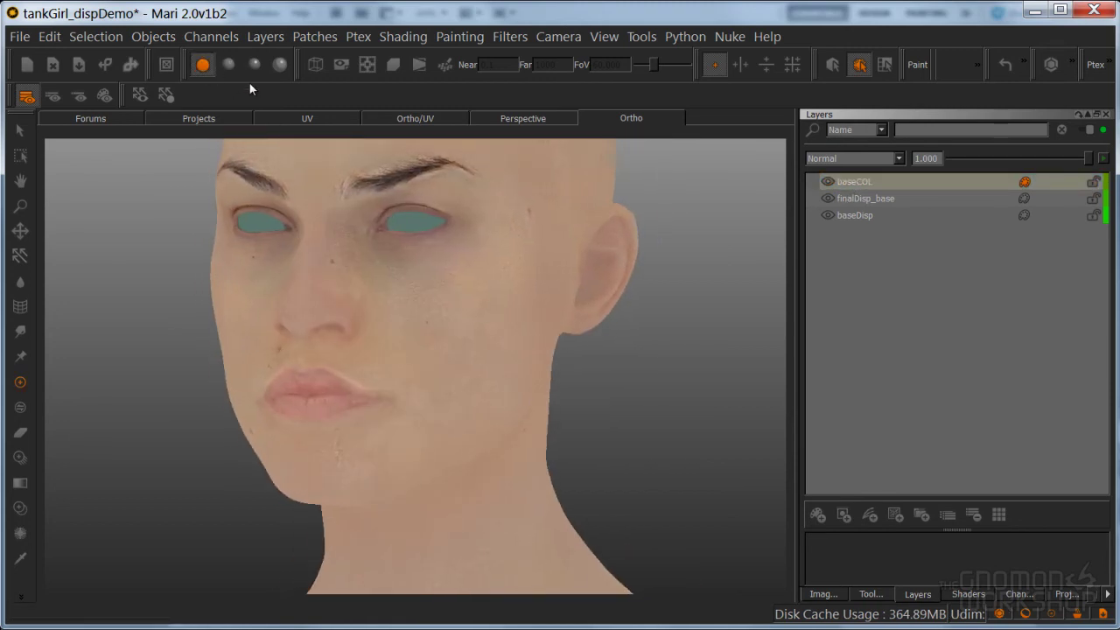
Examine the colour texture on the neck and chest, comparing flat and basic lighting
{"action": "left_click", "coordinate": [229, 65]}
{"action": "middle_click_drag", "start_coordinate": [517, 325], "coordinate": [569, 270], "text": "alt"}
{"action": "middle_click_drag", "start_coordinate": [554, 380], "coordinate": [522, 309]}
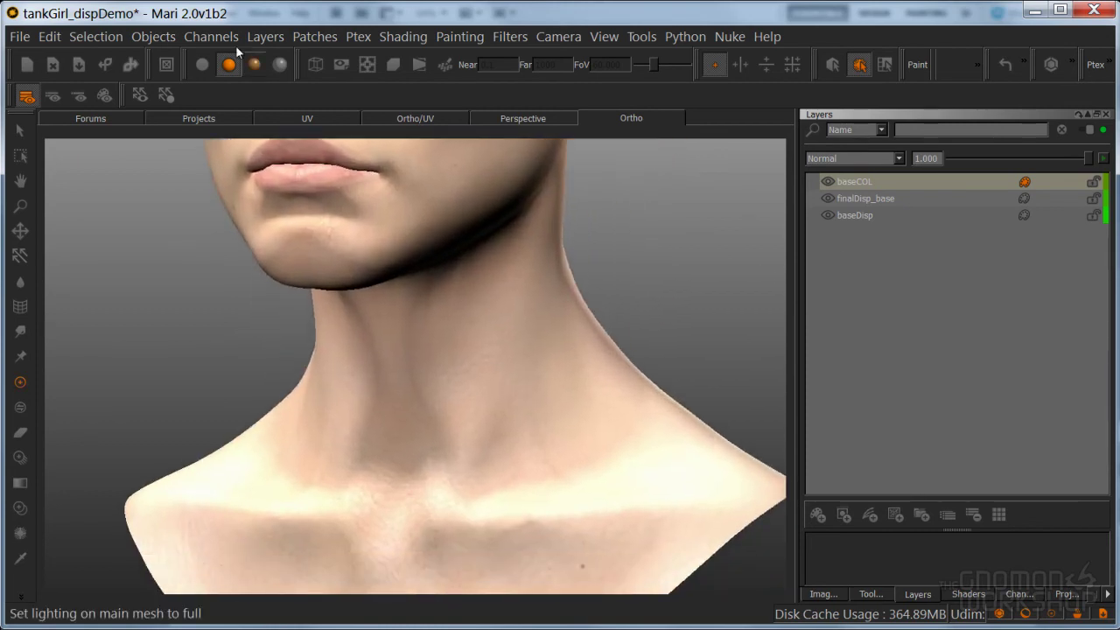
{"action": "left_click", "coordinate": [202, 65]}
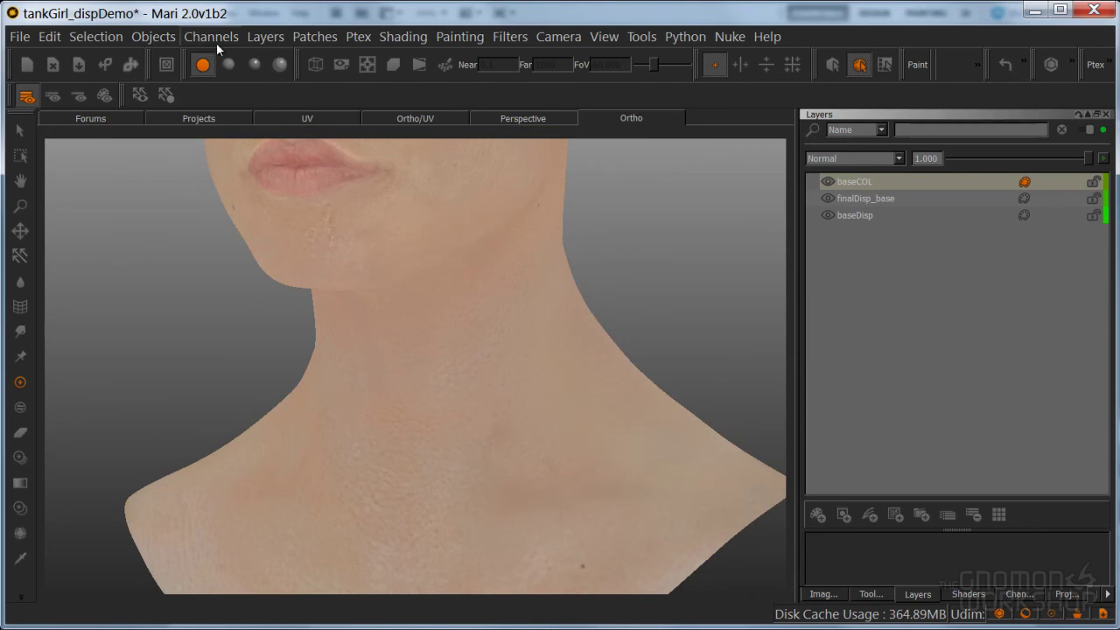
{"action": "left_click", "coordinate": [228, 69]}
{"action": "right_click_drag", "start_coordinate": [490, 341], "coordinate": [450, 345], "text": "alt"}
{"action": "middle_click_drag", "start_coordinate": [450, 345], "coordinate": [487, 520], "text": "alt"}
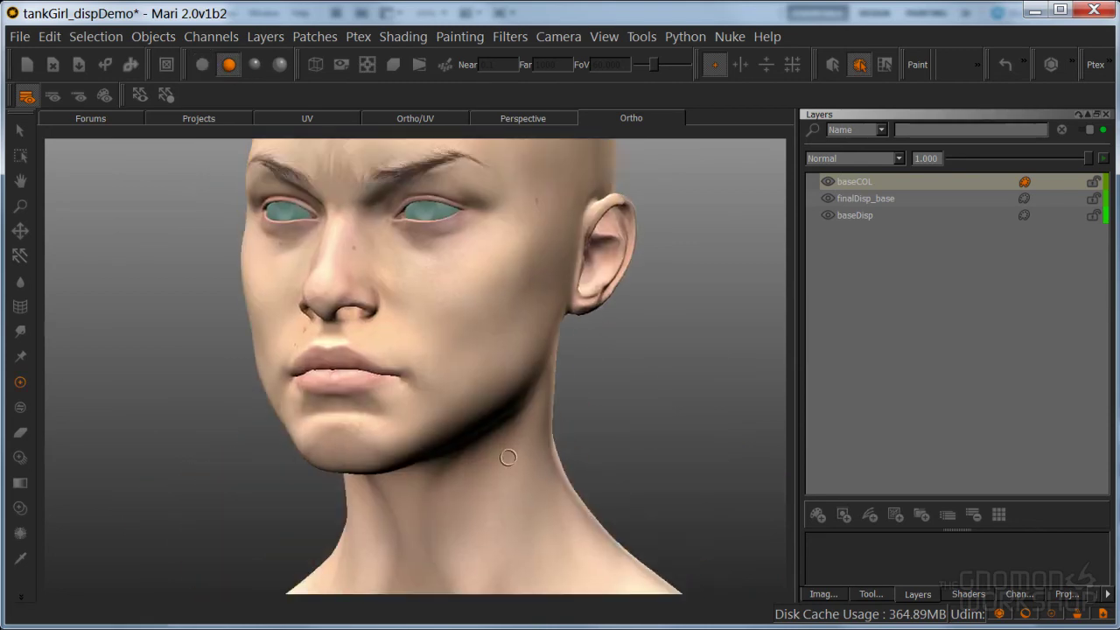
Examine the coloured, lit face from a three-quarter view and then closer from the opposite side
{"action": "left_click_drag", "start_coordinate": [487, 520], "coordinate": [560, 490], "text": "alt"}
{"action": "middle_click_drag", "start_coordinate": [543, 412], "coordinate": [605, 429], "text": "alt"}
{"action": "left_click_drag", "start_coordinate": [605, 428], "coordinate": [570, 434], "text": "alt"}
{"action": "middle_click_drag", "start_coordinate": [558, 435], "coordinate": [574, 403], "text": "alt"}
{"action": "left_click_drag", "start_coordinate": [589, 418], "coordinate": [554, 428], "text": "alt"}
{"action": "middle_click_drag", "start_coordinate": [569, 400], "coordinate": [542, 368], "text": "alt"}
{"action": "mouse_move", "coordinate": [581, 401]}
{"action": "left_mouse_down", "text": "alt"}
{"action": "mouse_move", "coordinate": [510, 408]}
{"action": "mouse_move", "coordinate": [572, 388]}
{"action": "mouse_move", "coordinate": [575, 425]}
{"action": "mouse_move", "coordinate": [551, 412]}
{"action": "left_mouse_up", "text": "alt"}
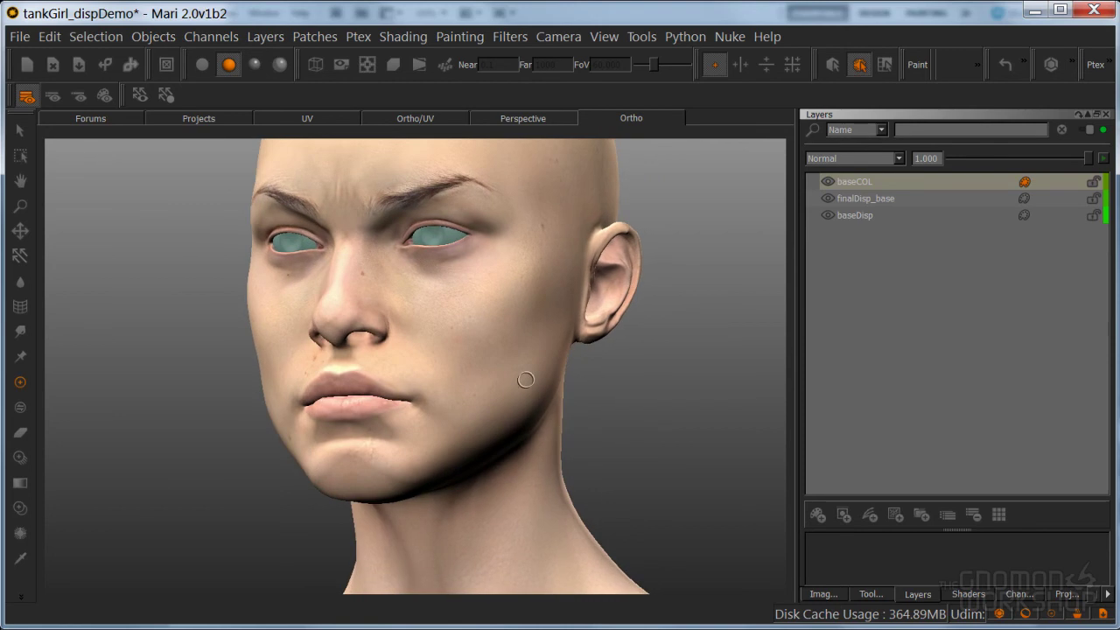
{"action": "left_click_drag", "start_coordinate": [340, 264], "coordinate": [452, 315], "text": "alt"}
{"action": "right_click_drag", "start_coordinate": [452, 315], "coordinate": [522, 219], "text": "alt"}
{"action": "mouse_move", "coordinate": [470, 335]}
{"action": "left_mouse_down", "text": "alt"}
{"action": "mouse_move", "coordinate": [497, 362]}
{"action": "mouse_move", "coordinate": [413, 383]}
{"action": "left_mouse_up", "text": "alt"}
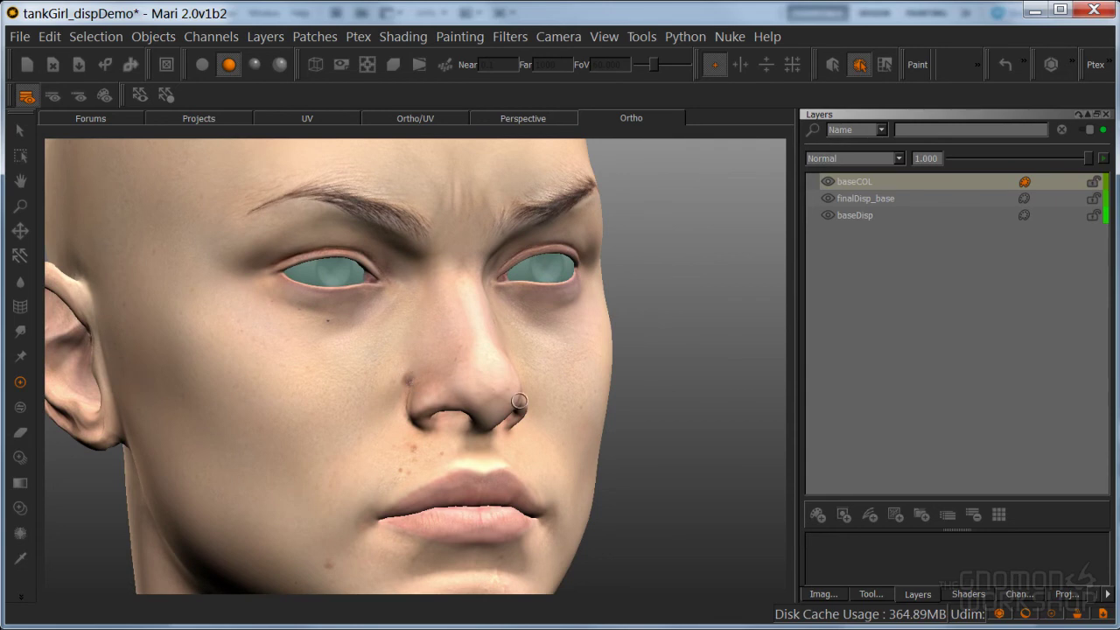
Toggle the baseCOL layer off and on against the displacement, and give it a Luminosity adjustment stack
{"action": "left_click", "coordinate": [827, 181]}
{"action": "left_click", "coordinate": [862, 199]}
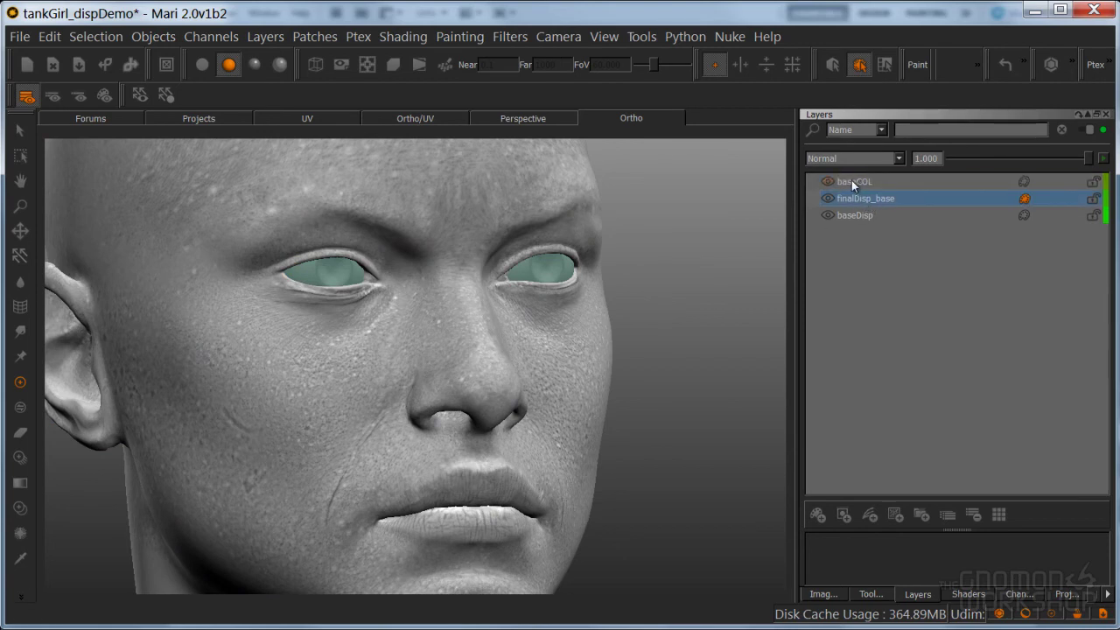
{"action": "left_click", "coordinate": [849, 181]}
{"action": "right_click", "coordinate": [1036, 181]}
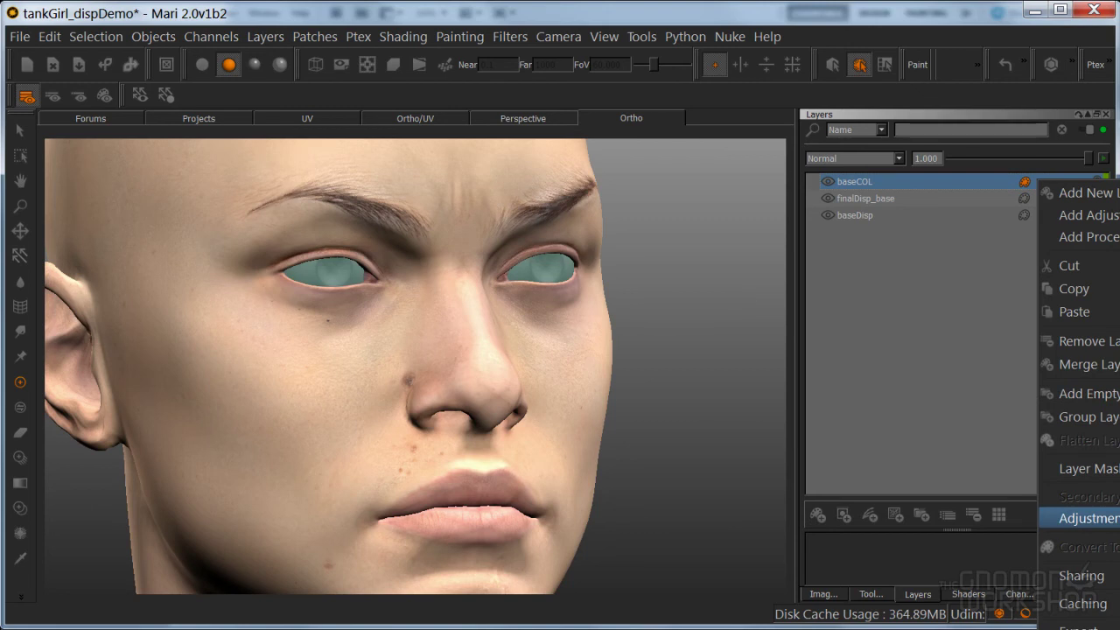
{"action": "left_click", "coordinate": [1119, 520]}
{"action": "left_click", "coordinate": [1059, 182]}
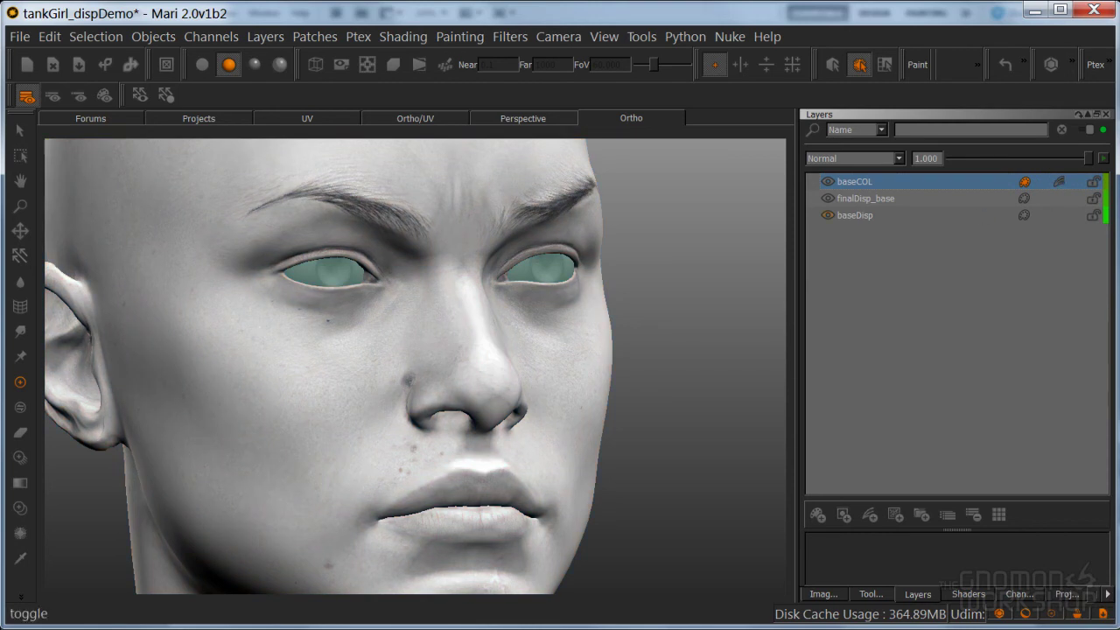
Switch to flat lighting and open the baseCOL layer's adjustment stack as a docked palette
{"action": "left_click", "coordinate": [203, 64]}
{"action": "mouse_move", "coordinate": [465, 343]}
{"action": "middle_mouse_down"}
{"action": "mouse_move", "coordinate": [492, 338]}
{"action": "mouse_move", "coordinate": [382, 367]}
{"action": "mouse_move", "coordinate": [406, 356]}
{"action": "mouse_move", "coordinate": [383, 353]}
{"action": "middle_mouse_up"}
{"action": "key", "text": "p"}
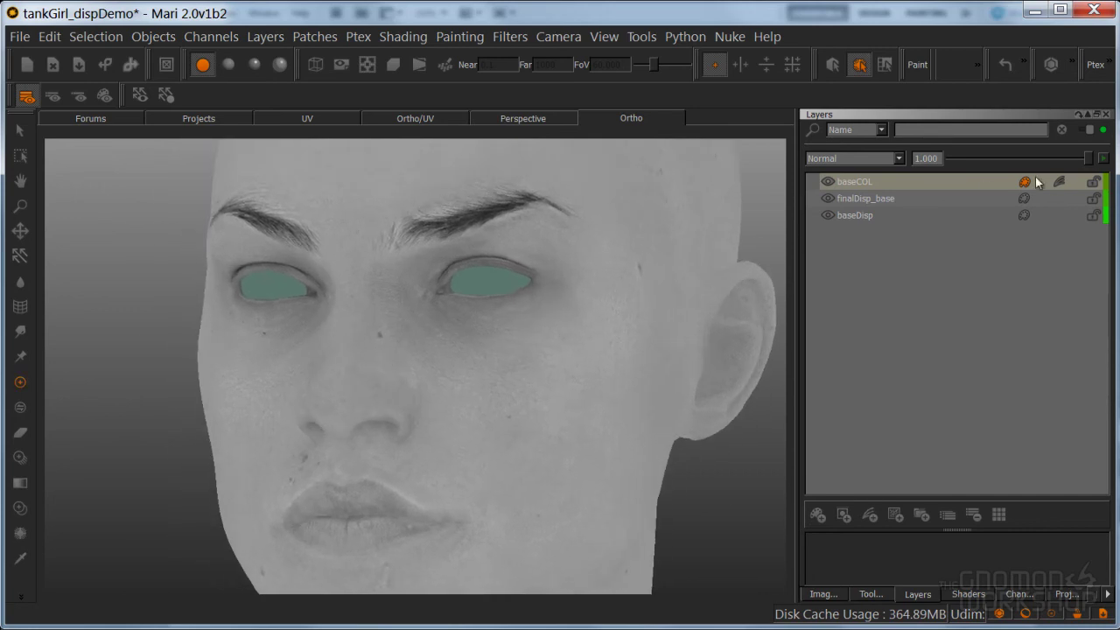
{"action": "right_click", "coordinate": [1059, 181]}
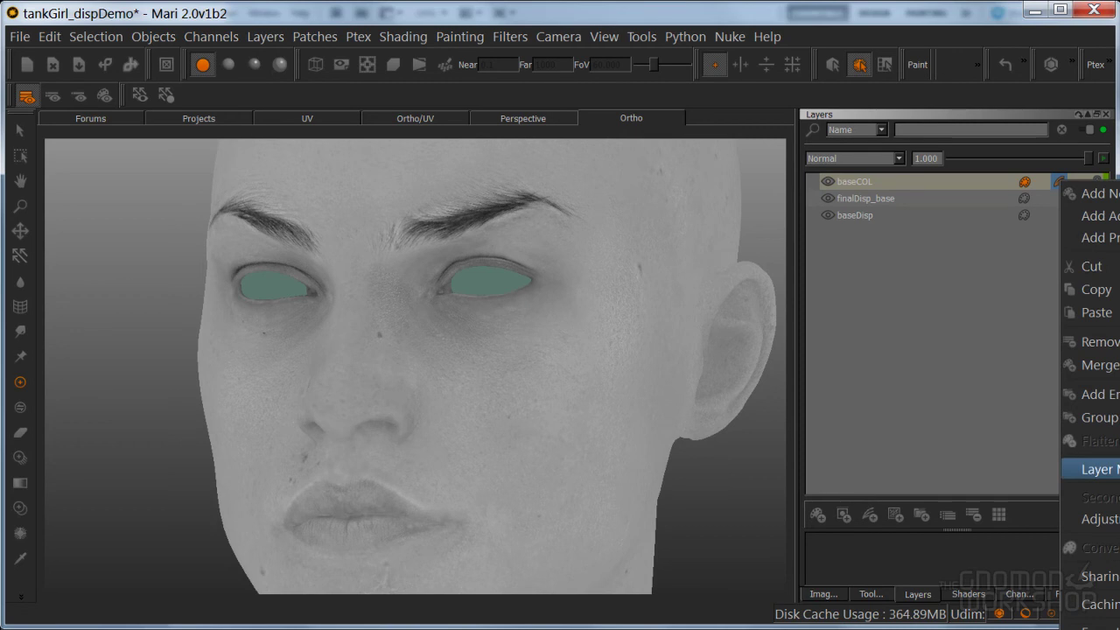
{"action": "left_click", "coordinate": [1063, 180]}
{"action": "left_click", "coordinate": [1063, 180]}
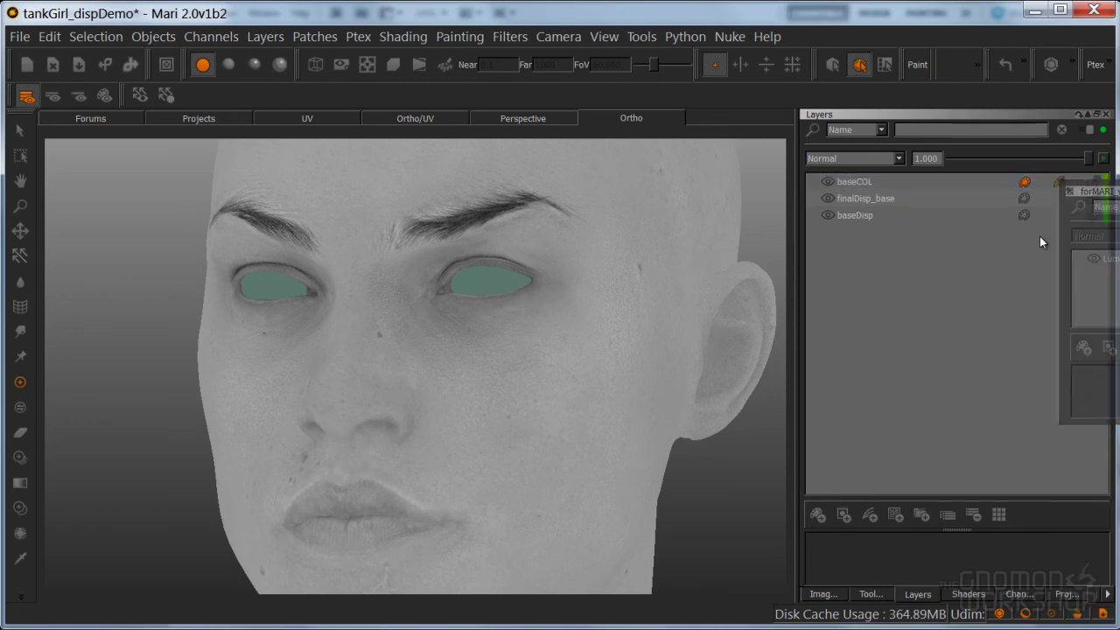
{"action": "left_click_drag", "start_coordinate": [1099, 193], "coordinate": [867, 265]}
{"action": "key", "text": "Escape"}
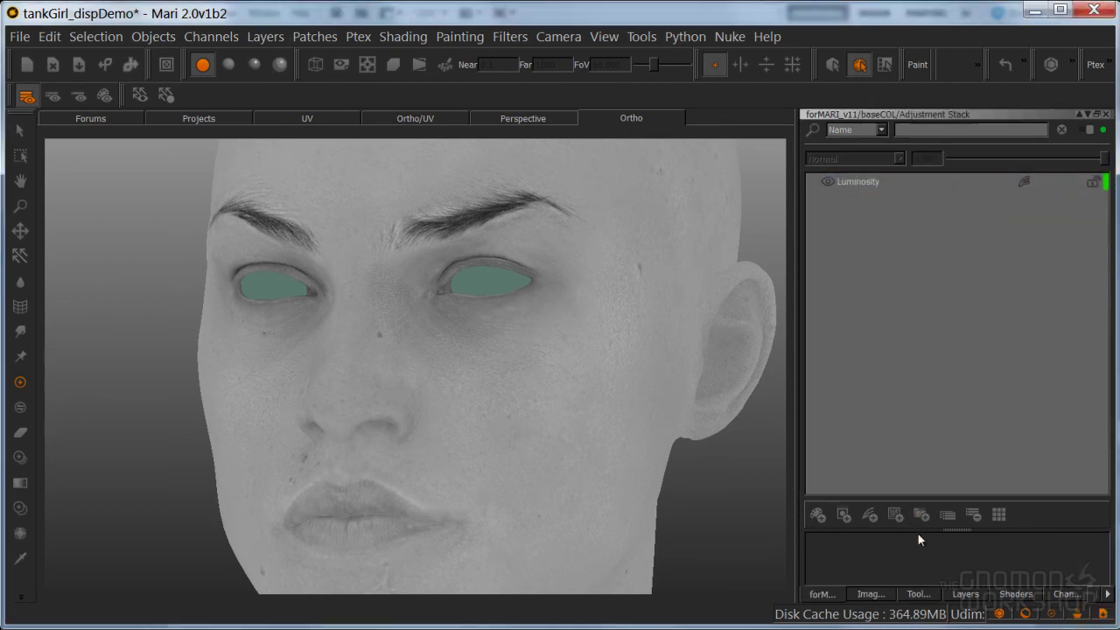
Add a Levels adjustment above Luminosity and set its input White to 0.847 and Mid to 0.608
{"action": "left_click", "coordinate": [869, 516]}
{"action": "left_click", "coordinate": [914, 340]}
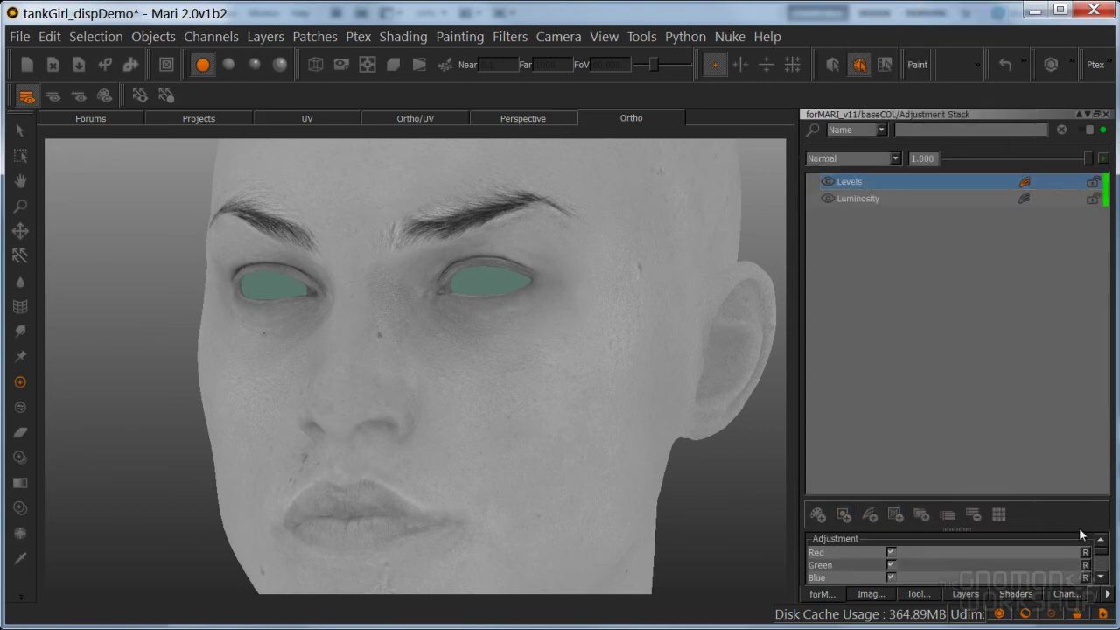
{"action": "left_click_drag", "start_coordinate": [950, 528], "coordinate": [952, 369]}
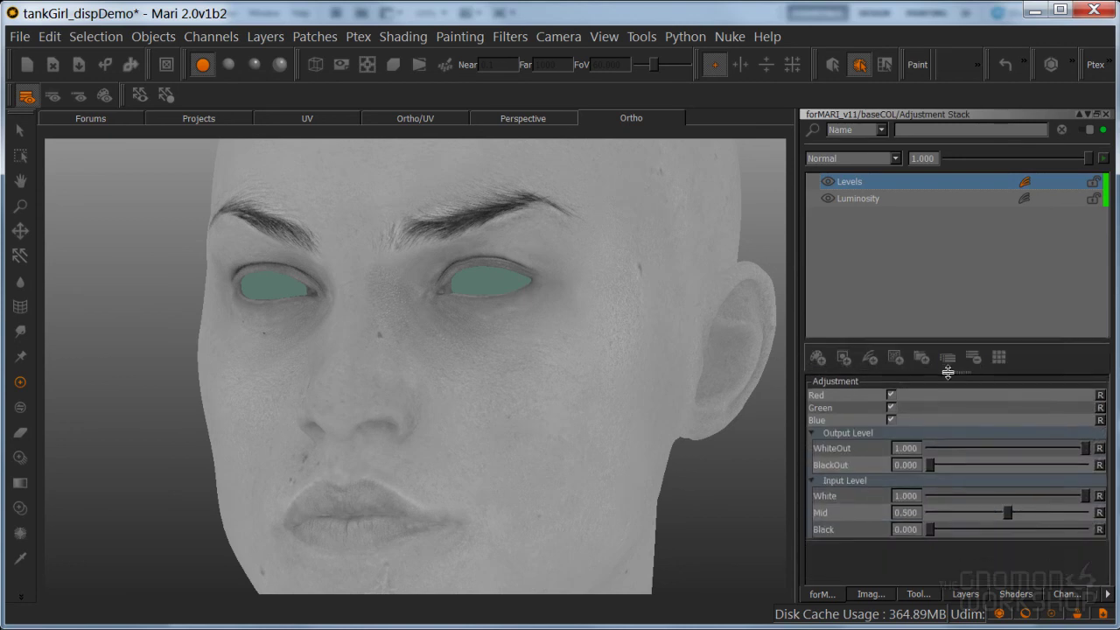
{"action": "left_click_drag", "start_coordinate": [1084, 494], "coordinate": [1024, 510]}
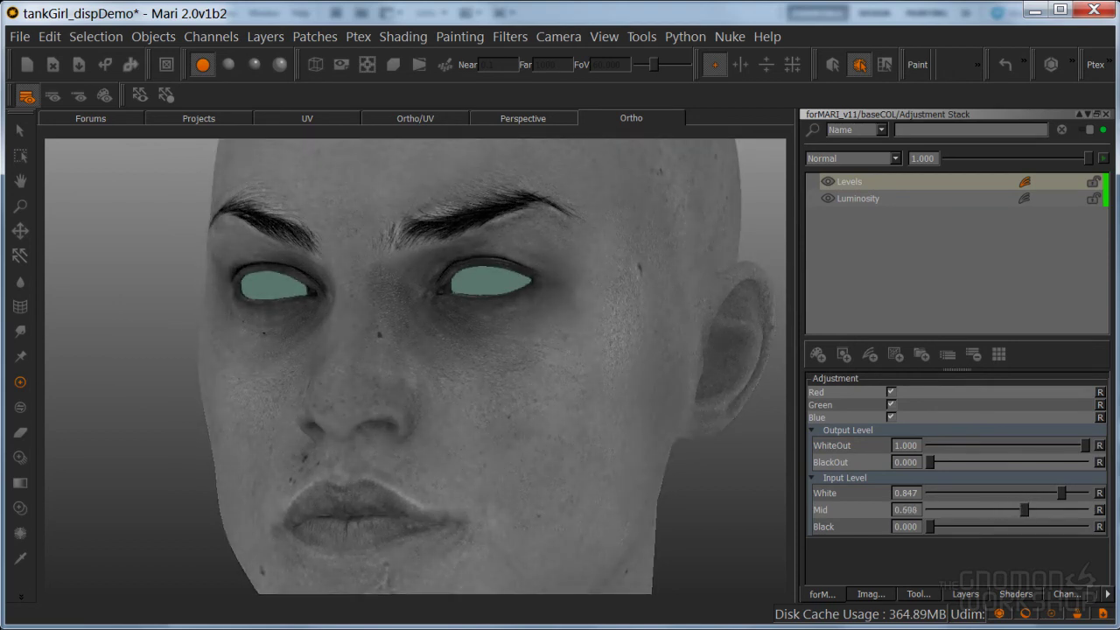
Check the greyscale texture on the face, neck and chest, and set the Levels input Mid to 0.599
{"action": "middle_click_drag", "start_coordinate": [542, 436], "coordinate": [536, 348], "text": "alt"}
{"action": "right_click_drag", "start_coordinate": [536, 348], "coordinate": [472, 346], "text": "alt"}
{"action": "middle_click_drag", "start_coordinate": [508, 364], "coordinate": [490, 316], "text": "alt"}
{"action": "right_click_drag", "start_coordinate": [490, 317], "coordinate": [537, 379], "text": "alt"}
{"action": "middle_click_drag", "start_coordinate": [537, 383], "coordinate": [517, 220], "text": "alt"}
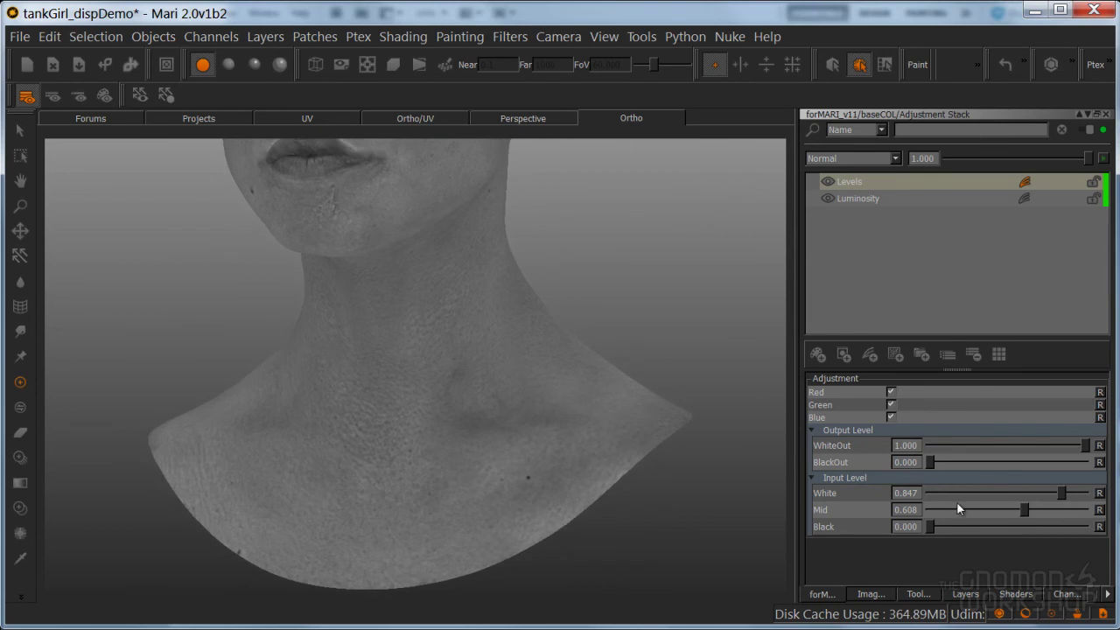
{"action": "left_click_drag", "start_coordinate": [1023, 509], "coordinate": [1024, 509]}
{"action": "middle_click_drag", "start_coordinate": [485, 332], "coordinate": [511, 467], "text": "alt"}
{"action": "right_click_drag", "start_coordinate": [511, 467], "coordinate": [539, 396], "text": "alt"}
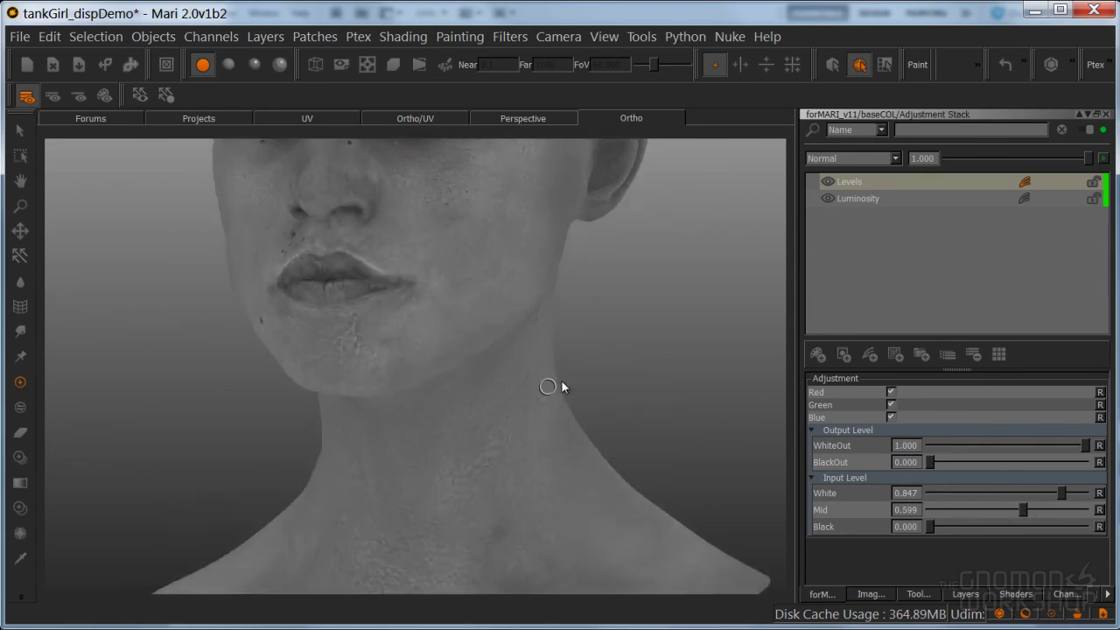
{"action": "middle_click_drag", "start_coordinate": [539, 396], "coordinate": [531, 469], "text": "alt"}
Close the adjustment stack, add a mask that hides the baseCOL layer, and make the mask the paint target
{"action": "left_click", "coordinate": [1105, 114]}
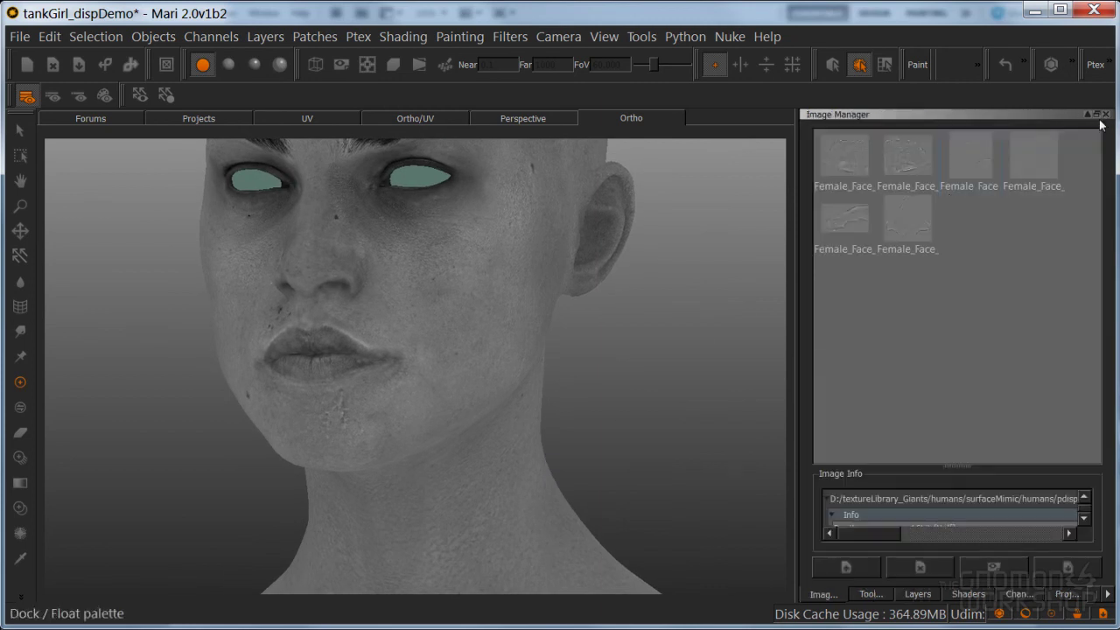
{"action": "left_click", "coordinate": [910, 597]}
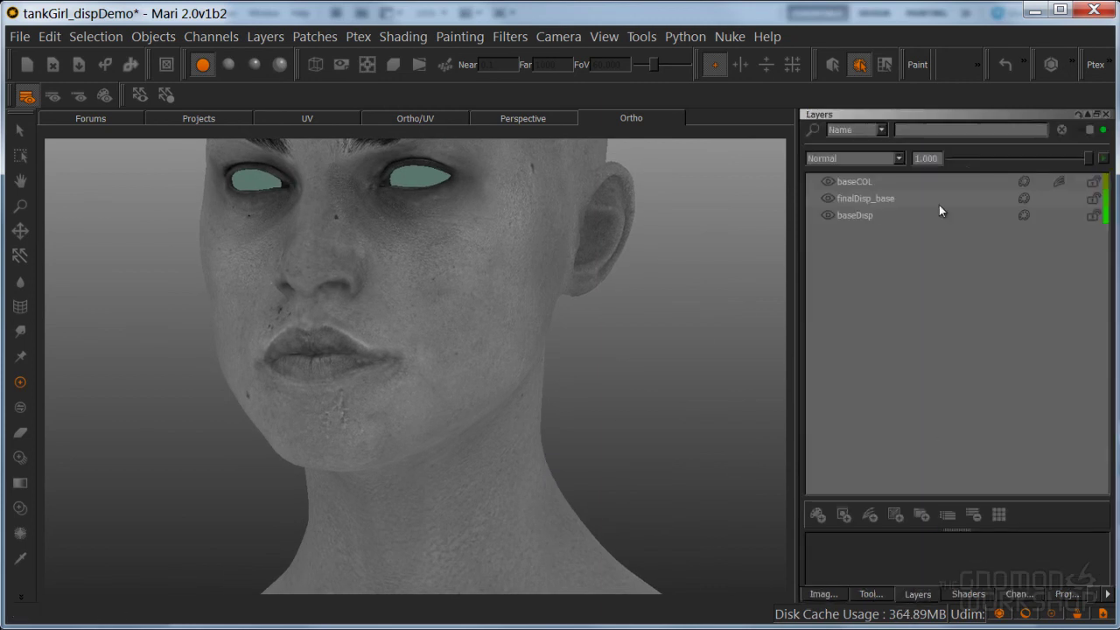
{"action": "right_click", "coordinate": [977, 181]}
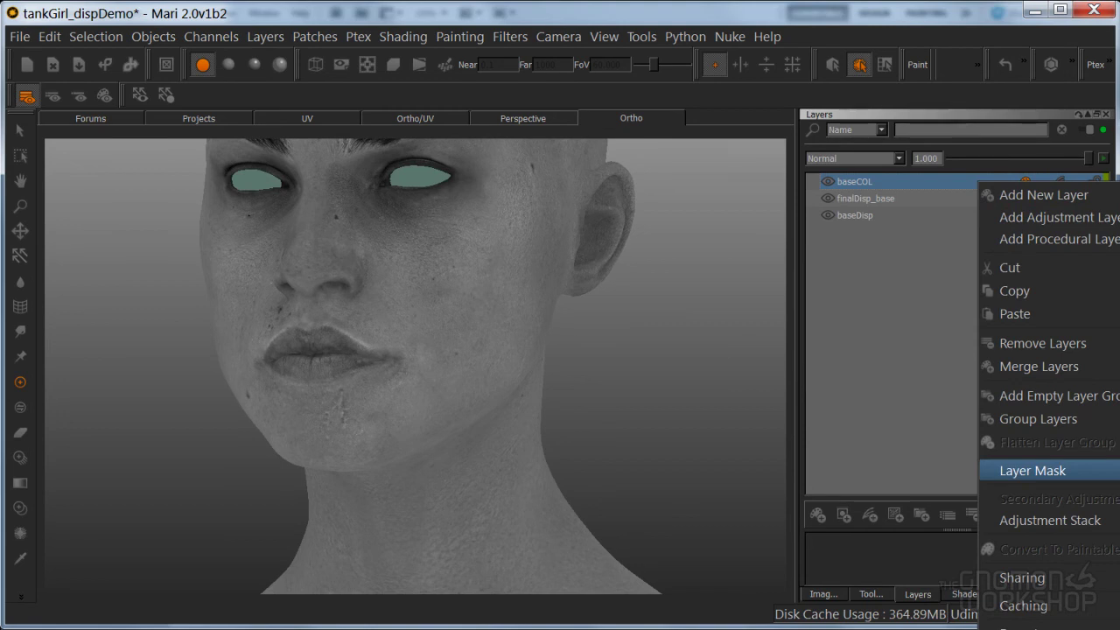
{"action": "left_click", "coordinate": [991, 186]}
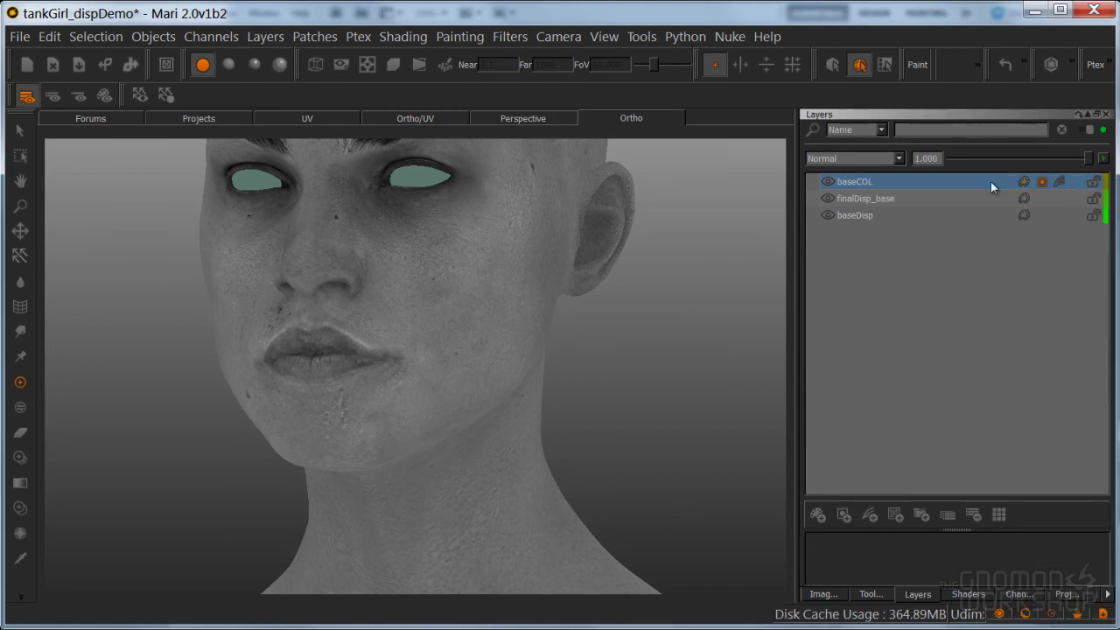
{"action": "left_click", "coordinate": [1041, 182]}
Frame the neck in side profile and choose a textured brush from the Organic Brushes shelf
{"action": "middle_click_drag", "start_coordinate": [674, 350], "coordinate": [492, 367]}
{"action": "scroll", "coordinate": [580, 325], "scroll_direction": "up", "scroll_amount": 2}
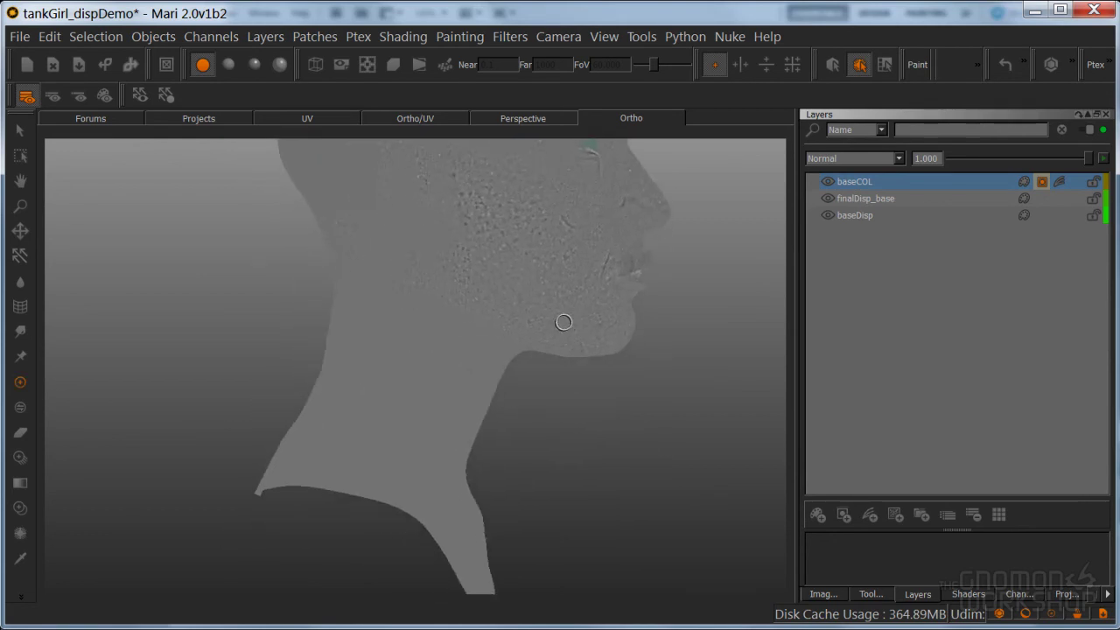
{"action": "key", "text": "k"}
{"action": "left_click", "coordinate": [664, 352]}
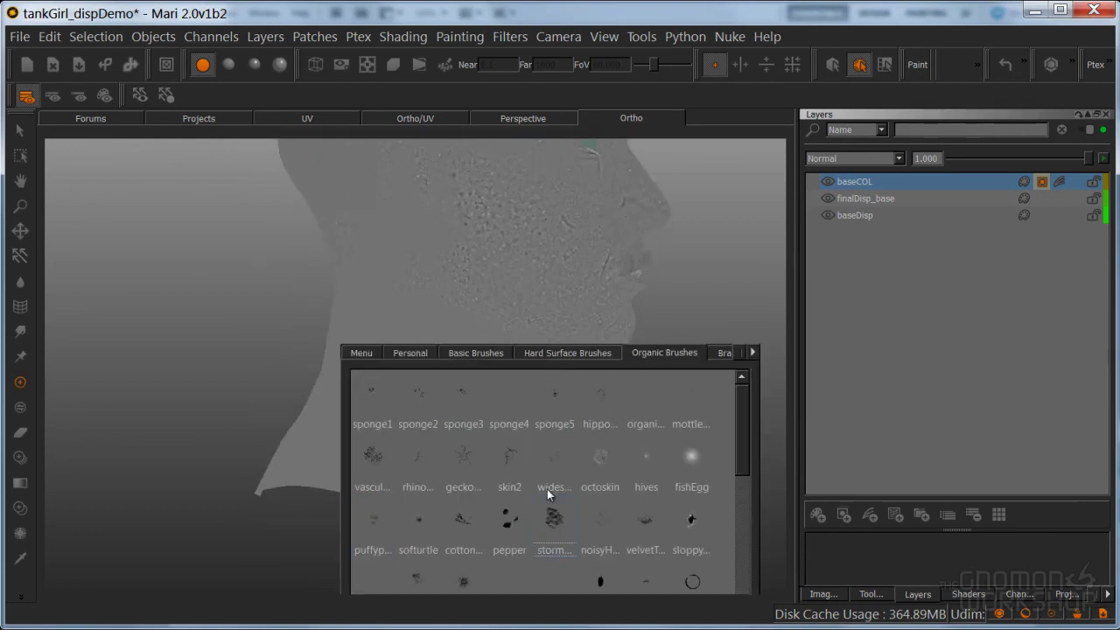
{"action": "key", "text": "k"}
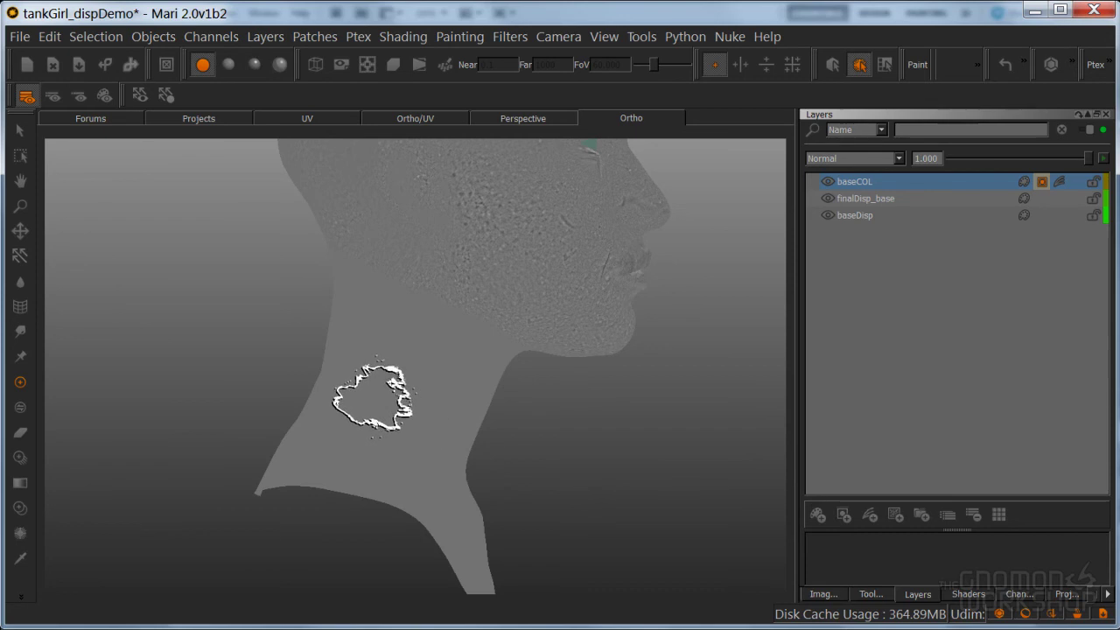
Reset the paint colours to black and white, and paint the baseCOL mask across the side of the neck up to the jawline
{"action": "middle_click_drag", "start_coordinate": [363, 400], "coordinate": [373, 388], "text": "alt"}
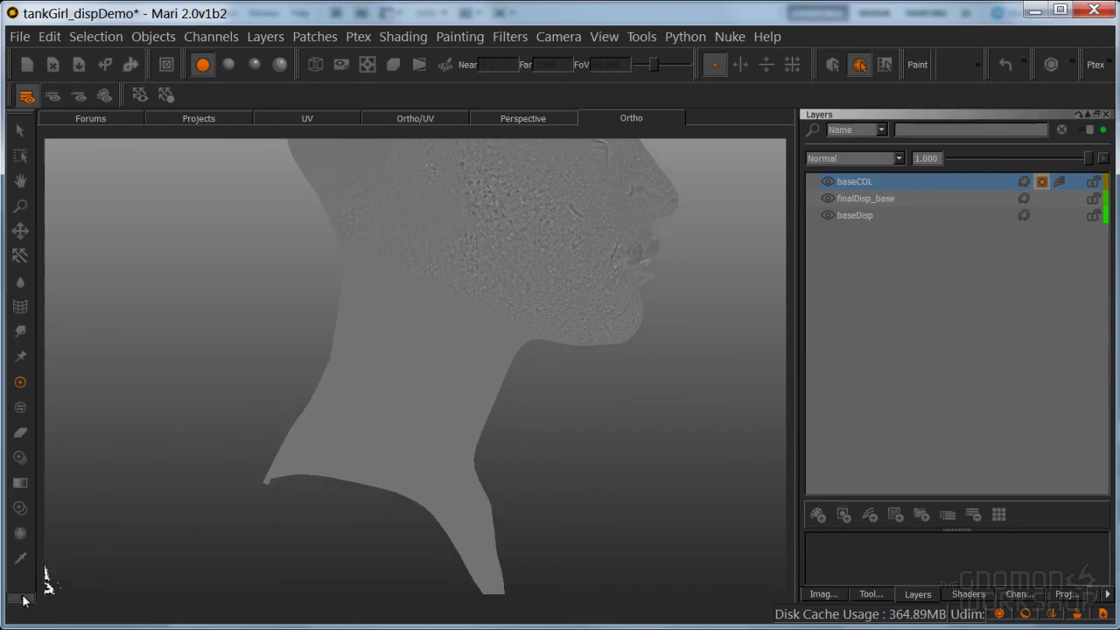
{"action": "left_click", "coordinate": [24, 600]}
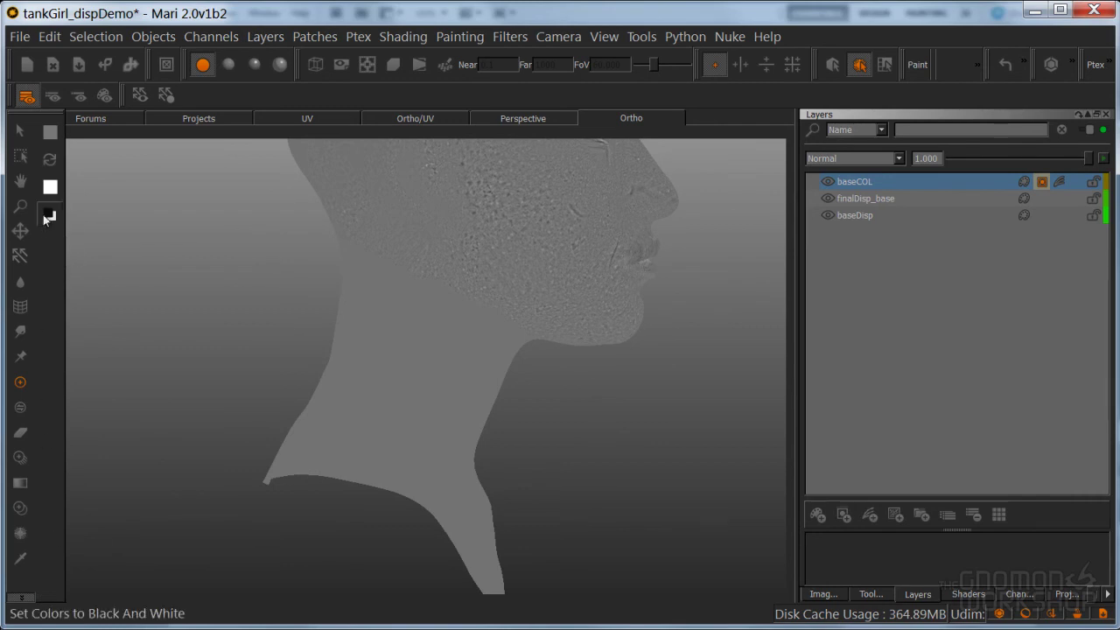
{"action": "left_click", "coordinate": [48, 214]}
{"action": "mouse_move", "coordinate": [377, 408]}
{"action": "left_mouse_down"}
{"action": "mouse_move", "coordinate": [428, 417]}
{"action": "mouse_move", "coordinate": [432, 433]}
{"action": "left_mouse_up"}
{"action": "key", "text": "r"}
{"action": "left_click_drag", "start_coordinate": [369, 418], "coordinate": [296, 426]}
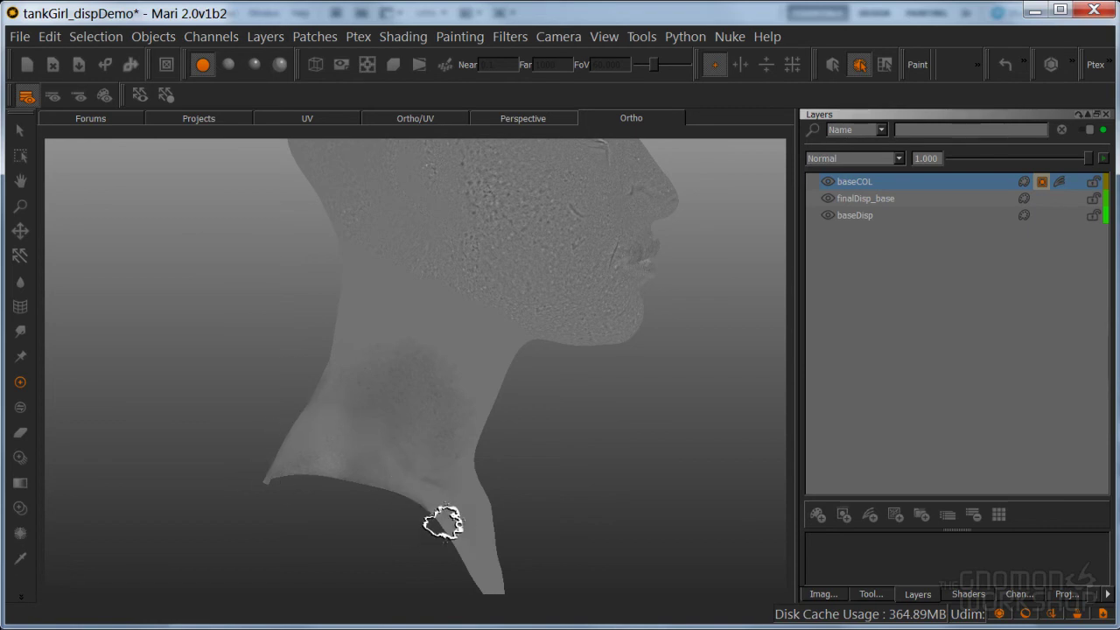
{"action": "mouse_move", "coordinate": [473, 461]}
{"action": "left_mouse_down"}
{"action": "mouse_move", "coordinate": [473, 389]}
{"action": "mouse_move", "coordinate": [504, 362]}
{"action": "mouse_move", "coordinate": [509, 337]}
{"action": "mouse_move", "coordinate": [432, 301]}
{"action": "mouse_move", "coordinate": [499, 337]}
{"action": "mouse_move", "coordinate": [391, 303]}
{"action": "mouse_move", "coordinate": [359, 264]}
{"action": "mouse_move", "coordinate": [333, 342]}
{"action": "mouse_move", "coordinate": [335, 250]}
{"action": "left_mouse_up"}
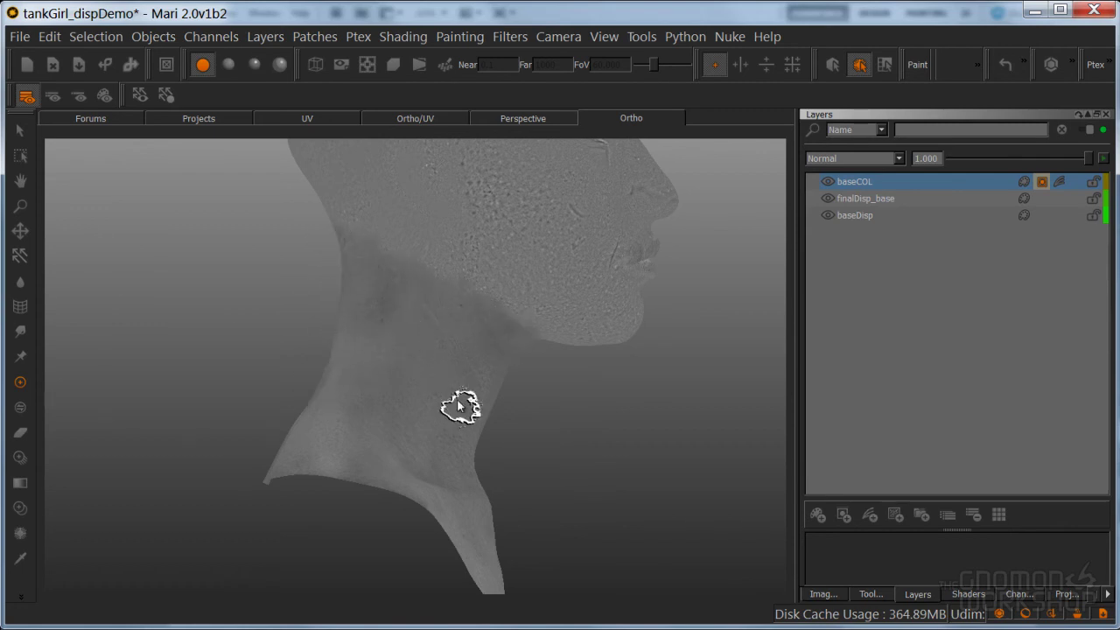
{"action": "mouse_move", "coordinate": [369, 468]}
{"action": "left_mouse_down"}
{"action": "mouse_move", "coordinate": [473, 508]}
{"action": "mouse_move", "coordinate": [467, 459]}
{"action": "left_mouse_up"}
{"action": "key", "text": "b"}
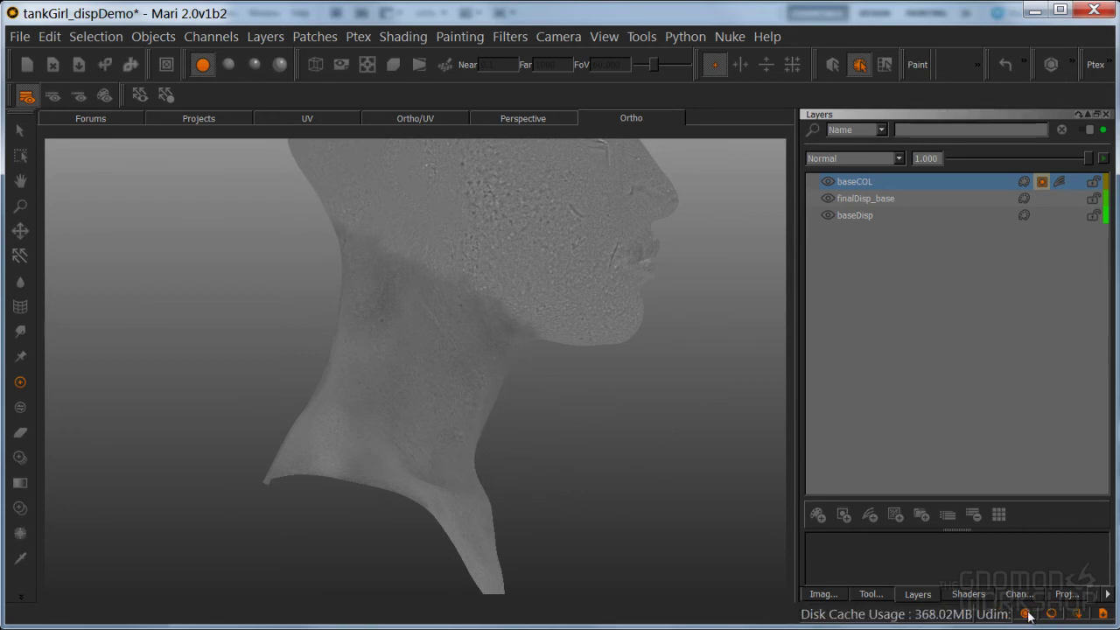
Set the input Mid of the Levels adjustment on baseCOL to 0.568
{"action": "left_click_drag", "start_coordinate": [598, 386], "coordinate": [578, 377], "text": "alt"}
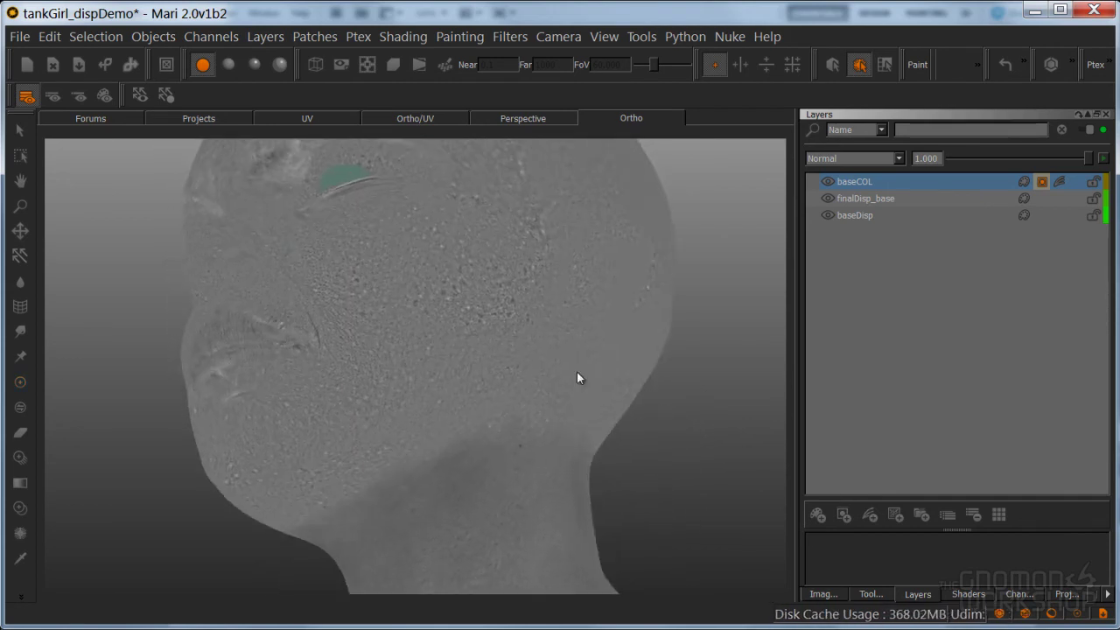
{"action": "left_click", "coordinate": [1055, 180]}
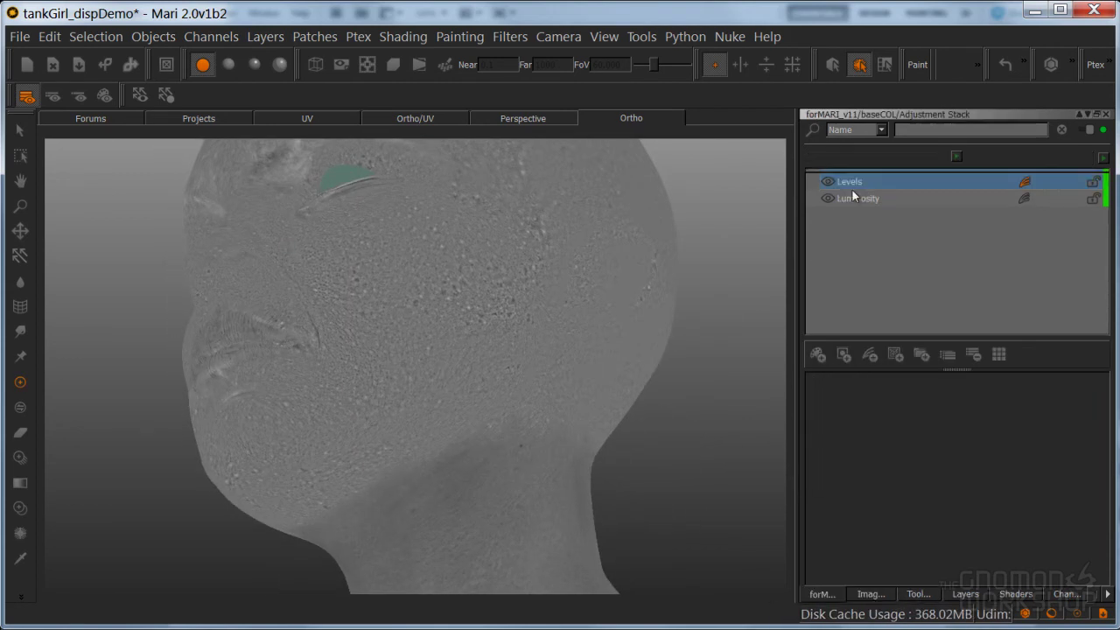
{"action": "left_click_drag", "start_coordinate": [1025, 512], "coordinate": [1020, 511]}
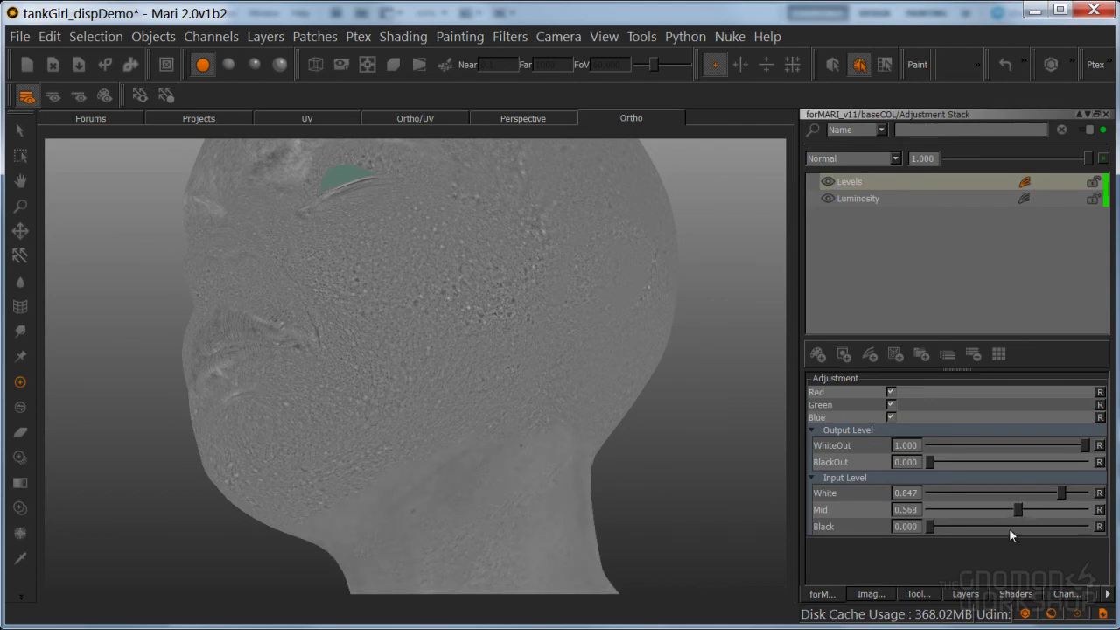
Choose a round brush from the Basic Brushes shelf and make the baseCOL mask the paint target again
{"action": "middle_click_drag", "start_coordinate": [507, 463], "coordinate": [504, 328], "text": "alt"}
{"action": "mouse_move", "coordinate": [515, 344]}
{"action": "left_mouse_down", "text": "alt"}
{"action": "mouse_move", "coordinate": [482, 352]}
{"action": "mouse_move", "coordinate": [505, 375]}
{"action": "mouse_move", "coordinate": [575, 356]}
{"action": "left_mouse_up", "text": "alt"}
{"action": "key", "text": "shift+space"}
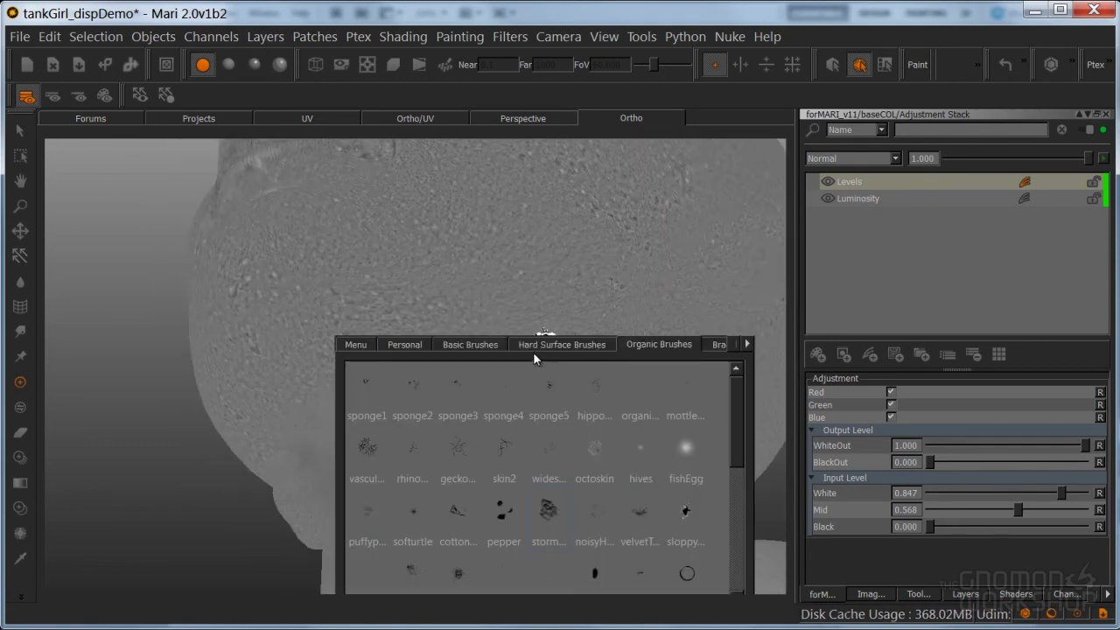
{"action": "left_click", "coordinate": [470, 343]}
{"action": "left_click", "coordinate": [446, 436]}
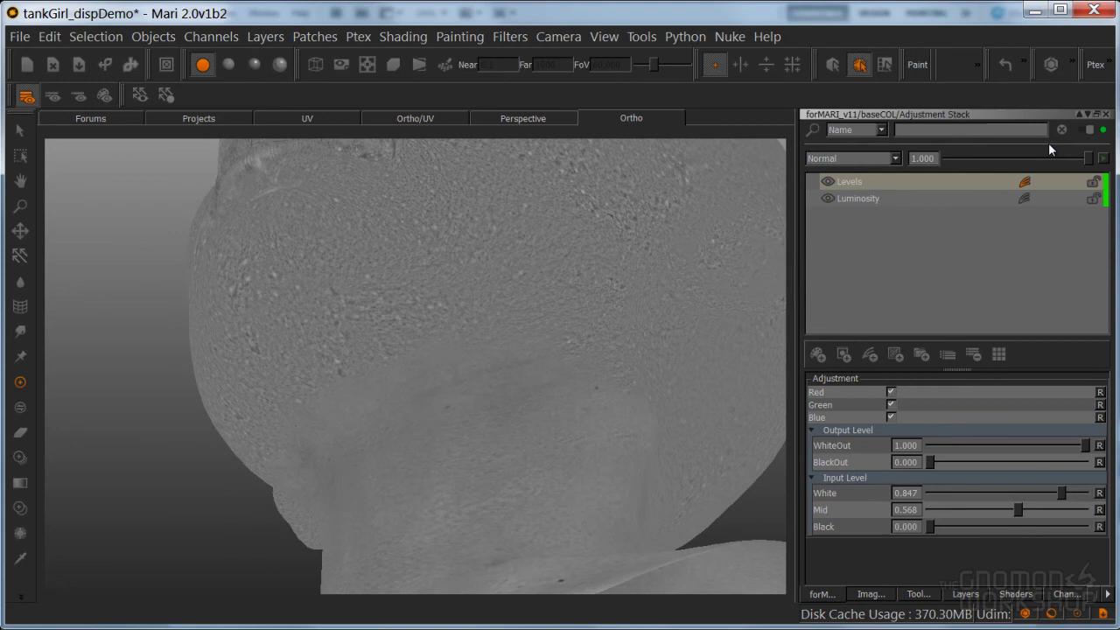
{"action": "left_click", "coordinate": [1104, 115]}
{"action": "left_click", "coordinate": [918, 595]}
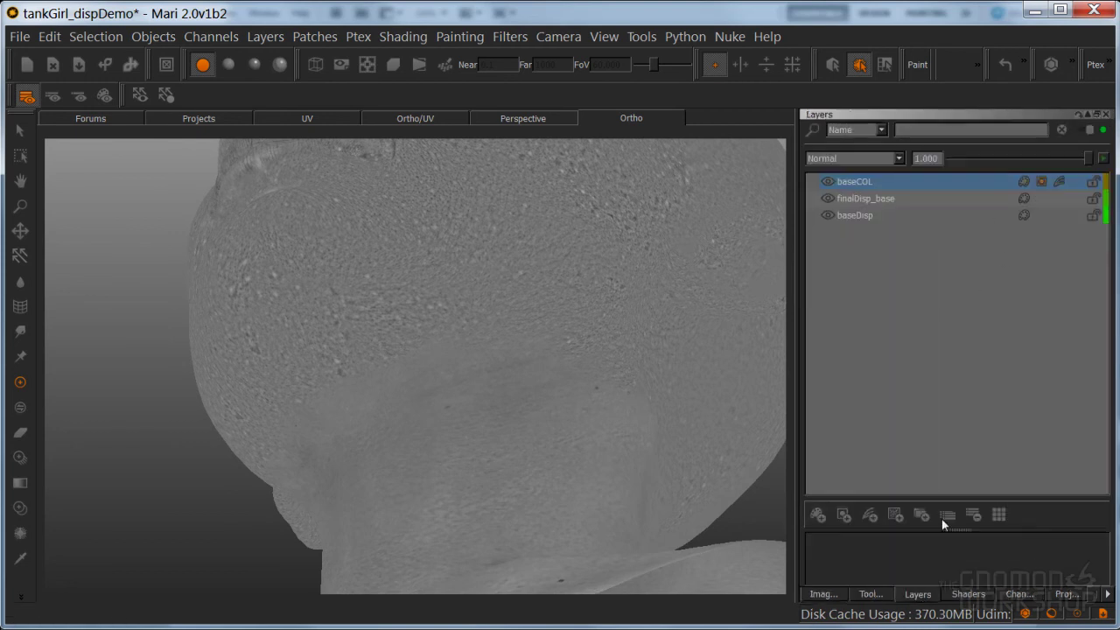
{"action": "left_click", "coordinate": [1040, 182]}
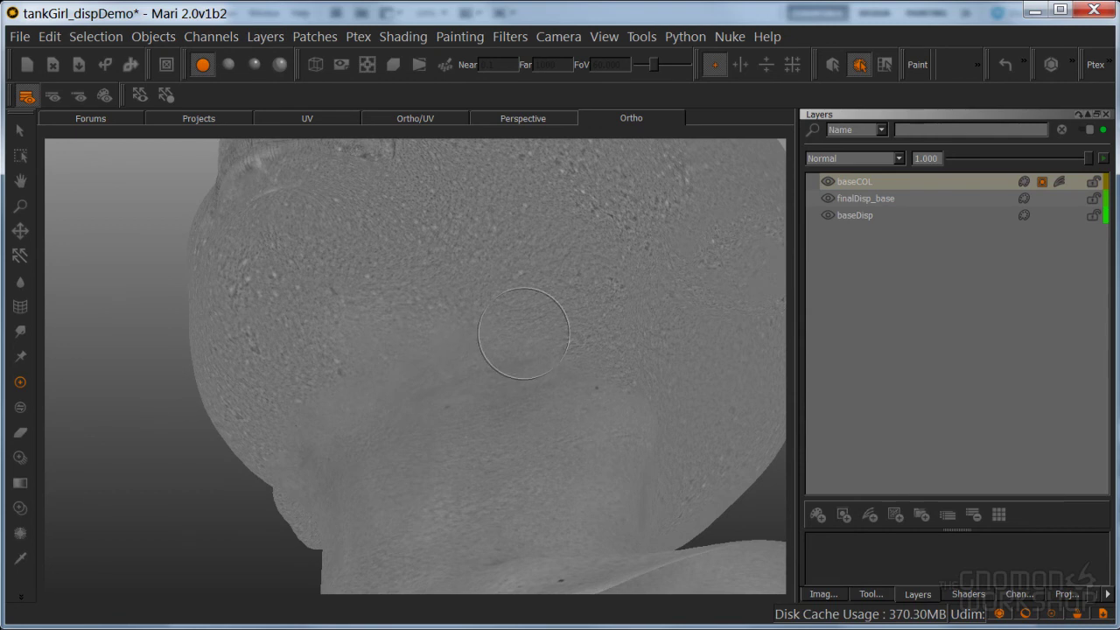
Paint the baseCOL mask under the jaw and chin to blend the face and neck detail, checking the transition with basic lighting
{"action": "left_click", "coordinate": [228, 64]}
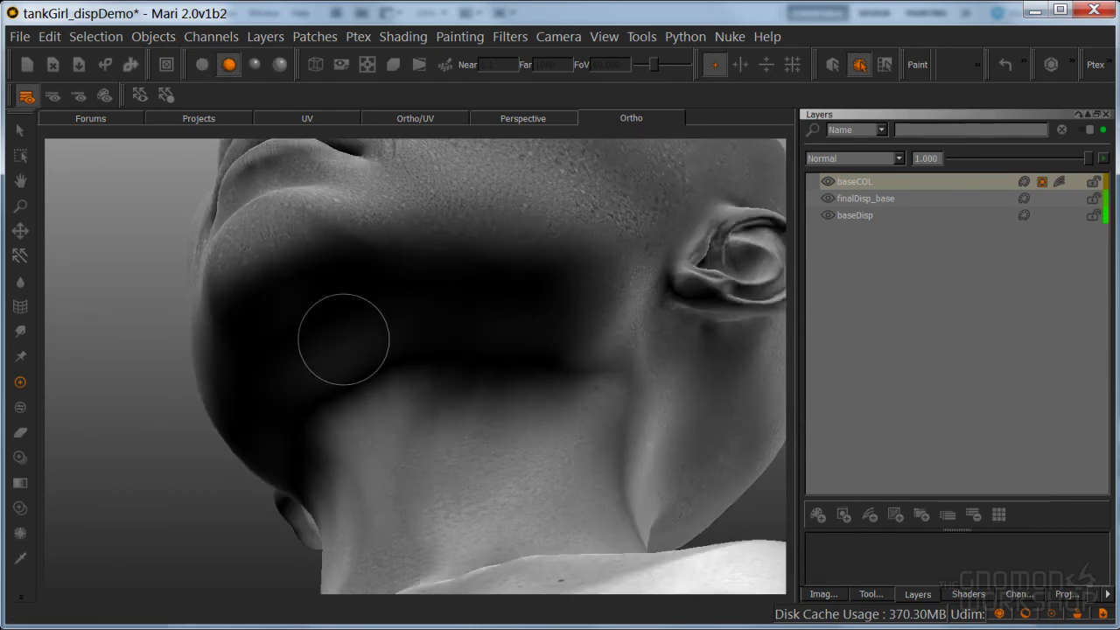
{"action": "left_click", "coordinate": [203, 65]}
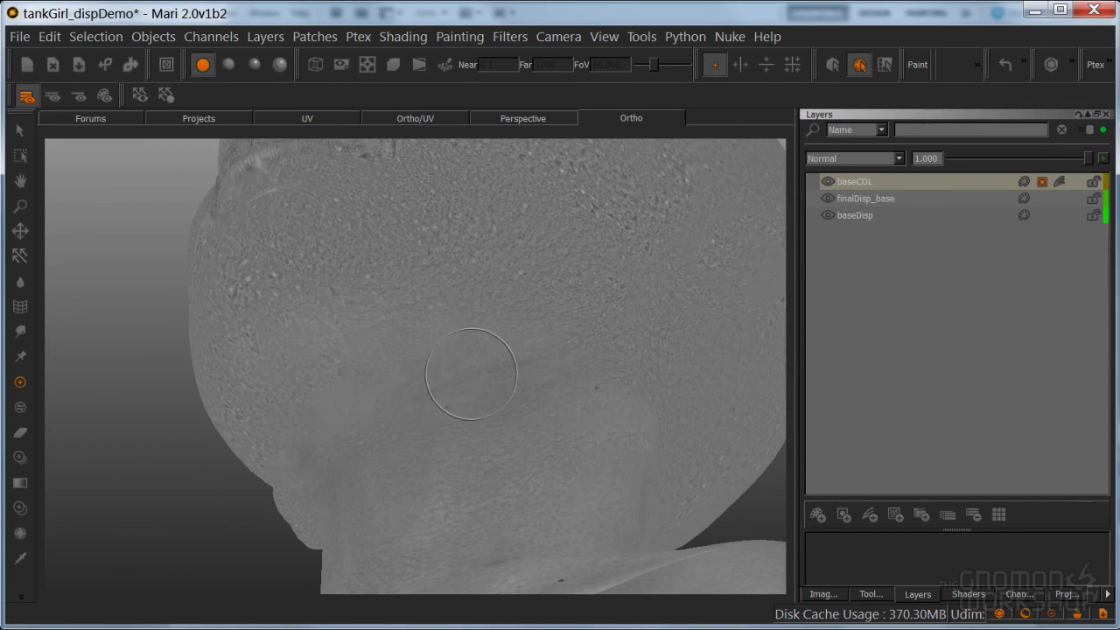
{"action": "key", "text": "b"}
{"action": "mouse_move", "coordinate": [420, 294]}
{"action": "left_mouse_down", "text": "alt"}
{"action": "mouse_move", "coordinate": [271, 301]}
{"action": "mouse_move", "coordinate": [342, 399]}
{"action": "left_mouse_up", "text": "alt"}
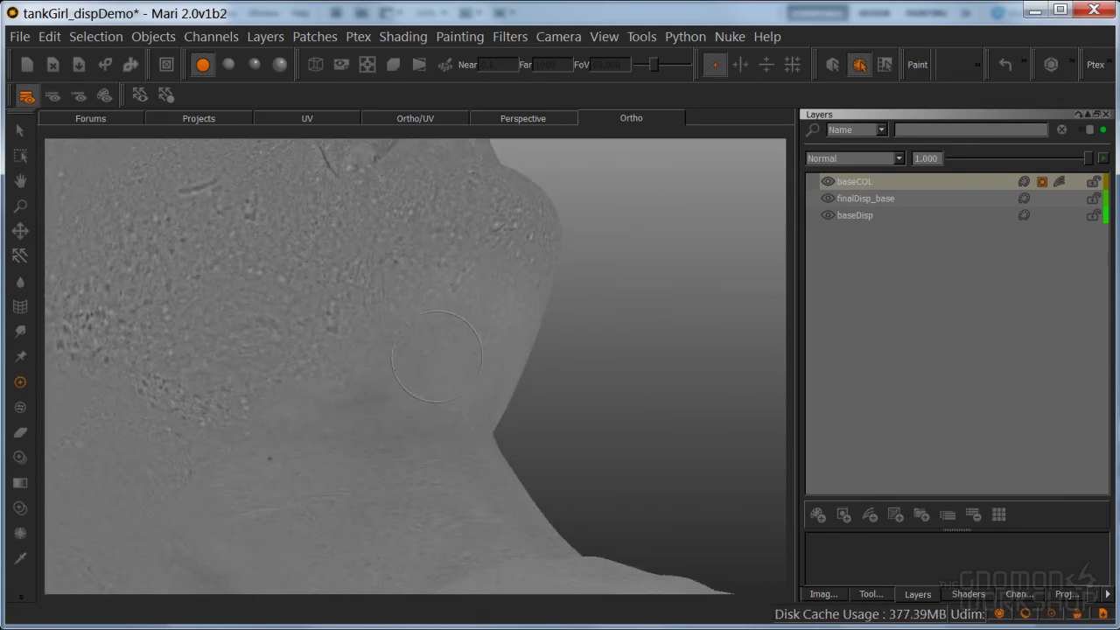
{"action": "key", "text": "b"}
Continue blending the baseCOL mask behind the jaw and around the sides and back of the neck
{"action": "left_click_drag", "start_coordinate": [572, 342], "coordinate": [471, 384], "text": "alt"}
{"action": "scroll", "coordinate": [580, 325], "scroll_direction": "up", "scroll_amount": 3}
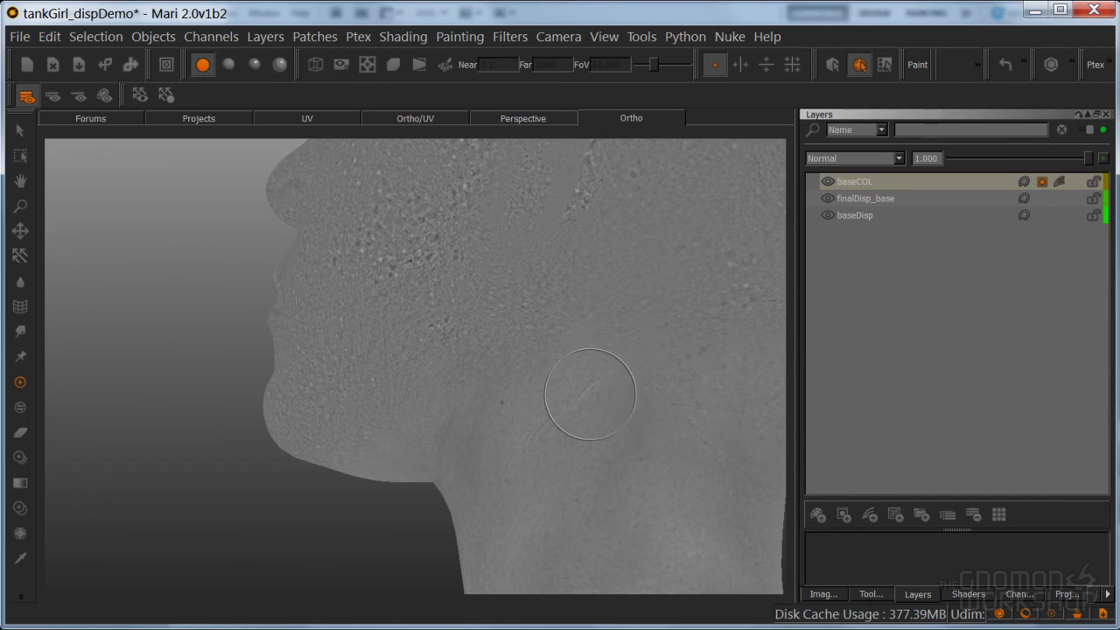
{"action": "left_click_drag", "start_coordinate": [640, 355], "coordinate": [565, 341], "text": "alt"}
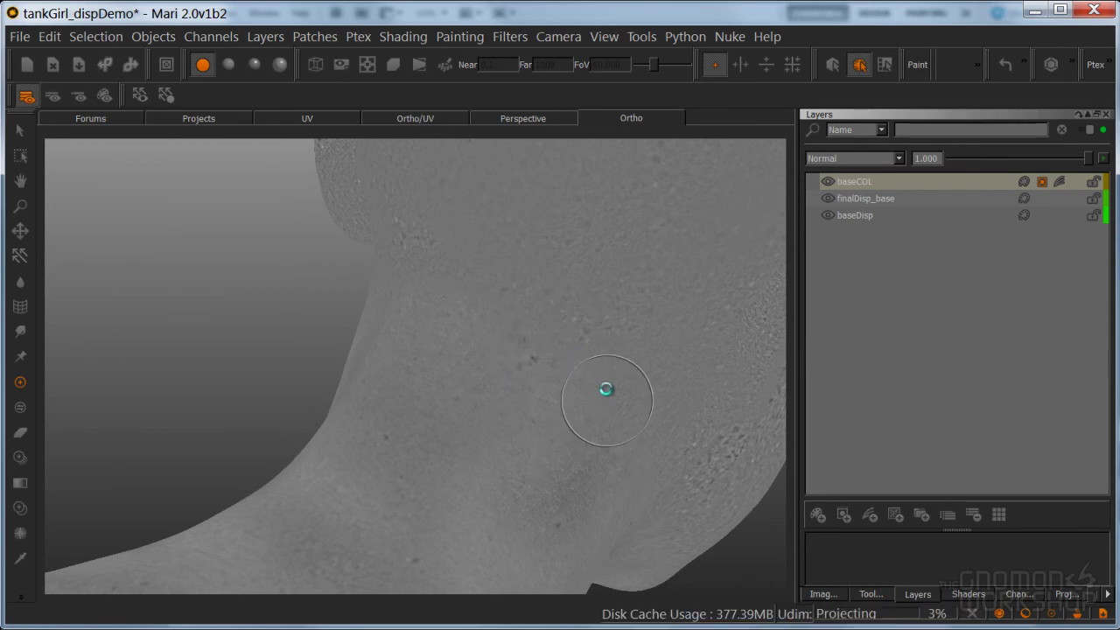
{"action": "left_click_drag", "start_coordinate": [605, 379], "coordinate": [447, 331], "text": "alt"}
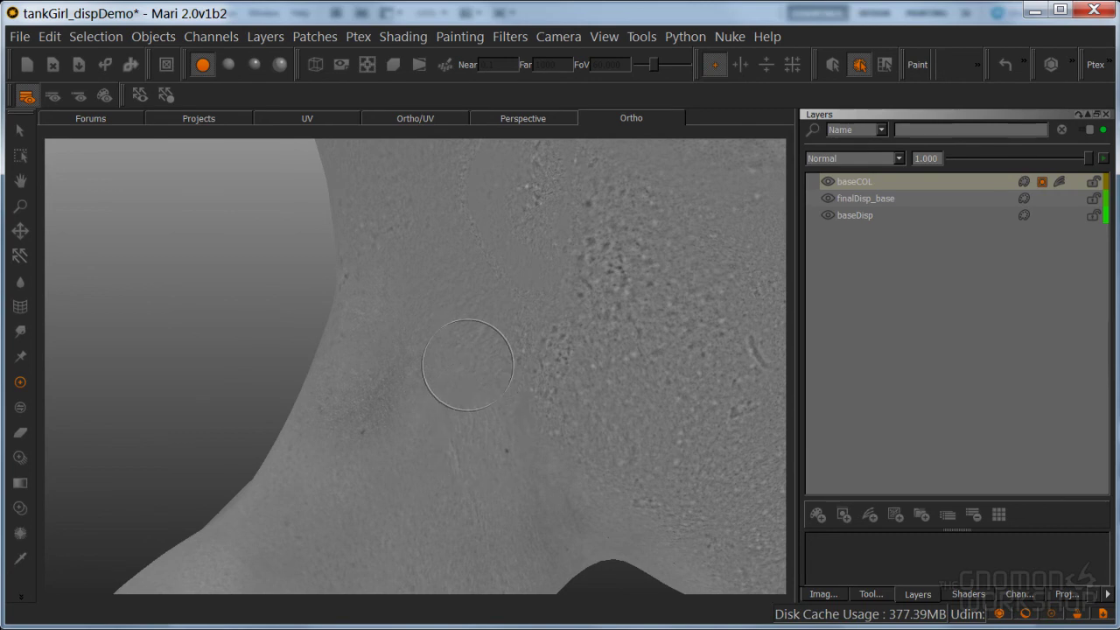
{"action": "mouse_move", "coordinate": [487, 399]}
{"action": "left_mouse_down", "text": "alt"}
{"action": "mouse_move", "coordinate": [532, 302]}
{"action": "mouse_move", "coordinate": [446, 362]}
{"action": "mouse_move", "coordinate": [469, 327]}
{"action": "mouse_move", "coordinate": [404, 327]}
{"action": "mouse_move", "coordinate": [593, 317]}
{"action": "mouse_move", "coordinate": [528, 342]}
{"action": "mouse_move", "coordinate": [530, 429]}
{"action": "mouse_move", "coordinate": [656, 401]}
{"action": "mouse_move", "coordinate": [437, 470]}
{"action": "mouse_move", "coordinate": [565, 303]}
{"action": "left_mouse_up", "text": "alt"}
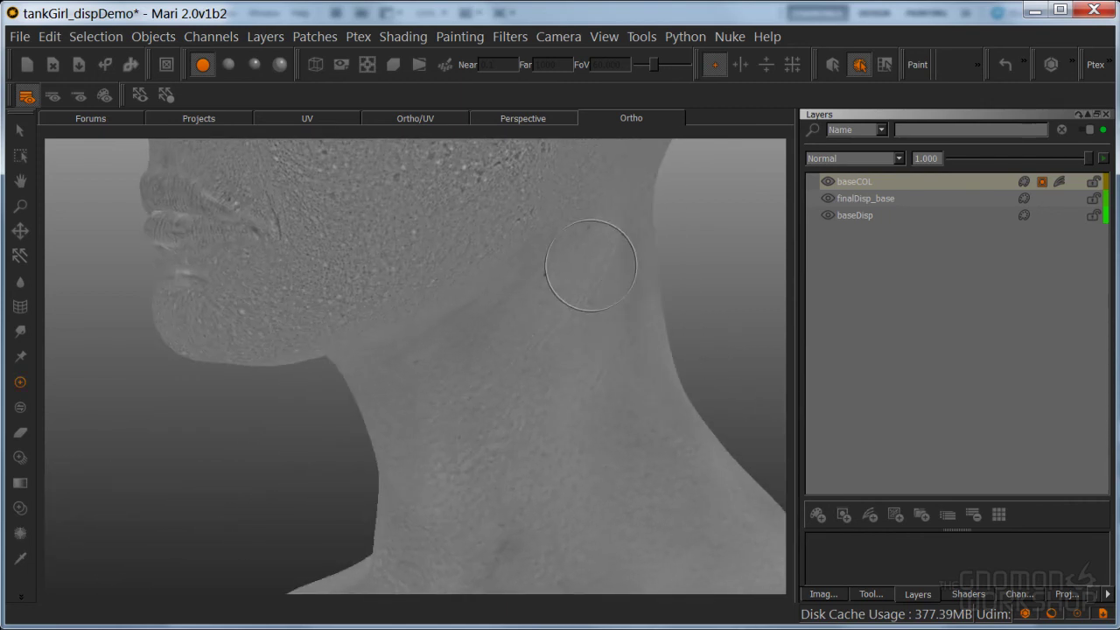
Examine the blended skin detail on the neck, chest and face from several angles, including with basic lighting
{"action": "mouse_move", "coordinate": [470, 422]}
{"action": "left_mouse_down", "text": "alt"}
{"action": "mouse_move", "coordinate": [580, 412]}
{"action": "mouse_move", "coordinate": [450, 417]}
{"action": "mouse_move", "coordinate": [400, 400]}
{"action": "left_mouse_up", "text": "alt"}
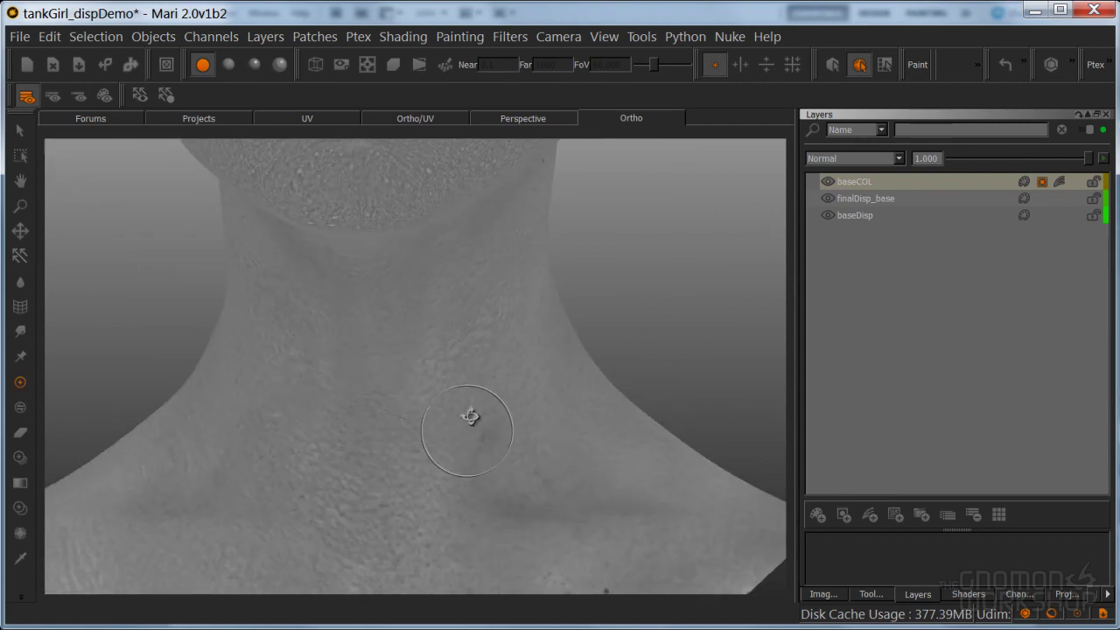
{"action": "left_click_drag", "start_coordinate": [350, 470], "coordinate": [503, 433], "text": "alt"}
{"action": "right_click_drag", "start_coordinate": [503, 434], "coordinate": [442, 417], "text": "alt"}
{"action": "left_click_drag", "start_coordinate": [442, 420], "coordinate": [249, 35], "text": "alt"}
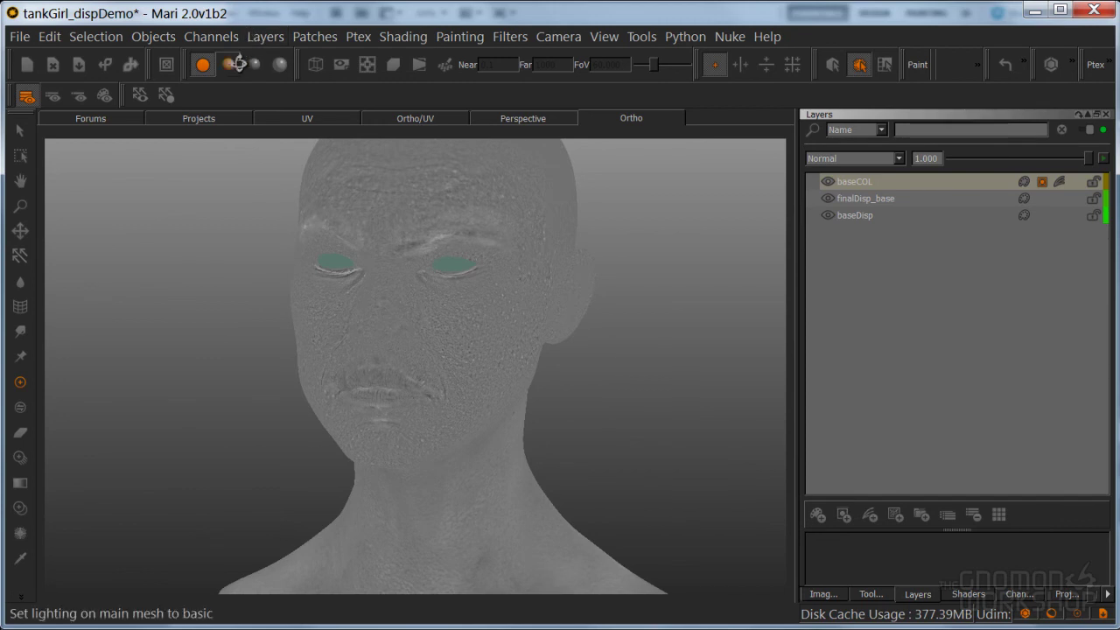
{"action": "left_click", "coordinate": [228, 64]}
{"action": "mouse_move", "coordinate": [493, 443]}
{"action": "left_mouse_down", "text": "alt"}
{"action": "mouse_move", "coordinate": [516, 468]}
{"action": "mouse_move", "coordinate": [472, 420]}
{"action": "mouse_move", "coordinate": [387, 399]}
{"action": "mouse_move", "coordinate": [447, 407]}
{"action": "mouse_move", "coordinate": [476, 367]}
{"action": "mouse_move", "coordinate": [461, 270]}
{"action": "mouse_move", "coordinate": [449, 320]}
{"action": "mouse_move", "coordinate": [463, 350]}
{"action": "mouse_move", "coordinate": [525, 370]}
{"action": "mouse_move", "coordinate": [548, 456]}
{"action": "left_mouse_up", "text": "alt"}
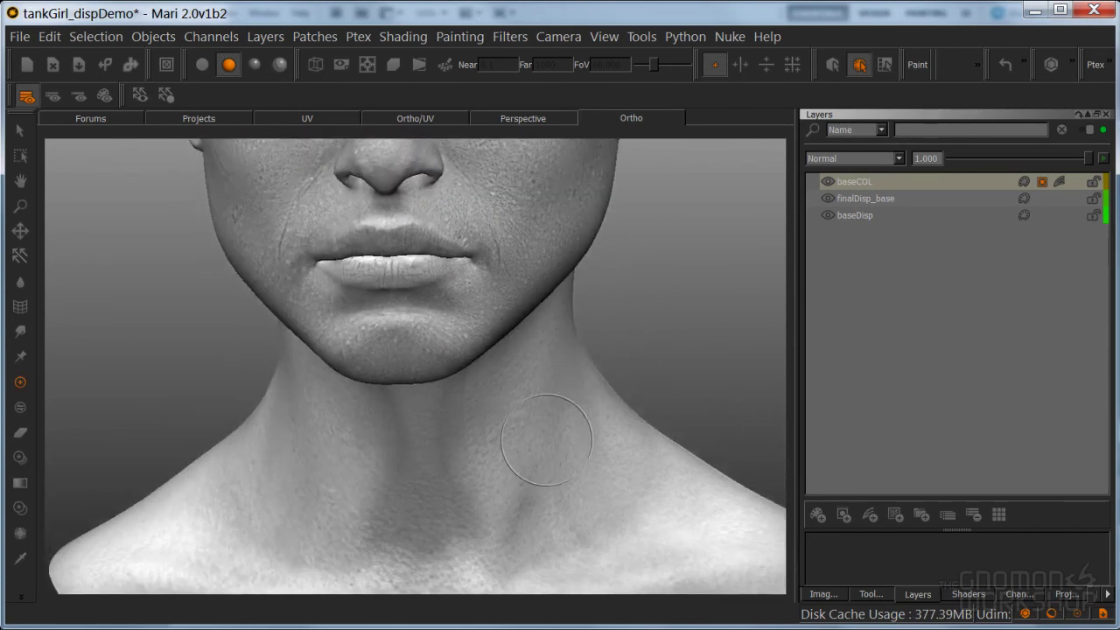
{"action": "right_click_drag", "start_coordinate": [550, 456], "coordinate": [507, 367], "text": "alt"}
{"action": "middle_click_drag", "start_coordinate": [507, 367], "coordinate": [542, 517], "text": "alt"}
{"action": "left_click_drag", "start_coordinate": [464, 490], "coordinate": [537, 463], "text": "alt"}
{"action": "middle_click_drag", "start_coordinate": [537, 463], "coordinate": [612, 450], "text": "alt"}
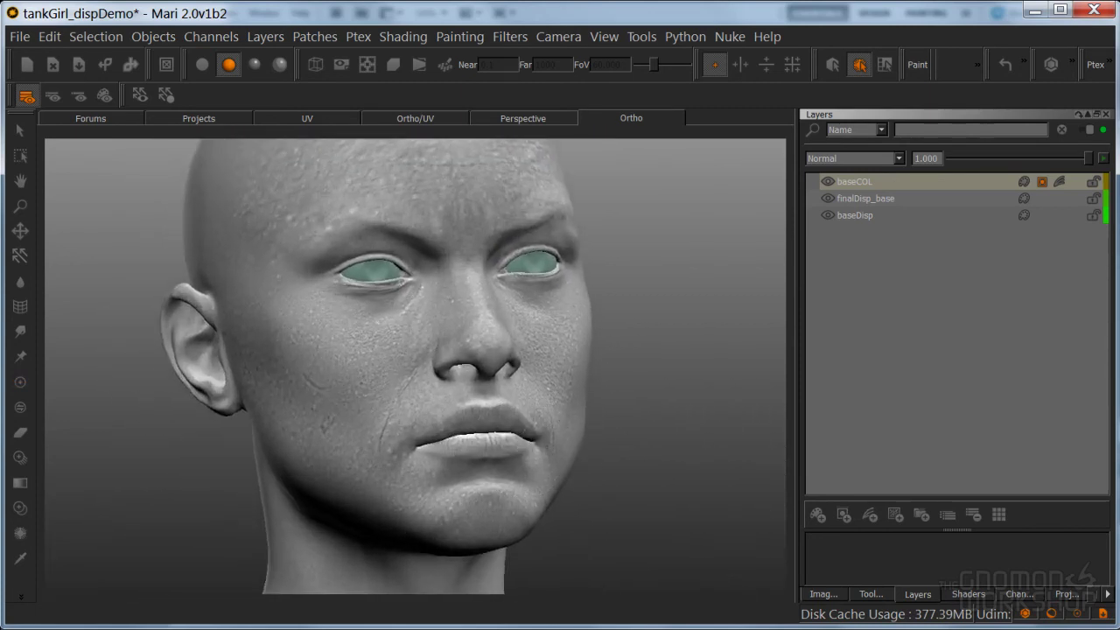
Reduce the brush size and paint a small spot into the baseCOL mask beside the nostril, using a Basic Brushes brush
{"action": "right_click_drag", "start_coordinate": [513, 439], "coordinate": [523, 430], "text": "alt"}
{"action": "left_click_drag", "start_coordinate": [523, 431], "coordinate": [530, 420], "text": "alt"}
{"action": "right_click_drag", "start_coordinate": [530, 420], "coordinate": [468, 317], "text": "alt"}
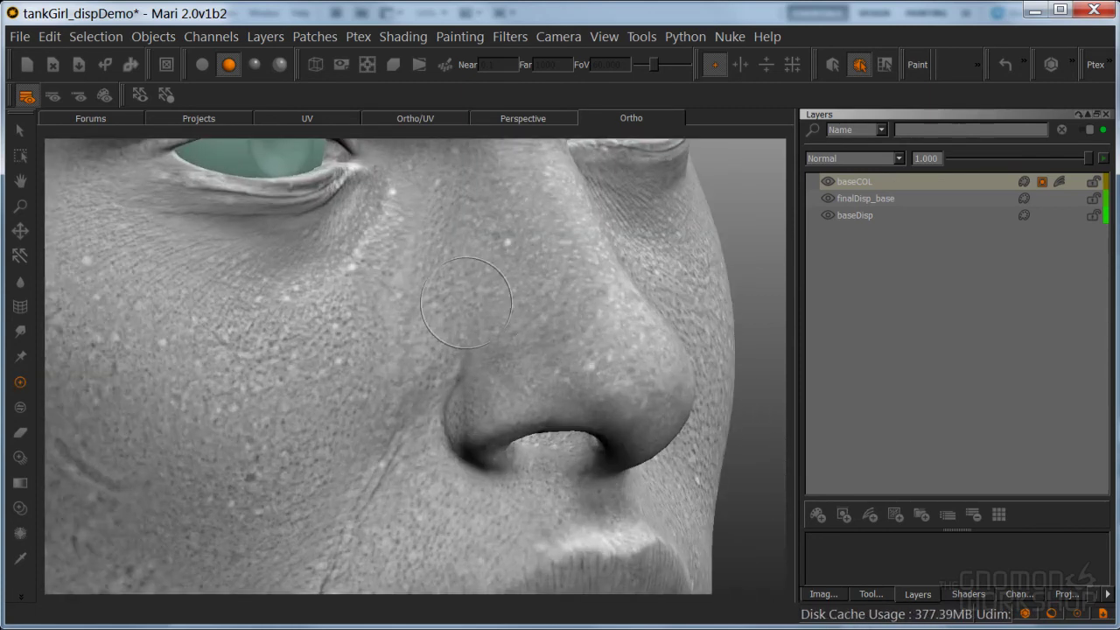
{"action": "key", "text": "r"}
{"action": "left_click_drag", "start_coordinate": [488, 335], "coordinate": [442, 337]}
{"action": "key", "text": "space"}
{"action": "key", "text": "r"}
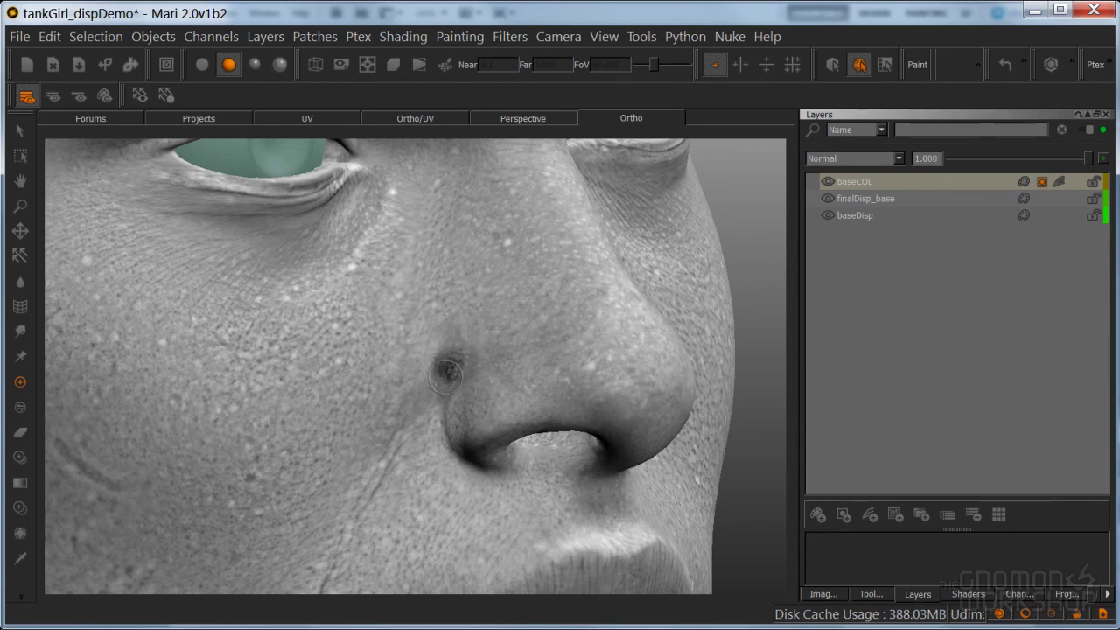
{"action": "key", "text": "space"}
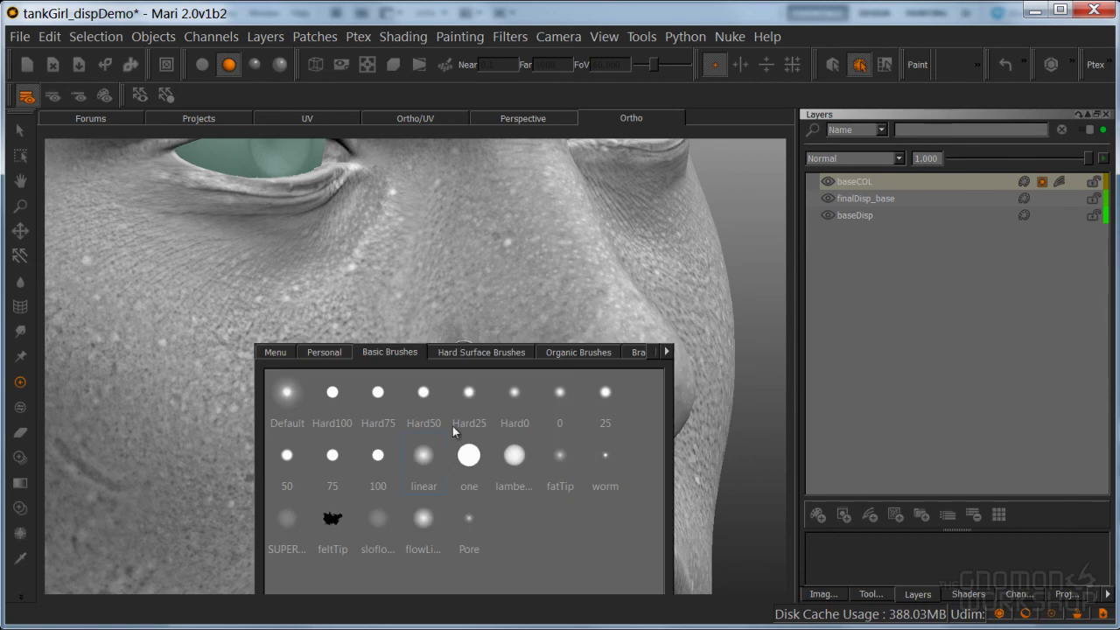
{"action": "left_click", "coordinate": [314, 518]}
{"action": "left_click_drag", "start_coordinate": [461, 311], "coordinate": [428, 325], "text": "shift"}
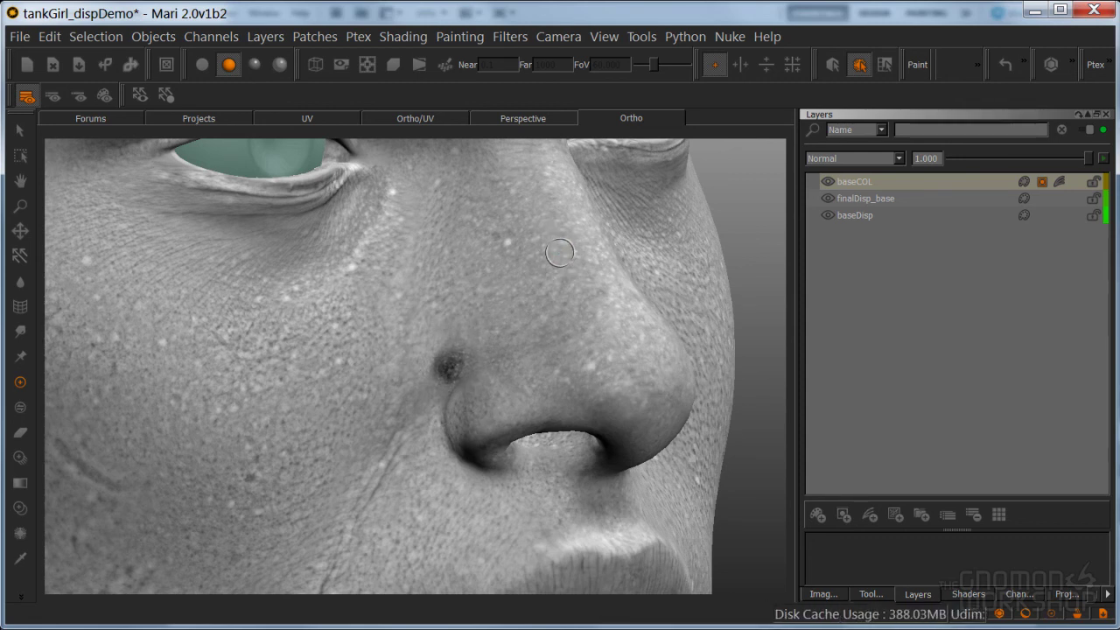
Add a second Levels adjustment to the baseCOL adjustment stack with input White 0.653, Mid 0.279 and Black 0.059
{"action": "right_click_drag", "start_coordinate": [547, 260], "coordinate": [531, 309], "text": "alt"}
{"action": "left_click_drag", "start_coordinate": [531, 309], "coordinate": [348, 398], "text": "alt"}
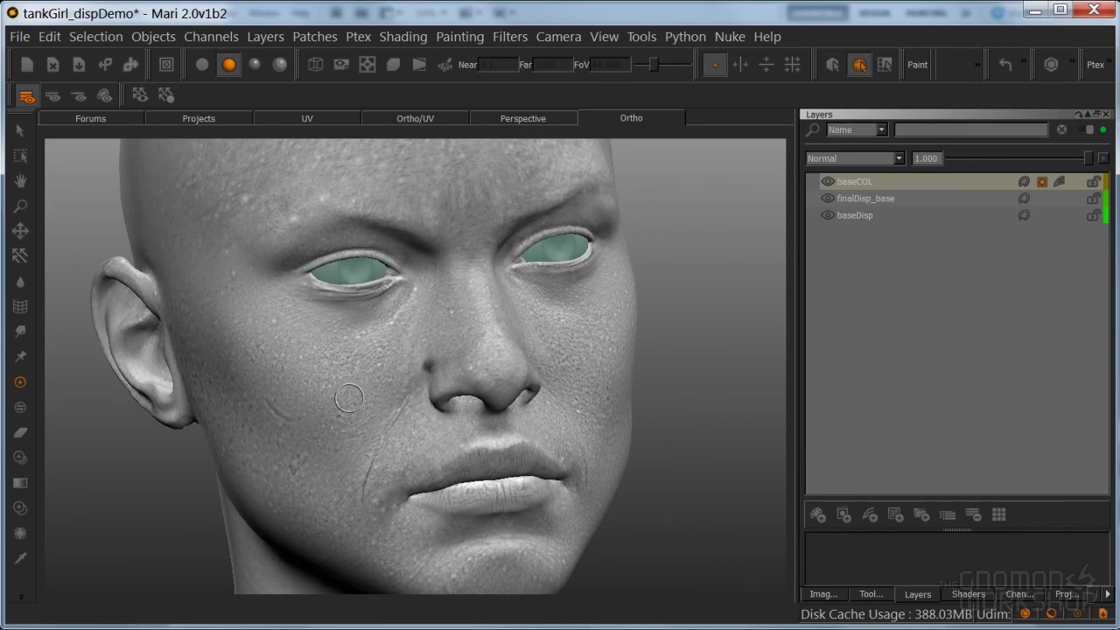
{"action": "right_click_drag", "start_coordinate": [402, 376], "coordinate": [477, 343], "text": "alt"}
{"action": "left_click_drag", "start_coordinate": [476, 343], "coordinate": [514, 320], "text": "alt"}
{"action": "left_click", "coordinate": [1058, 182]}
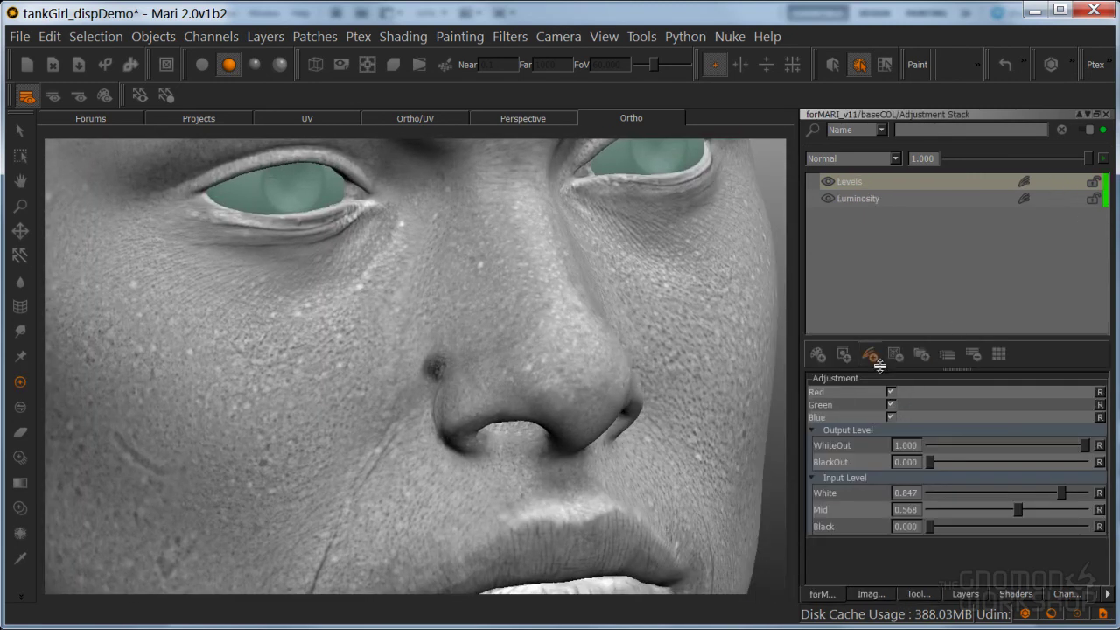
{"action": "left_click", "coordinate": [869, 356]}
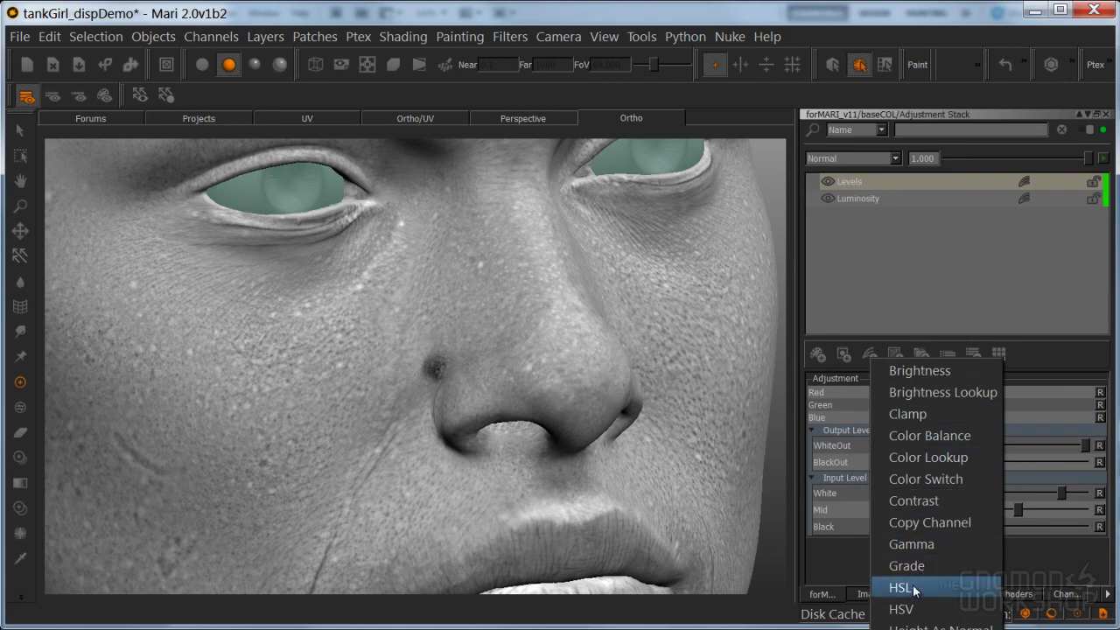
{"action": "left_click", "coordinate": [852, 186]}
{"action": "mouse_move", "coordinate": [1005, 509]}
{"action": "left_mouse_down"}
{"action": "mouse_move", "coordinate": [1022, 508]}
{"action": "mouse_move", "coordinate": [970, 511]}
{"action": "mouse_move", "coordinate": [978, 516]}
{"action": "mouse_move", "coordinate": [940, 531]}
{"action": "left_mouse_up"}
{"action": "mouse_move", "coordinate": [1084, 494]}
{"action": "left_mouse_down"}
{"action": "mouse_move", "coordinate": [1017, 492]}
{"action": "mouse_move", "coordinate": [1031, 498]}
{"action": "mouse_move", "coordinate": [970, 512]}
{"action": "left_mouse_up"}
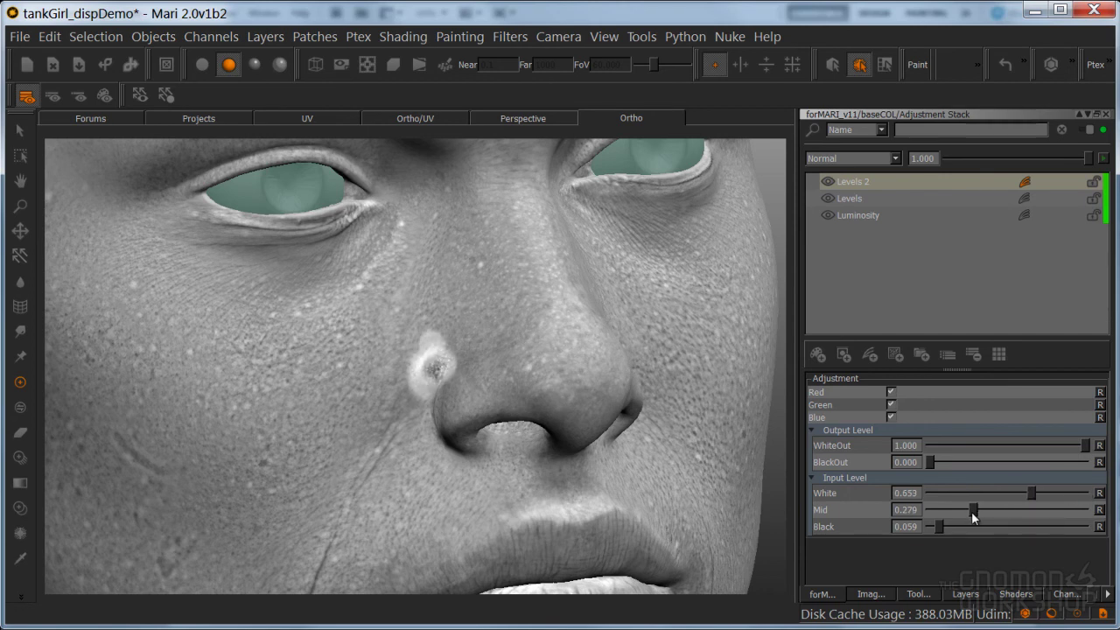
Add a mask that hides the second Levels adjustment and make that mask the paint target
{"action": "right_click", "coordinate": [1037, 184]}
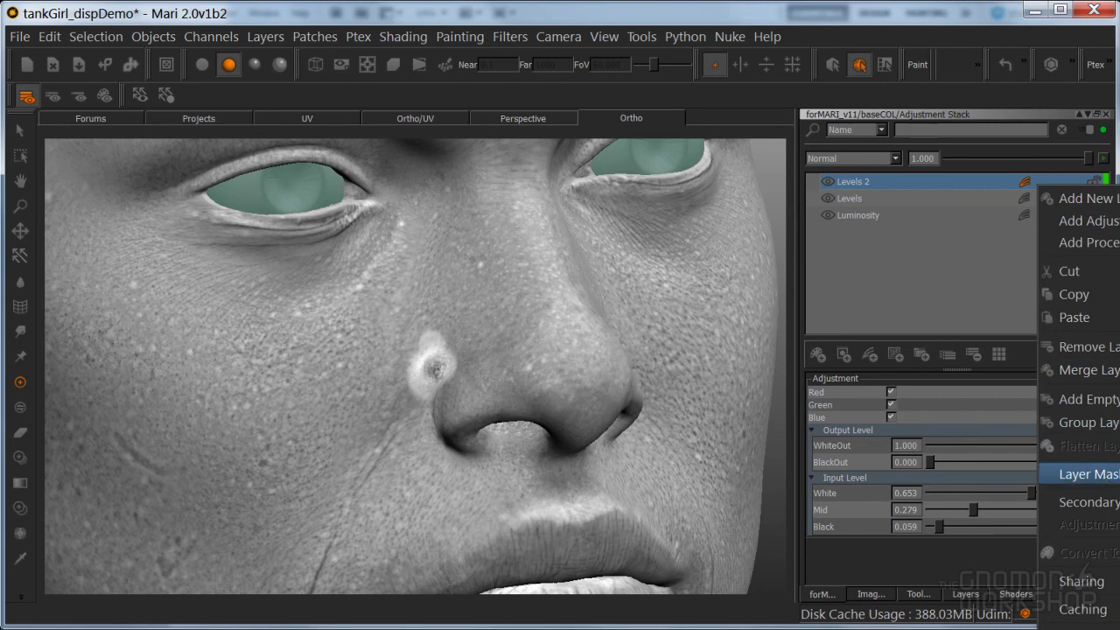
{"action": "left_click", "coordinate": [1034, 236]}
{"action": "left_click", "coordinate": [1043, 183]}
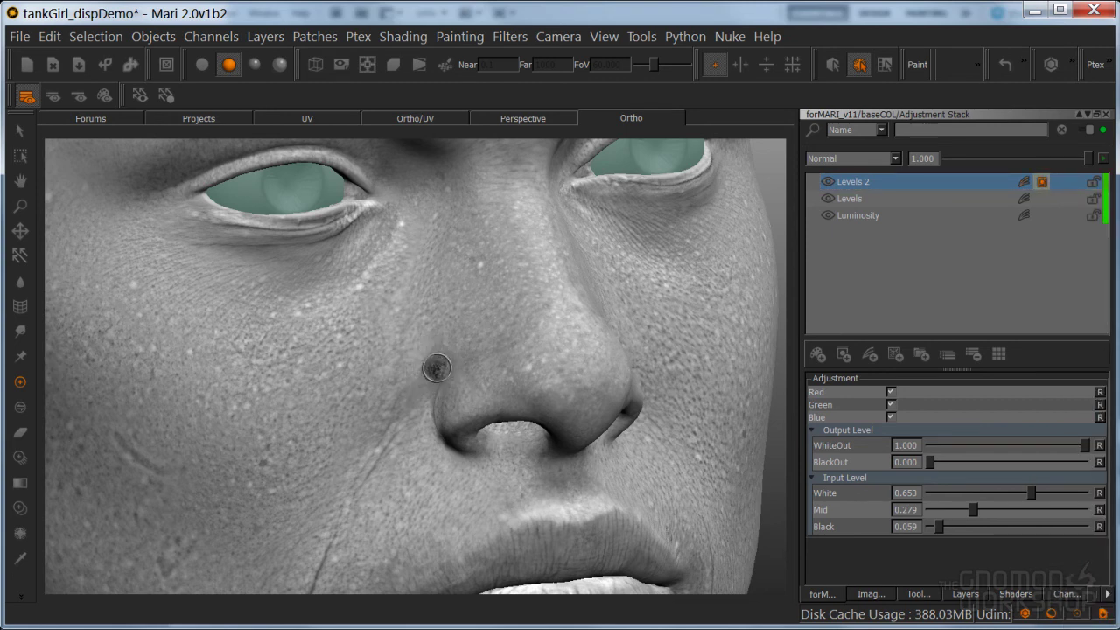
Choose a brush and paint a small spot into the second Levels adjustment's mask on the bump beside the nostril
{"action": "scroll", "coordinate": [432, 367], "scroll_direction": "up", "scroll_amount": 3}
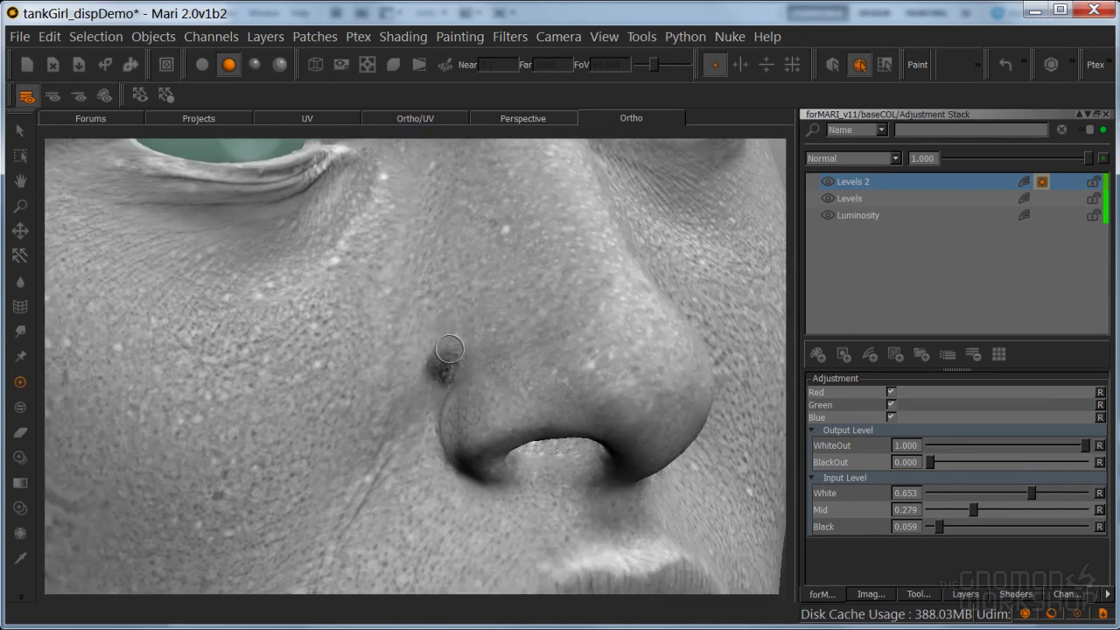
{"action": "key", "text": "space"}
{"action": "left_click", "coordinate": [313, 500]}
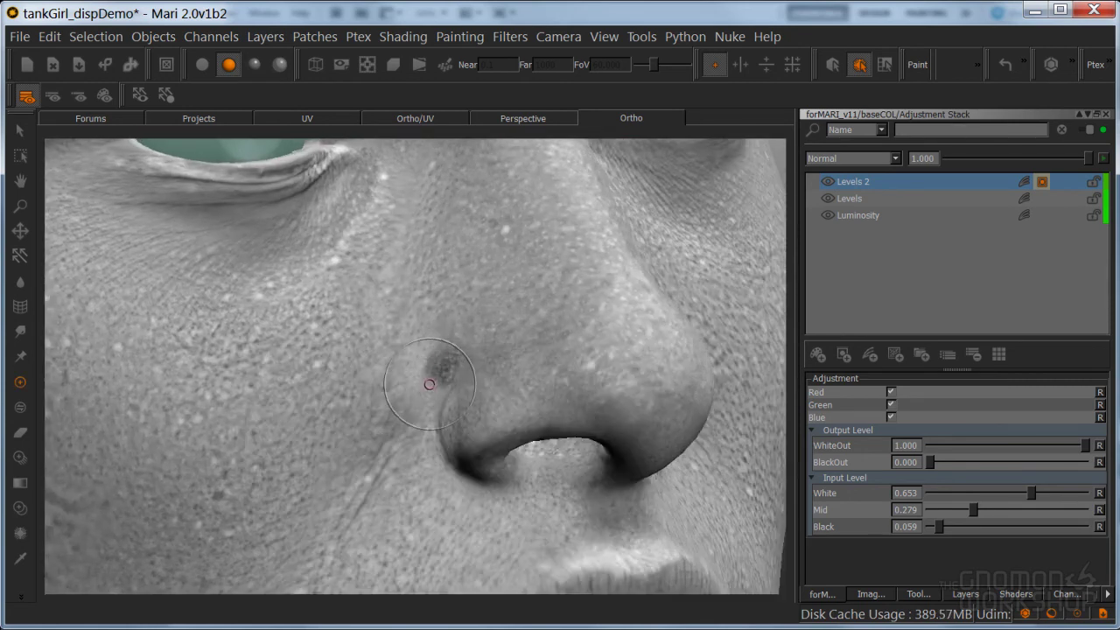
{"action": "left_click_drag", "start_coordinate": [439, 360], "coordinate": [445, 372]}
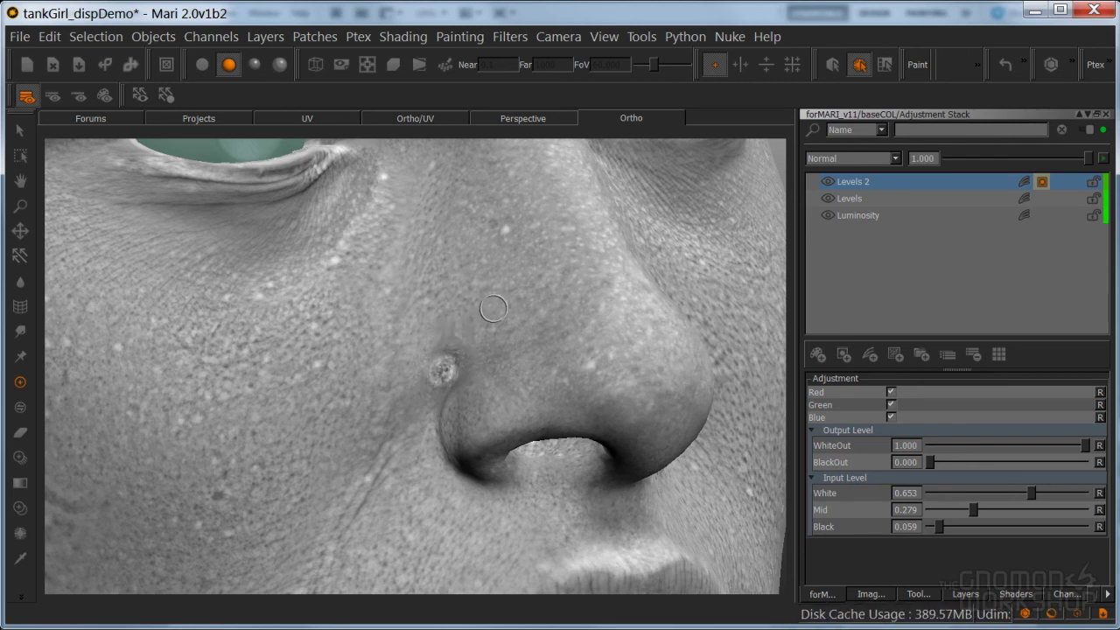
Set the second Levels adjustment's input Mid to 0.212
{"action": "scroll", "coordinate": [449, 346], "scroll_direction": "down", "scroll_amount": 5}
{"action": "scroll", "coordinate": [474, 376], "scroll_direction": "up", "scroll_amount": 6}
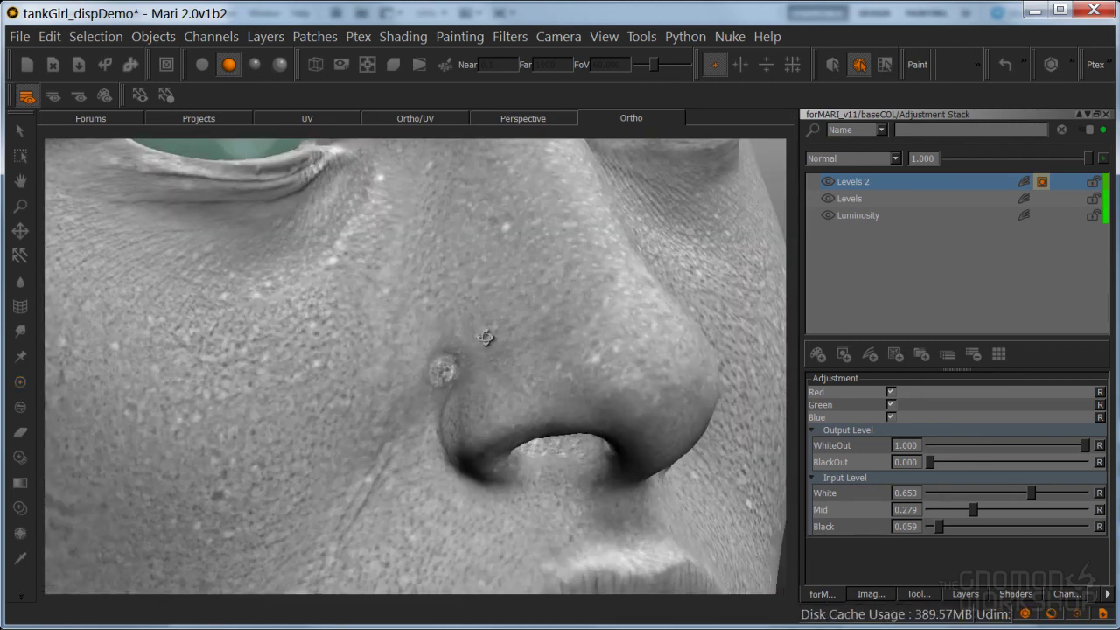
{"action": "mouse_move", "coordinate": [474, 375]}
{"action": "middle_mouse_down"}
{"action": "mouse_move", "coordinate": [473, 344]}
{"action": "mouse_move", "coordinate": [520, 352]}
{"action": "middle_mouse_up"}
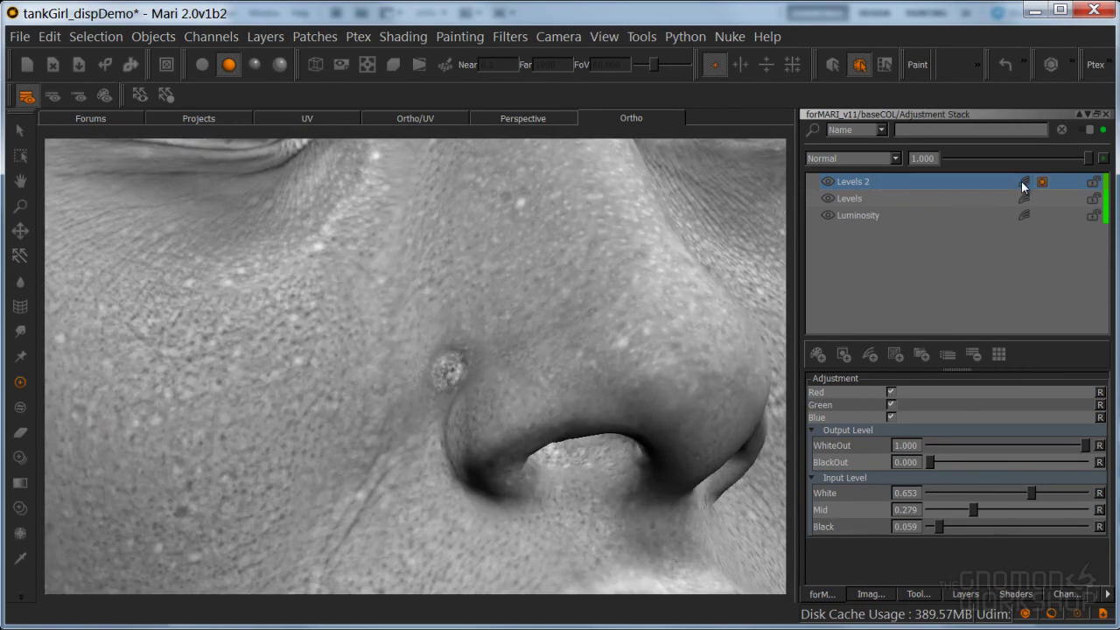
{"action": "left_click_drag", "start_coordinate": [968, 505], "coordinate": [960, 508]}
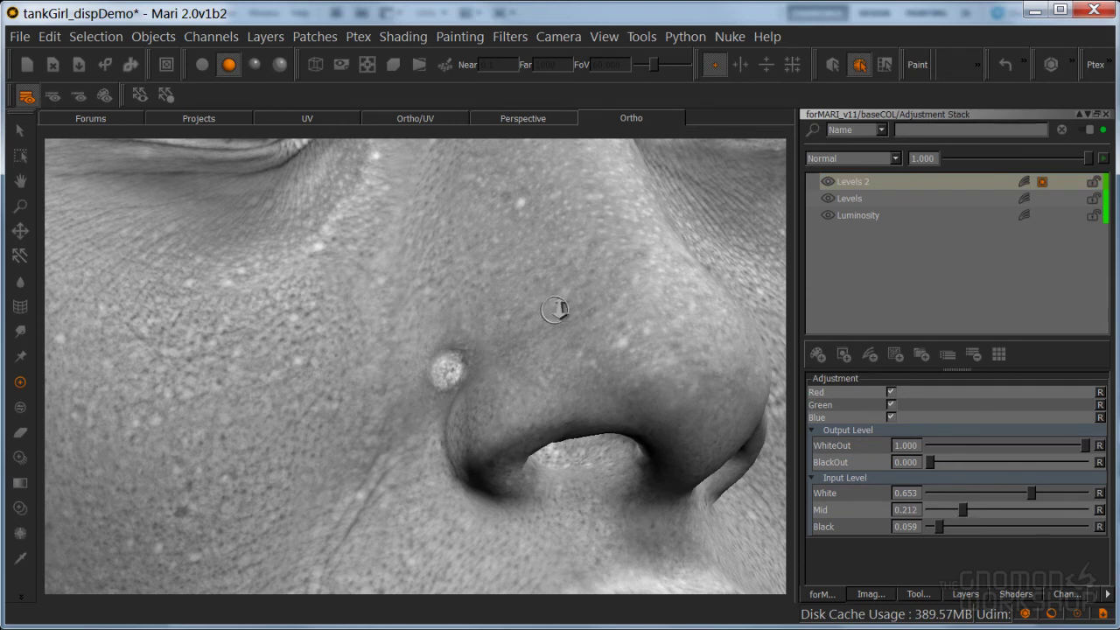
Examine the painted spot beside the nostril up close and within the whole face from several angles
{"action": "scroll", "coordinate": [496, 366], "scroll_direction": "down", "scroll_amount": 6}
{"action": "scroll", "coordinate": [495, 365], "scroll_direction": "down", "scroll_amount": 5}
{"action": "middle_click_drag", "start_coordinate": [495, 365], "coordinate": [507, 385]}
{"action": "scroll", "coordinate": [438, 367], "scroll_direction": "up", "scroll_amount": 8}
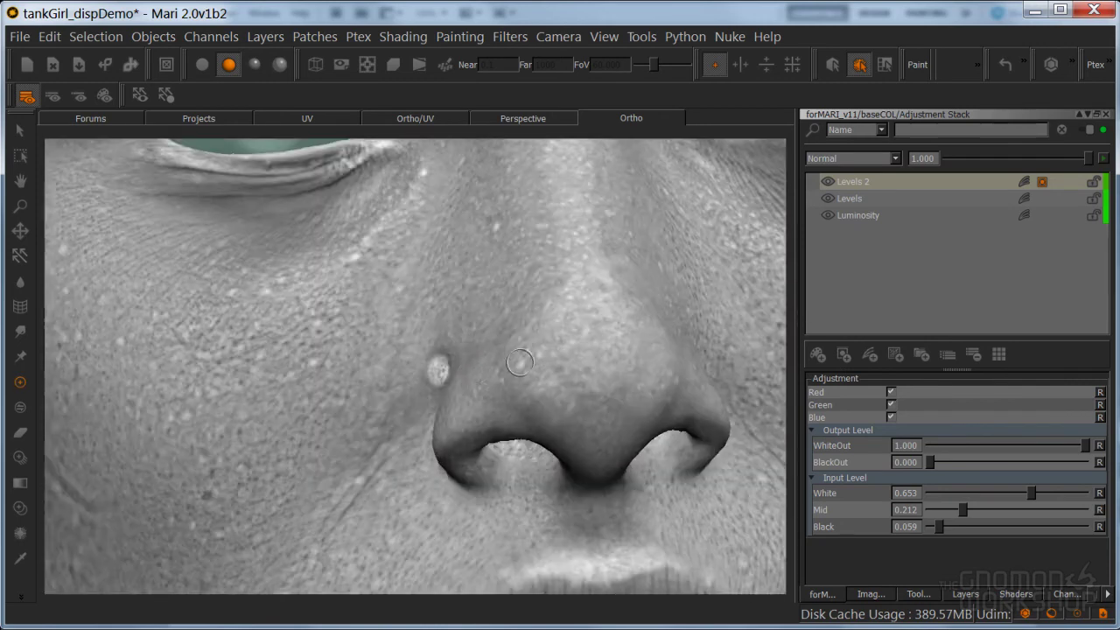
{"action": "key", "text": "p"}
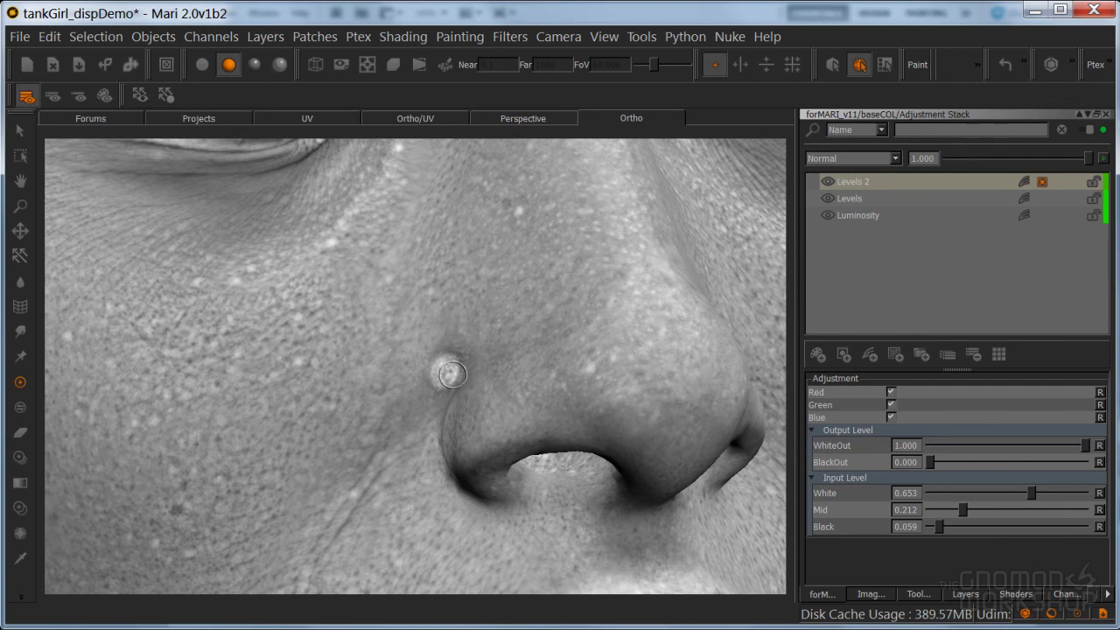
{"action": "scroll", "coordinate": [474, 363], "scroll_direction": "down", "scroll_amount": 5}
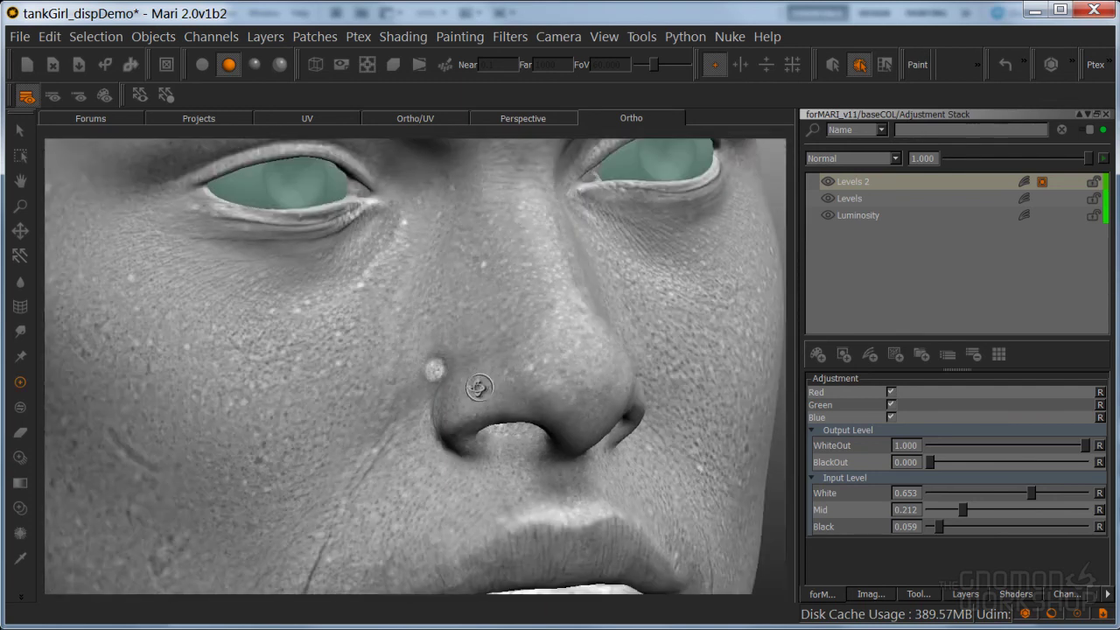
{"action": "scroll", "coordinate": [446, 387], "scroll_direction": "down", "scroll_amount": 5}
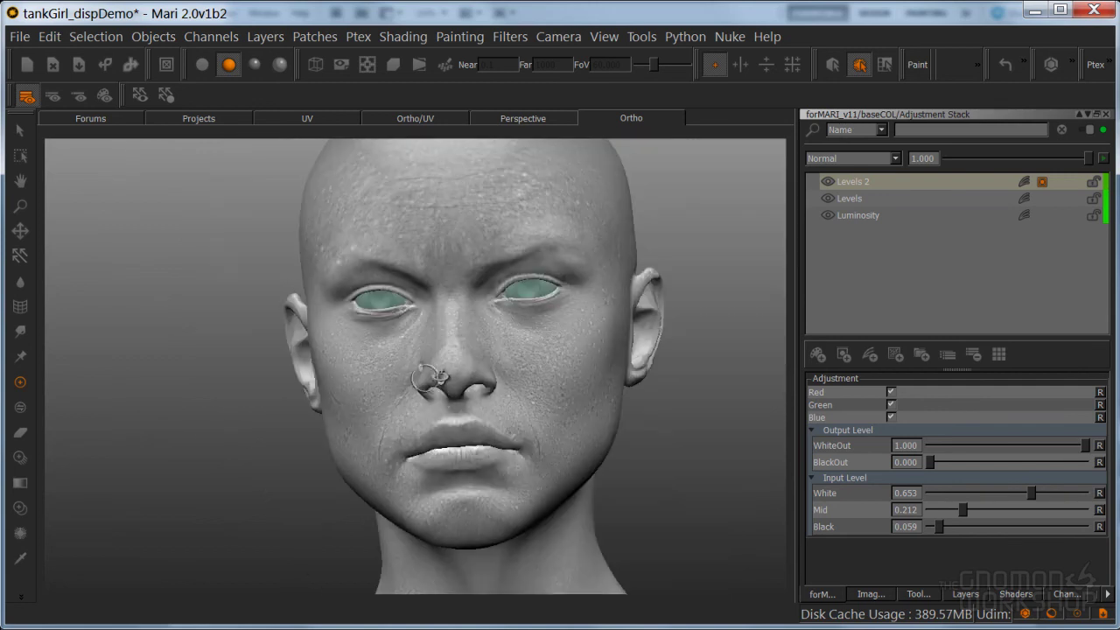
{"action": "left_click_drag", "start_coordinate": [447, 387], "coordinate": [461, 403], "text": "alt"}
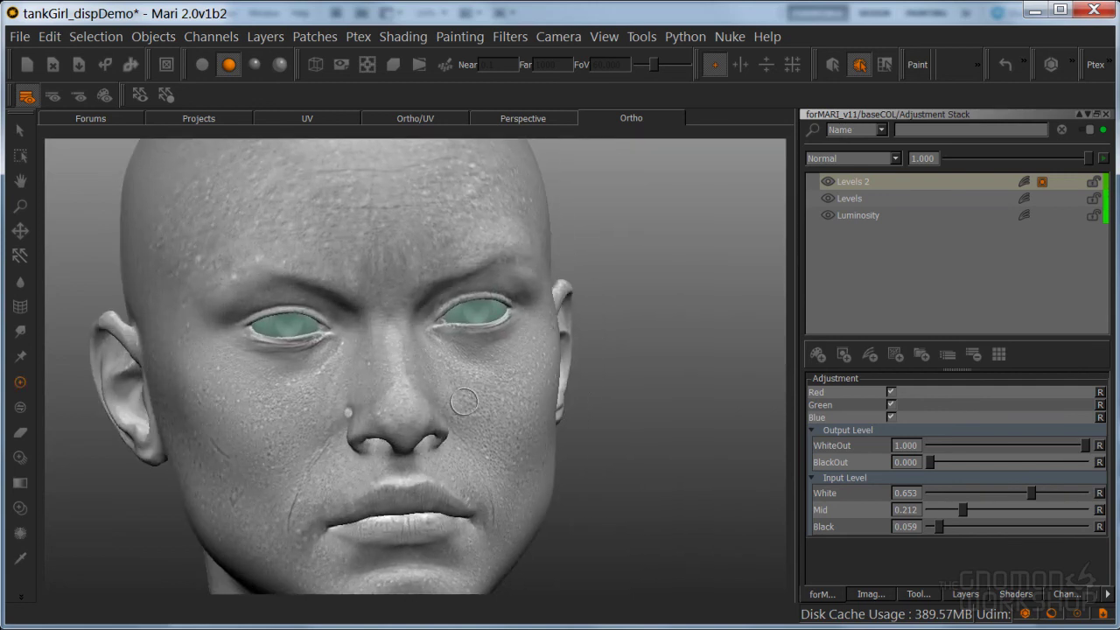
{"action": "middle_click_drag", "start_coordinate": [470, 394], "coordinate": [507, 389], "text": "alt"}
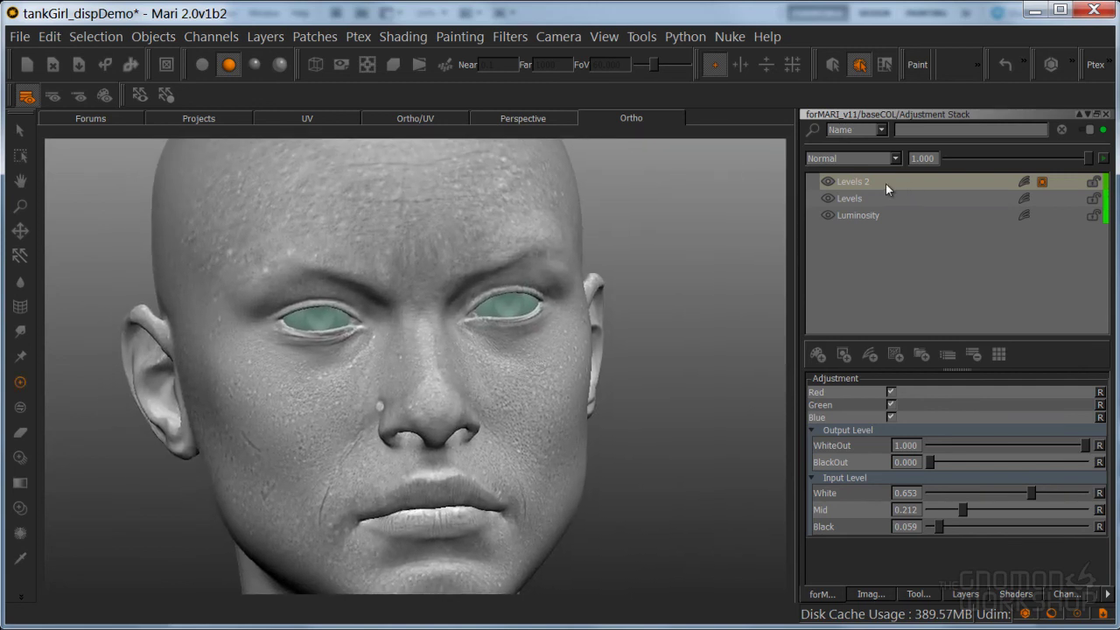
Duplicate the baseCOL layer and remove the layer mask from the copy
{"action": "left_click", "coordinate": [1088, 129]}
{"action": "scroll", "coordinate": [438, 332], "scroll_direction": "down", "scroll_amount": 4}
{"action": "left_click_drag", "start_coordinate": [437, 376], "coordinate": [559, 400], "text": "alt"}
{"action": "scroll", "coordinate": [396, 407], "scroll_direction": "up", "scroll_amount": 5}
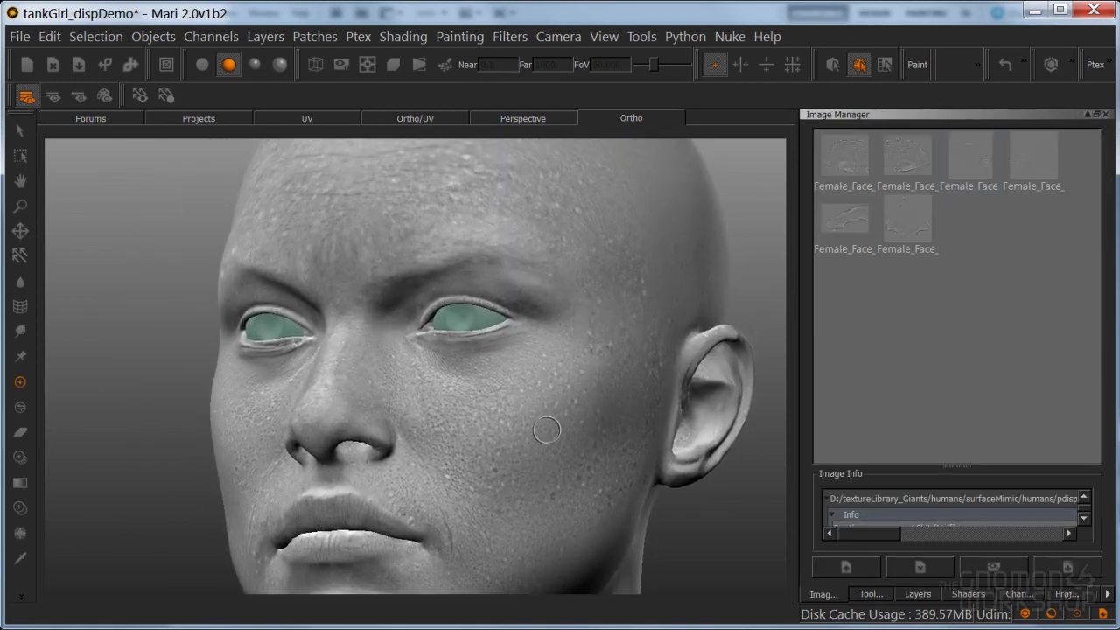
{"action": "left_click", "coordinate": [918, 594]}
{"action": "left_click", "coordinate": [837, 185]}
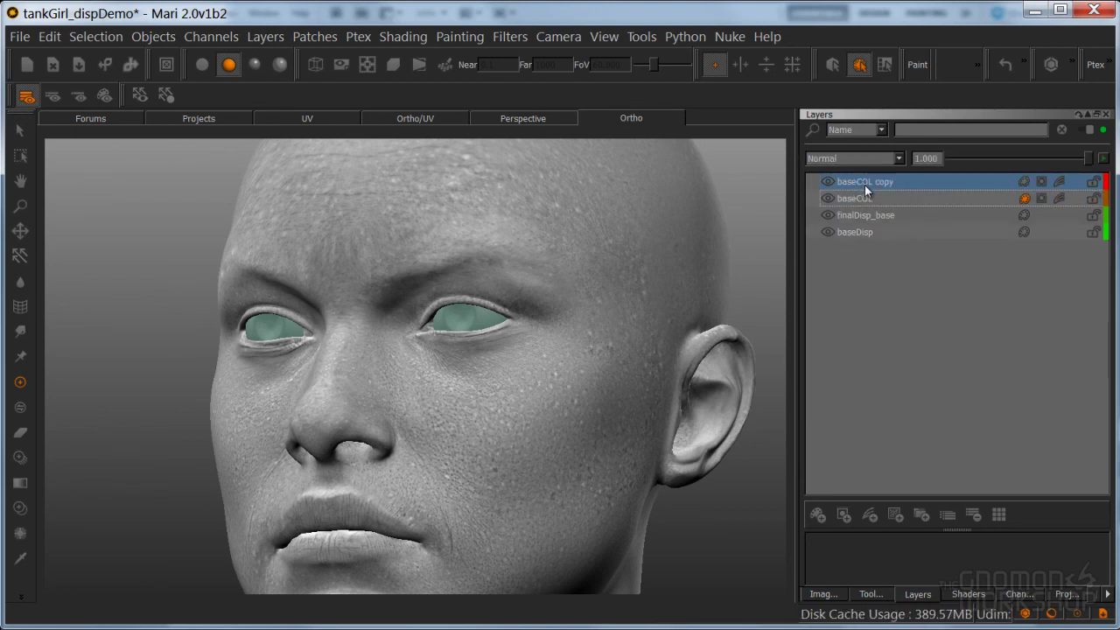
{"action": "right_click", "coordinate": [1041, 179]}
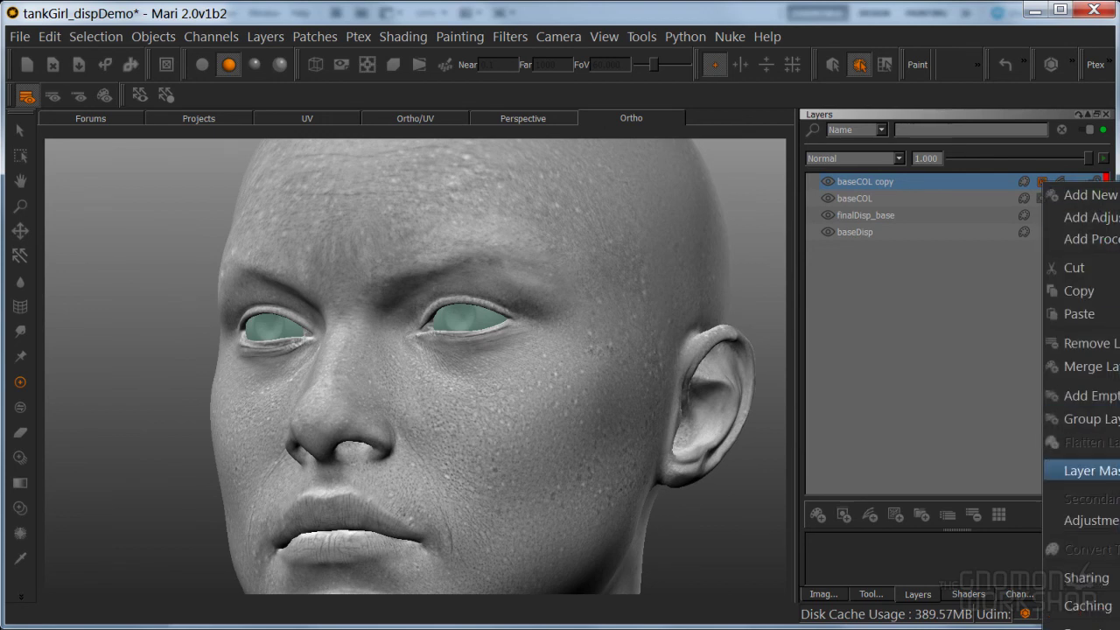
{"action": "left_click", "coordinate": [1115, 473]}
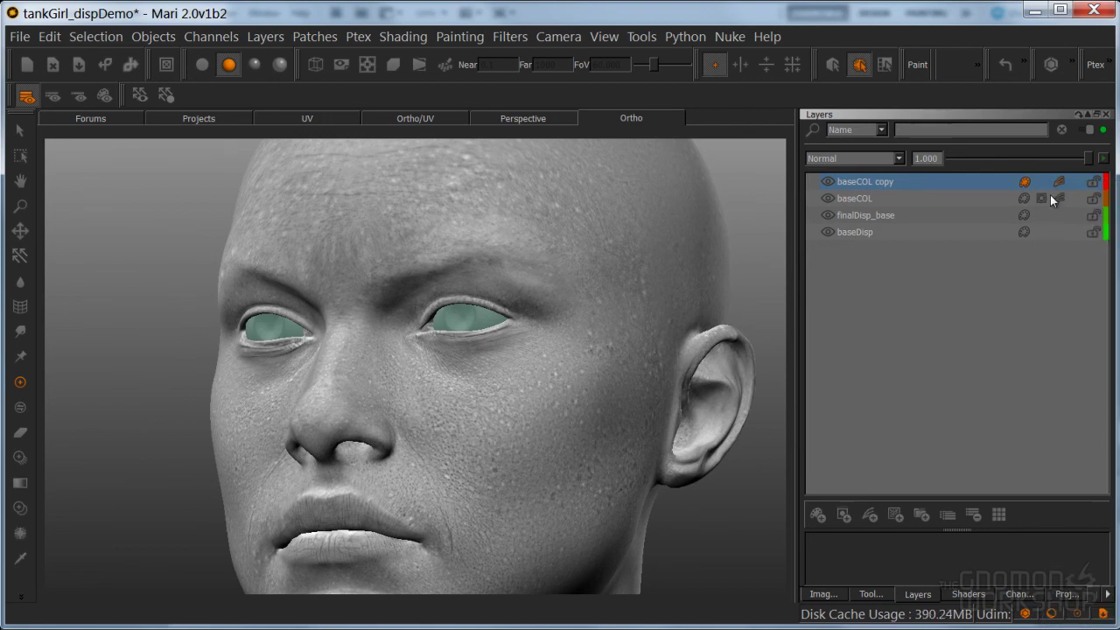
Examine the unmasked color detail around the eyebrows and eyes from several angles
{"action": "middle_click_drag", "start_coordinate": [515, 349], "coordinate": [503, 385]}
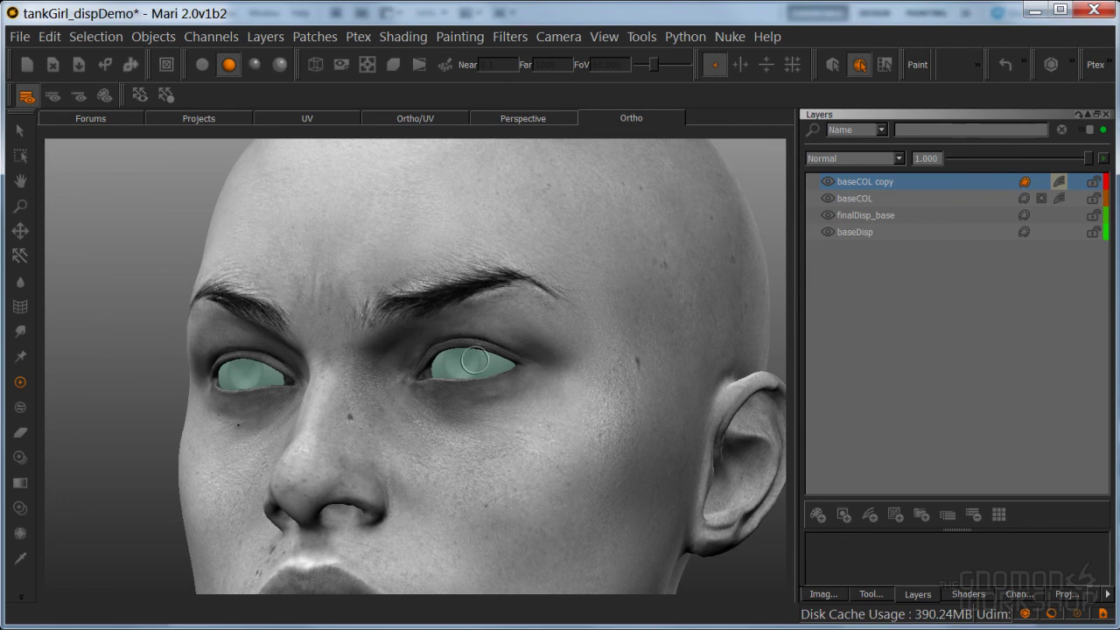
{"action": "middle_click_drag", "start_coordinate": [454, 377], "coordinate": [456, 425]}
{"action": "mouse_move", "coordinate": [455, 425]}
{"action": "left_mouse_down", "text": "alt"}
{"action": "mouse_move", "coordinate": [481, 432]}
{"action": "mouse_move", "coordinate": [435, 428]}
{"action": "left_mouse_up", "text": "alt"}
{"action": "right_click_drag", "start_coordinate": [437, 376], "coordinate": [502, 308], "text": "alt"}
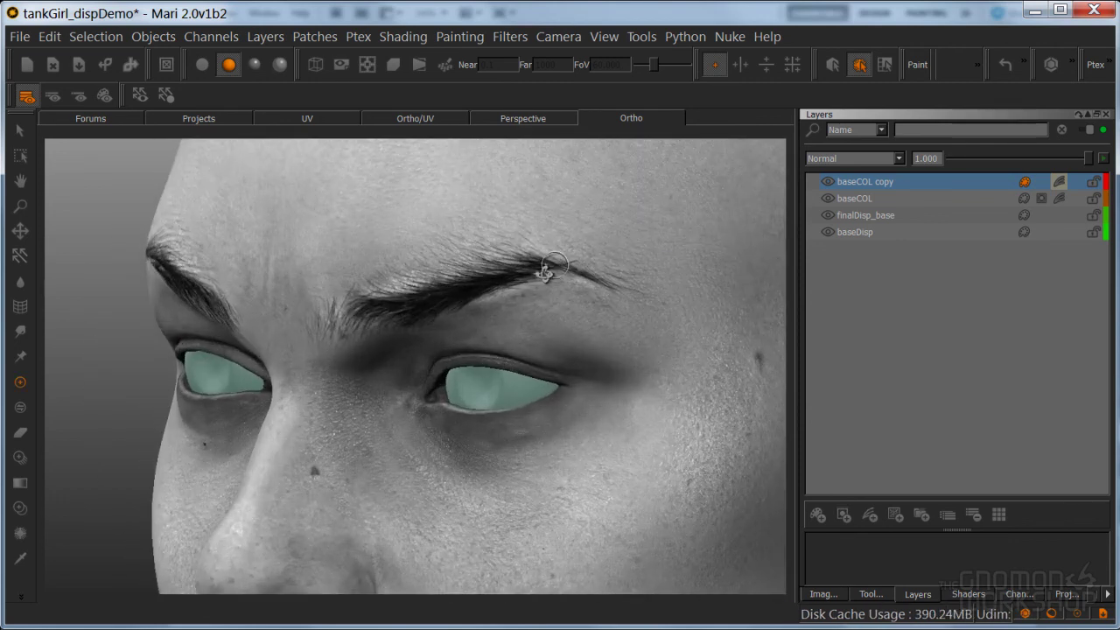
{"action": "right_click_drag", "start_coordinate": [560, 247], "coordinate": [475, 350], "text": "alt"}
{"action": "left_click_drag", "start_coordinate": [475, 349], "coordinate": [545, 350], "text": "alt"}
{"action": "right_click_drag", "start_coordinate": [545, 350], "coordinate": [538, 382], "text": "alt"}
{"action": "left_click_drag", "start_coordinate": [538, 381], "coordinate": [503, 385], "text": "alt"}
Remove the adjustment stack from the baseCOL copy layer
{"action": "left_click", "coordinate": [1059, 181]}
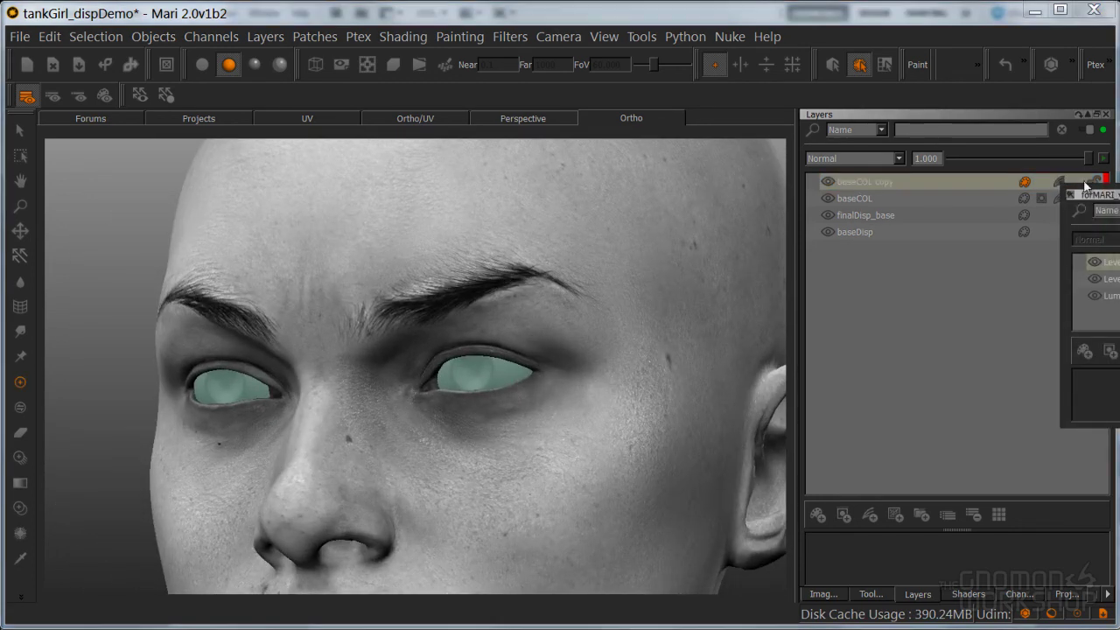
{"action": "right_click", "coordinate": [1061, 187]}
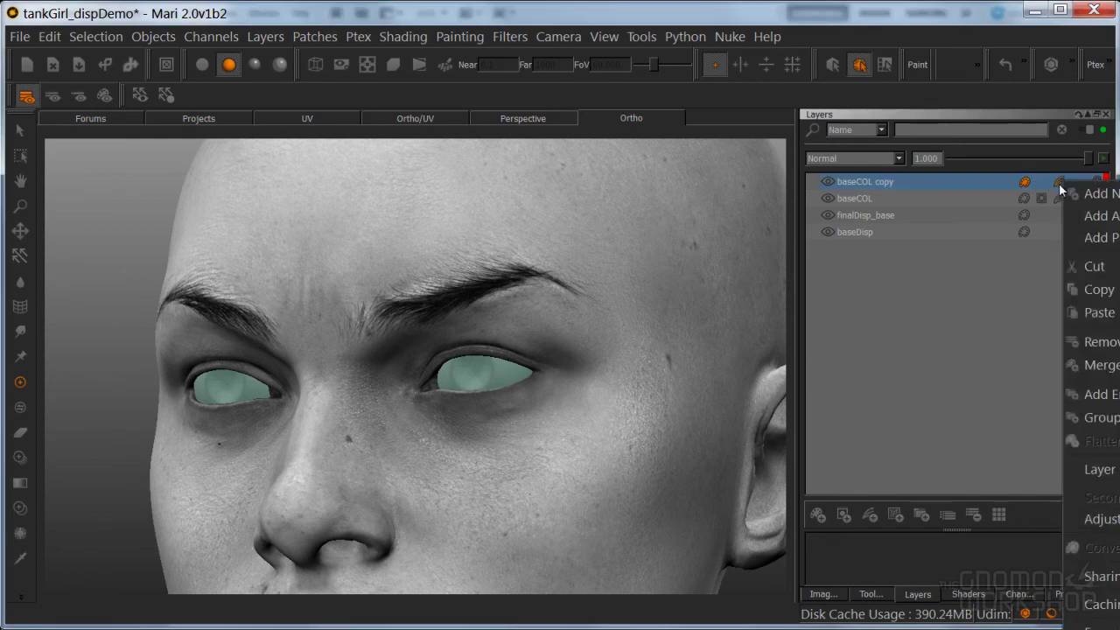
{"action": "left_click", "coordinate": [1119, 520]}
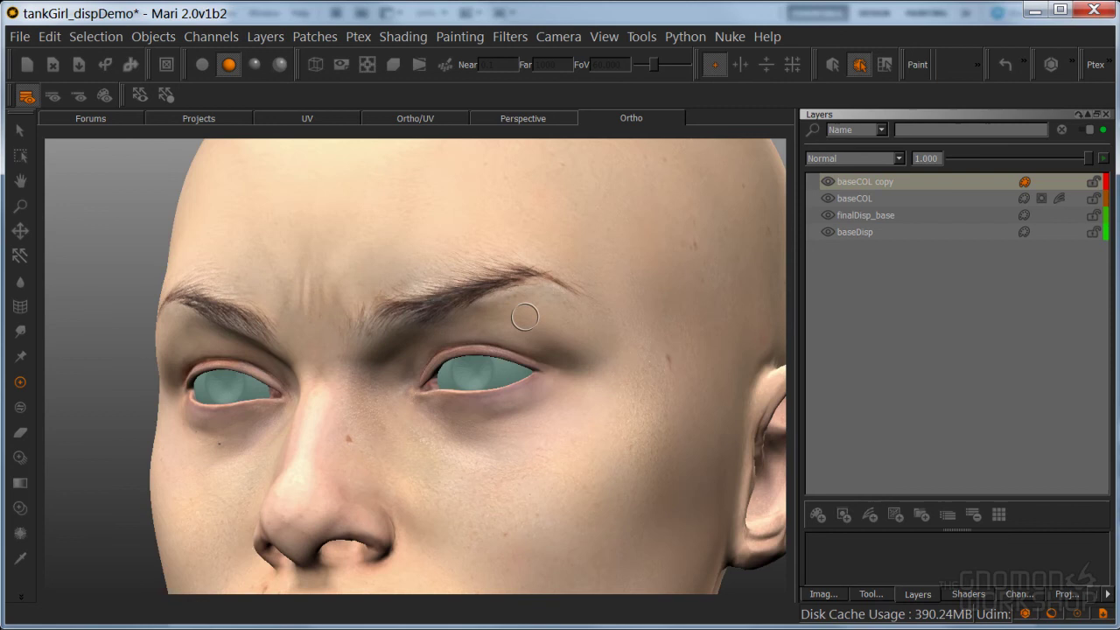
{"action": "left_click_drag", "start_coordinate": [525, 316], "coordinate": [535, 328], "text": "alt"}
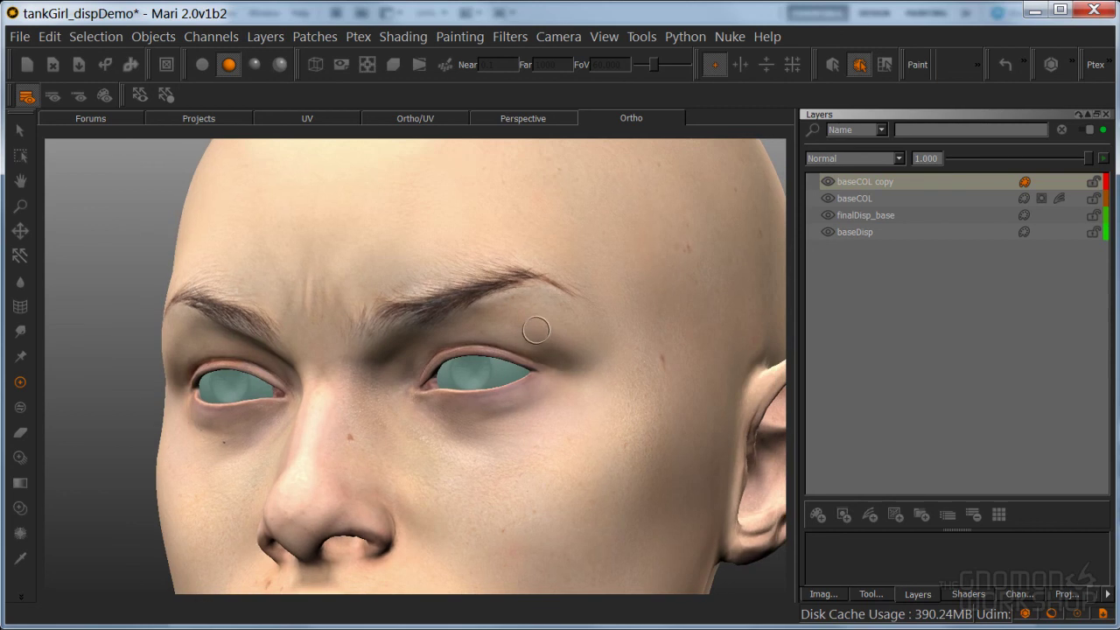
Give the baseCOL copy layer a new adjustment stack containing a Luminosity adjustment
{"action": "right_click", "coordinate": [1056, 180]}
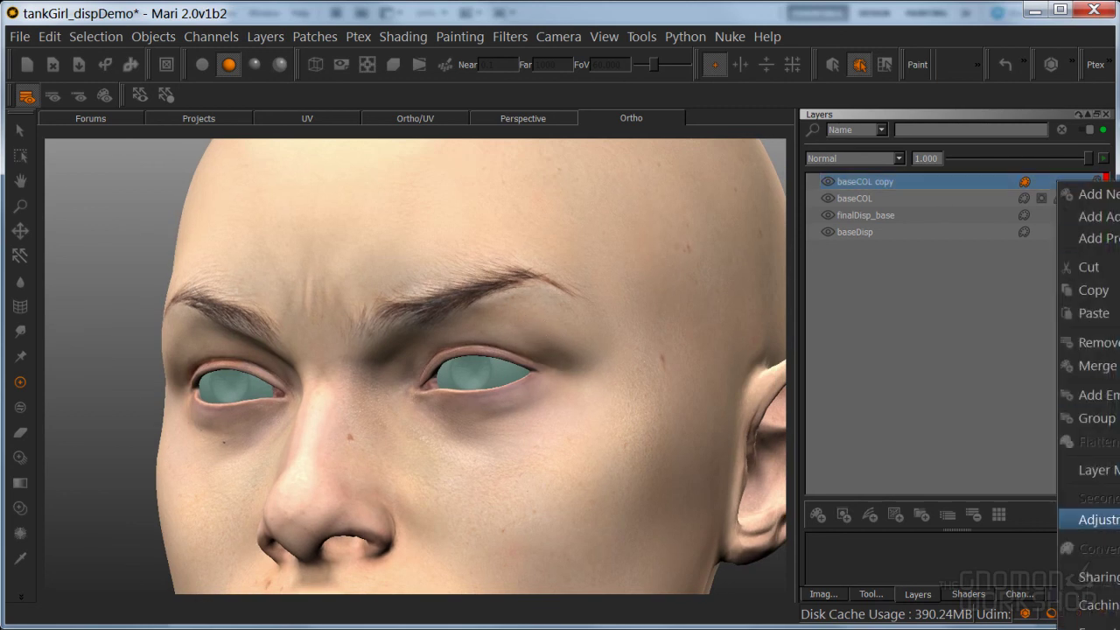
{"action": "left_click", "coordinate": [1023, 381]}
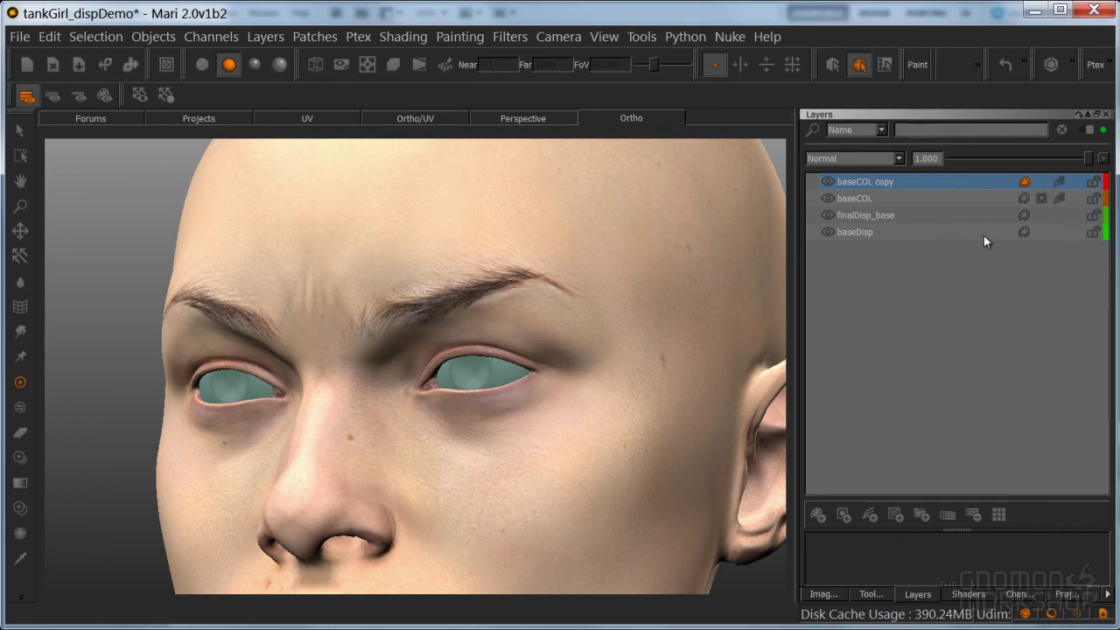
{"action": "left_click", "coordinate": [1059, 181]}
{"action": "left_click_drag", "start_coordinate": [1085, 186], "coordinate": [859, 244]}
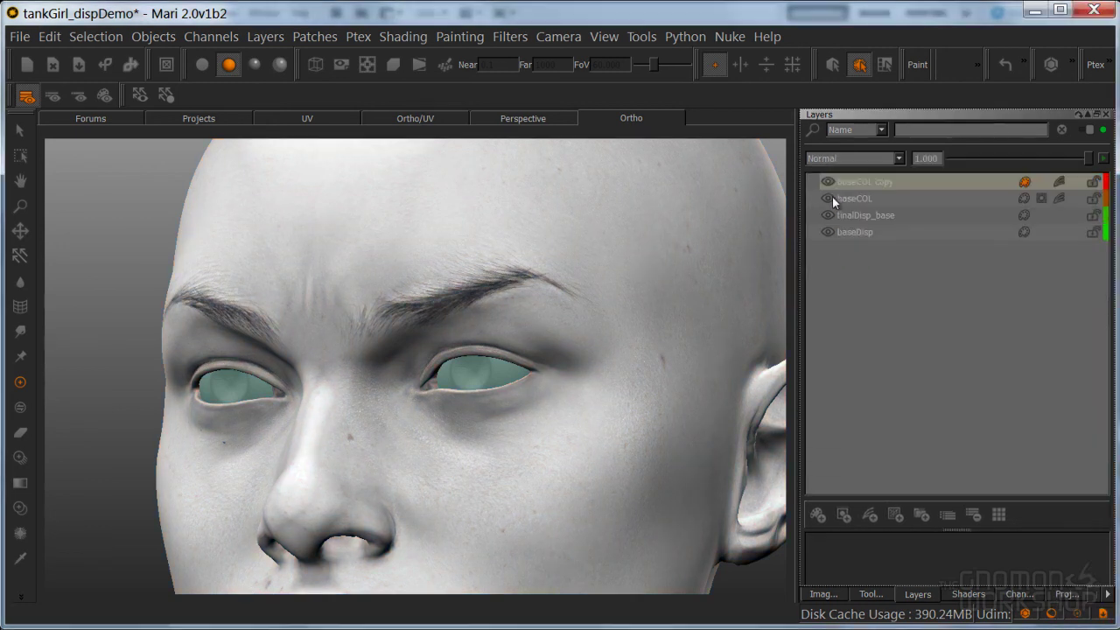
Add an Invert adjustment above the Luminosity adjustment in the baseCOL copy stack and close the stack
{"action": "right_click", "coordinate": [846, 234]}
{"action": "left_click", "coordinate": [865, 348]}
{"action": "left_click", "coordinate": [871, 516]}
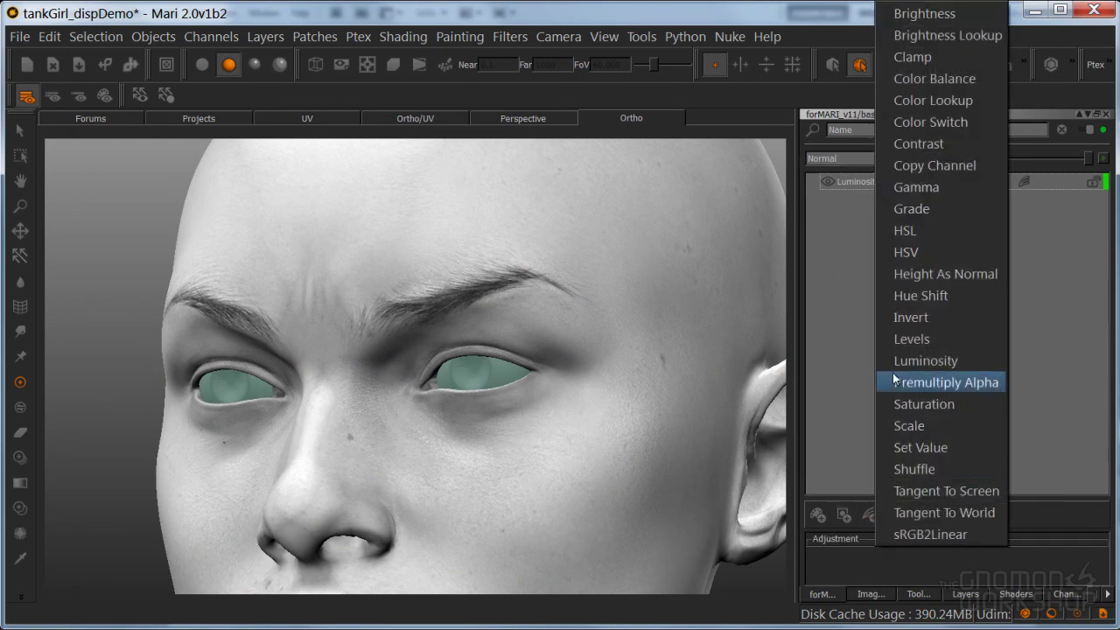
{"action": "left_click", "coordinate": [918, 317]}
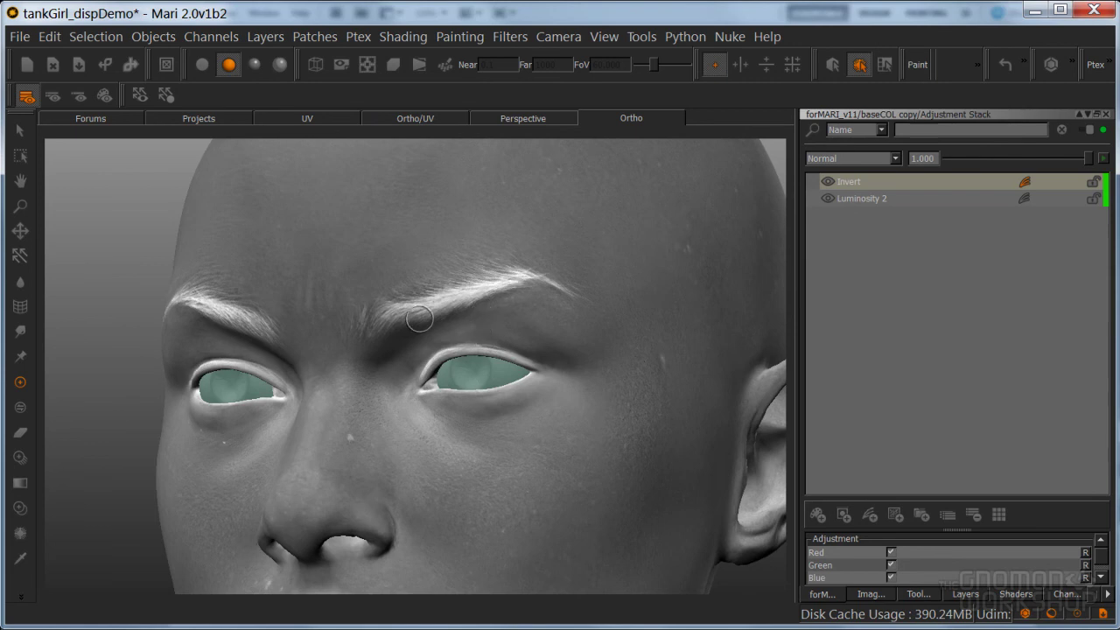
{"action": "scroll", "coordinate": [464, 338], "scroll_direction": "up", "scroll_amount": 5}
{"action": "scroll", "coordinate": [589, 287], "scroll_direction": "down", "scroll_amount": 4}
{"action": "left_click", "coordinate": [1104, 114]}
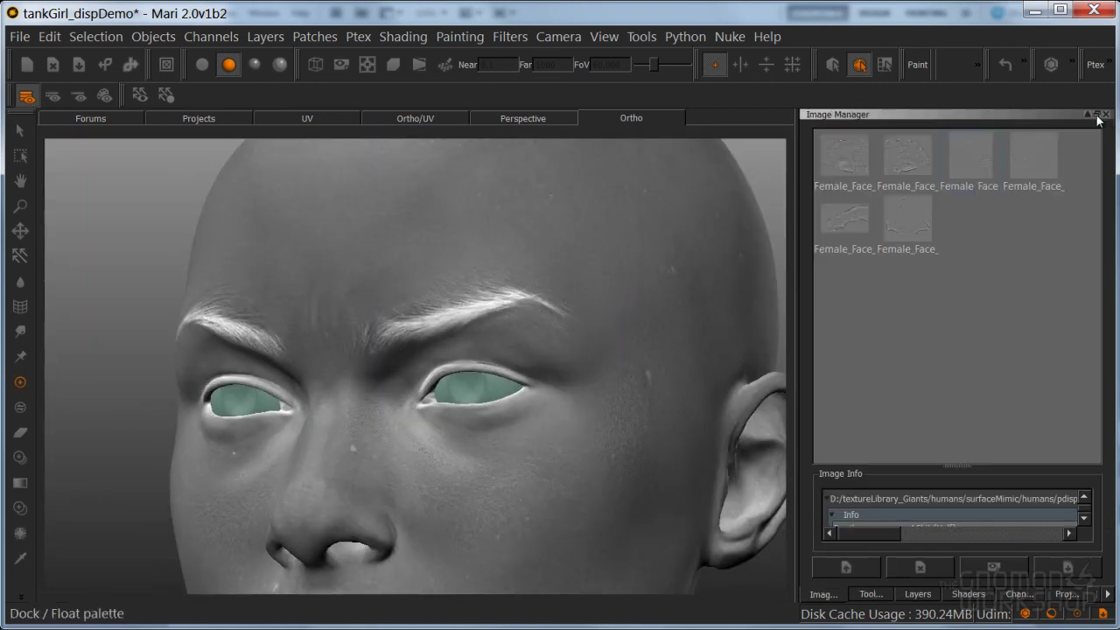
Rename the baseCOL copy layer to eyeBrows and set its blend mode to Screen
{"action": "left_click", "coordinate": [914, 595]}
{"action": "double_click", "coordinate": [852, 181]}
{"action": "type", "text": "eyeBrows"}
{"action": "key", "text": "Return"}
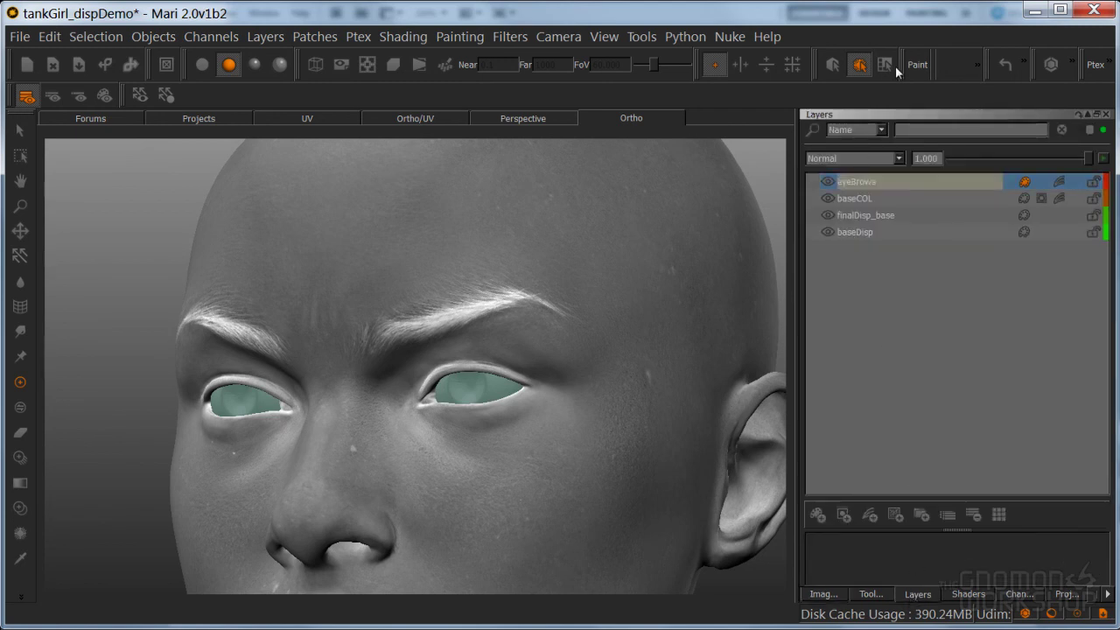
{"action": "left_click", "coordinate": [848, 158]}
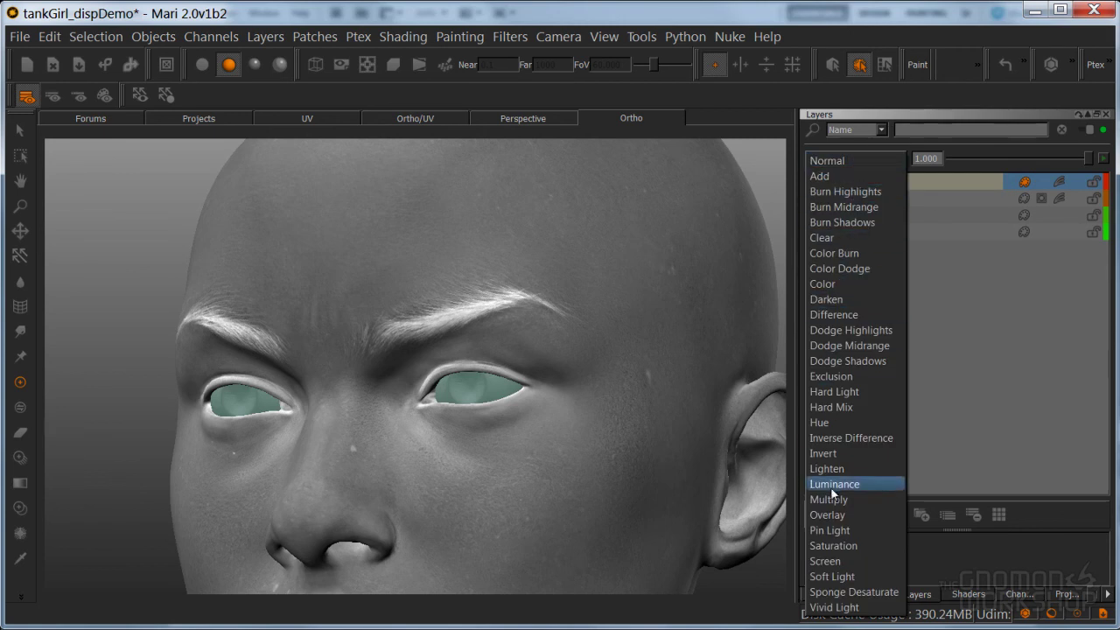
{"action": "left_click", "coordinate": [815, 558]}
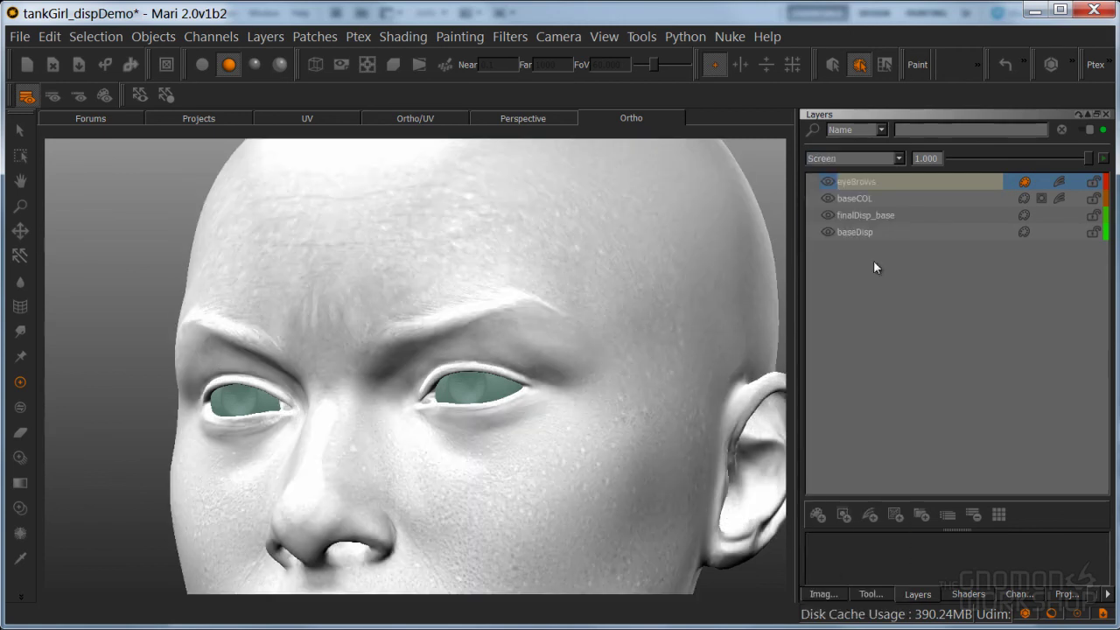
Open the eyeBrows layer's adjustment stack, show the model with flat lighting, and add a Levels adjustment above Invert
{"action": "left_click", "coordinate": [1062, 185]}
{"action": "left_click", "coordinate": [202, 65]}
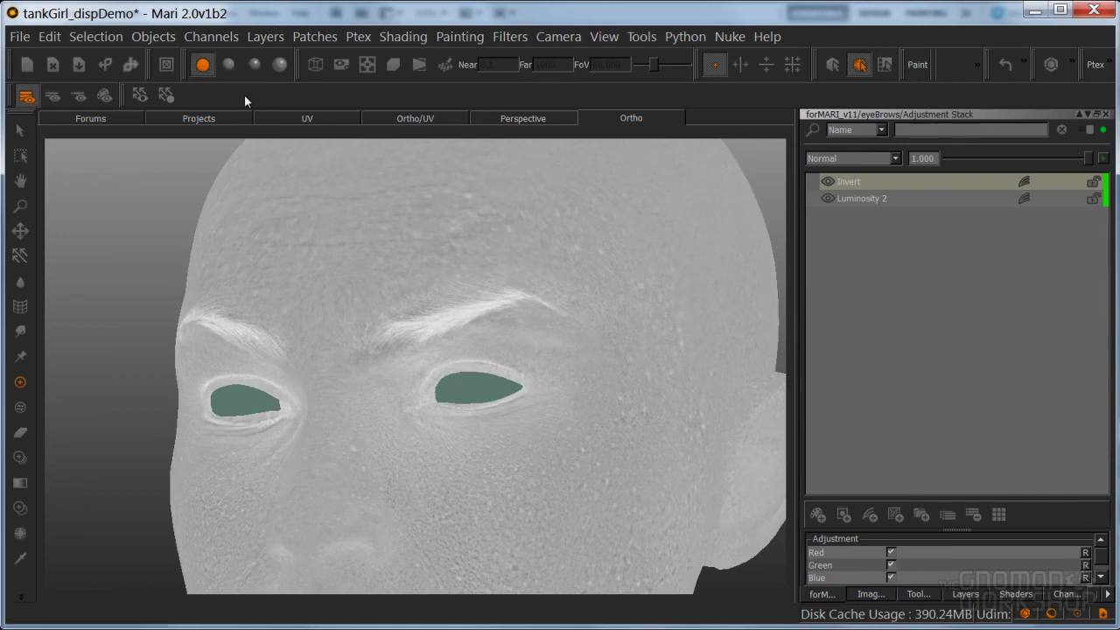
{"action": "left_click", "coordinate": [872, 513]}
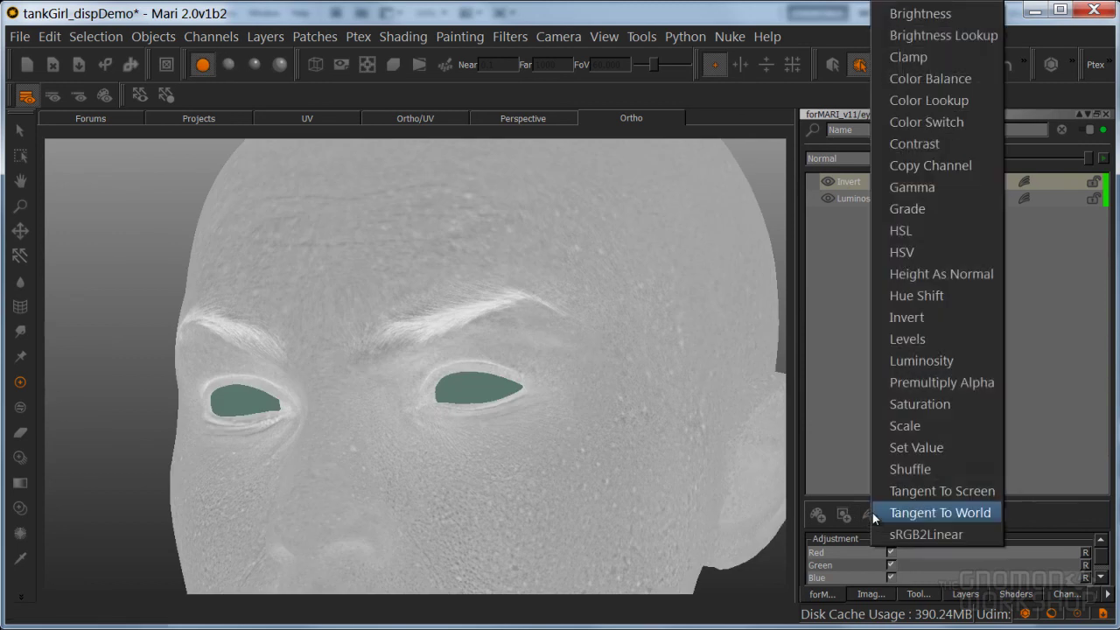
{"action": "left_click", "coordinate": [914, 341]}
{"action": "left_click", "coordinate": [855, 181]}
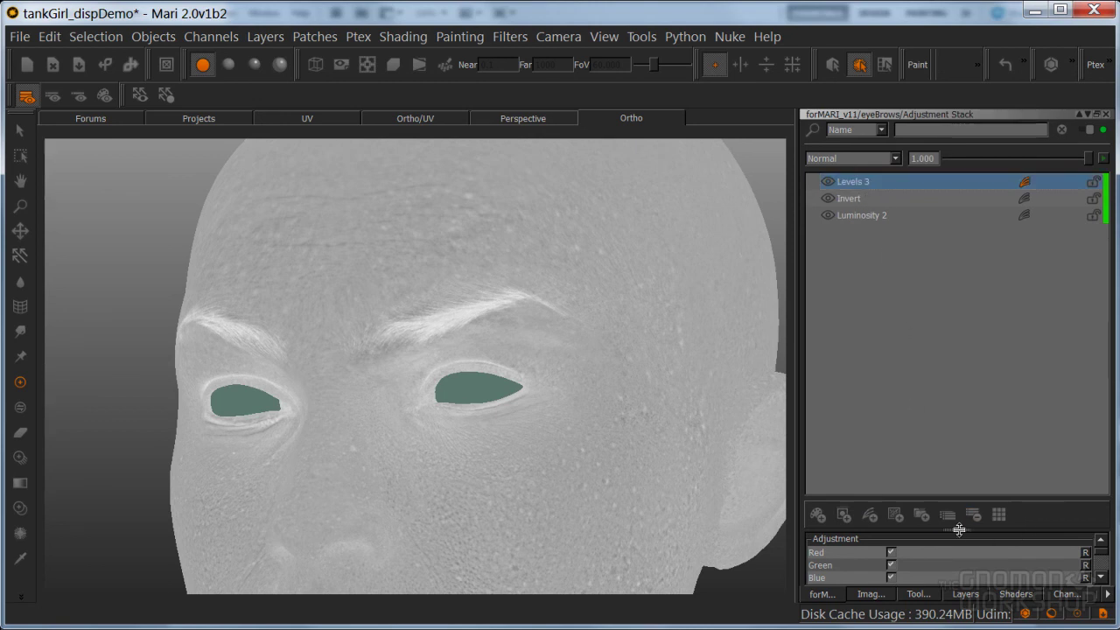
Set the Levels input White to 0.797, Mid to about 0.62 and Black to 0.405, and close the adjustment stack
{"action": "left_click_drag", "start_coordinate": [961, 527], "coordinate": [958, 322]}
{"action": "mouse_move", "coordinate": [1006, 466]}
{"action": "left_mouse_down"}
{"action": "mouse_move", "coordinate": [983, 465]}
{"action": "mouse_move", "coordinate": [1025, 465]}
{"action": "left_mouse_up"}
{"action": "left_click_drag", "start_coordinate": [1084, 447], "coordinate": [1050, 450]}
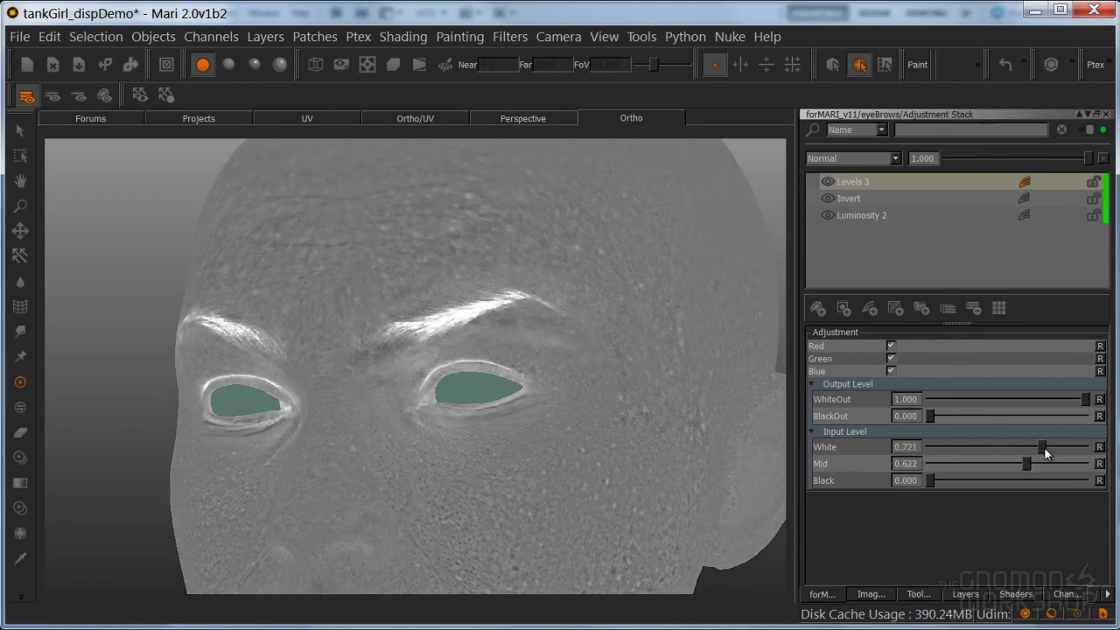
{"action": "left_click_drag", "start_coordinate": [934, 478], "coordinate": [990, 488]}
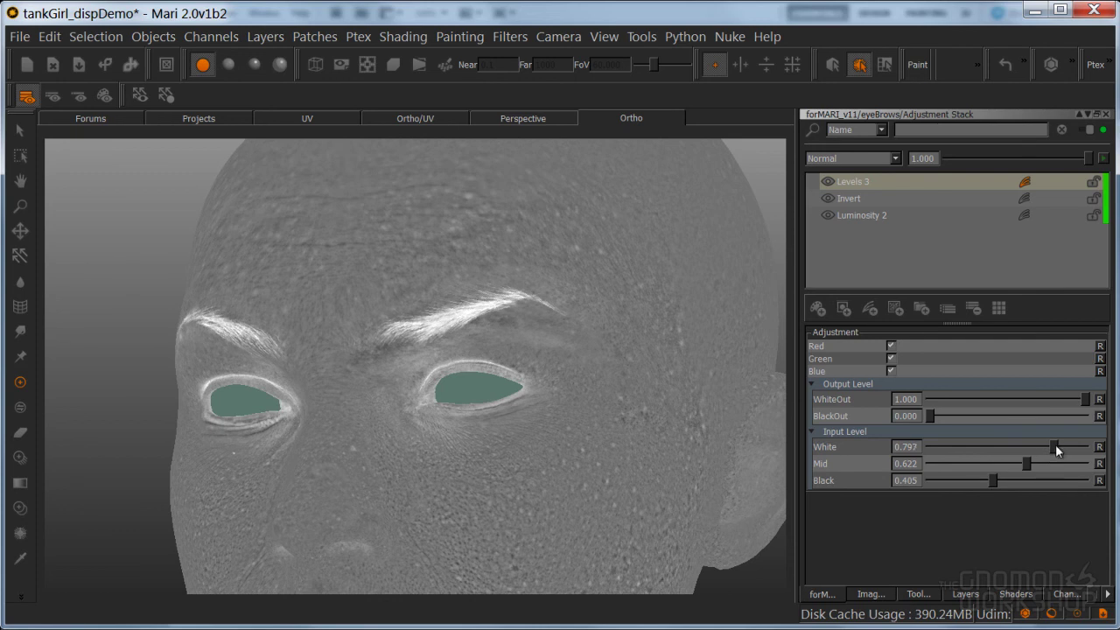
{"action": "left_click_drag", "start_coordinate": [1024, 464], "coordinate": [1023, 465]}
{"action": "left_click", "coordinate": [1106, 115]}
{"action": "left_click", "coordinate": [917, 597]}
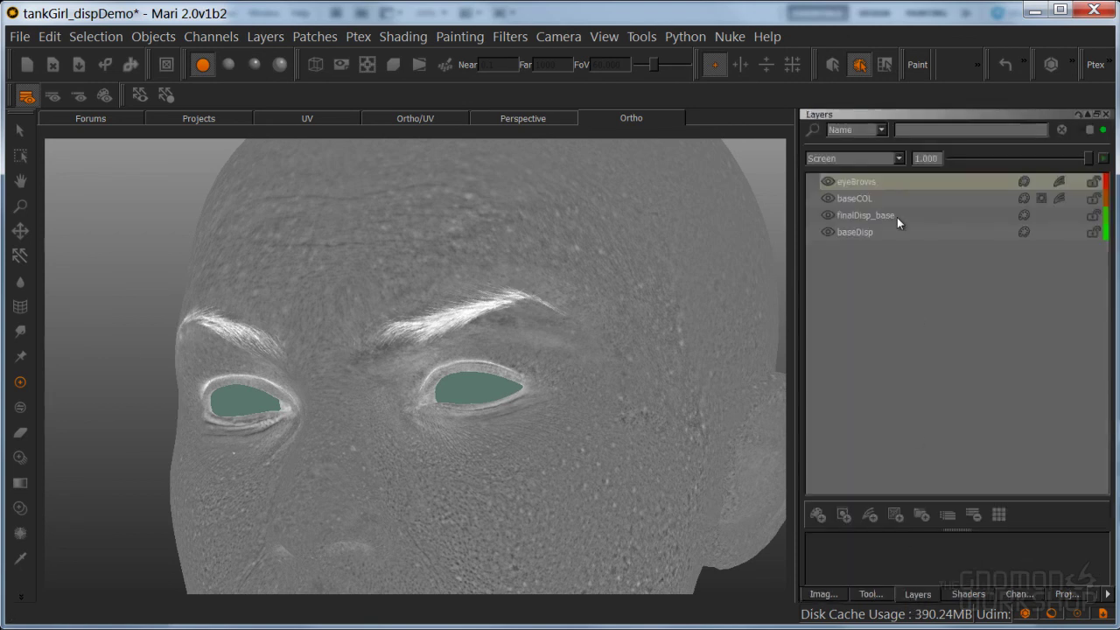
Add a layer mask to the eyeBrows layer that hides all of its content
{"action": "right_click", "coordinate": [893, 182]}
{"action": "mouse_move", "coordinate": [973, 473]}
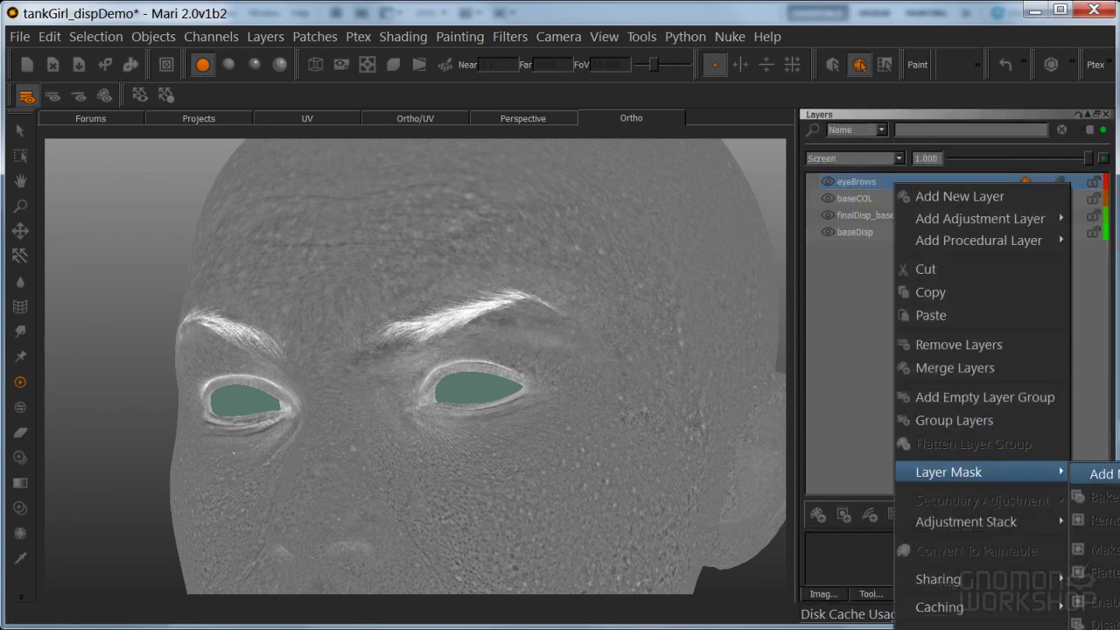
{"action": "left_click", "coordinate": [1098, 473]}
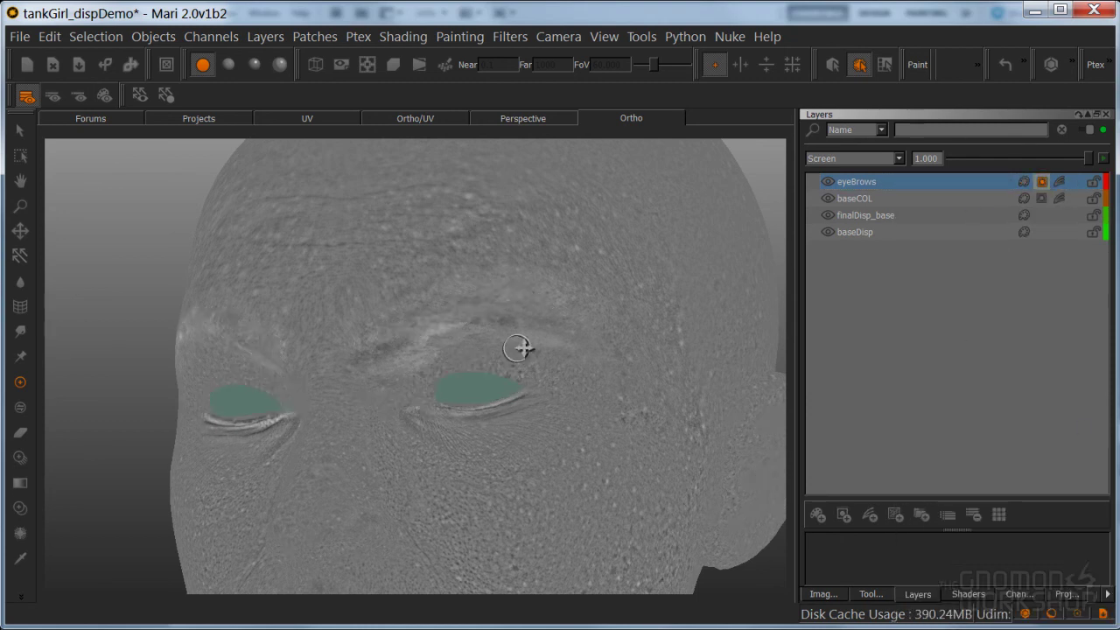
Reveal the character's left eyebrow by painting over it in the eyeBrows mask with the linear basic brush
{"action": "middle_click_drag", "start_coordinate": [530, 351], "coordinate": [547, 374], "text": "alt"}
{"action": "right_click_drag", "start_coordinate": [547, 375], "coordinate": [590, 374], "text": "alt"}
{"action": "left_click_drag", "start_coordinate": [559, 375], "coordinate": [586, 376], "text": "alt"}
{"action": "key", "text": "space"}
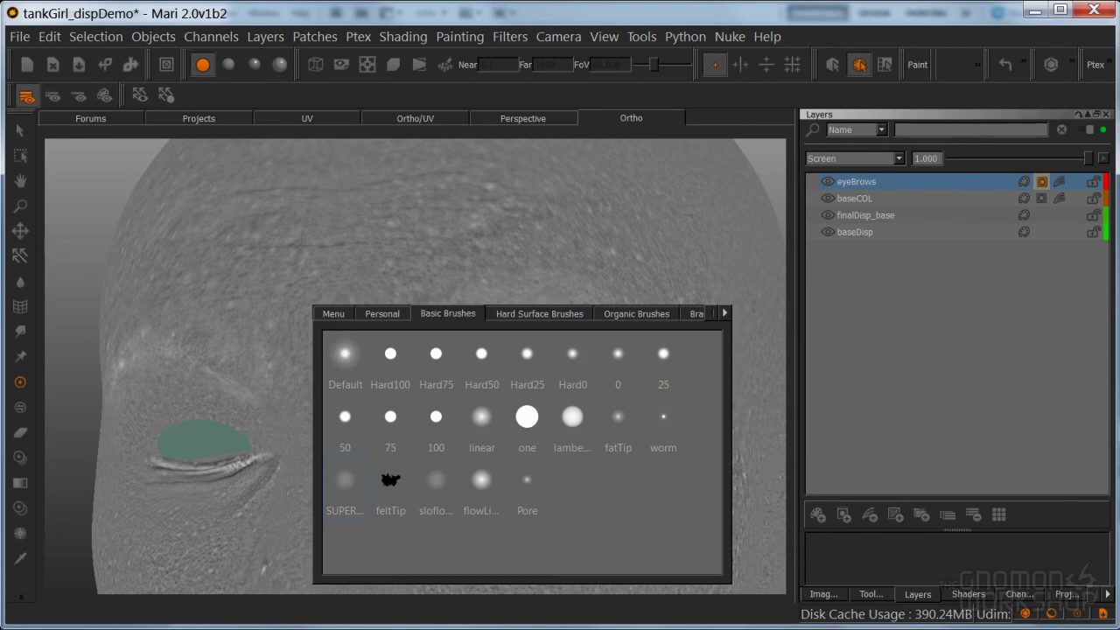
{"action": "left_click", "coordinate": [481, 423]}
{"action": "mouse_move", "coordinate": [448, 319]}
{"action": "left_mouse_down", "text": "shift"}
{"action": "mouse_move", "coordinate": [412, 320]}
{"action": "mouse_move", "coordinate": [562, 306]}
{"action": "mouse_move", "coordinate": [581, 317]}
{"action": "left_mouse_up", "text": "shift"}
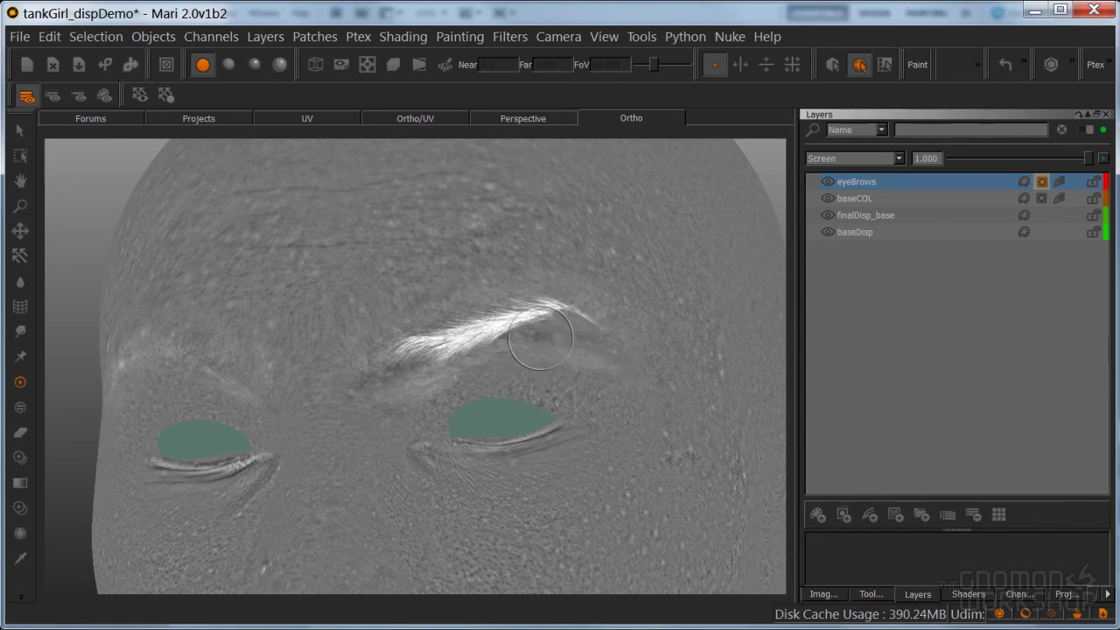
Reveal the character's right eyebrow in the eyeBrows mask and touch up the inner ends of the brows
{"action": "middle_click_drag", "start_coordinate": [524, 324], "coordinate": [673, 324]}
{"action": "left_click_drag", "start_coordinate": [525, 350], "coordinate": [355, 350], "text": "alt"}
{"action": "middle_click_drag", "start_coordinate": [354, 350], "coordinate": [449, 317], "text": "alt"}
{"action": "mouse_move", "coordinate": [319, 333]}
{"action": "left_mouse_down"}
{"action": "mouse_move", "coordinate": [479, 337]}
{"action": "mouse_move", "coordinate": [522, 352]}
{"action": "left_mouse_up"}
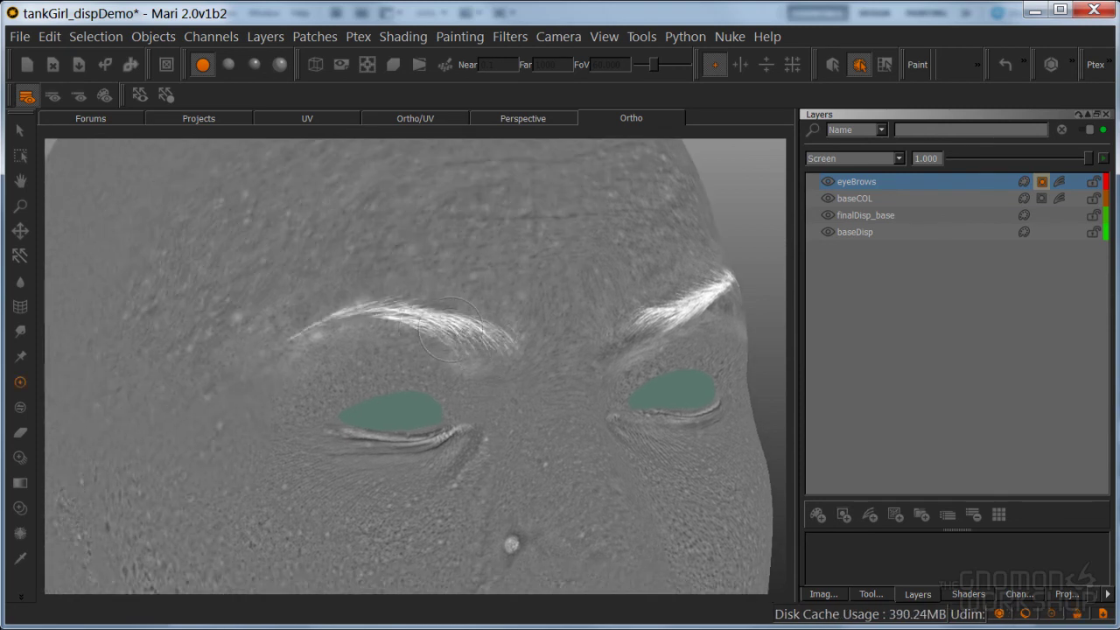
{"action": "left_click_drag", "start_coordinate": [455, 330], "coordinate": [470, 330]}
{"action": "right_click_drag", "start_coordinate": [565, 341], "coordinate": [470, 350], "text": "alt"}
{"action": "left_click_drag", "start_coordinate": [469, 350], "coordinate": [452, 380], "text": "alt"}
{"action": "right_click_drag", "start_coordinate": [452, 380], "coordinate": [541, 367], "text": "alt"}
{"action": "left_click_drag", "start_coordinate": [541, 367], "coordinate": [487, 362], "text": "alt"}
{"action": "right_click_drag", "start_coordinate": [488, 362], "coordinate": [542, 364], "text": "alt"}
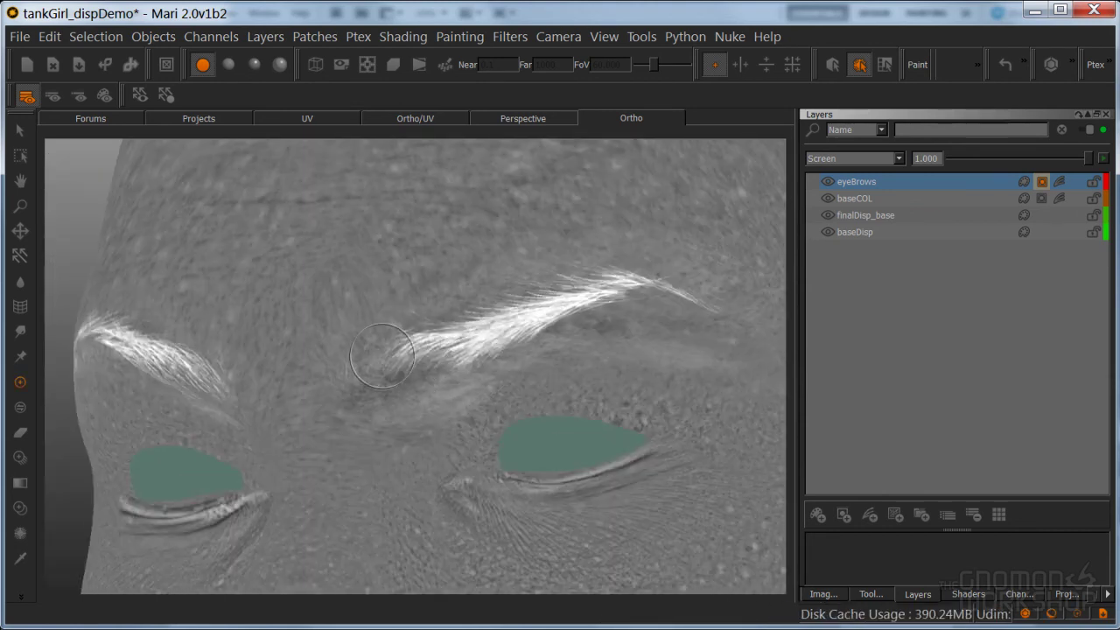
{"action": "right_click_drag", "start_coordinate": [560, 284], "coordinate": [498, 333], "text": "alt"}
{"action": "mouse_move", "coordinate": [497, 333]}
{"action": "left_mouse_down", "text": "alt"}
{"action": "mouse_move", "coordinate": [538, 335]}
{"action": "mouse_move", "coordinate": [512, 350]}
{"action": "left_mouse_up", "text": "alt"}
Duplicate the eyeBrows layer to strengthen the brows, and compare the model with the copy hidden and shown
{"action": "left_click", "coordinate": [20, 130]}
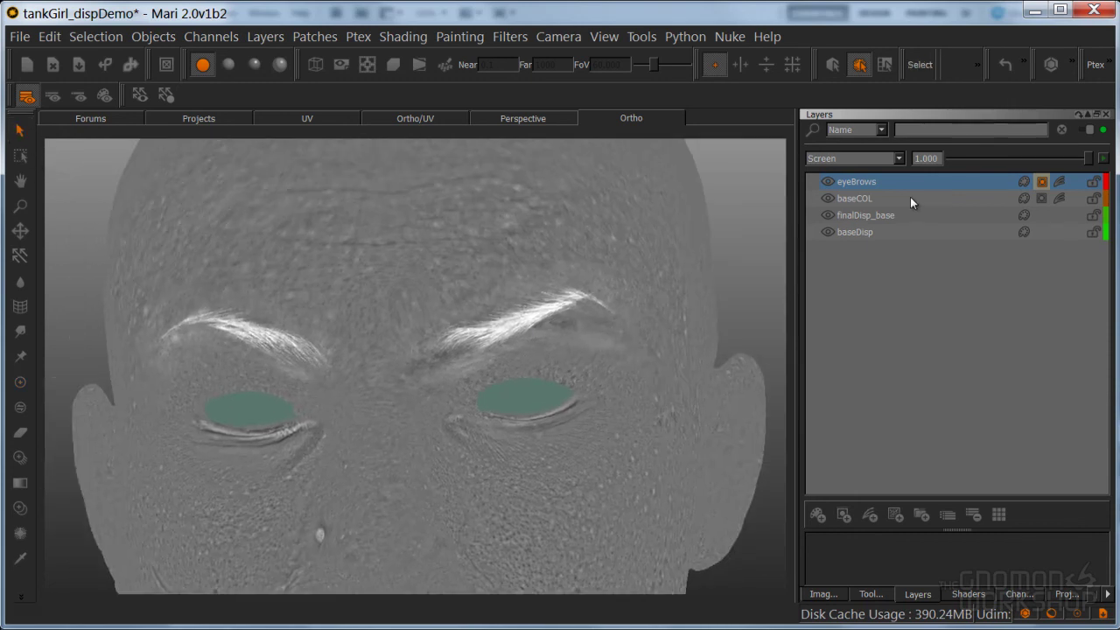
{"action": "key", "text": "ctrl+d"}
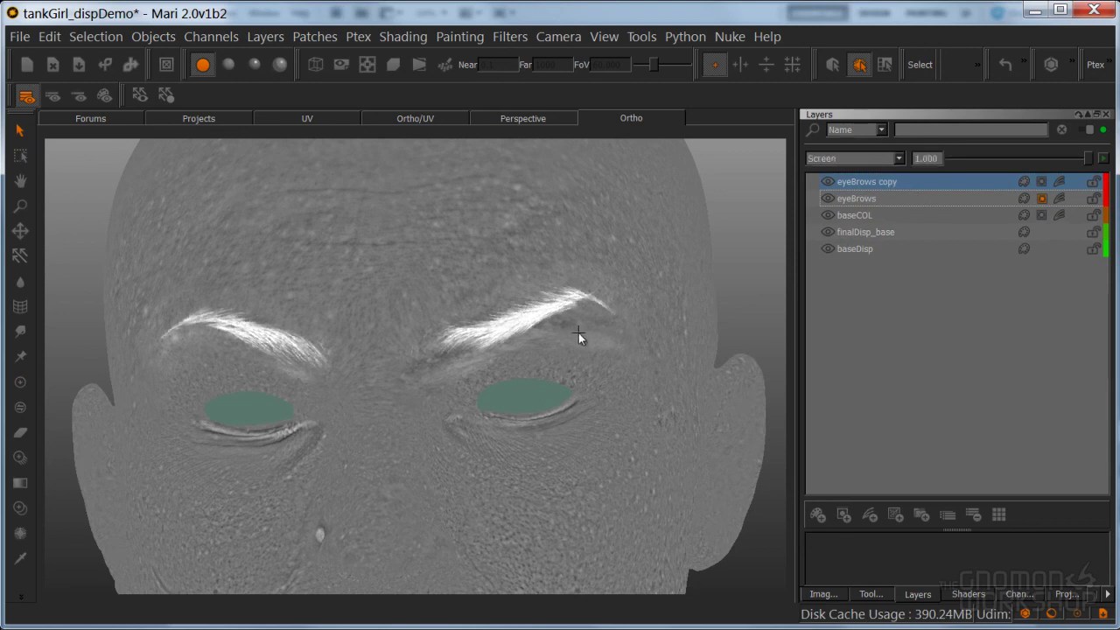
{"action": "left_click_drag", "start_coordinate": [525, 382], "coordinate": [539, 359], "text": "alt"}
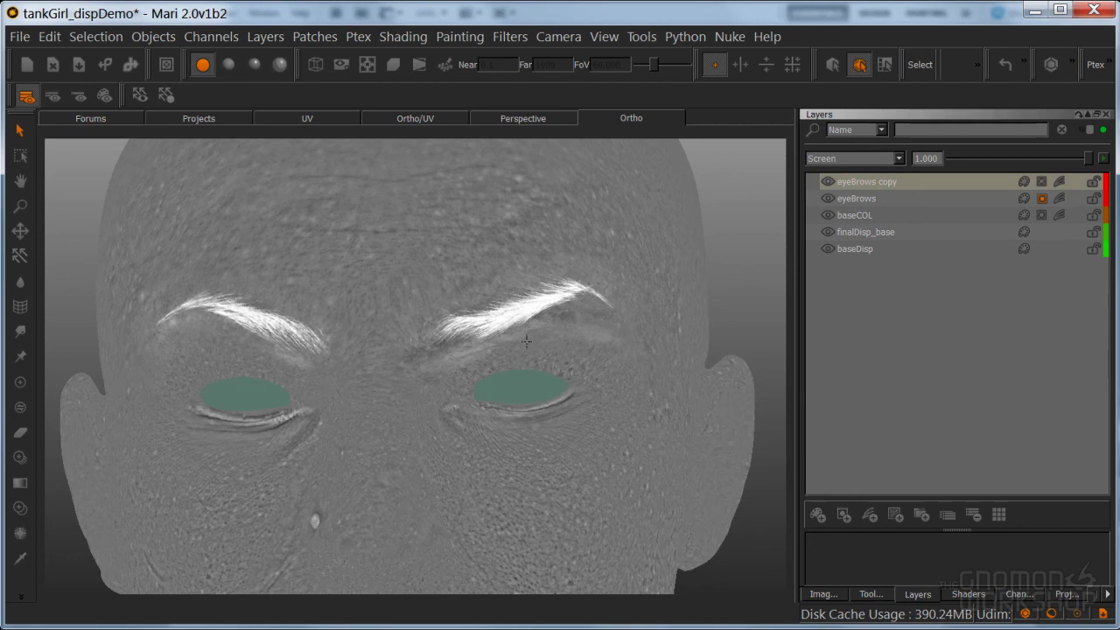
{"action": "mouse_move", "coordinate": [522, 363]}
{"action": "middle_mouse_down"}
{"action": "mouse_move", "coordinate": [582, 365]}
{"action": "mouse_move", "coordinate": [507, 345]}
{"action": "mouse_move", "coordinate": [544, 347]}
{"action": "mouse_move", "coordinate": [516, 383]}
{"action": "mouse_move", "coordinate": [529, 383]}
{"action": "middle_mouse_up"}
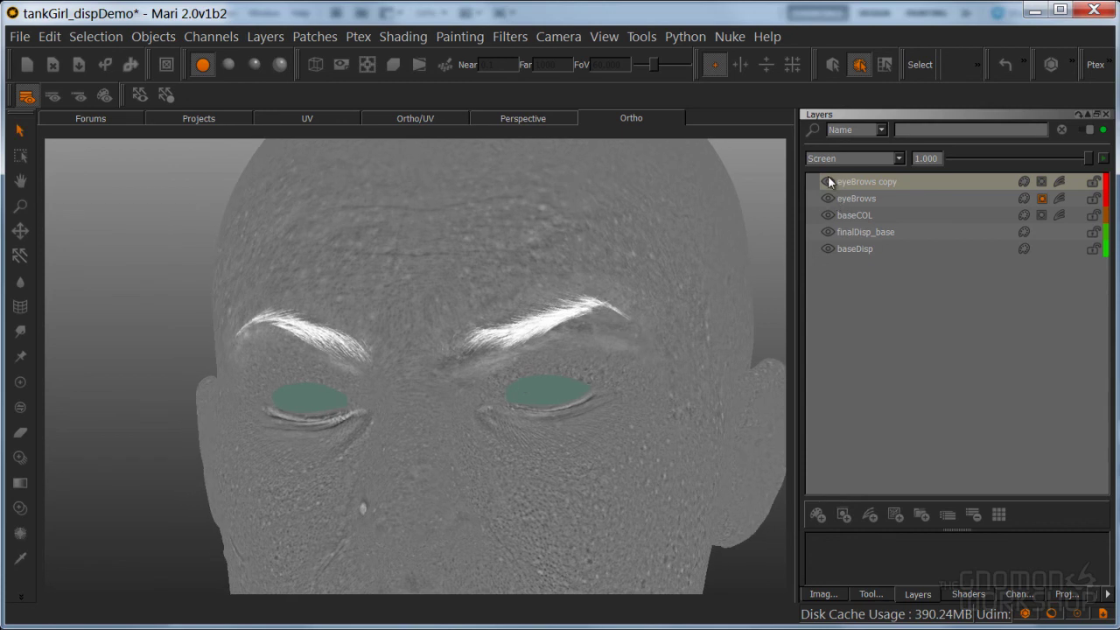
{"action": "left_click", "coordinate": [829, 181]}
{"action": "left_click", "coordinate": [827, 181]}
Examine the eyebrow and skin detail across the face from several angles in flat lighting
{"action": "middle_click_drag", "start_coordinate": [506, 374], "coordinate": [472, 373]}
{"action": "left_click_drag", "start_coordinate": [540, 378], "coordinate": [545, 356], "text": "alt"}
{"action": "right_click_drag", "start_coordinate": [545, 356], "coordinate": [521, 431], "text": "alt"}
{"action": "middle_click_drag", "start_coordinate": [522, 431], "coordinate": [504, 370], "text": "alt"}
{"action": "right_click_drag", "start_coordinate": [504, 369], "coordinate": [520, 387], "text": "alt"}
{"action": "middle_click_drag", "start_coordinate": [520, 387], "coordinate": [529, 353], "text": "alt"}
{"action": "right_click_drag", "start_coordinate": [529, 353], "coordinate": [564, 364], "text": "alt"}
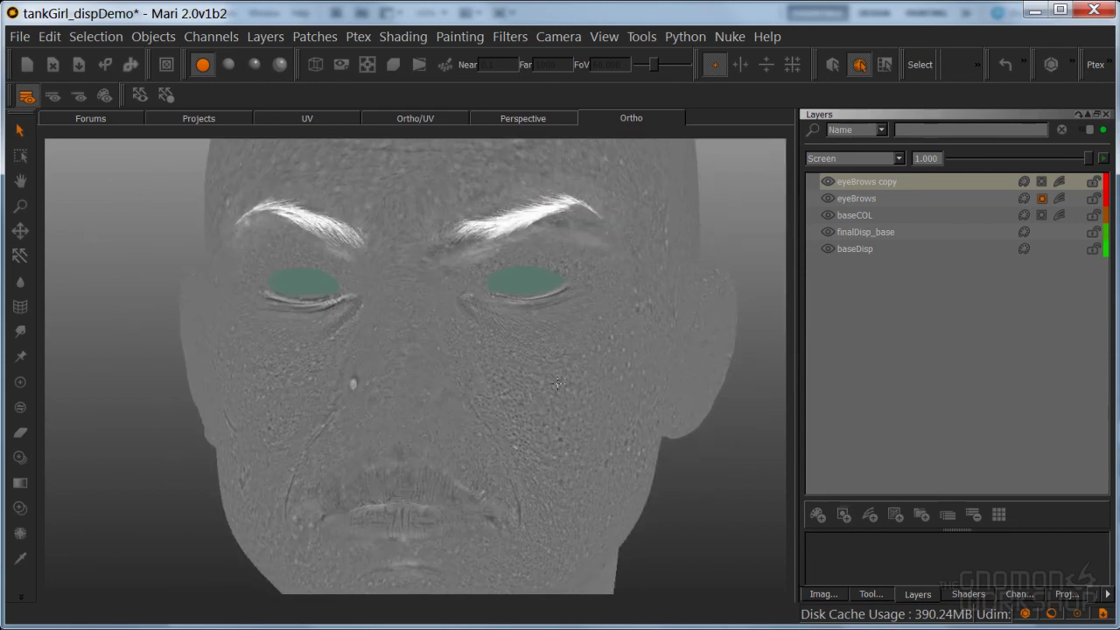
{"action": "middle_click_drag", "start_coordinate": [557, 382], "coordinate": [566, 423], "text": "alt"}
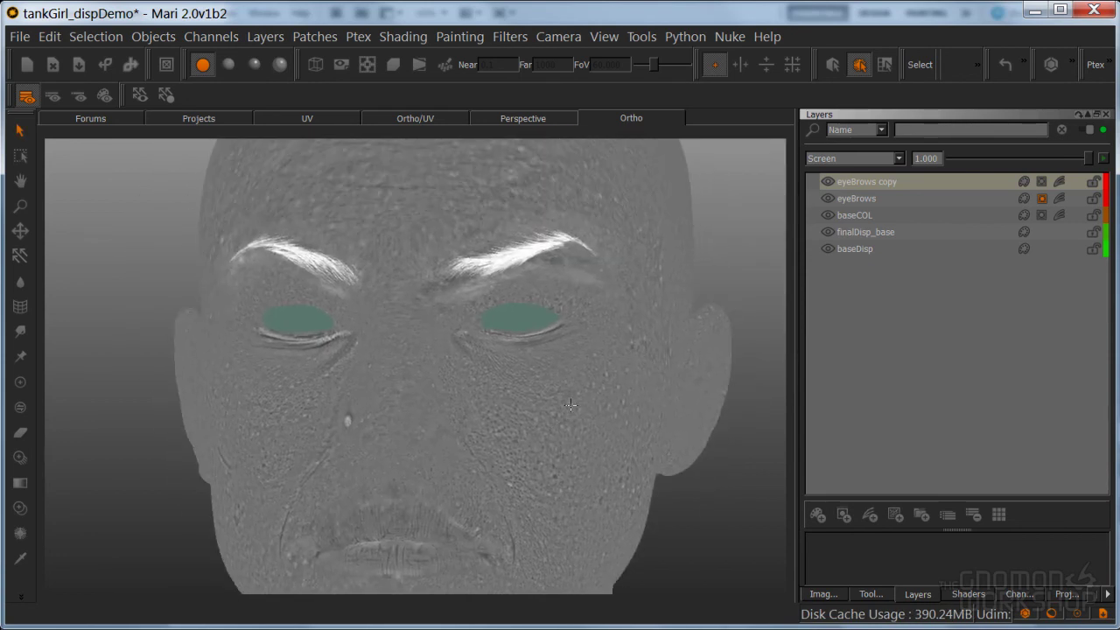
{"action": "left_click_drag", "start_coordinate": [573, 409], "coordinate": [495, 387], "text": "alt"}
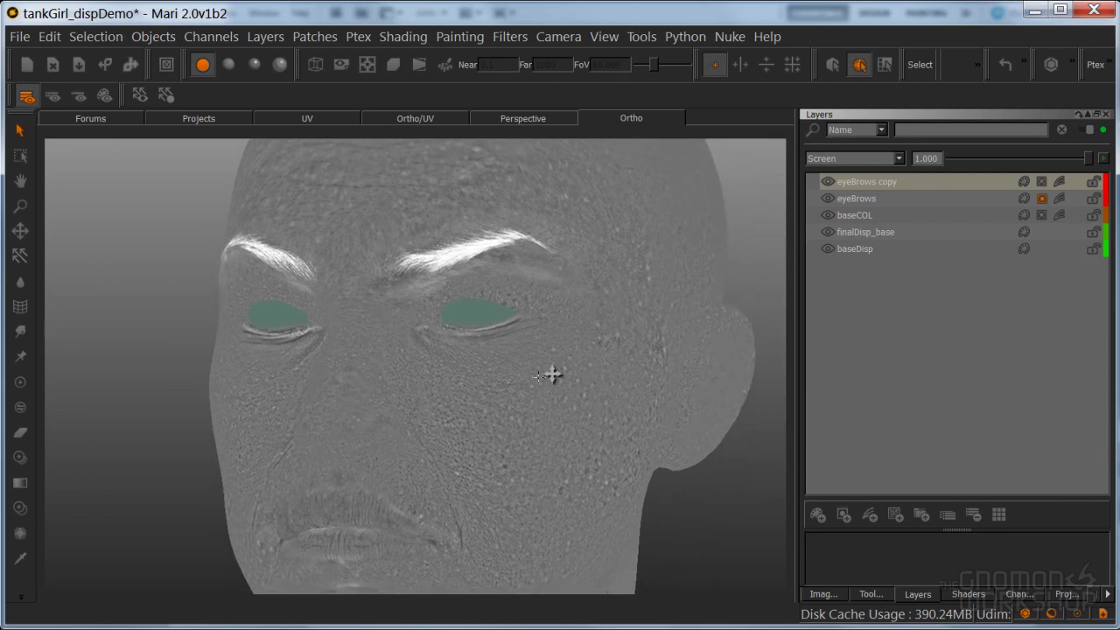
Switch the model to basic lighting and inspect the shaded brows, cheeks, nose and mouth from the front and three-quarter views
{"action": "left_click", "coordinate": [228, 64]}
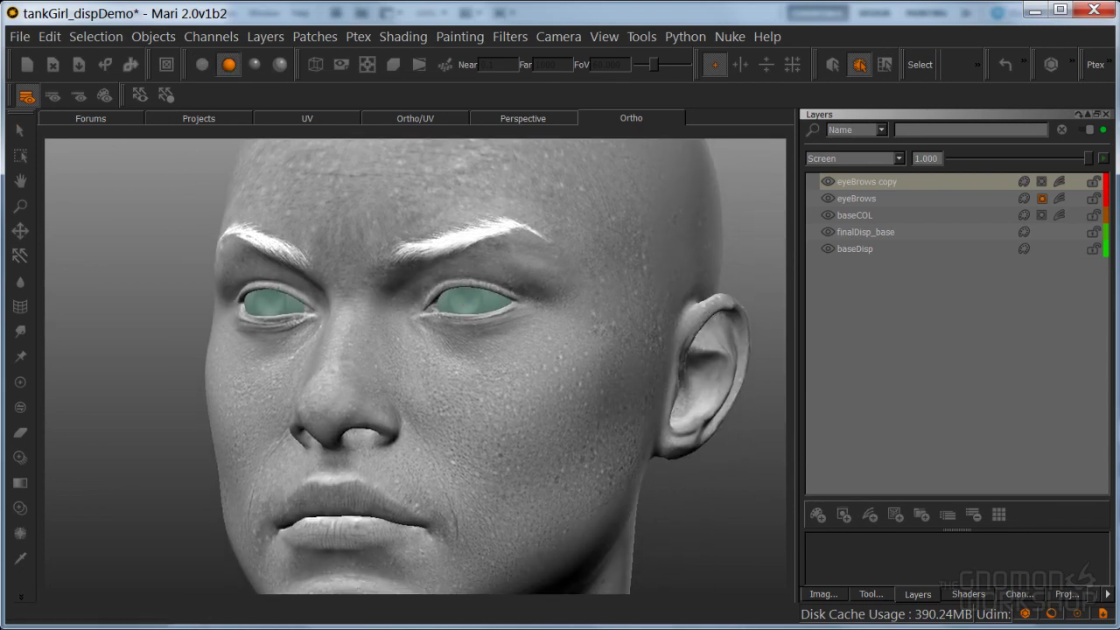
{"action": "left_click_drag", "start_coordinate": [552, 366], "coordinate": [540, 390], "text": "alt"}
{"action": "right_click_drag", "start_coordinate": [469, 419], "coordinate": [507, 397], "text": "alt"}
{"action": "middle_click_drag", "start_coordinate": [507, 397], "coordinate": [544, 367], "text": "alt"}
{"action": "left_click_drag", "start_coordinate": [500, 435], "coordinate": [557, 423], "text": "alt"}
{"action": "middle_click_drag", "start_coordinate": [557, 423], "coordinate": [611, 463], "text": "alt"}
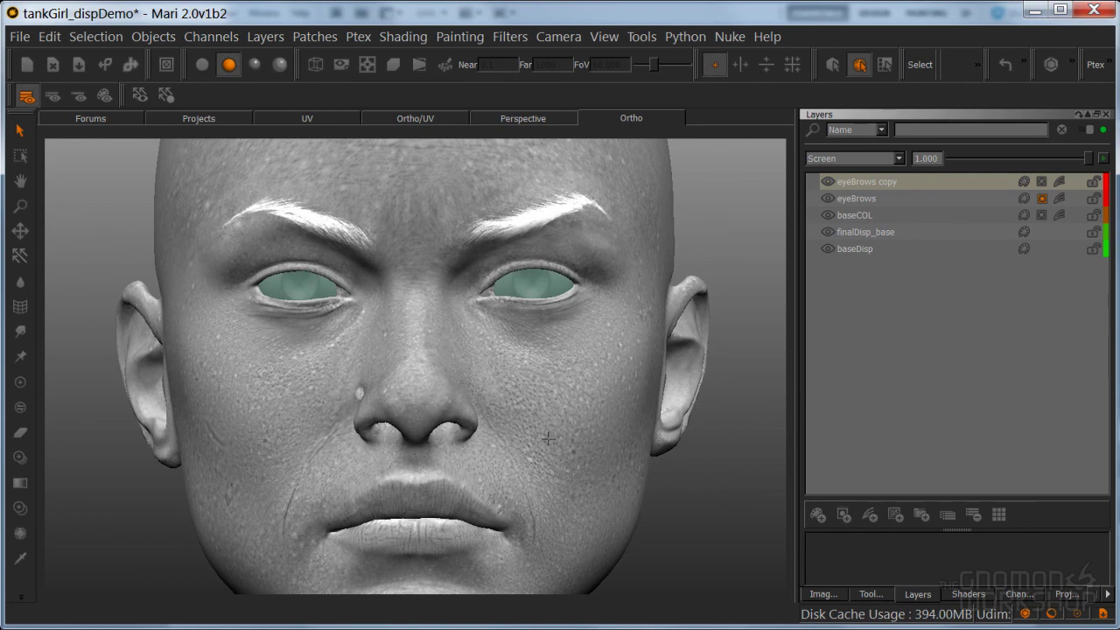
{"action": "middle_click_drag", "start_coordinate": [543, 430], "coordinate": [568, 405], "text": "alt"}
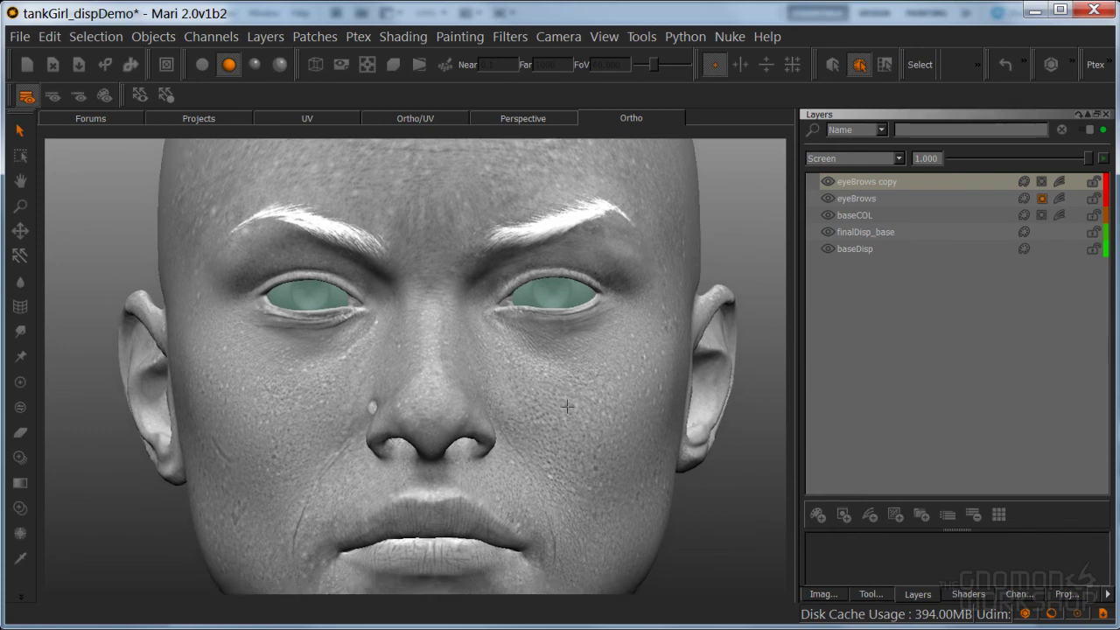
{"action": "left_click_drag", "start_coordinate": [567, 405], "coordinate": [566, 404], "text": "alt"}
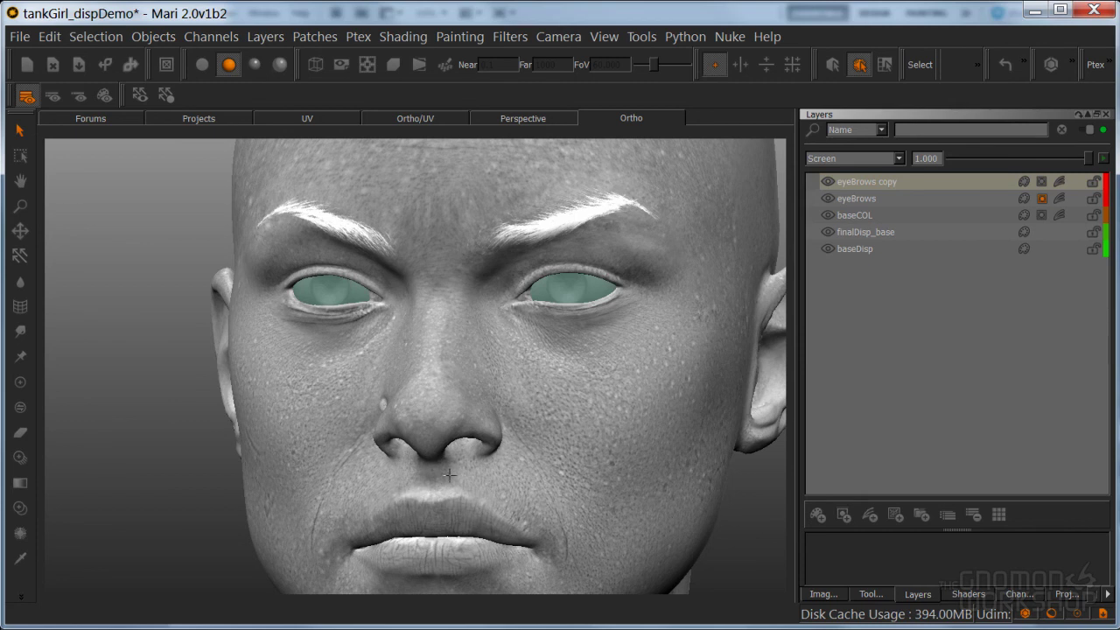
{"action": "middle_click_drag", "start_coordinate": [525, 414], "coordinate": [542, 277]}
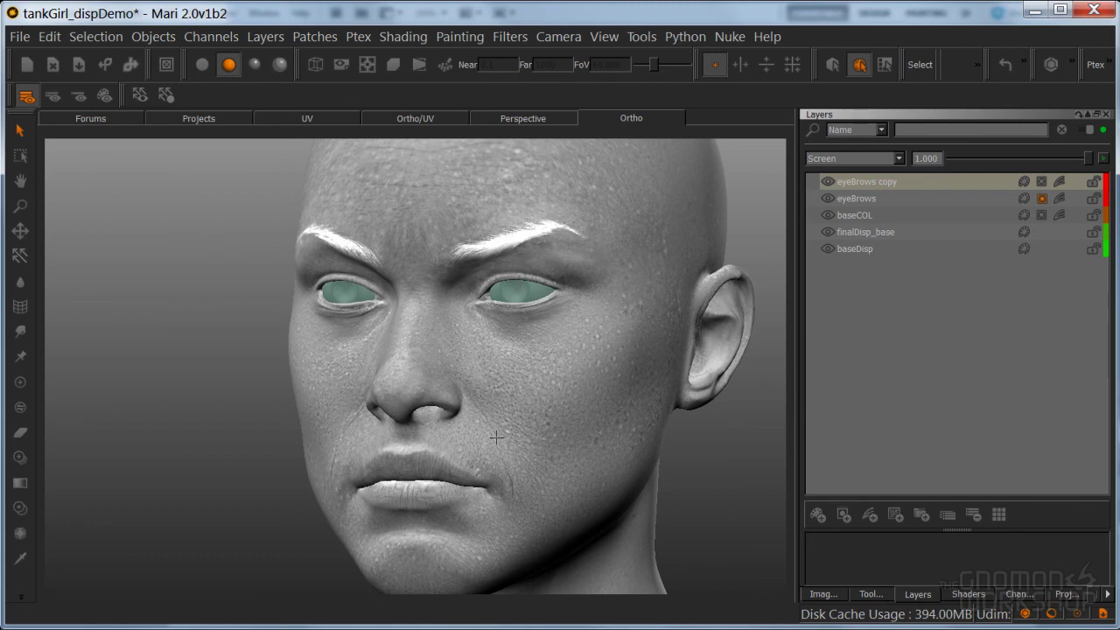
{"action": "scroll", "coordinate": [322, 366], "scroll_direction": "up", "scroll_amount": 2}
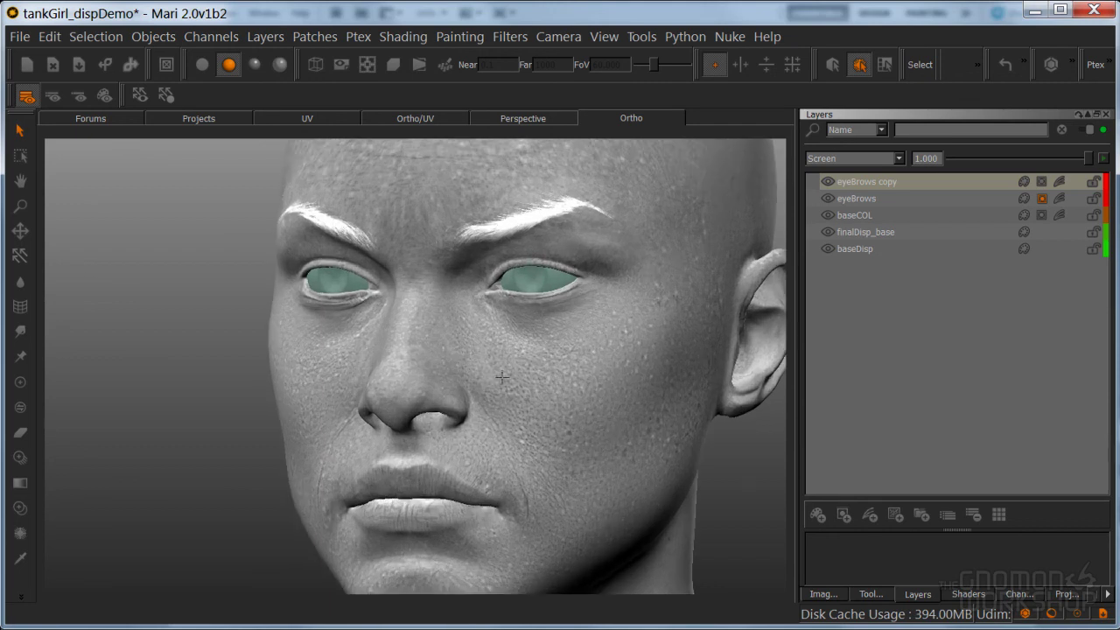
{"action": "middle_click_drag", "start_coordinate": [501, 398], "coordinate": [570, 368]}
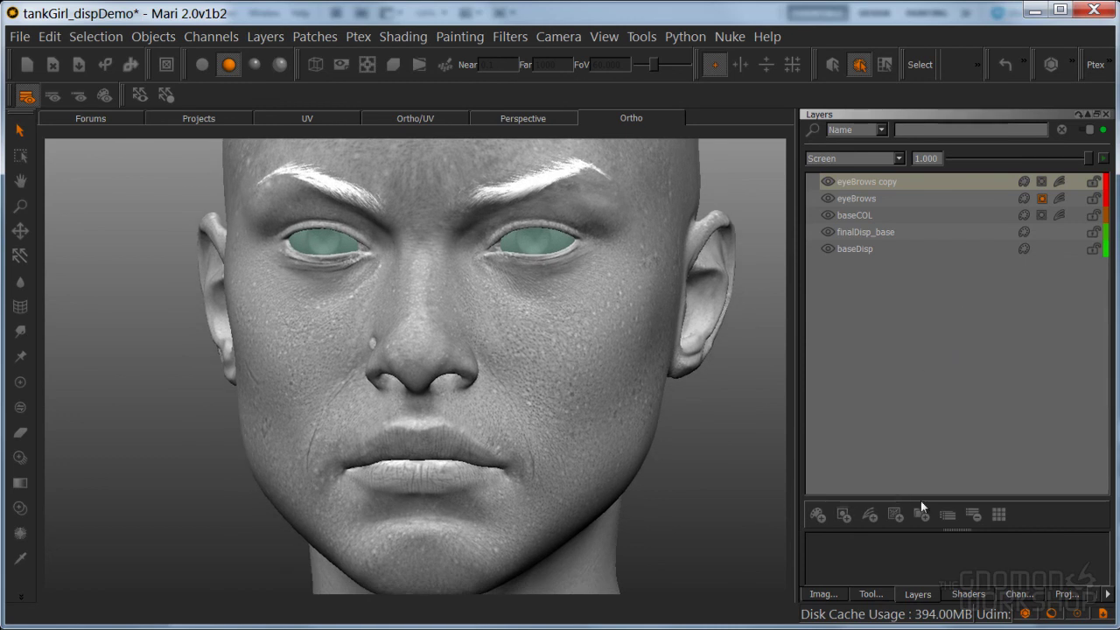
Add a Levels adjustment layer above the eyeBrows copy layer, expand its settings and show the model with flat lighting
{"action": "left_click", "coordinate": [870, 516]}
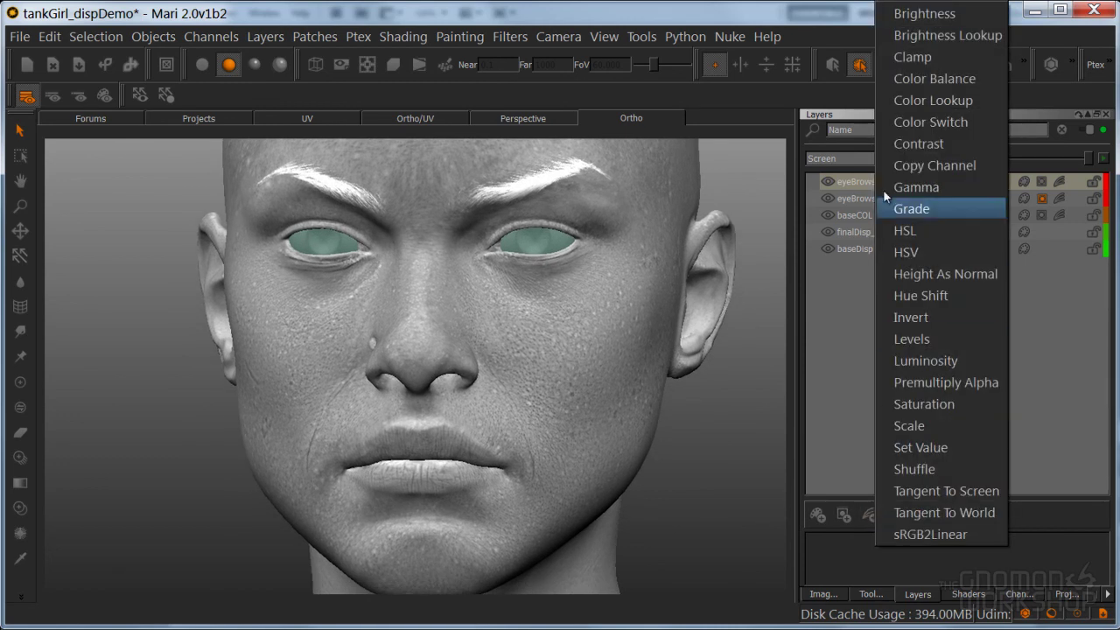
{"action": "left_click", "coordinate": [911, 338]}
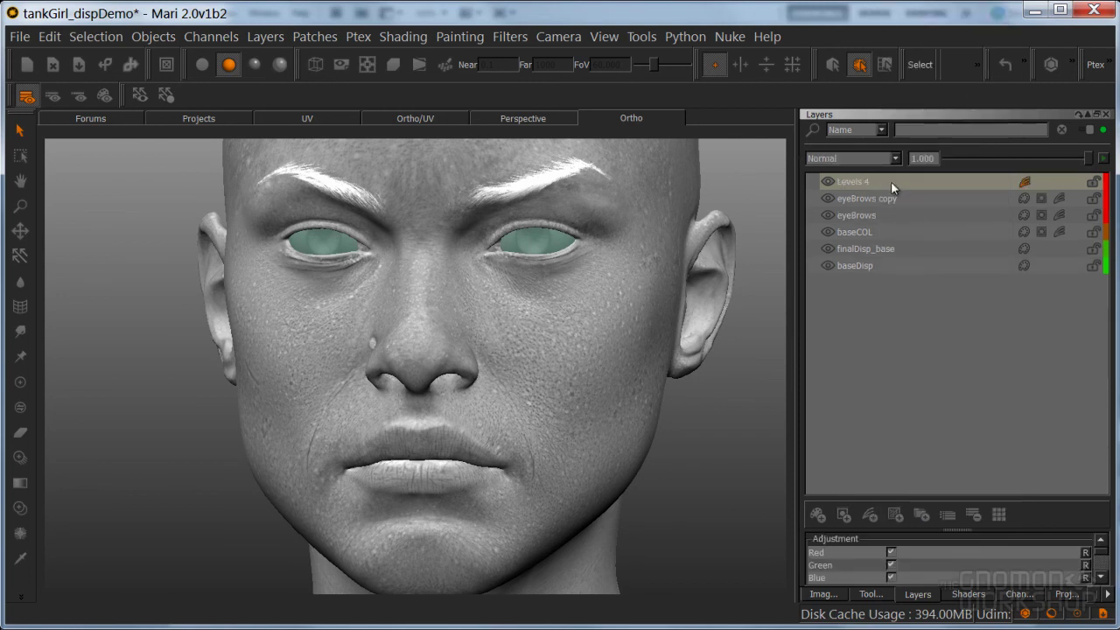
{"action": "left_click_drag", "start_coordinate": [959, 531], "coordinate": [953, 385]}
{"action": "left_click", "coordinate": [202, 64]}
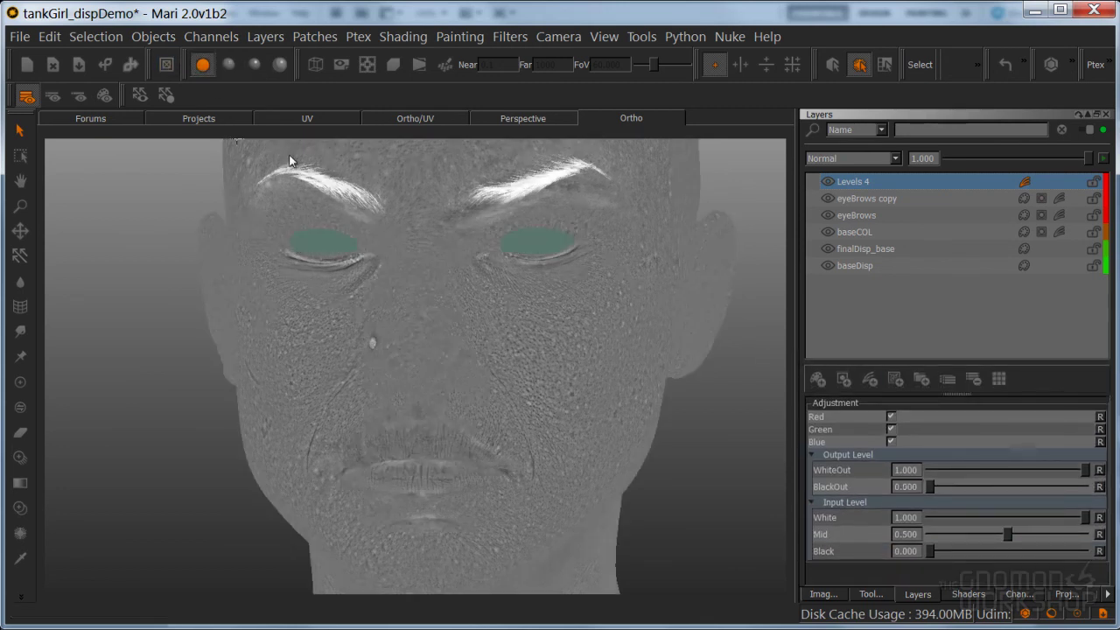
Reduce the top Levels layer's output range by setting WhiteOut to 0.671 and BlackOut to 0.351
{"action": "left_click", "coordinate": [930, 551]}
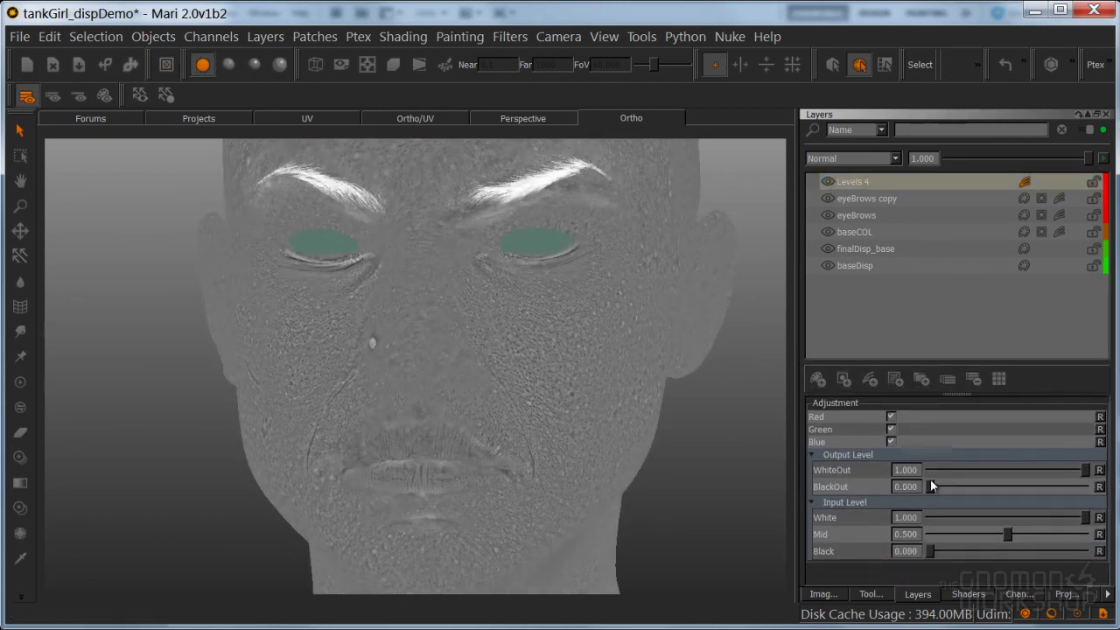
{"action": "left_click_drag", "start_coordinate": [932, 487], "coordinate": [971, 487]}
{"action": "mouse_move", "coordinate": [1046, 468]}
{"action": "left_mouse_down"}
{"action": "mouse_move", "coordinate": [1061, 468]}
{"action": "mouse_move", "coordinate": [1043, 468]}
{"action": "left_mouse_up"}
{"action": "left_click_drag", "start_coordinate": [976, 487], "coordinate": [984, 488]}
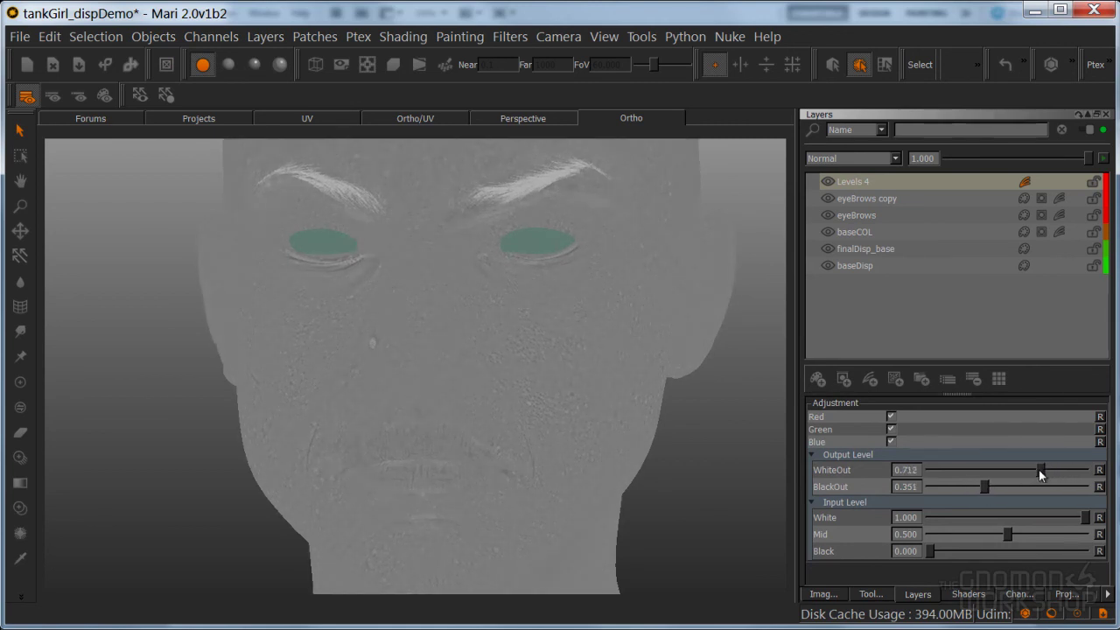
{"action": "left_click_drag", "start_coordinate": [1035, 475], "coordinate": [1034, 475]}
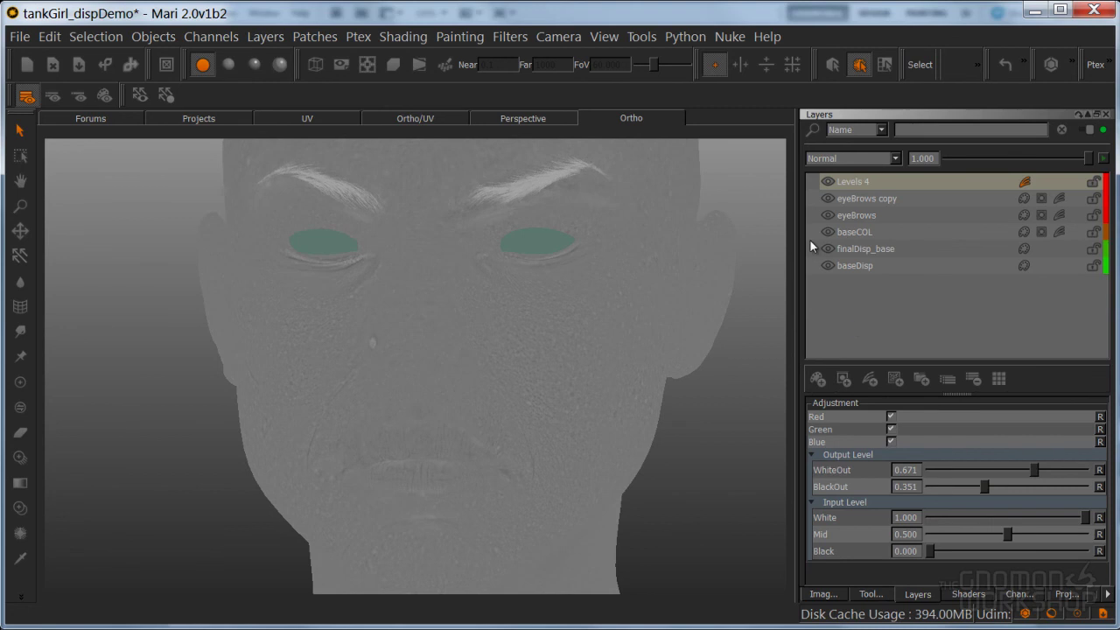
Compare the model with the top Levels layer off and on, and add a mask to it that hides its whole effect
{"action": "left_click", "coordinate": [826, 183]}
{"action": "left_click", "coordinate": [826, 183]}
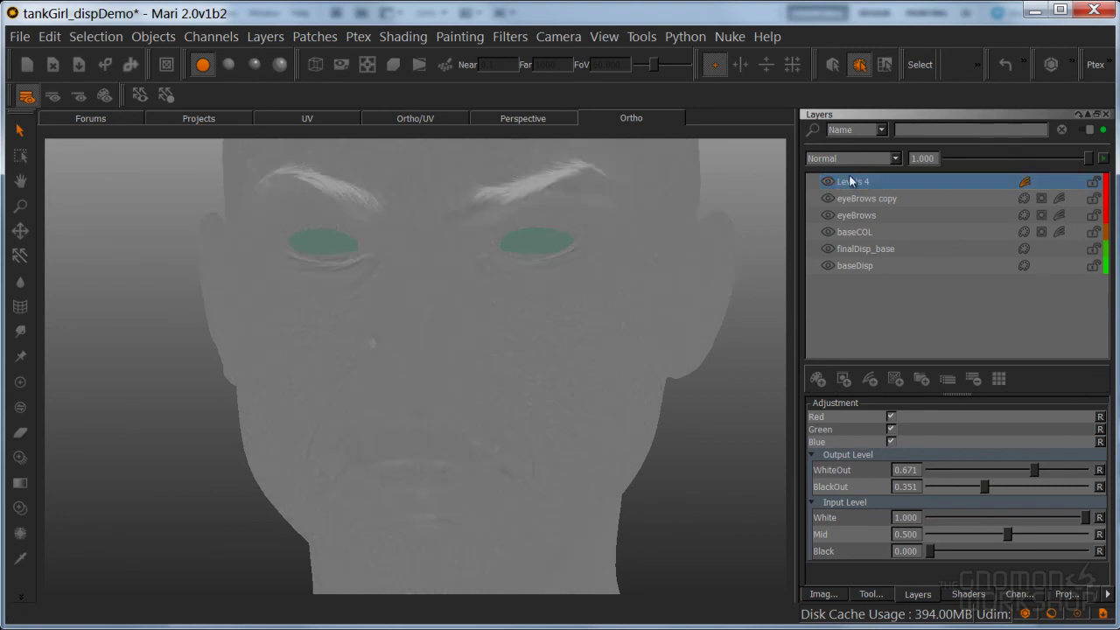
{"action": "right_click", "coordinate": [1004, 181]}
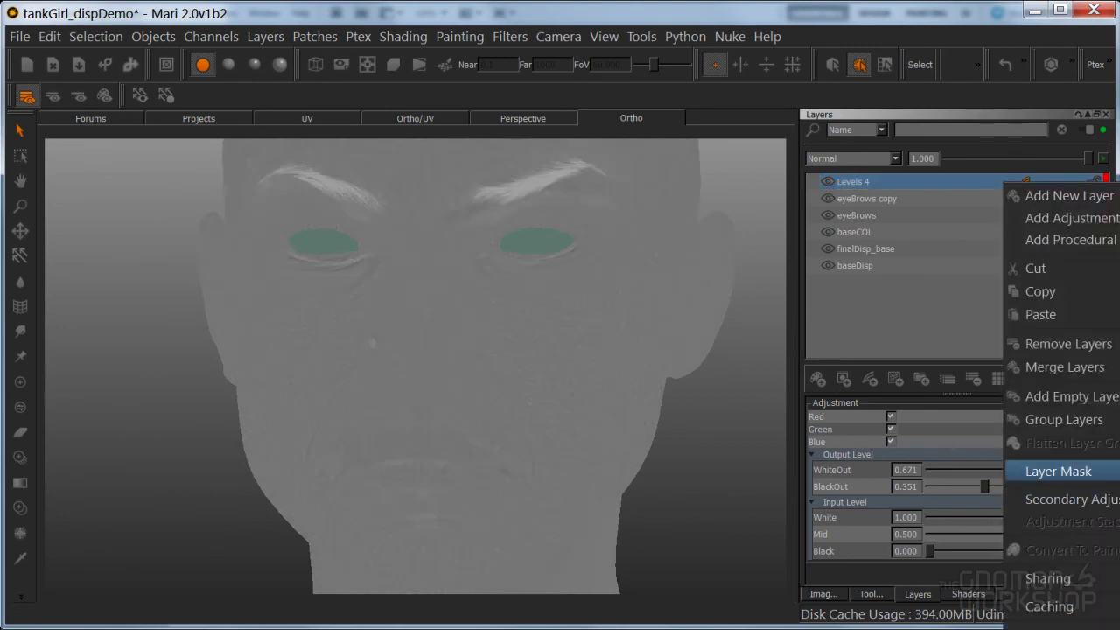
{"action": "left_click", "coordinate": [1110, 471]}
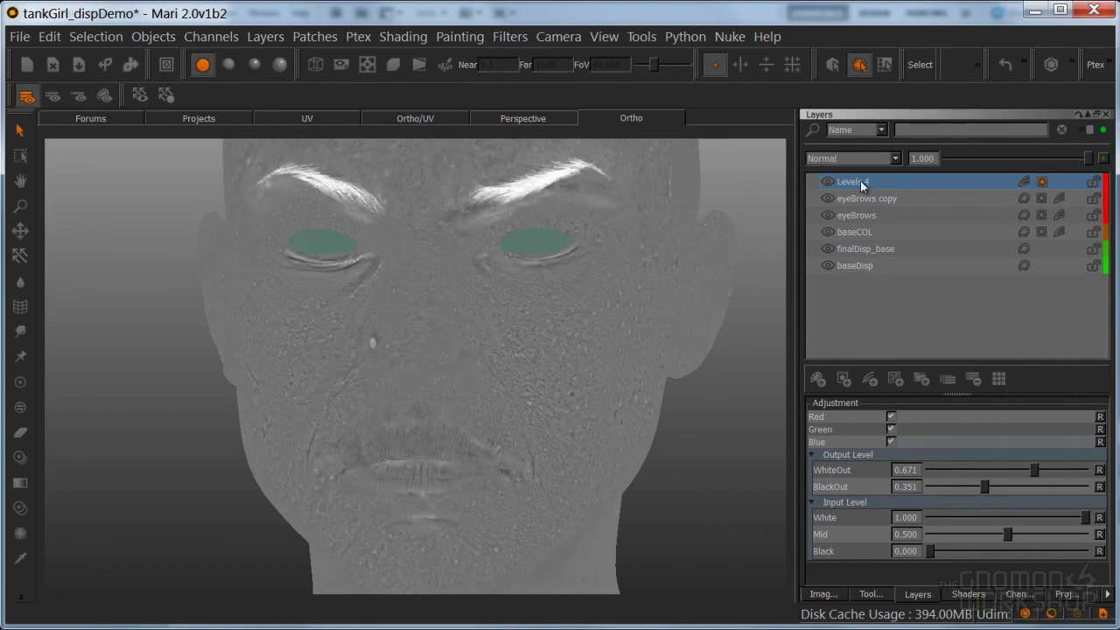
Paint into the top Levels layer's mask over the nose to soften the skin detail there, and bake the paint
{"action": "middle_click_drag", "start_coordinate": [489, 359], "coordinate": [494, 410], "text": "alt"}
{"action": "right_click_drag", "start_coordinate": [494, 410], "coordinate": [498, 324], "text": "alt"}
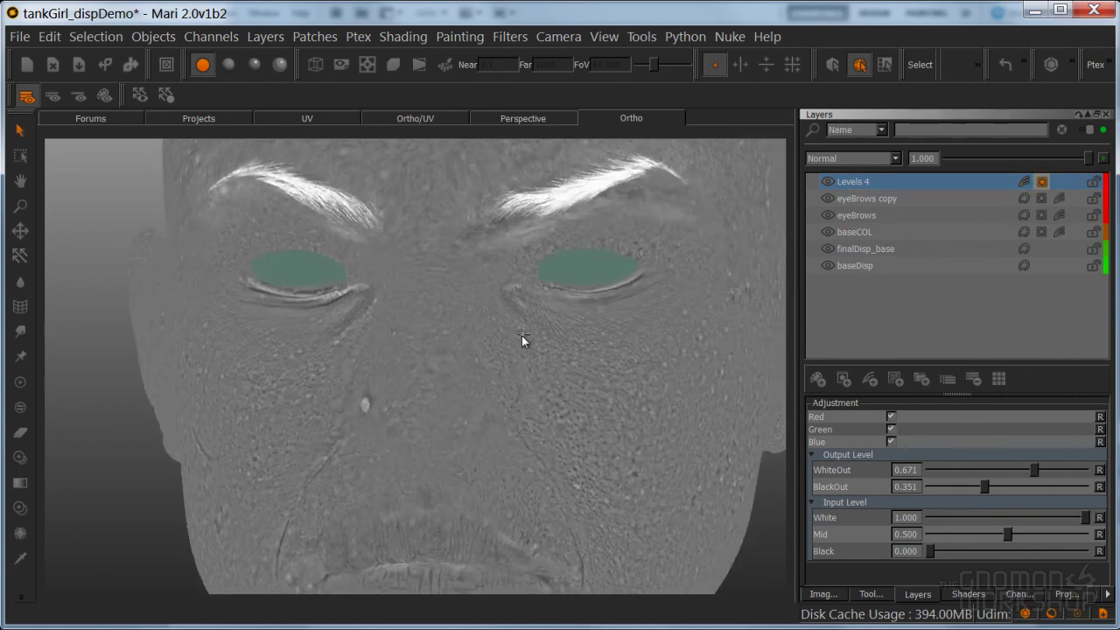
{"action": "double_click", "coordinate": [663, 122]}
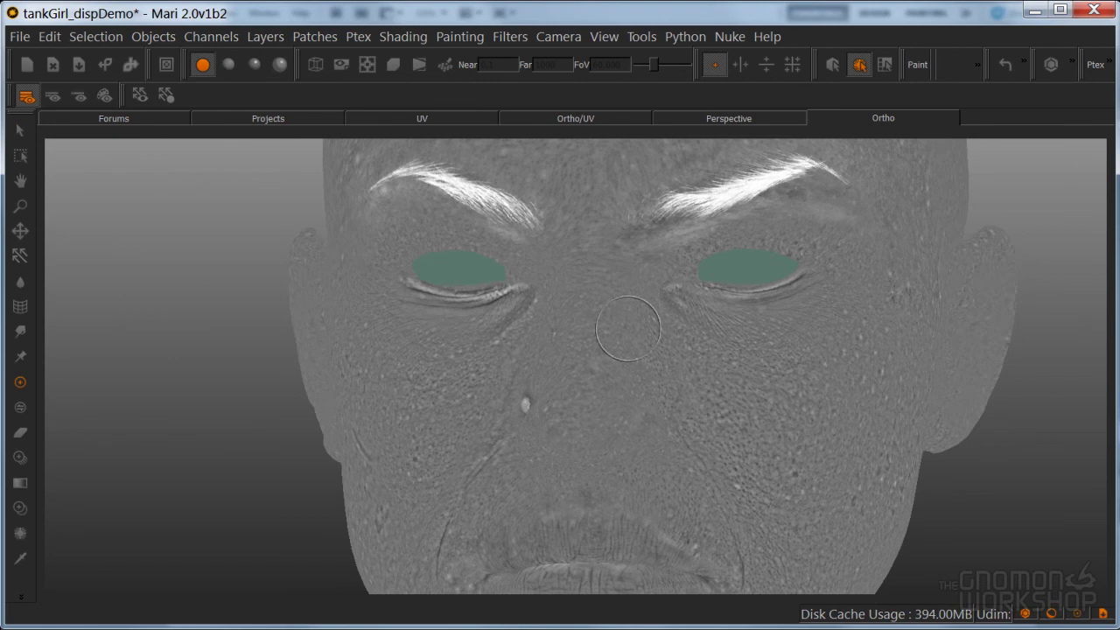
{"action": "key", "text": "p"}
{"action": "key", "text": "b"}
{"action": "left_click", "coordinate": [461, 507]}
{"action": "mouse_move", "coordinate": [600, 358]}
{"action": "left_mouse_down", "text": "alt"}
{"action": "mouse_move", "coordinate": [587, 349]}
{"action": "mouse_move", "coordinate": [598, 318]}
{"action": "left_mouse_up", "text": "alt"}
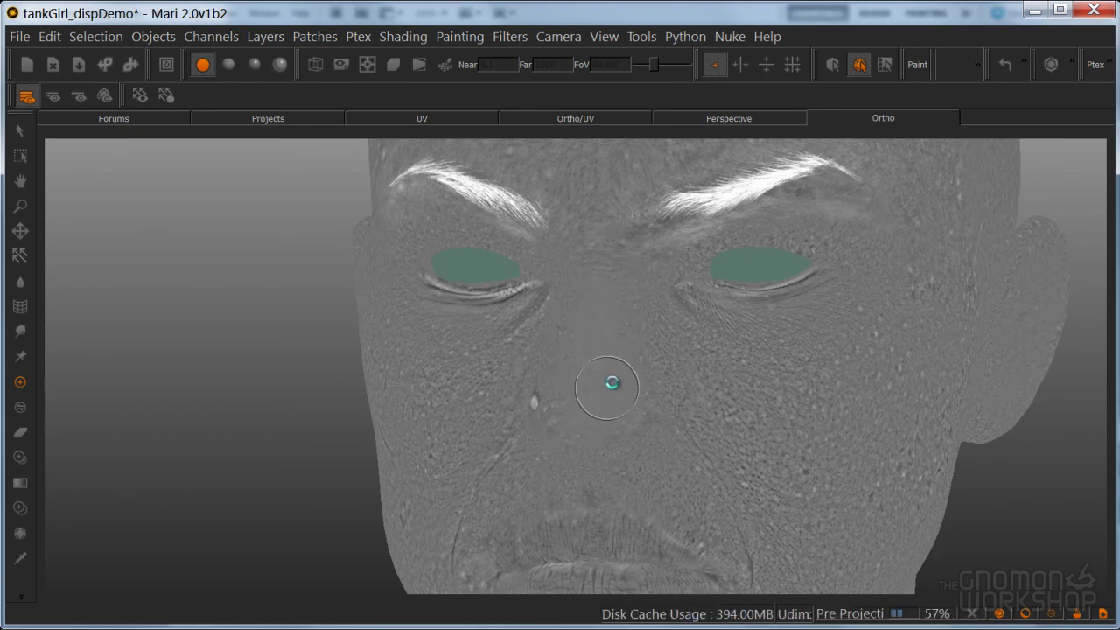
{"action": "left_click_drag", "start_coordinate": [600, 400], "coordinate": [664, 363], "text": "alt"}
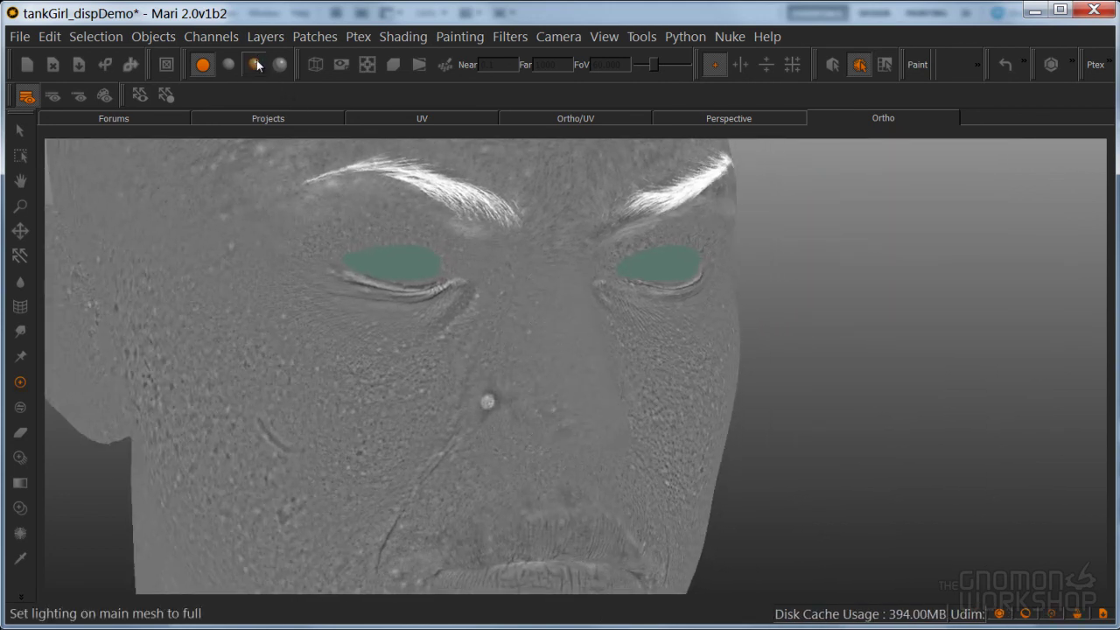
Check and finish the softened nose detail under basic lighting, bake the paint, and return the model to flat lighting
{"action": "left_click", "coordinate": [229, 64]}
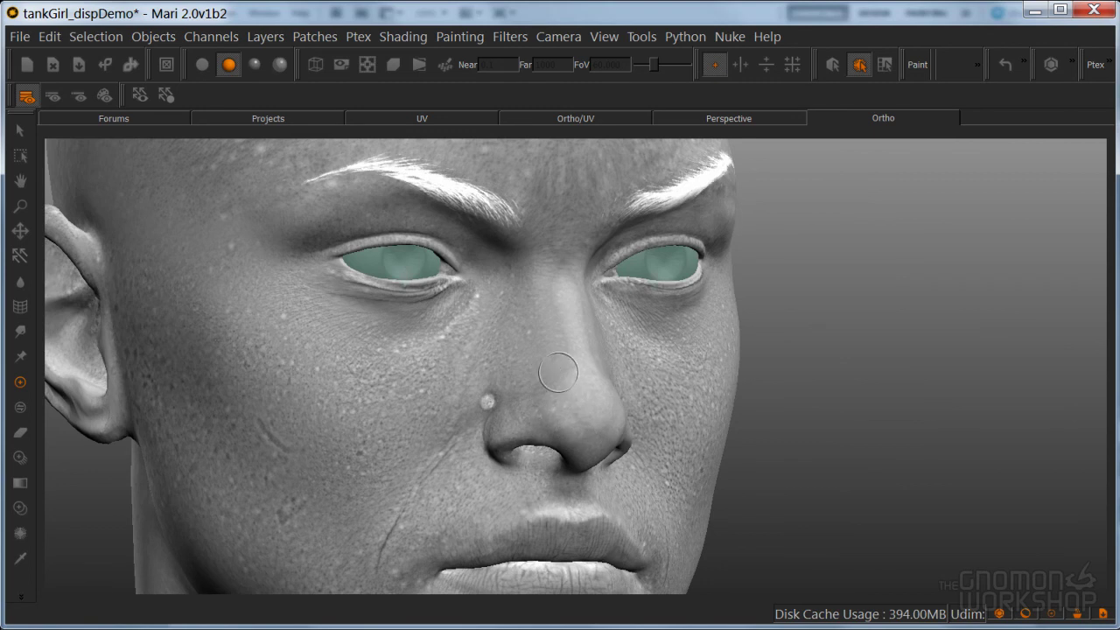
{"action": "key", "text": "b"}
{"action": "left_click_drag", "start_coordinate": [647, 349], "coordinate": [577, 364], "text": "alt"}
{"action": "key", "text": "F1"}
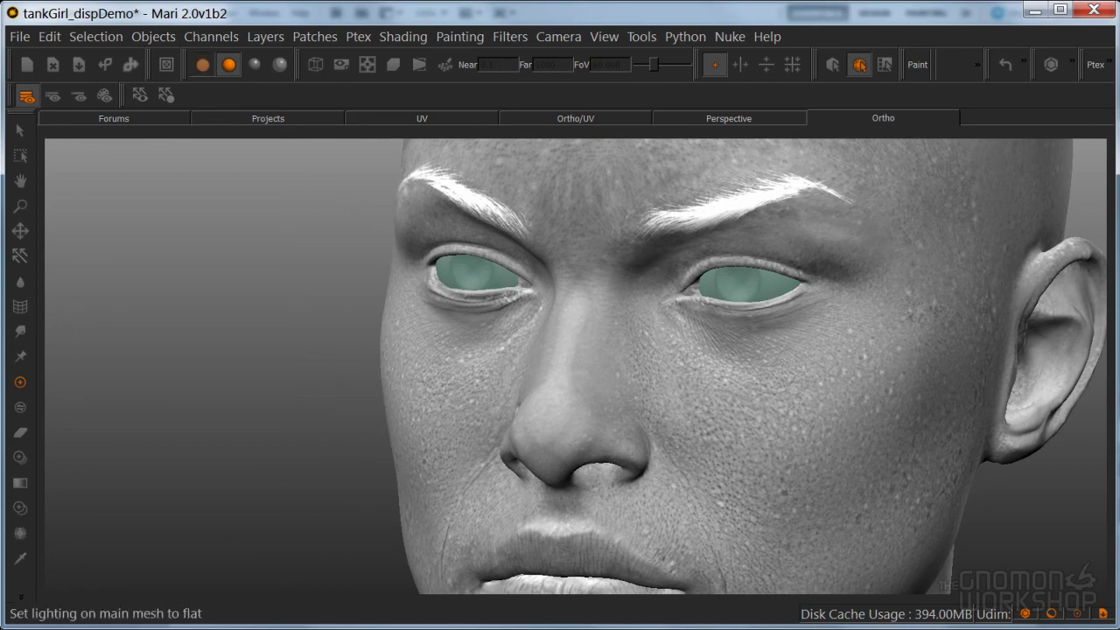
Paint the Levels mask over the ear to soften its skin detail, using basic lighting to see its shape
{"action": "middle_click_drag", "start_coordinate": [654, 370], "coordinate": [623, 330], "text": "alt"}
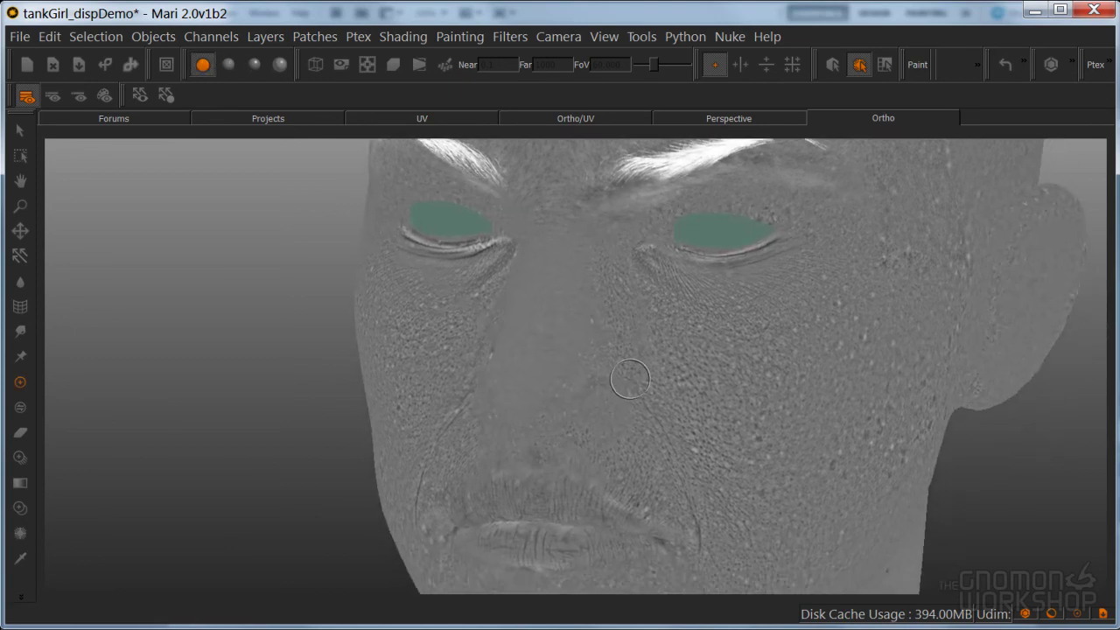
{"action": "right_click_drag", "start_coordinate": [560, 328], "coordinate": [536, 330], "text": "alt"}
{"action": "middle_click_drag", "start_coordinate": [535, 331], "coordinate": [458, 369], "text": "alt"}
{"action": "left_click_drag", "start_coordinate": [458, 369], "coordinate": [415, 369], "text": "alt"}
{"action": "middle_click_drag", "start_coordinate": [415, 369], "coordinate": [230, 388], "text": "alt"}
{"action": "right_click_drag", "start_coordinate": [230, 389], "coordinate": [262, 389], "text": "alt"}
{"action": "middle_click_drag", "start_coordinate": [703, 370], "coordinate": [621, 380], "text": "alt"}
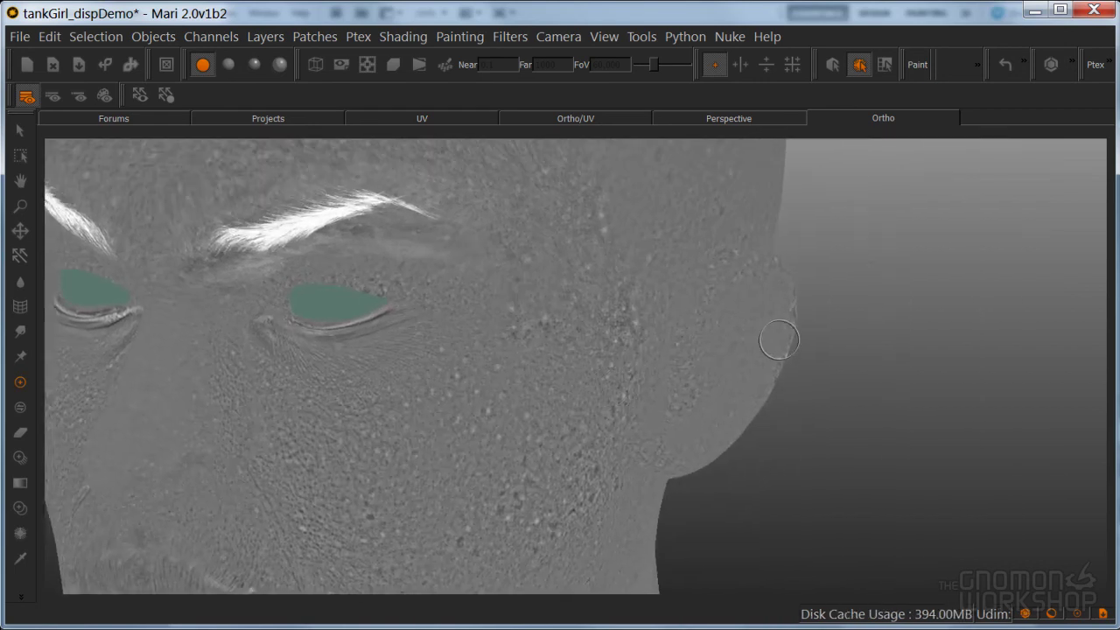
{"action": "key", "text": "F2"}
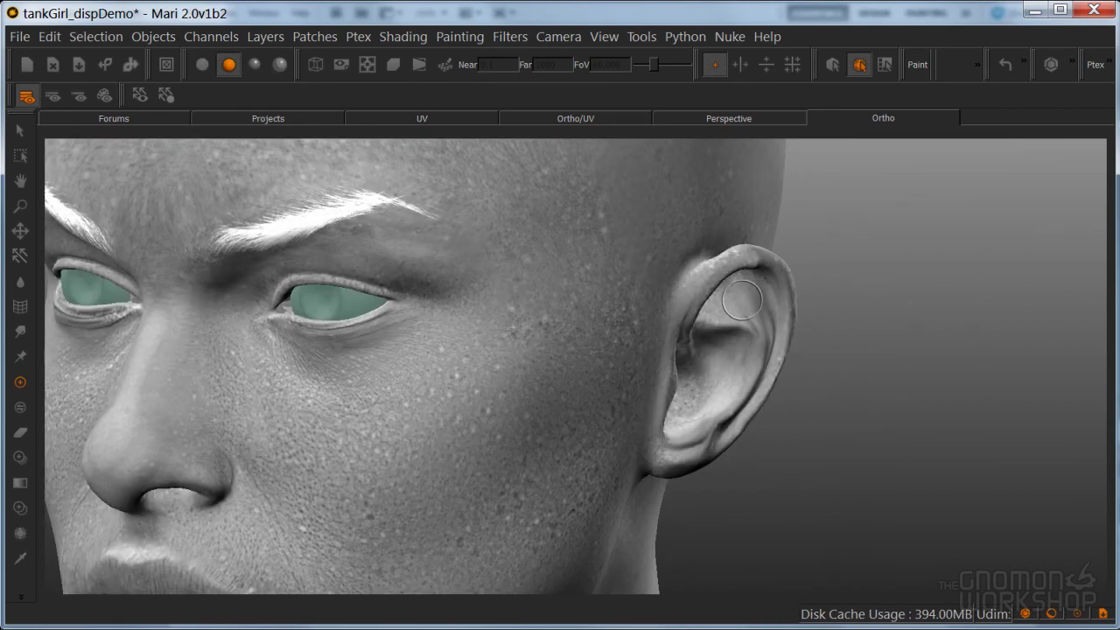
{"action": "mouse_move", "coordinate": [704, 398]}
{"action": "left_mouse_down", "text": "alt"}
{"action": "mouse_move", "coordinate": [688, 399]}
{"action": "mouse_move", "coordinate": [724, 386]}
{"action": "left_mouse_up", "text": "alt"}
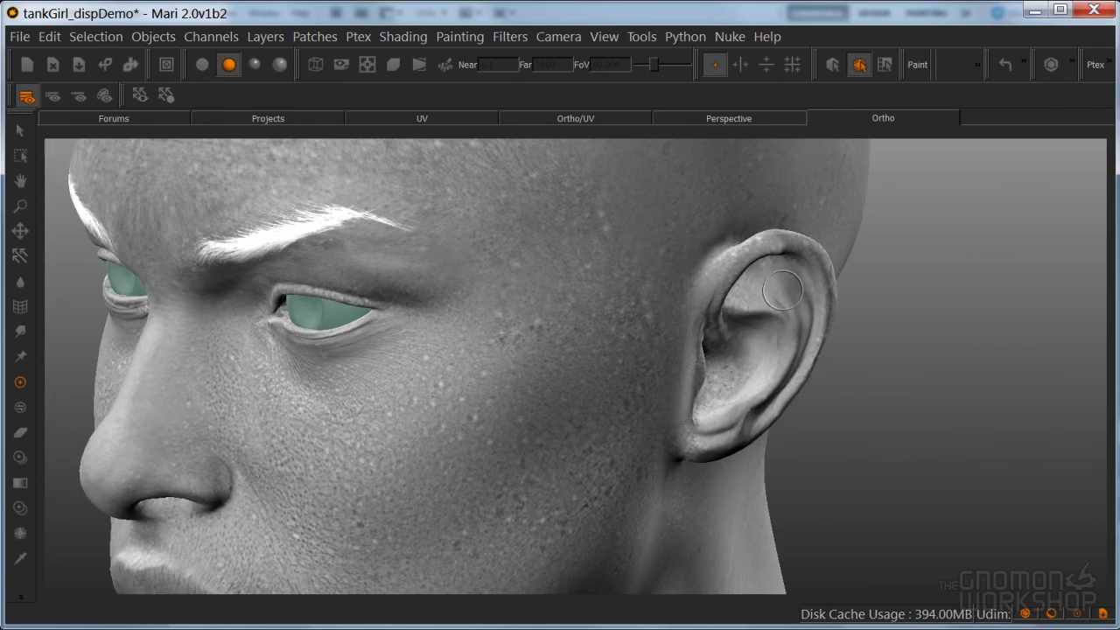
Examine the softened areas around the whole face, alternating between flat and basic lighting and ending in flat lighting
{"action": "left_click_drag", "start_coordinate": [778, 362], "coordinate": [332, 368], "text": "alt"}
{"action": "left_click_drag", "start_coordinate": [208, 445], "coordinate": [350, 394], "text": "alt"}
{"action": "left_click", "coordinate": [202, 64]}
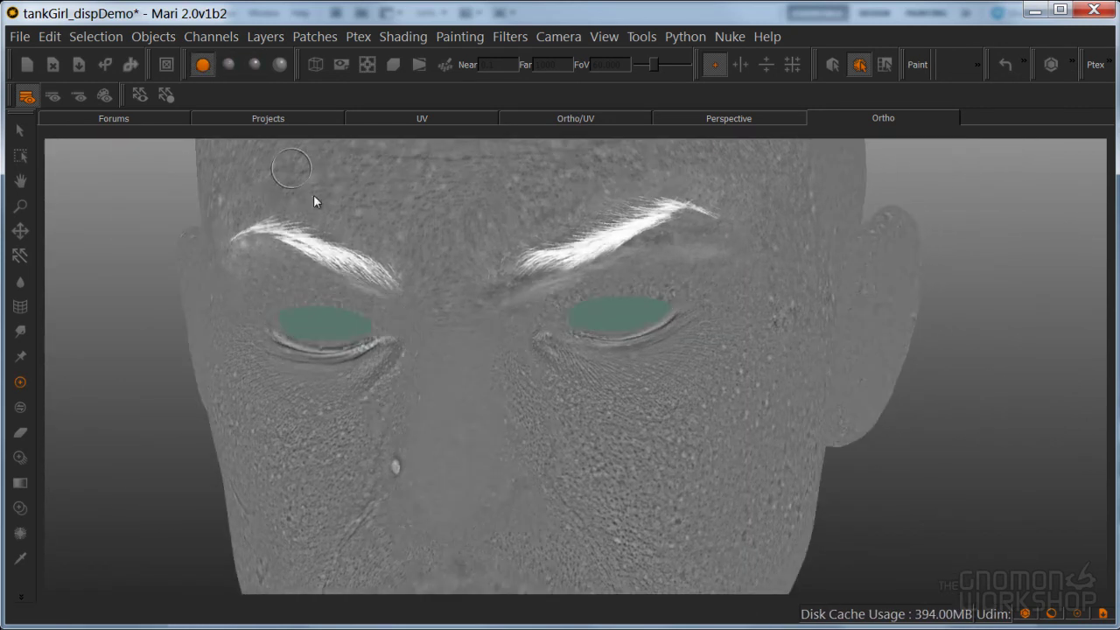
{"action": "left_click", "coordinate": [229, 64]}
{"action": "left_click_drag", "start_coordinate": [603, 357], "coordinate": [509, 347], "text": "alt"}
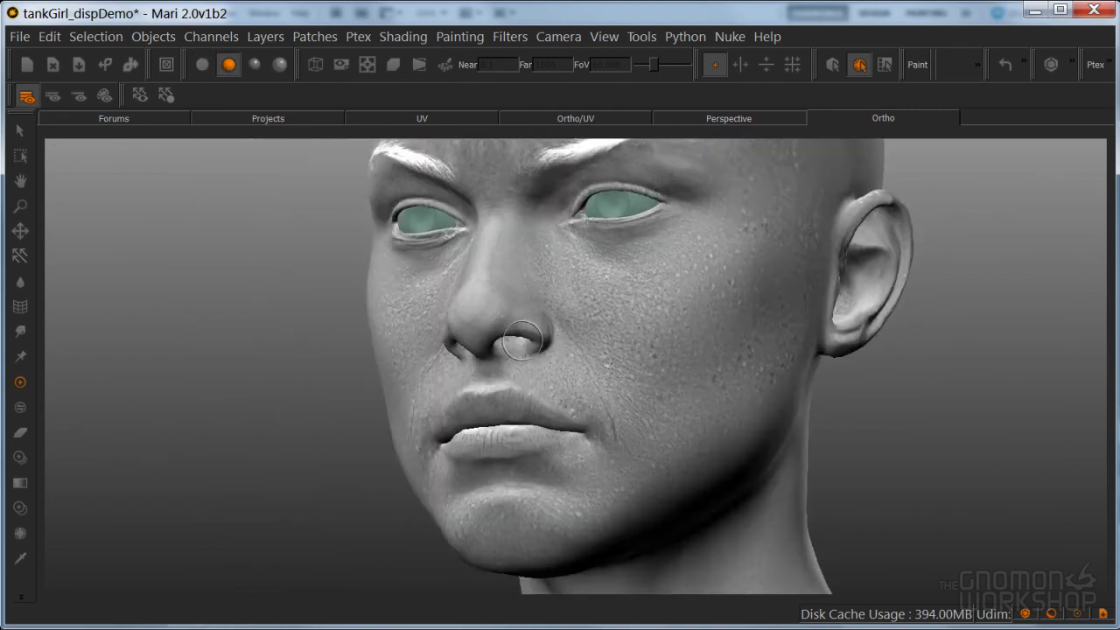
{"action": "scroll", "coordinate": [508, 347], "scroll_direction": "up", "scroll_amount": 5}
{"action": "left_click", "coordinate": [202, 63]}
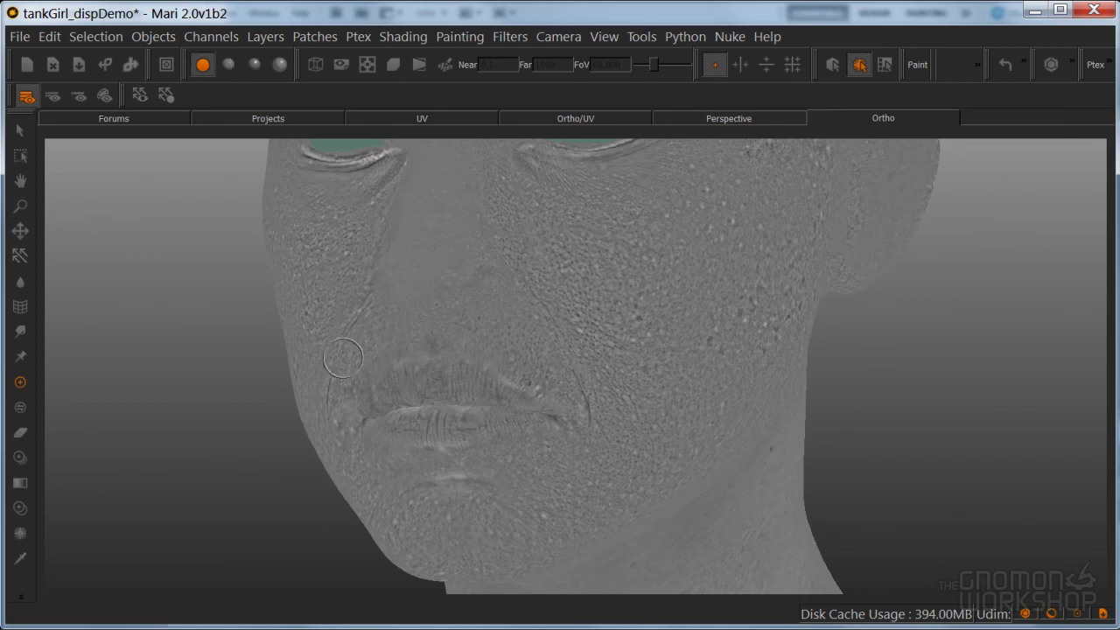
Add a second Levels adjustment layer above the Levels 4 layer
{"action": "key", "text": "space"}
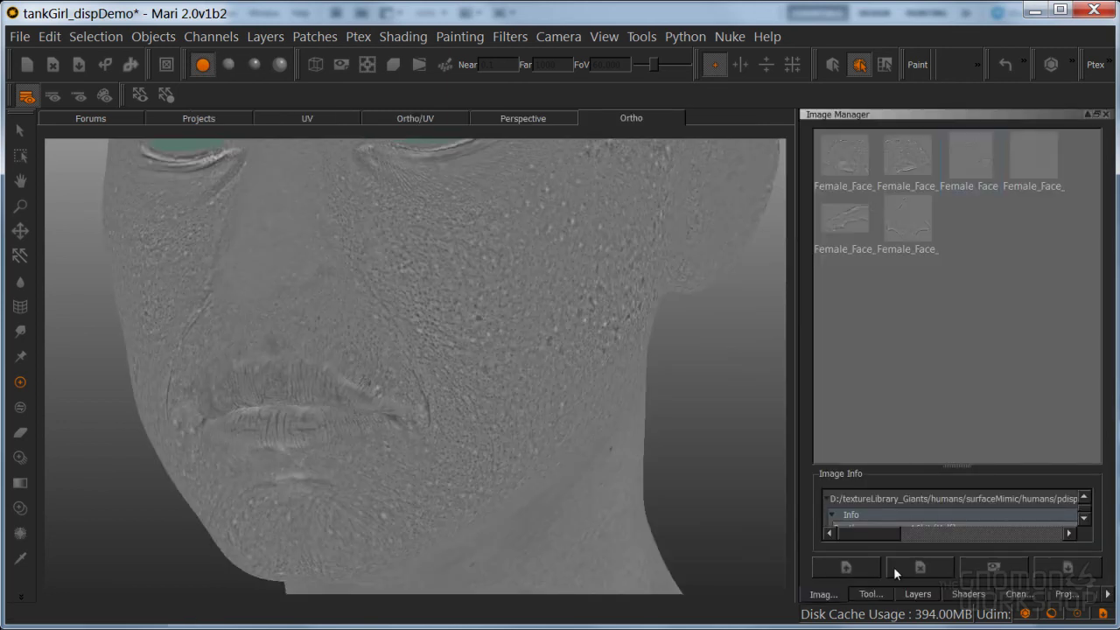
{"action": "left_click", "coordinate": [917, 594]}
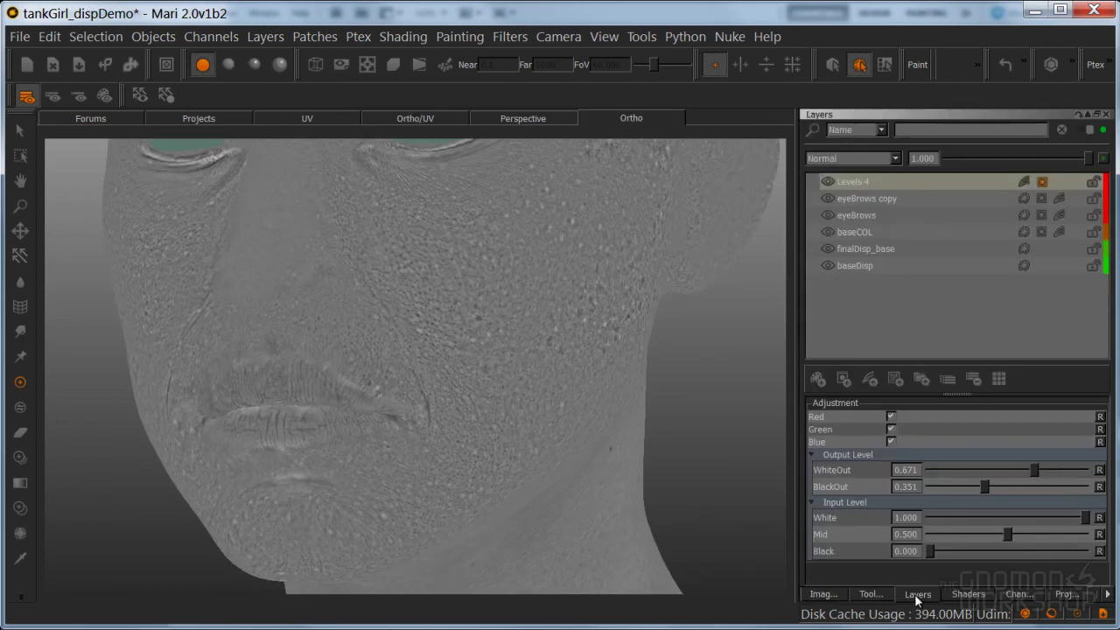
{"action": "left_click", "coordinate": [889, 382]}
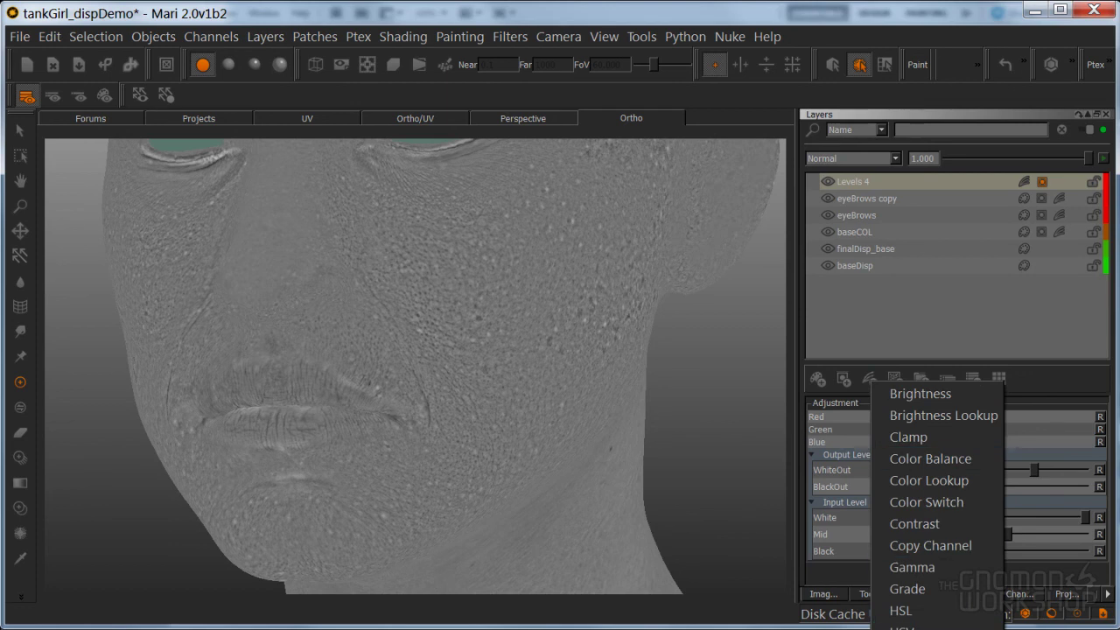
{"action": "left_click", "coordinate": [910, 623]}
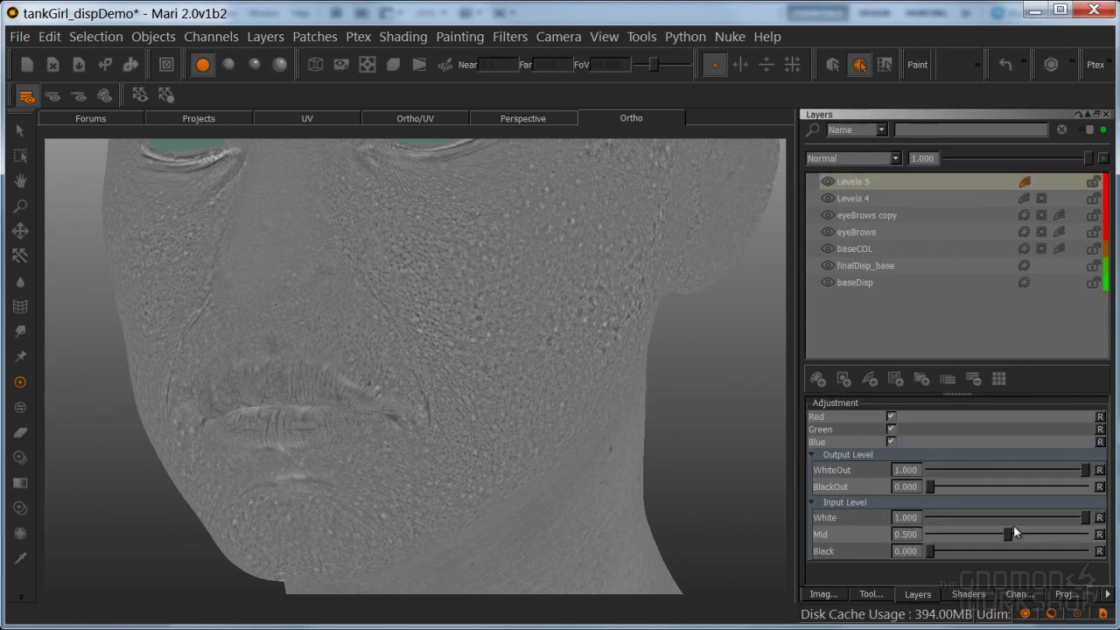
Increase the new Levels layer's contrast by setting its input White to 0.698 and Black to 0.293
{"action": "left_click_drag", "start_coordinate": [930, 547], "coordinate": [954, 552]}
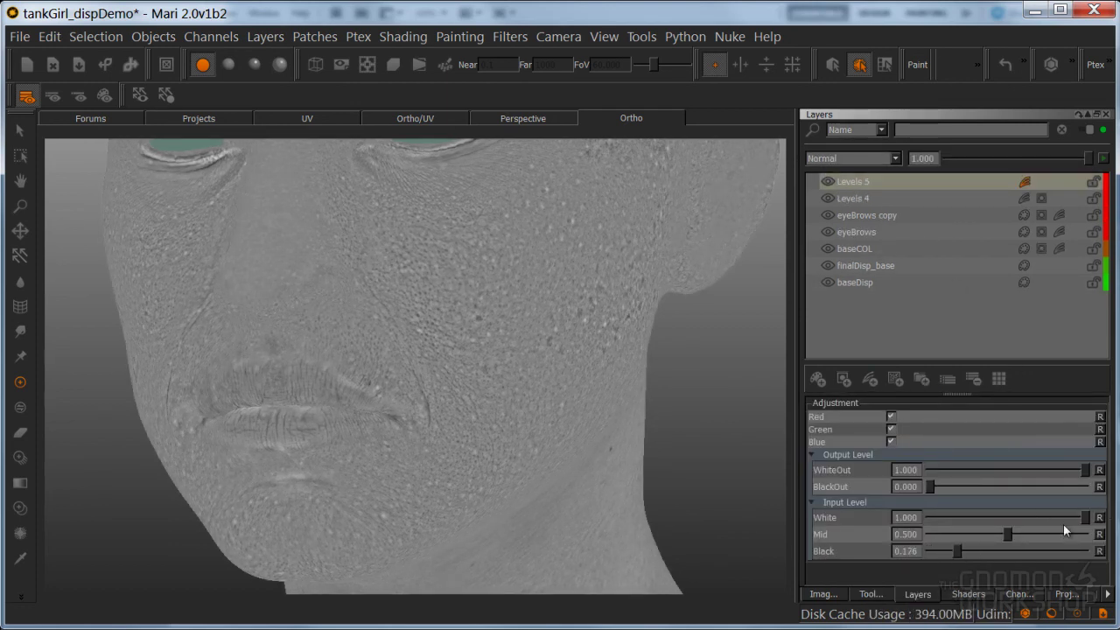
{"action": "left_click_drag", "start_coordinate": [1086, 518], "coordinate": [1036, 521]}
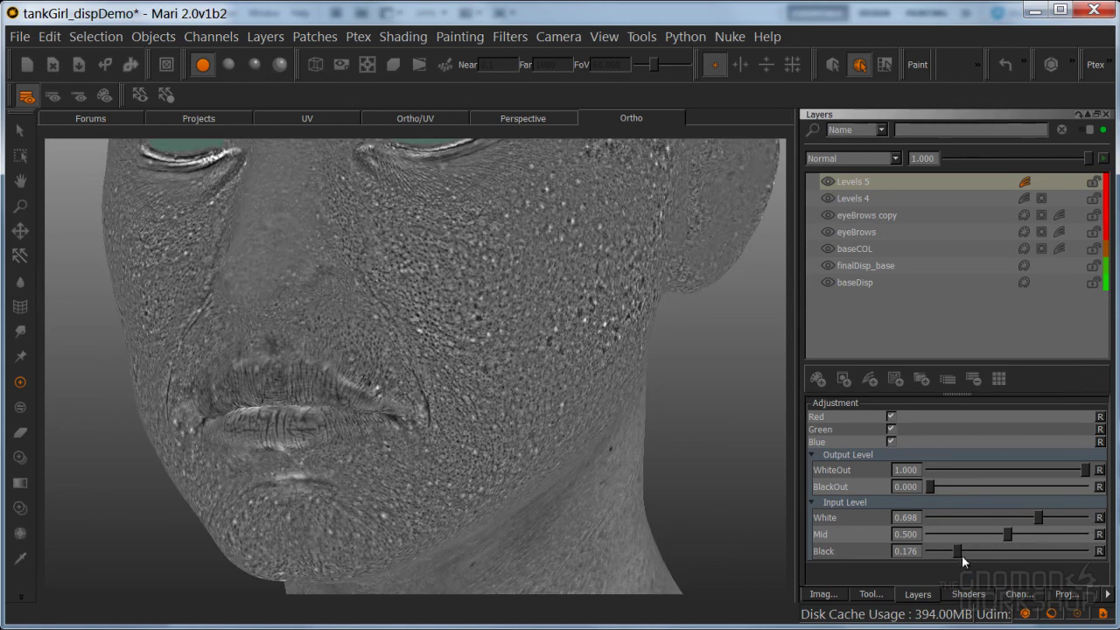
{"action": "left_click_drag", "start_coordinate": [964, 551], "coordinate": [973, 553]}
Add a mask that hides the whole effect to the Levels 5 layer, target that mask for painting, and maximise the canvas
{"action": "right_click", "coordinate": [1003, 182]}
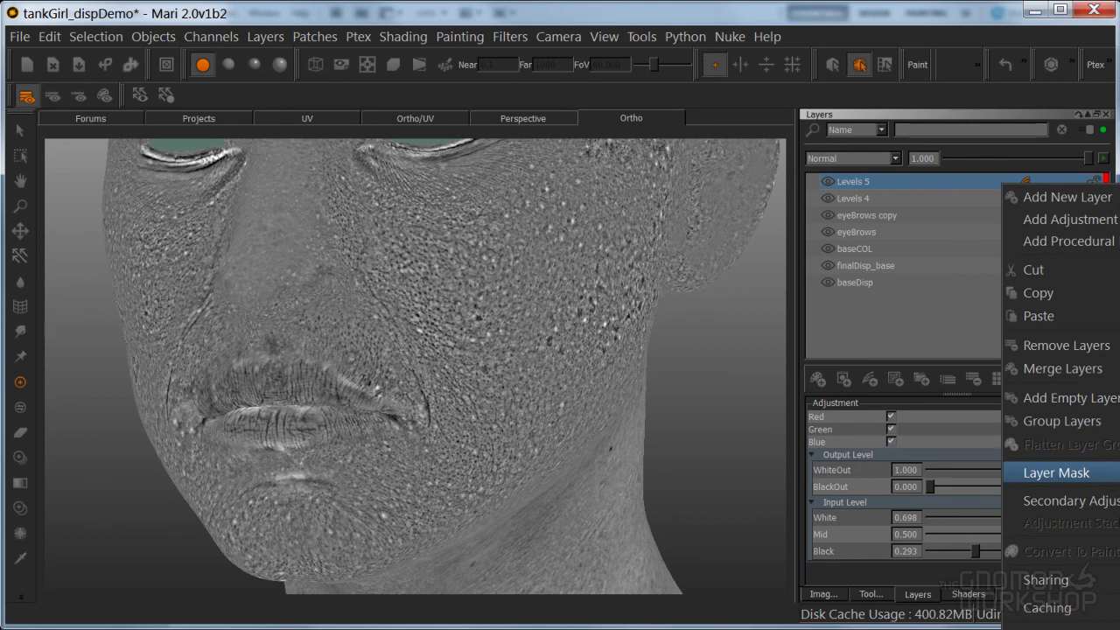
{"action": "left_click", "coordinate": [1056, 473]}
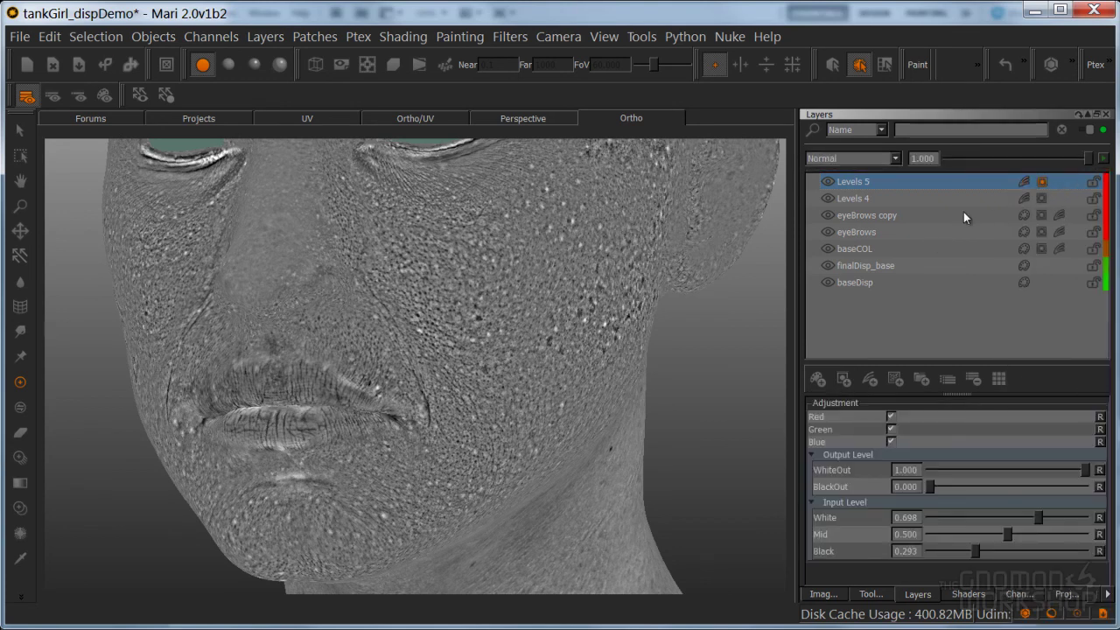
{"action": "left_click", "coordinate": [1044, 184]}
{"action": "key", "text": "Tab"}
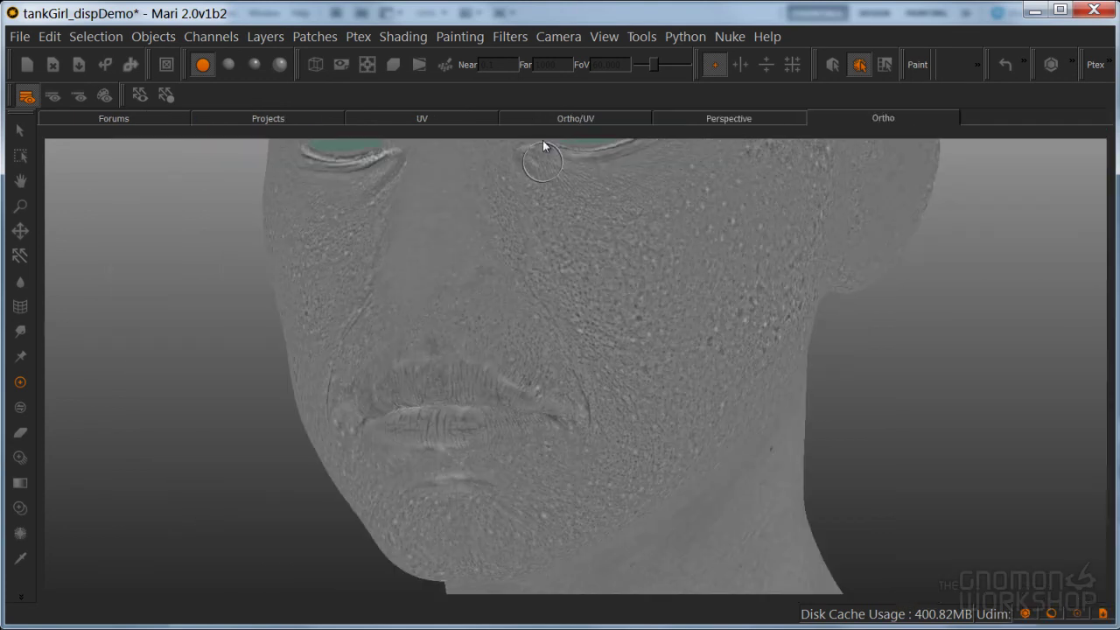
In the combined ortho and UV view, paint the Levels 5 mask over both lips to strengthen their creases, and bake the paint
{"action": "left_click", "coordinate": [575, 118]}
{"action": "right_click_drag", "start_coordinate": [429, 346], "coordinate": [376, 390], "text": "alt"}
{"action": "middle_click_drag", "start_coordinate": [376, 389], "coordinate": [371, 302], "text": "alt"}
{"action": "right_click_drag", "start_coordinate": [370, 317], "coordinate": [373, 325], "text": "alt"}
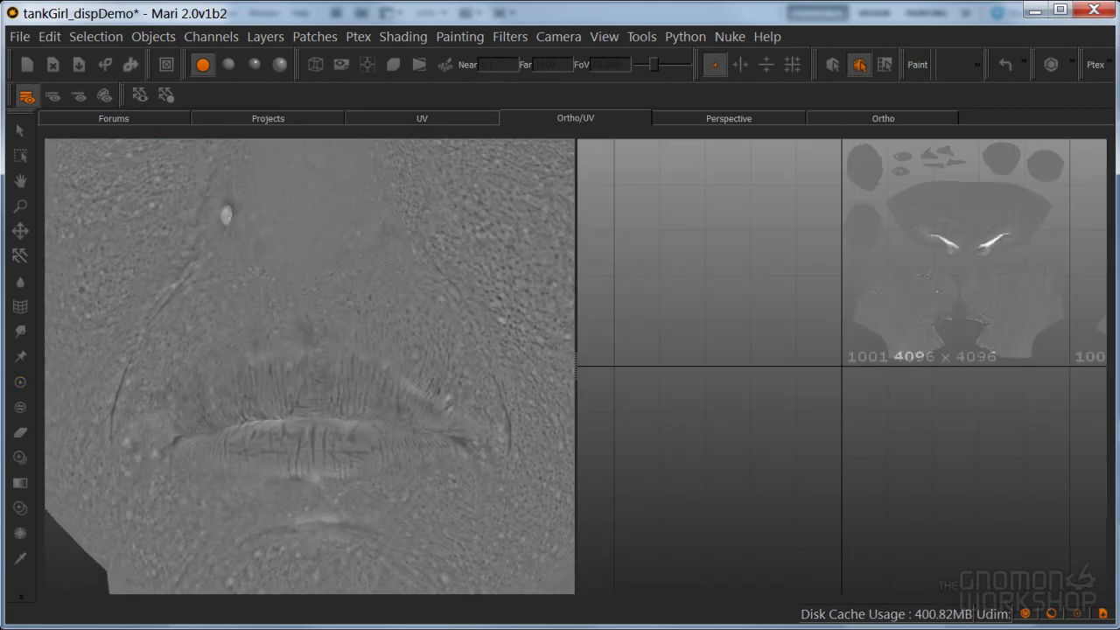
{"action": "scroll", "coordinate": [740, 402], "scroll_direction": "up", "scroll_amount": 10}
{"action": "scroll", "coordinate": [820, 333], "scroll_direction": "up", "scroll_amount": 2}
{"action": "key", "text": "p"}
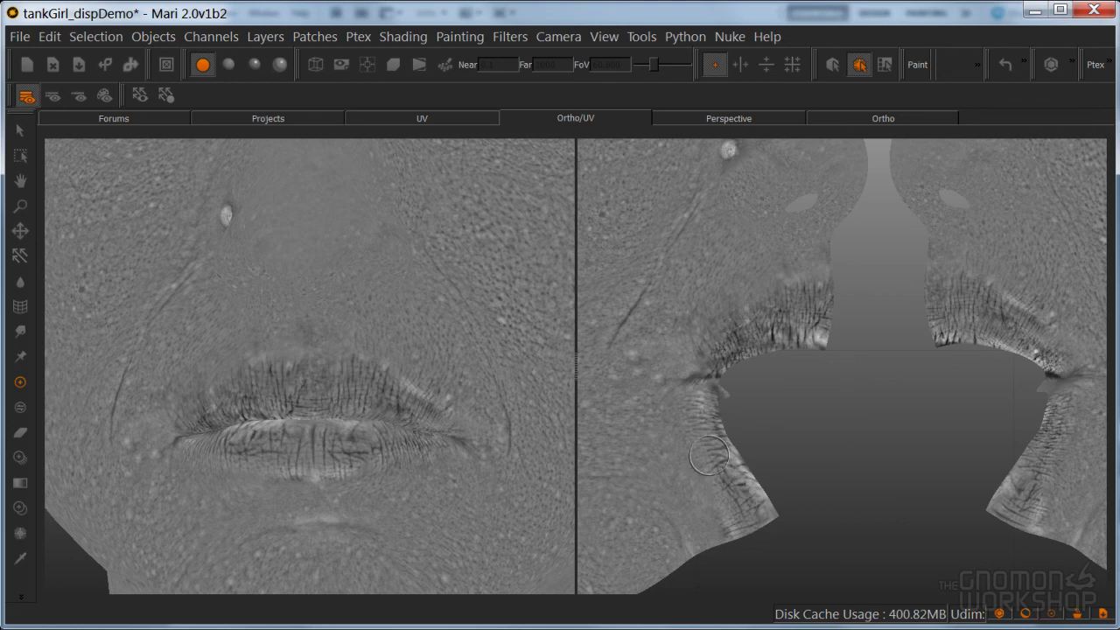
{"action": "left_click_drag", "start_coordinate": [752, 488], "coordinate": [779, 501]}
{"action": "key", "text": "b"}
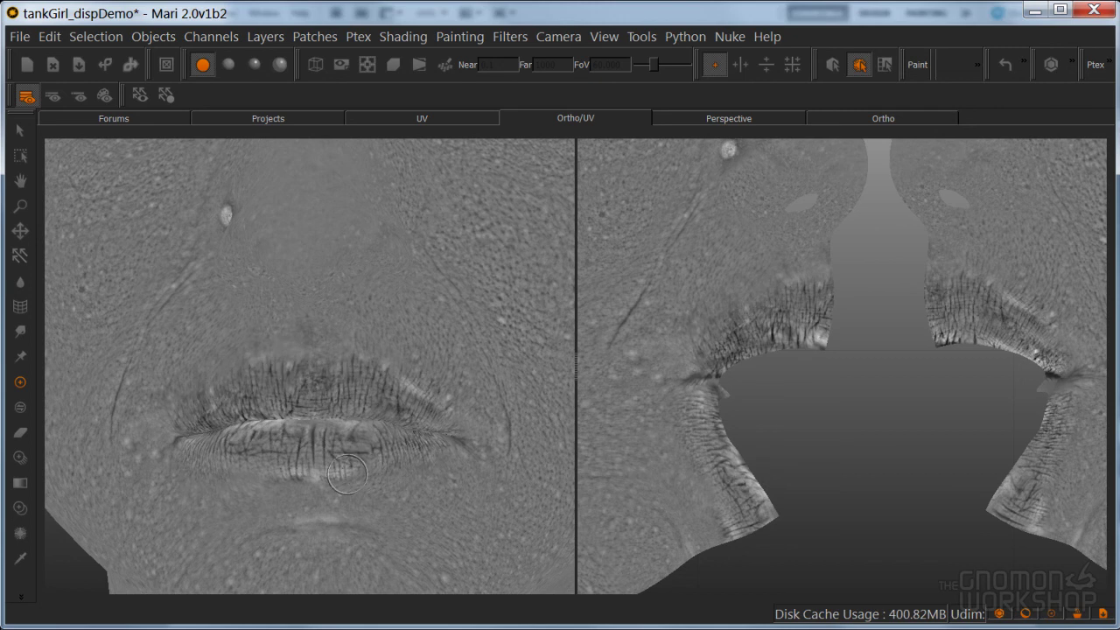
{"action": "key", "text": "b"}
Return to the full ortho view with basic lighting and examine the strengthened lips against the whole head
{"action": "right_click_drag", "start_coordinate": [427, 374], "coordinate": [365, 388], "text": "alt"}
{"action": "left_click", "coordinate": [883, 117]}
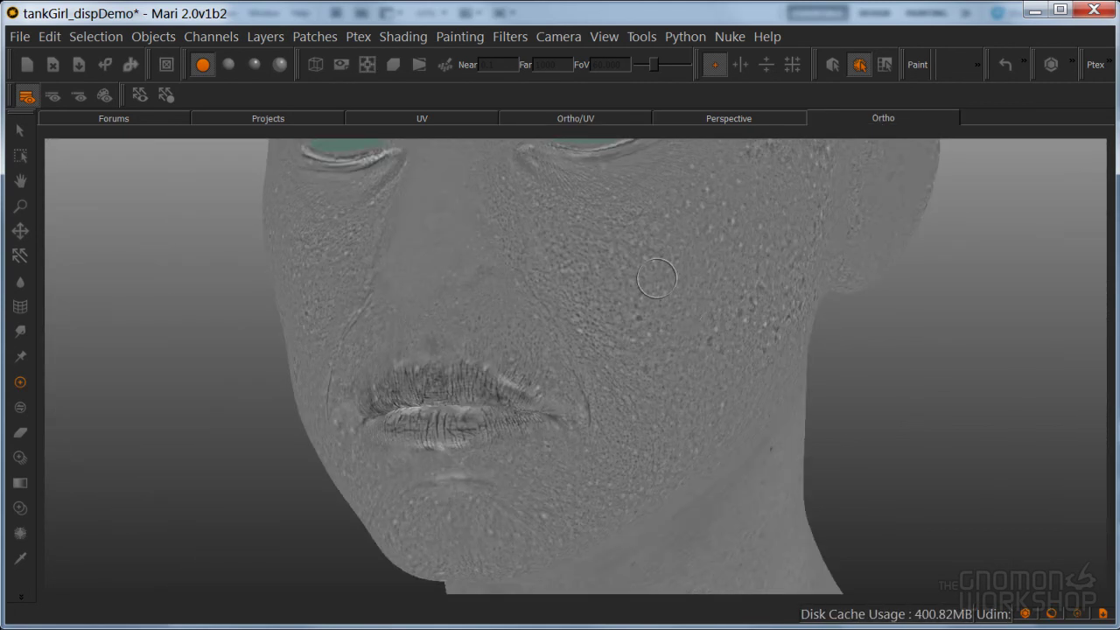
{"action": "left_click", "coordinate": [228, 64]}
{"action": "right_click_drag", "start_coordinate": [534, 343], "coordinate": [533, 358], "text": "alt"}
{"action": "middle_click_drag", "start_coordinate": [534, 358], "coordinate": [522, 400], "text": "alt"}
{"action": "mouse_move", "coordinate": [522, 400]}
{"action": "left_mouse_down", "text": "alt"}
{"action": "mouse_move", "coordinate": [474, 367]}
{"action": "mouse_move", "coordinate": [471, 351]}
{"action": "mouse_move", "coordinate": [587, 333]}
{"action": "mouse_move", "coordinate": [630, 358]}
{"action": "mouse_move", "coordinate": [586, 344]}
{"action": "left_mouse_up", "text": "alt"}
{"action": "right_click_drag", "start_coordinate": [586, 343], "coordinate": [555, 378], "text": "alt"}
{"action": "left_click_drag", "start_coordinate": [555, 378], "coordinate": [492, 386], "text": "alt"}
{"action": "mouse_move", "coordinate": [491, 387]}
{"action": "middle_mouse_down", "text": "alt"}
{"action": "mouse_move", "coordinate": [495, 416]}
{"action": "mouse_move", "coordinate": [493, 407]}
{"action": "middle_mouse_up", "text": "alt"}
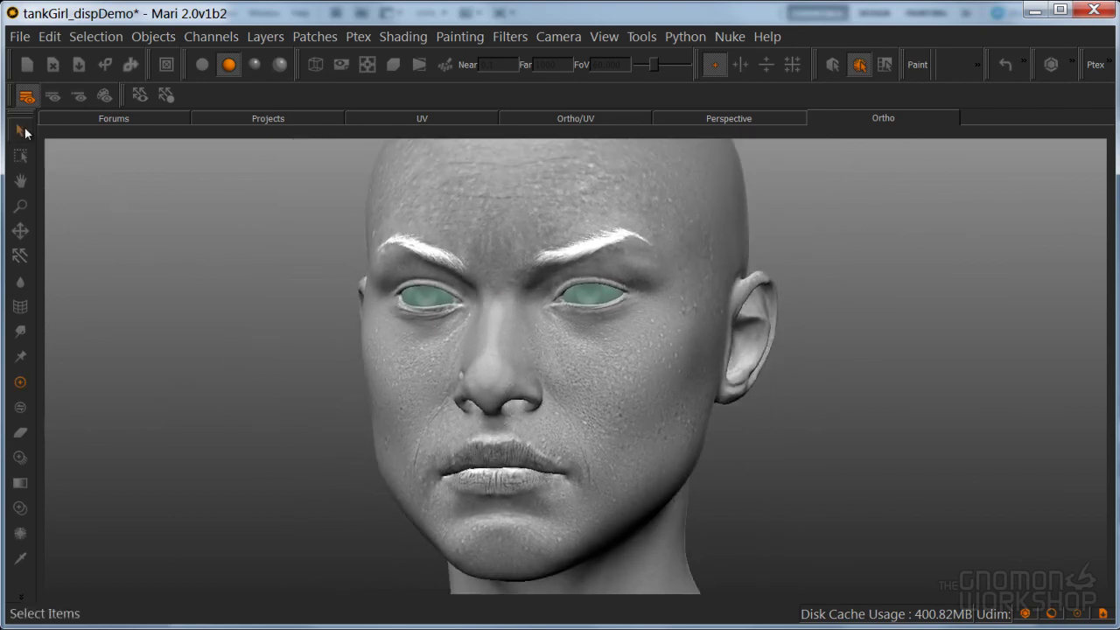
Switch to the Select tool, save the project, and view the whole head from a three-quarter angle
{"action": "left_click", "coordinate": [19, 130]}
{"action": "left_click_drag", "start_coordinate": [607, 373], "coordinate": [563, 399], "text": "alt"}
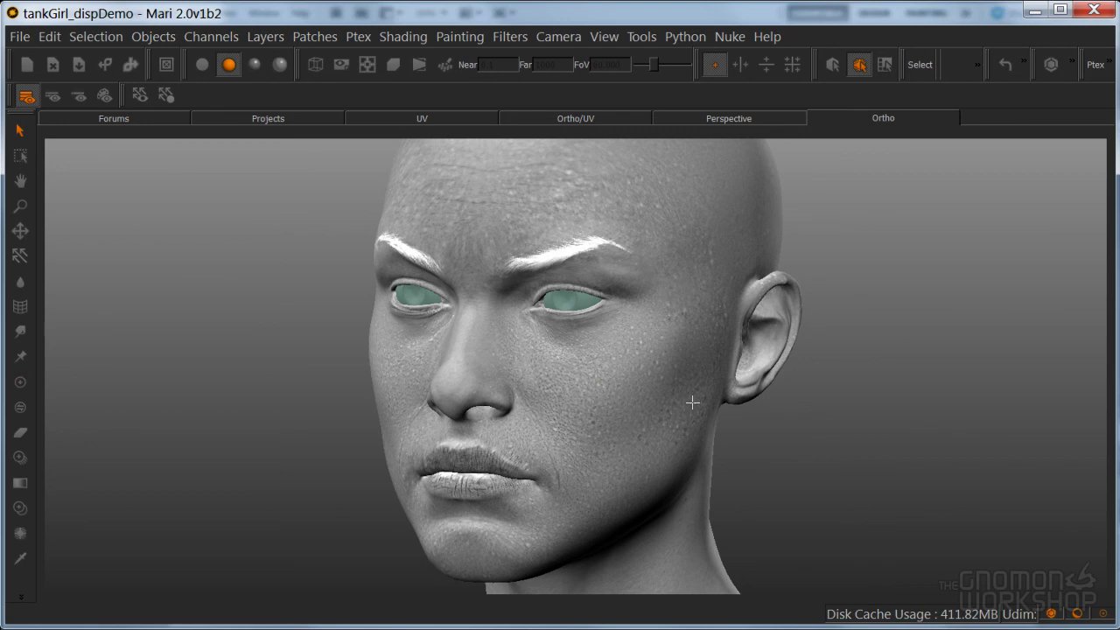
{"action": "left_click_drag", "start_coordinate": [650, 387], "coordinate": [688, 370], "text": "alt"}
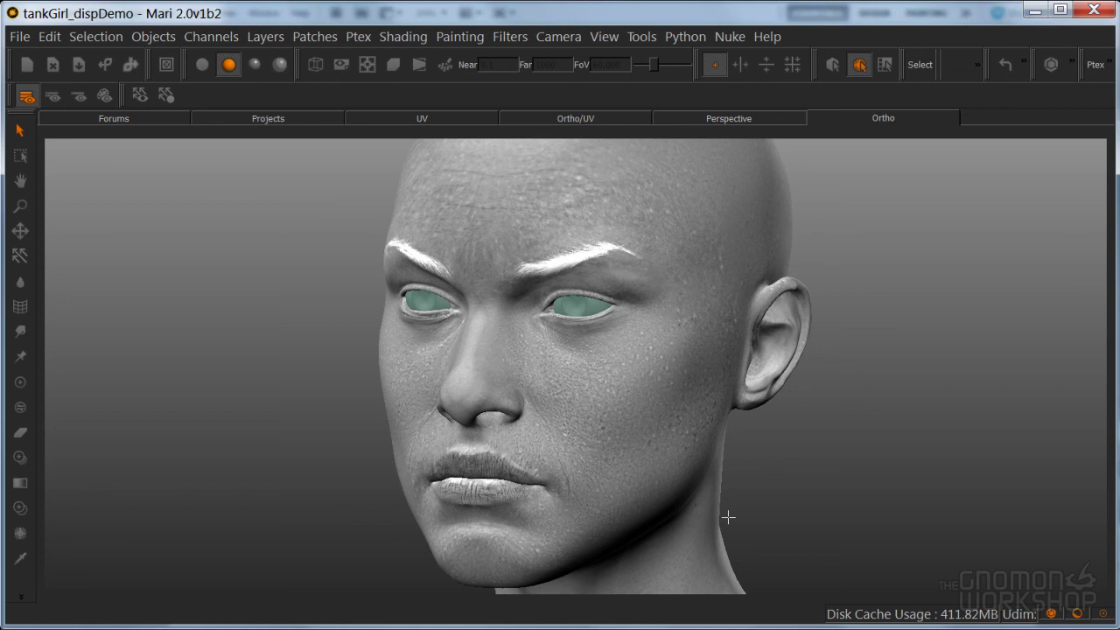
{"action": "right_click_drag", "start_coordinate": [669, 347], "coordinate": [643, 353], "text": "alt"}
{"action": "middle_click_drag", "start_coordinate": [643, 352], "coordinate": [645, 319], "text": "alt"}
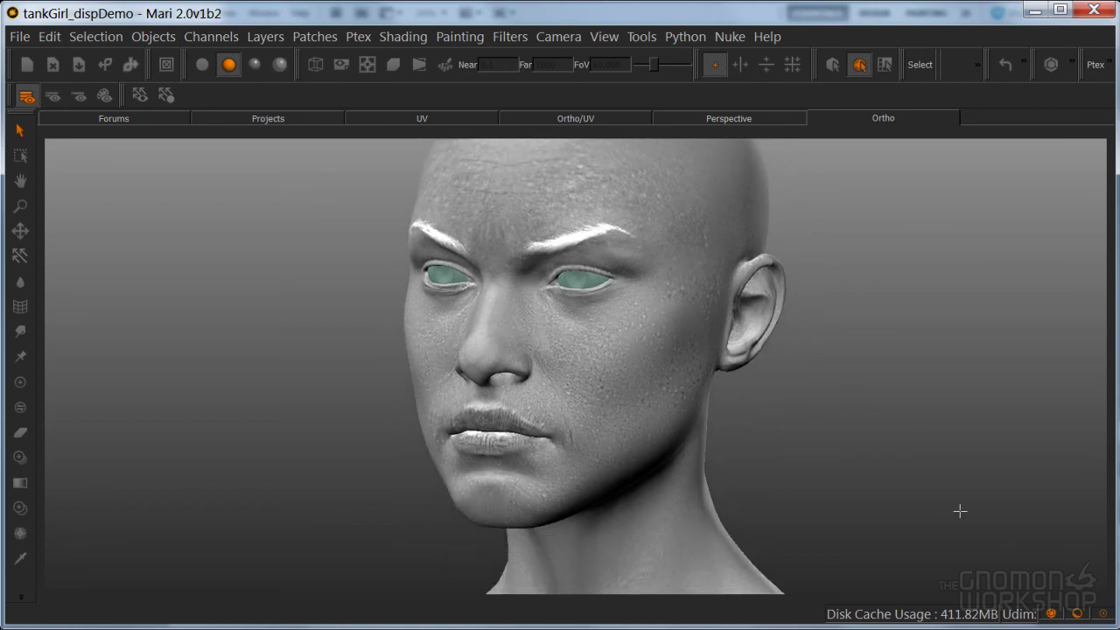